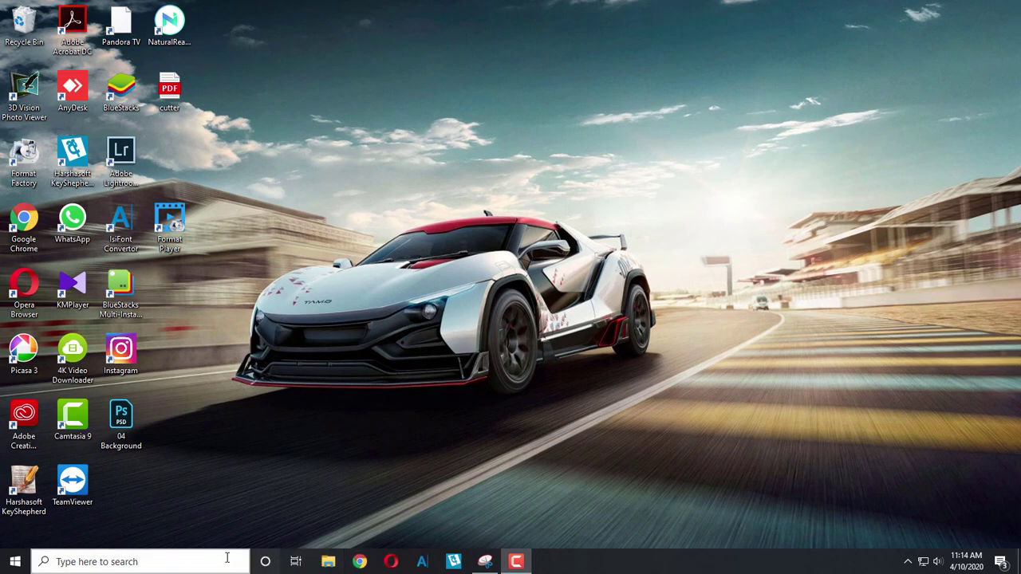
Step: Launch Adobe Illustrator from the Top apps list in Windows search
{"action": "left_click", "coordinate": [213, 559]}
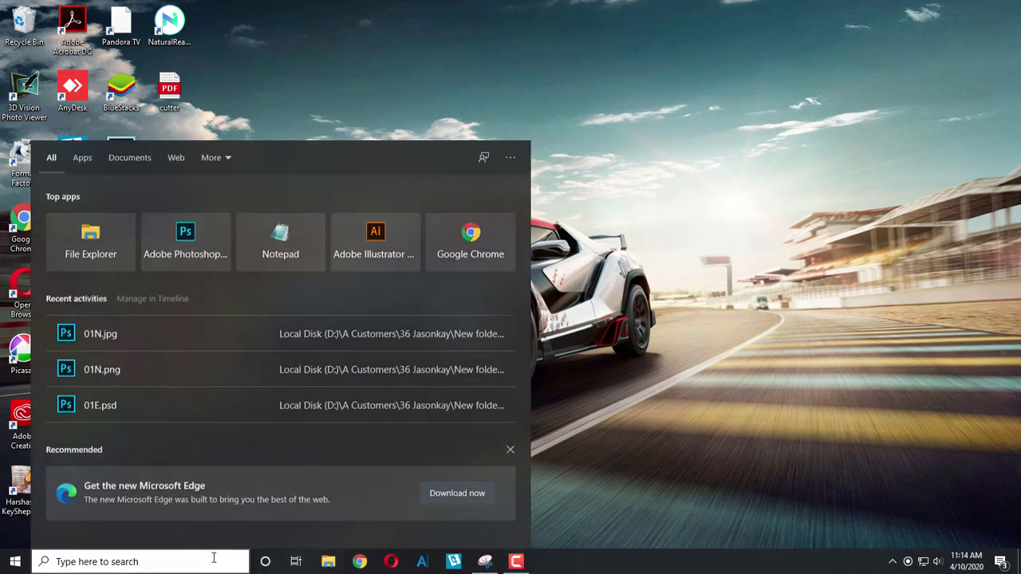
{"action": "left_click", "coordinate": [375, 239]}
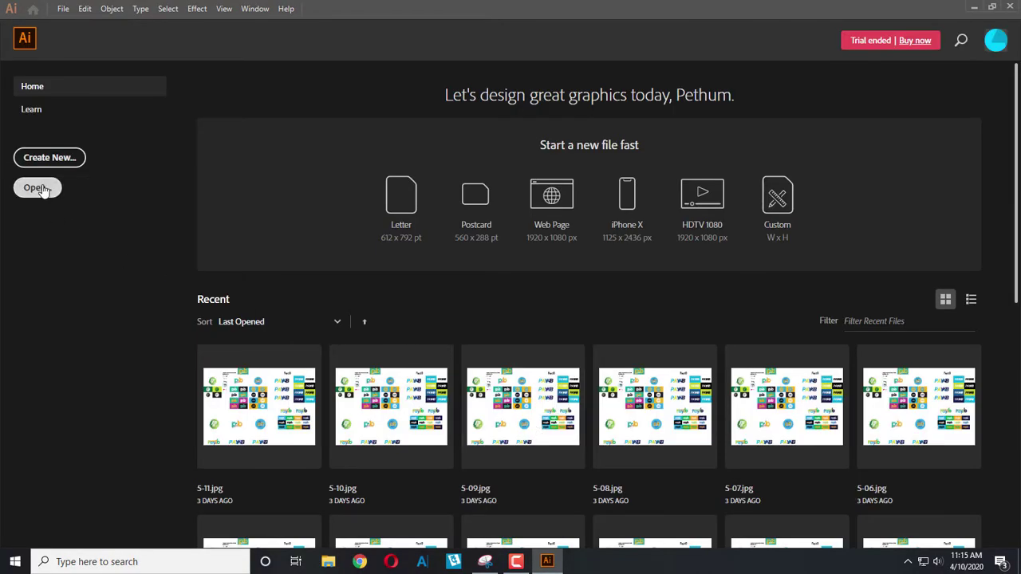
Step: Create a new 500 × 500 px document with units set to Pixels
{"action": "left_click", "coordinate": [46, 163]}
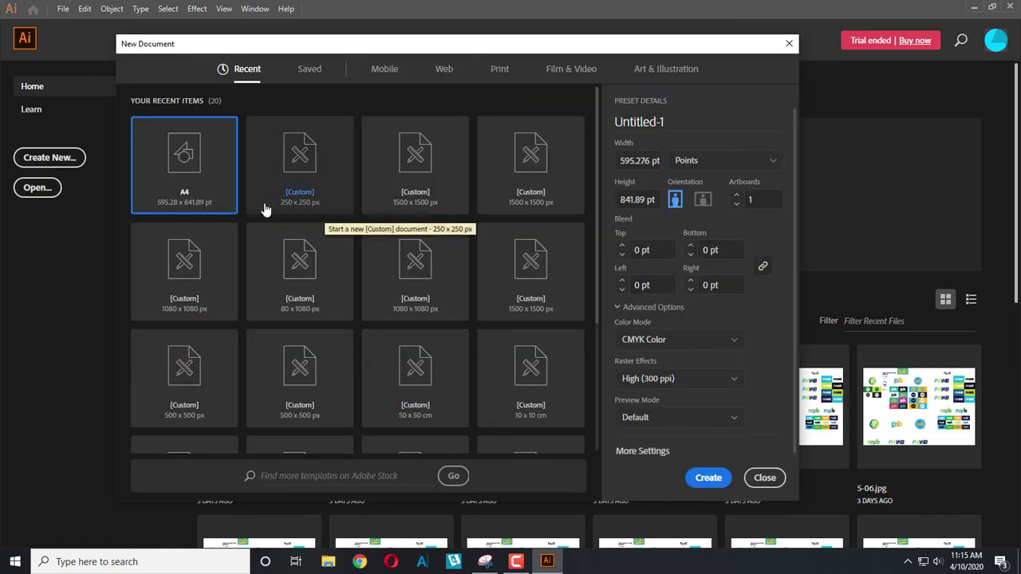
{"action": "left_click", "coordinate": [695, 163]}
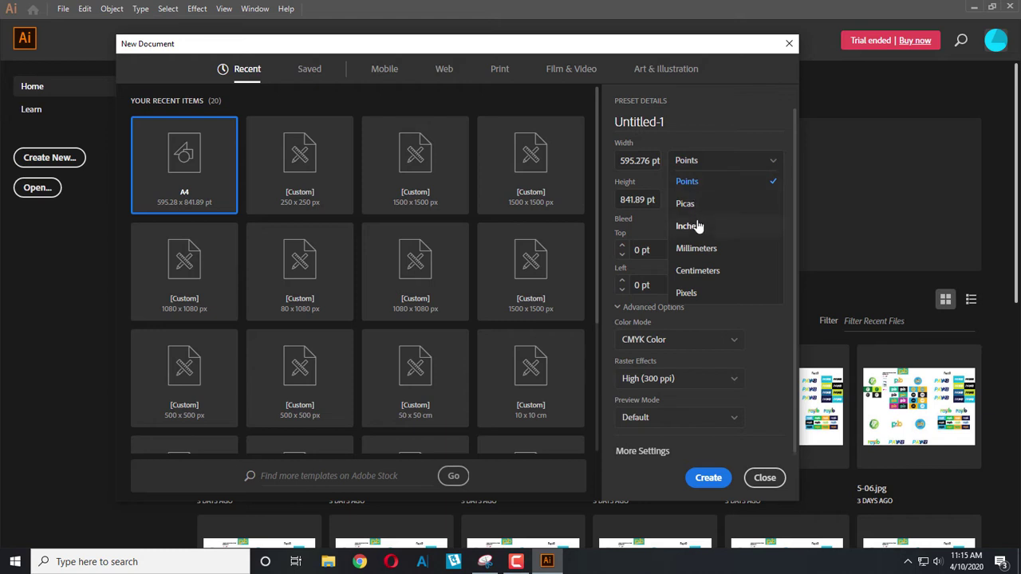
{"action": "left_click", "coordinate": [696, 293]}
{"action": "left_click", "coordinate": [651, 162]}
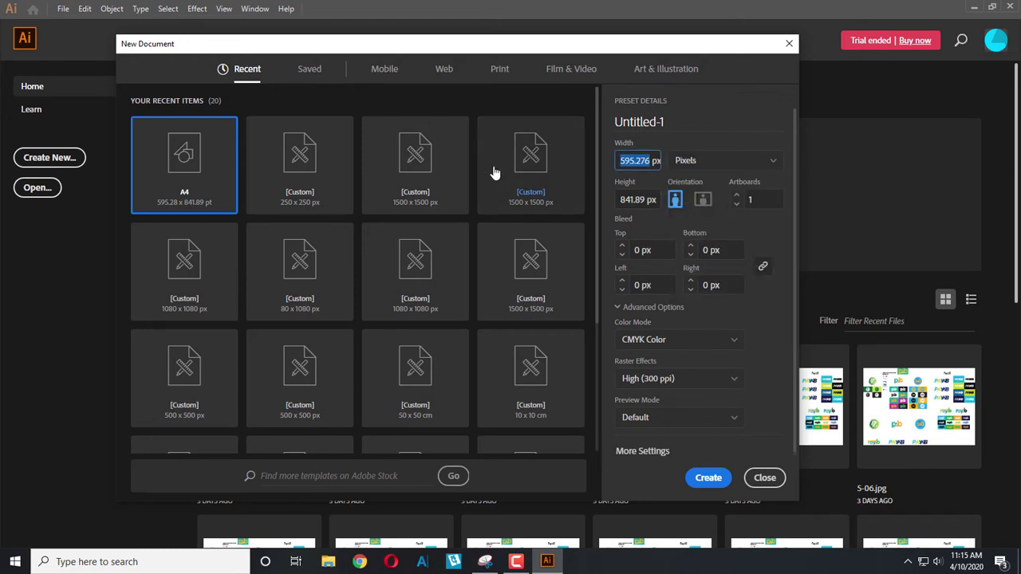
{"action": "type", "text": "500"}
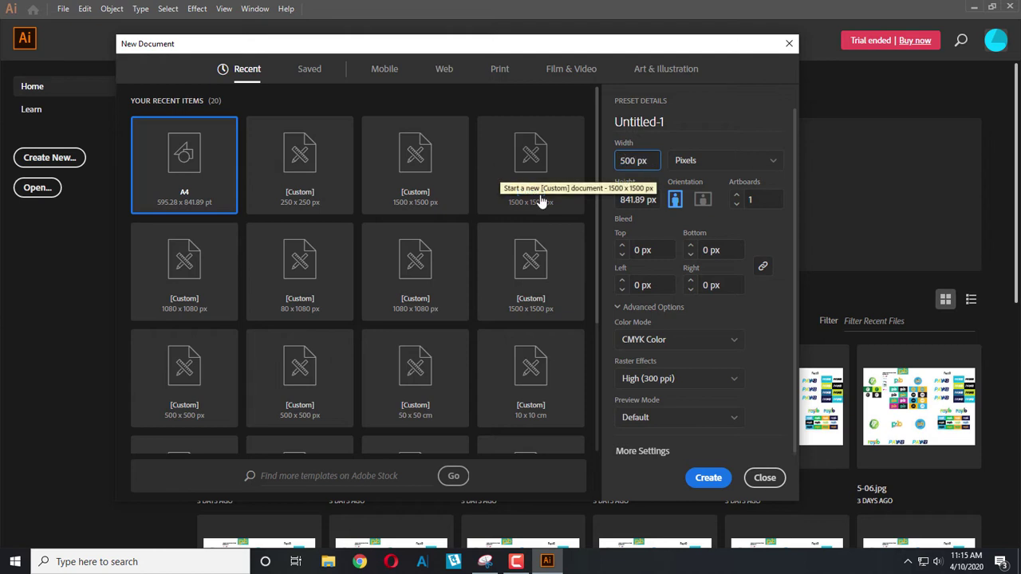
{"action": "left_click", "coordinate": [639, 199]}
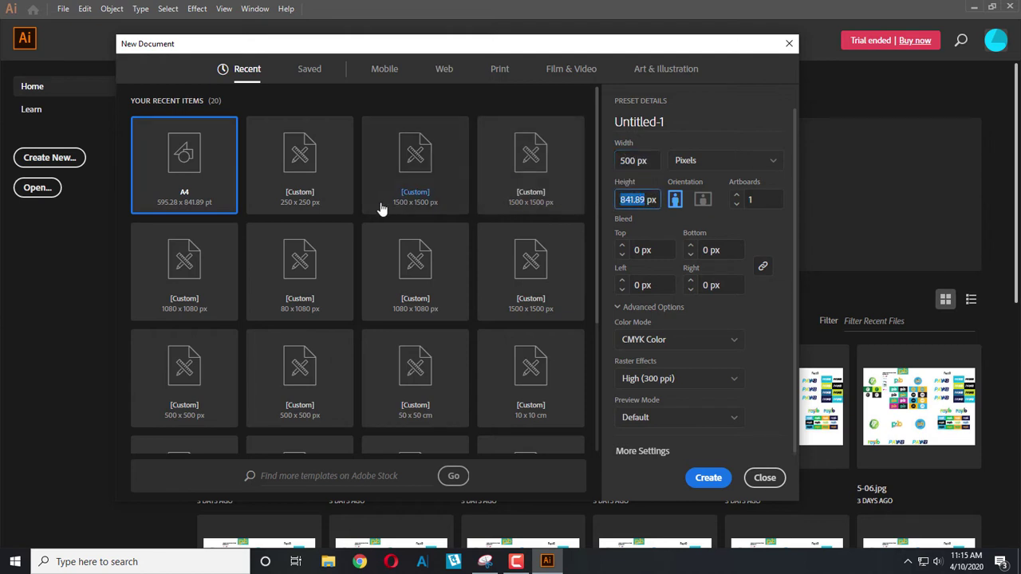
{"action": "type", "text": "500"}
{"action": "left_click", "coordinate": [707, 478]}
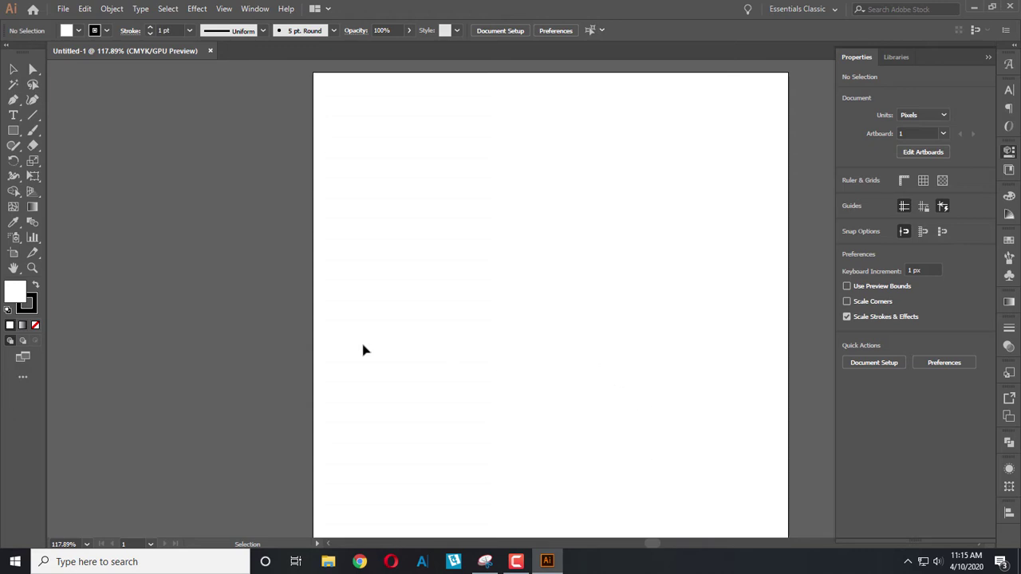
Step: Set a black fill with no stroke and draw a long thin rectangle
{"action": "left_click", "coordinate": [13, 131]}
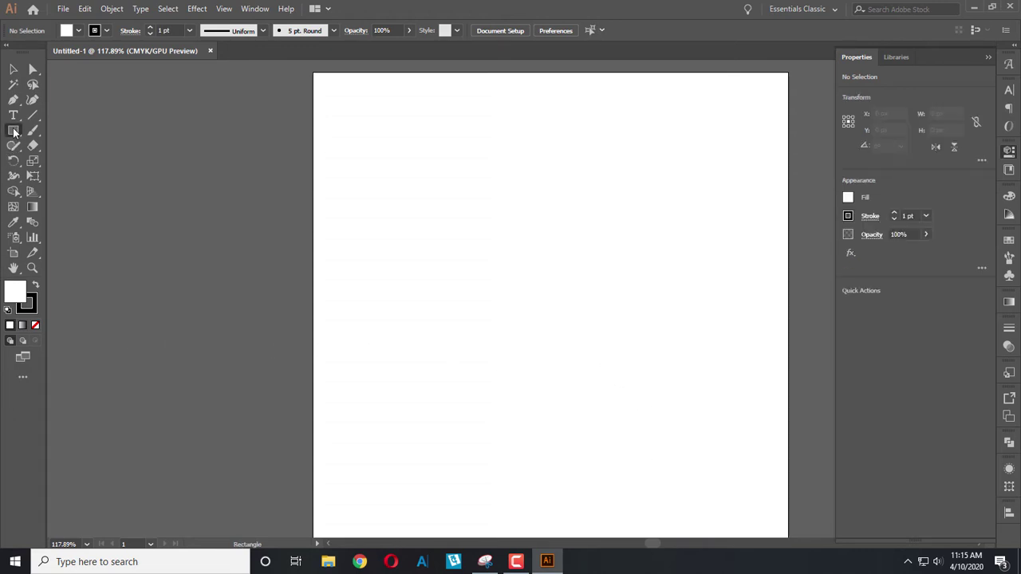
{"action": "left_click", "coordinate": [36, 288]}
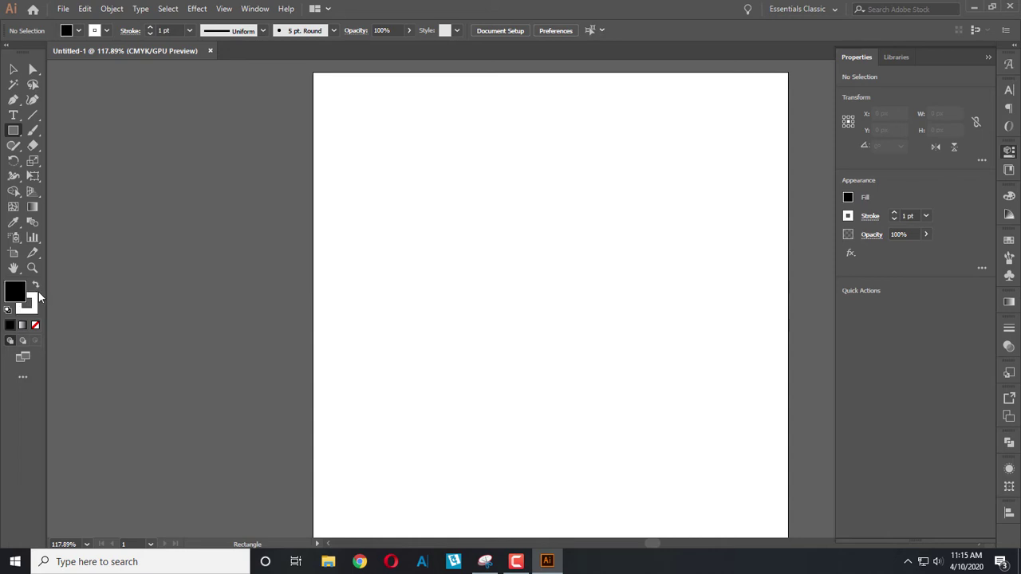
{"action": "left_click", "coordinate": [34, 311]}
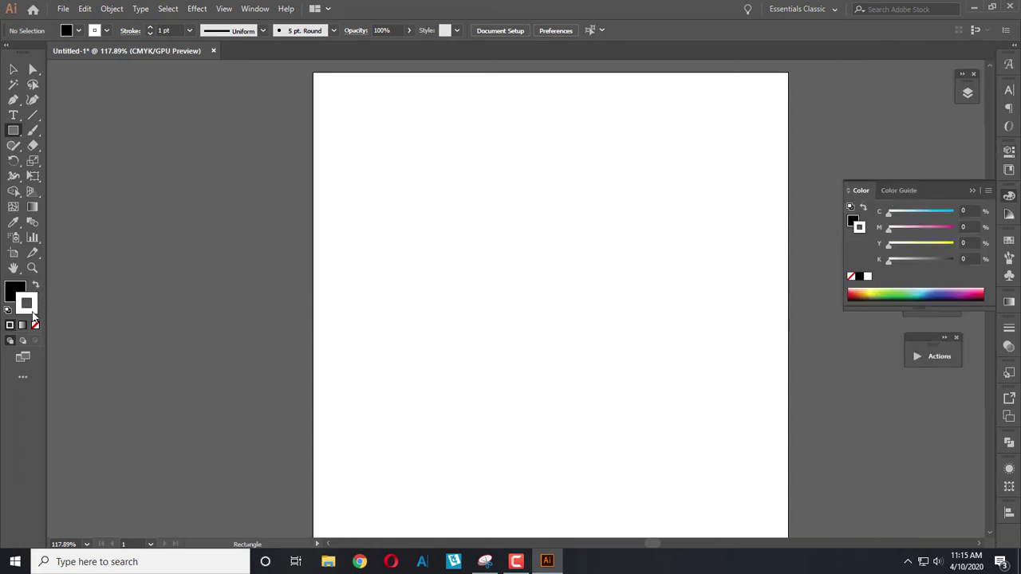
{"action": "left_click", "coordinate": [35, 326]}
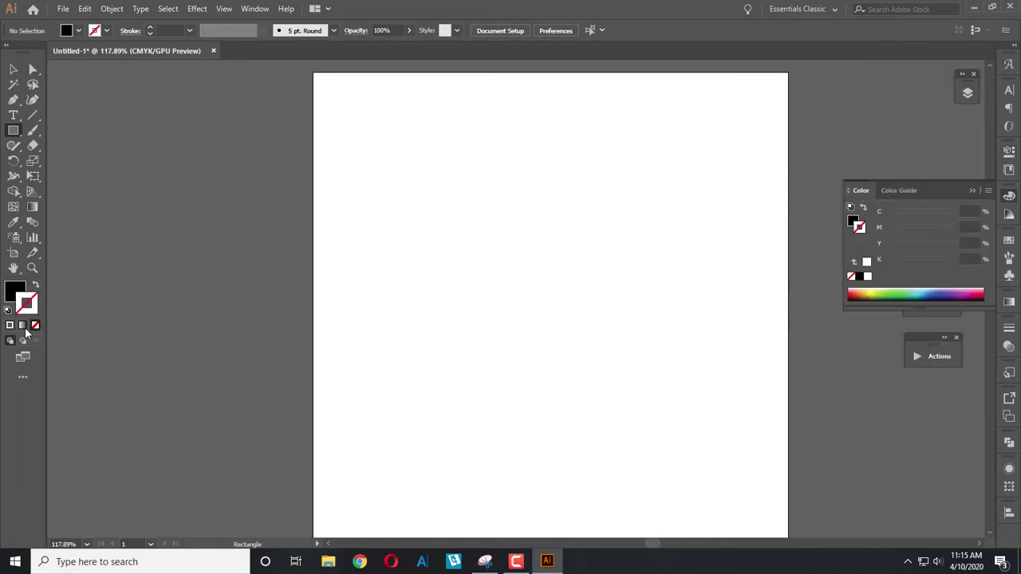
{"action": "left_click", "coordinate": [13, 292]}
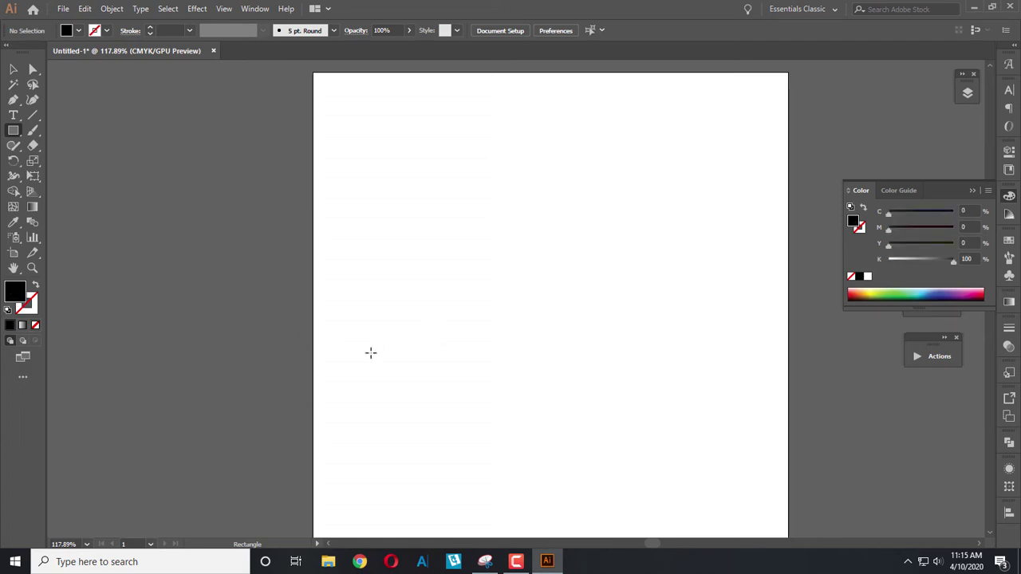
{"action": "left_click_drag", "start_coordinate": [370, 352], "coordinate": [504, 366]}
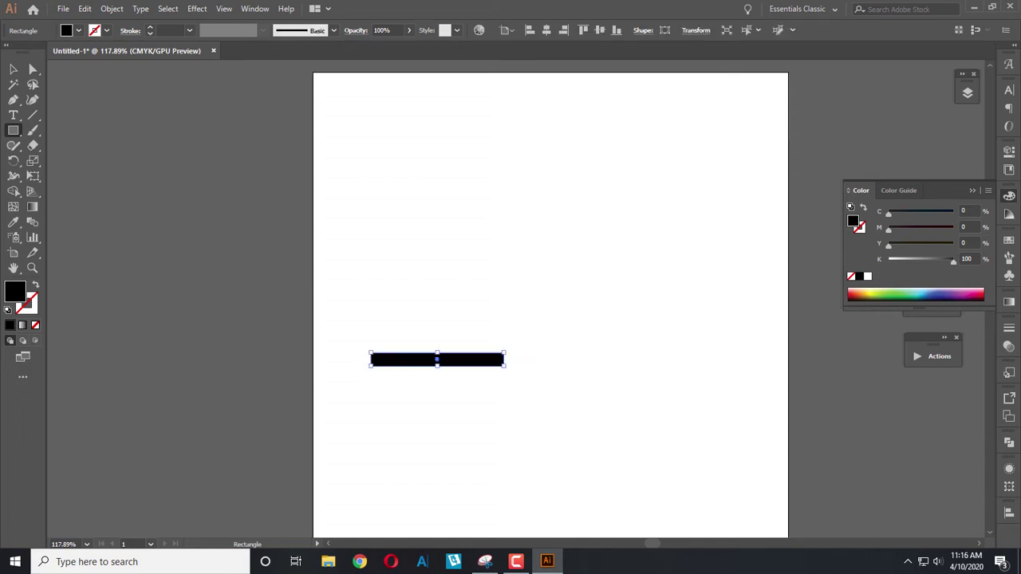
Step: Rotate the bar to 60° in Transform and move it up and left
{"action": "left_click", "coordinate": [15, 70]}
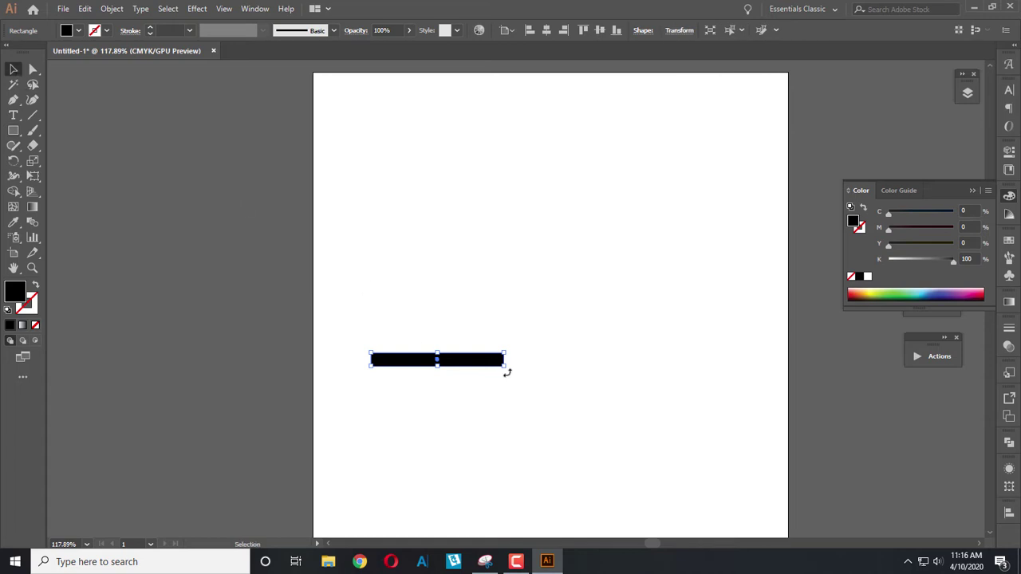
{"action": "left_click_drag", "start_coordinate": [506, 372], "coordinate": [501, 296]}
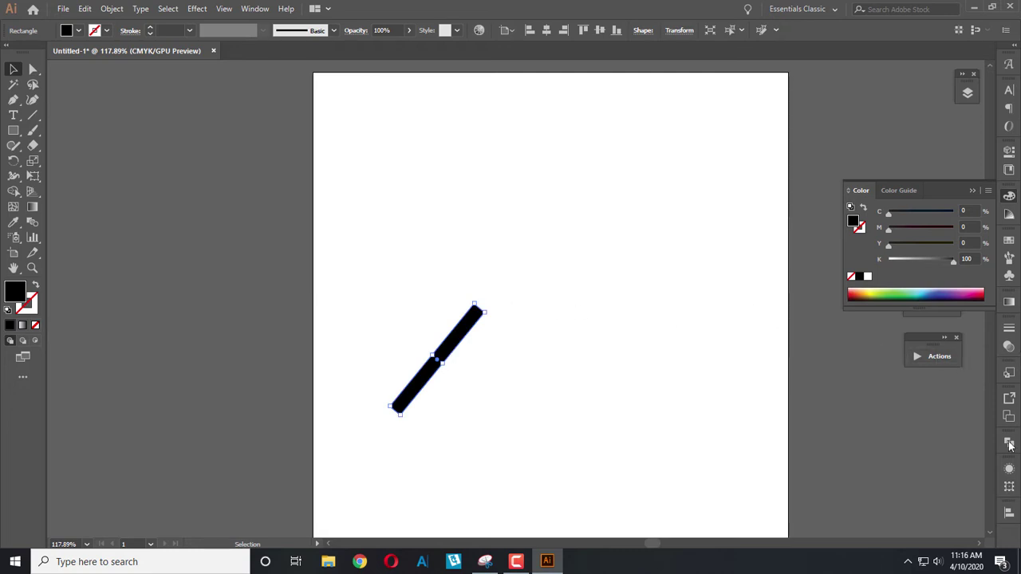
{"action": "left_click", "coordinate": [1010, 489]}
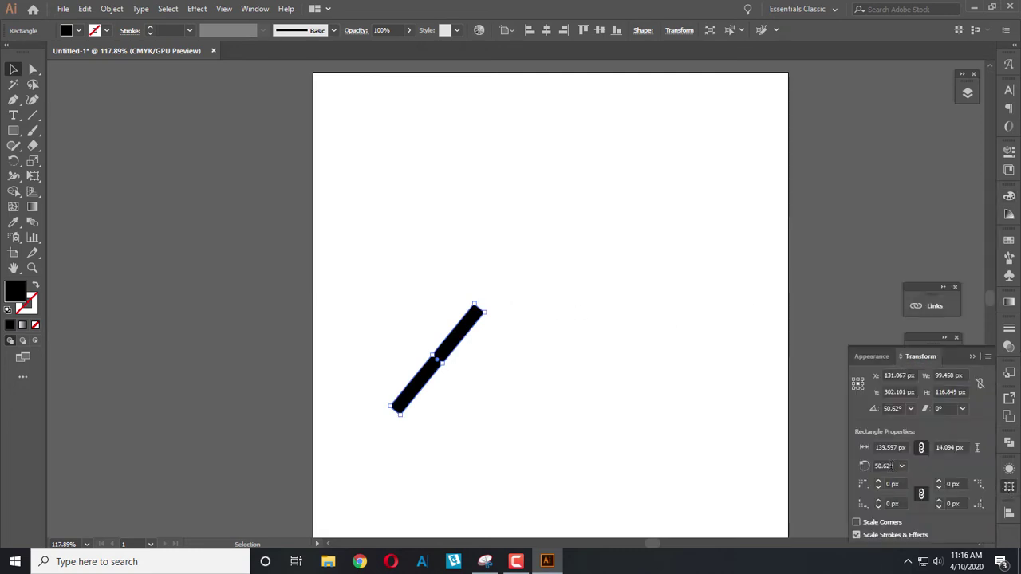
{"action": "left_click", "coordinate": [883, 466]}
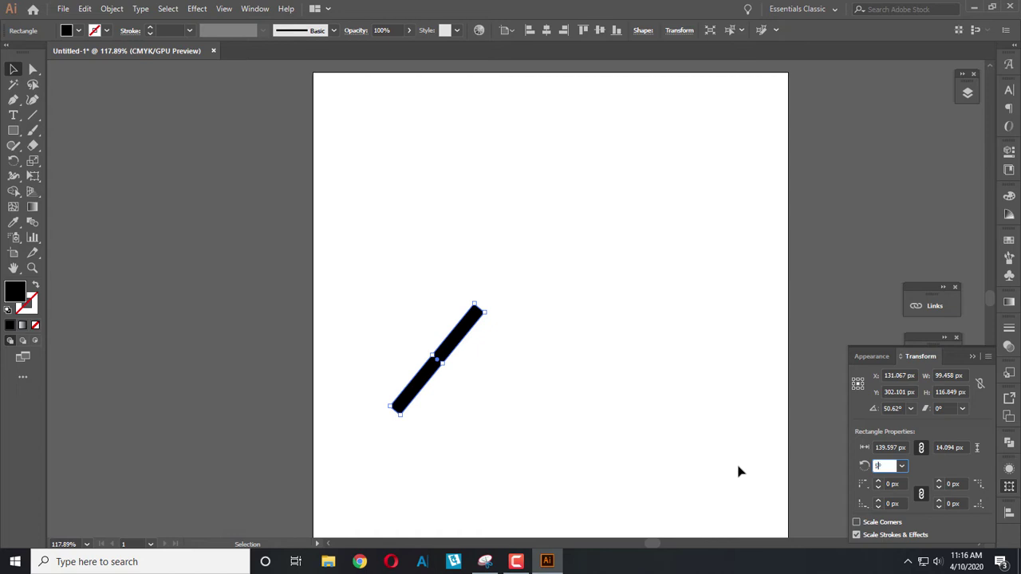
{"action": "type", "text": "0°"}
{"action": "key", "text": "Return"}
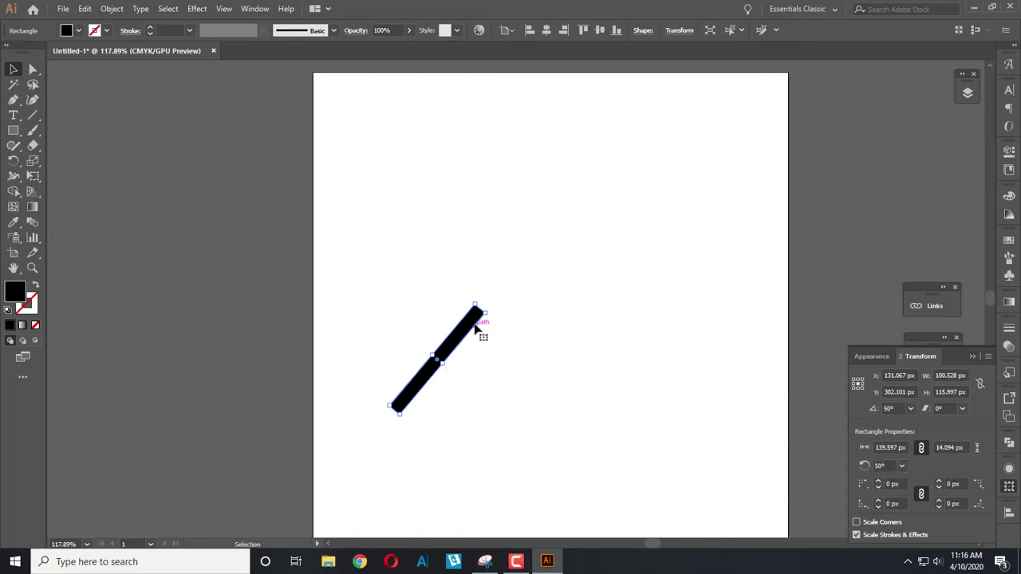
{"action": "mouse_move", "coordinate": [467, 339]}
{"action": "left_mouse_down"}
{"action": "mouse_move", "coordinate": [434, 293]}
{"action": "mouse_move", "coordinate": [450, 252]}
{"action": "left_mouse_up"}
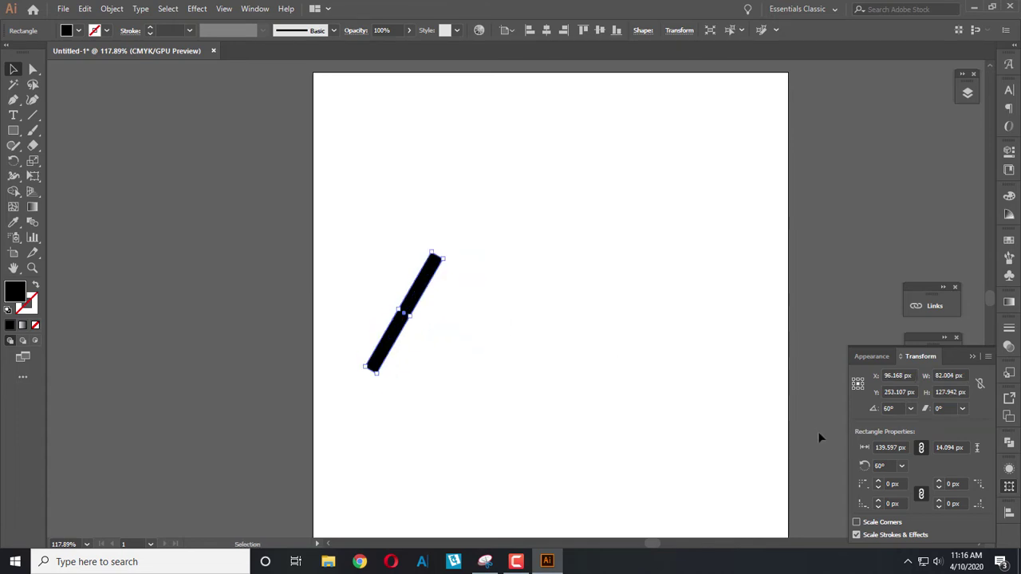
Step: Duplicate the bar, flip the copy horizontally, and join their tops into a peak
{"action": "left_click_drag", "start_coordinate": [422, 292], "coordinate": [474, 297]}
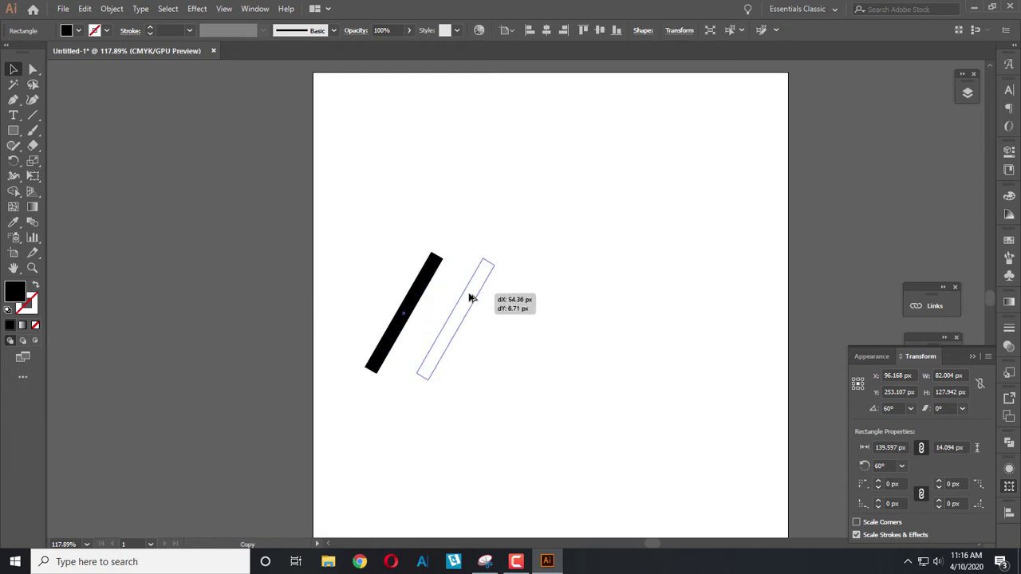
{"action": "left_click", "coordinate": [989, 356]}
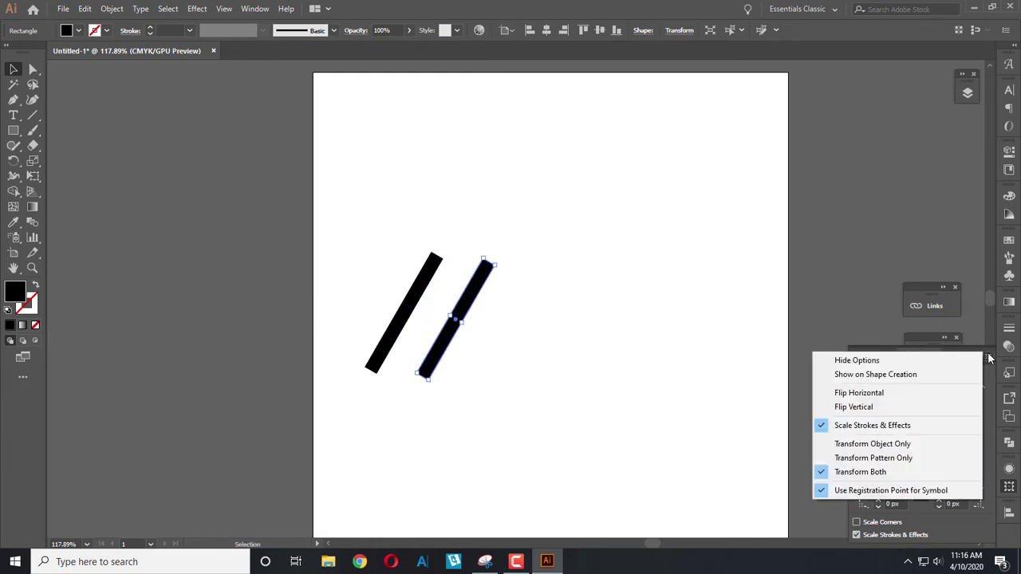
{"action": "left_click", "coordinate": [936, 388]}
{"action": "left_click_drag", "start_coordinate": [478, 365], "coordinate": [485, 353]}
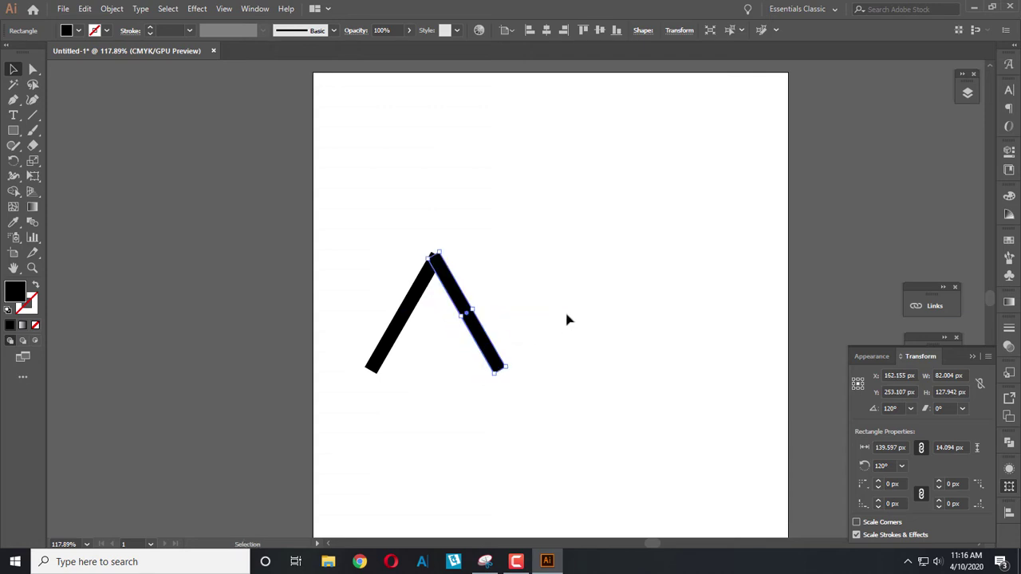
{"action": "left_click", "coordinate": [559, 323]}
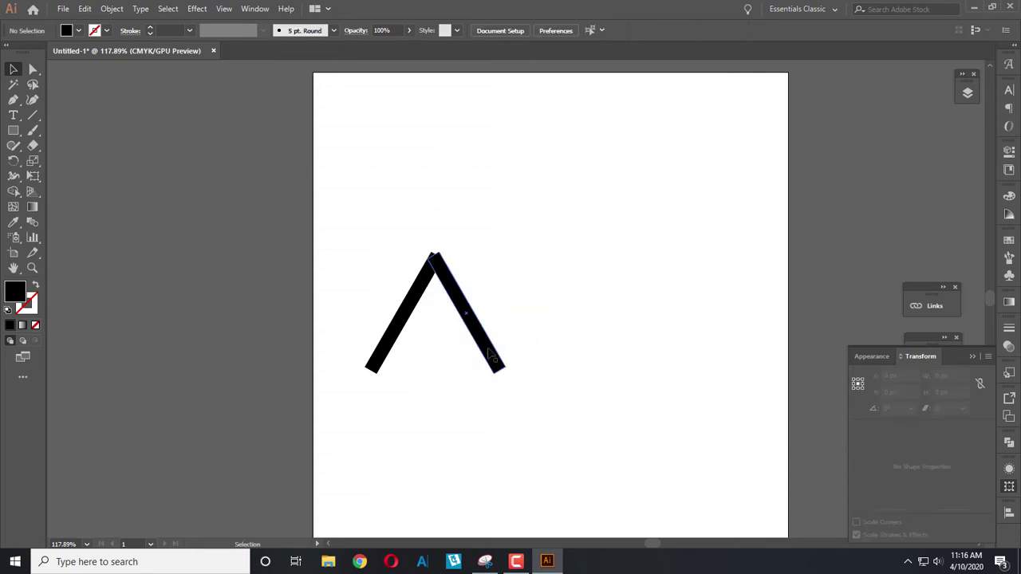
Step: Delete the right bar, reapply the left bar's rotation, and lengthen it from the top
{"action": "left_click", "coordinate": [489, 353]}
{"action": "key", "text": "Delete"}
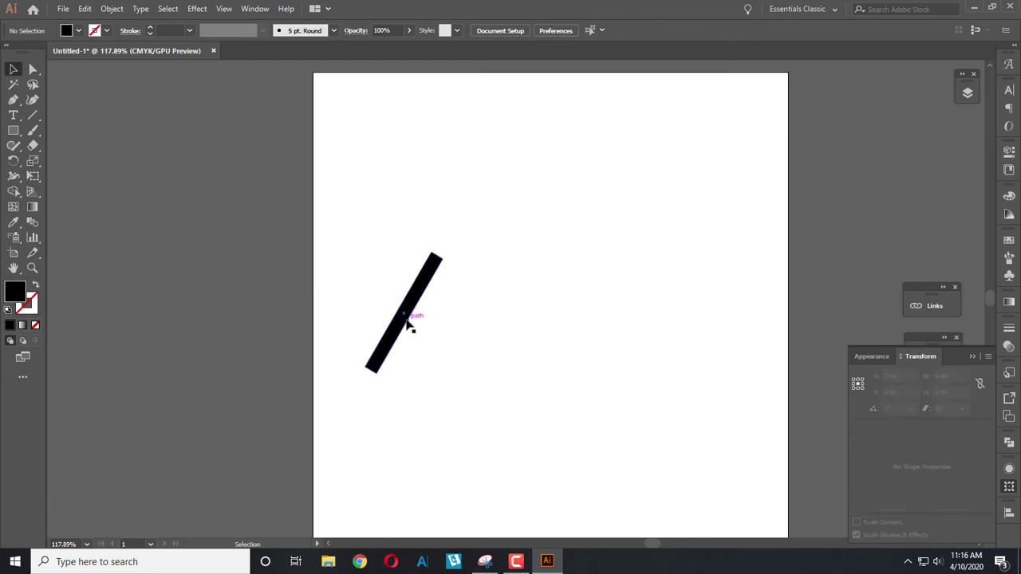
{"action": "left_click", "coordinate": [410, 326]}
{"action": "left_click", "coordinate": [878, 466]}
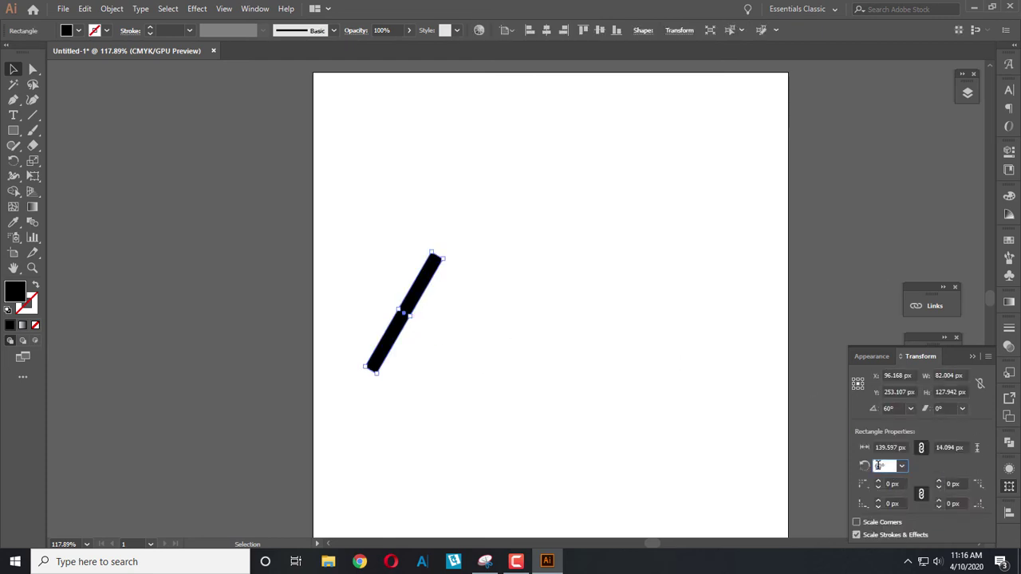
{"action": "key", "text": "Return"}
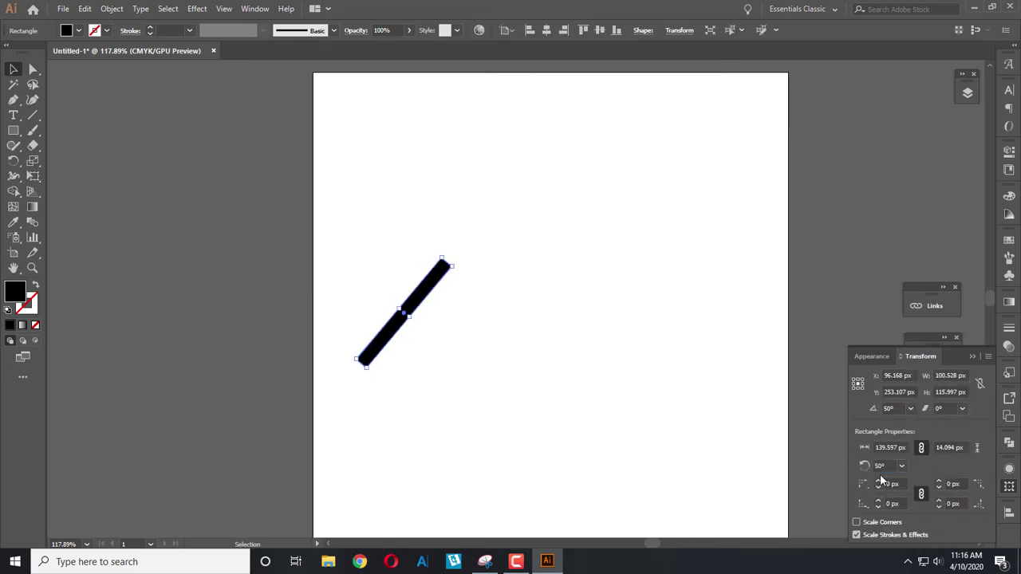
{"action": "scroll", "coordinate": [444, 285], "scroll_direction": "up", "scroll_amount": 1}
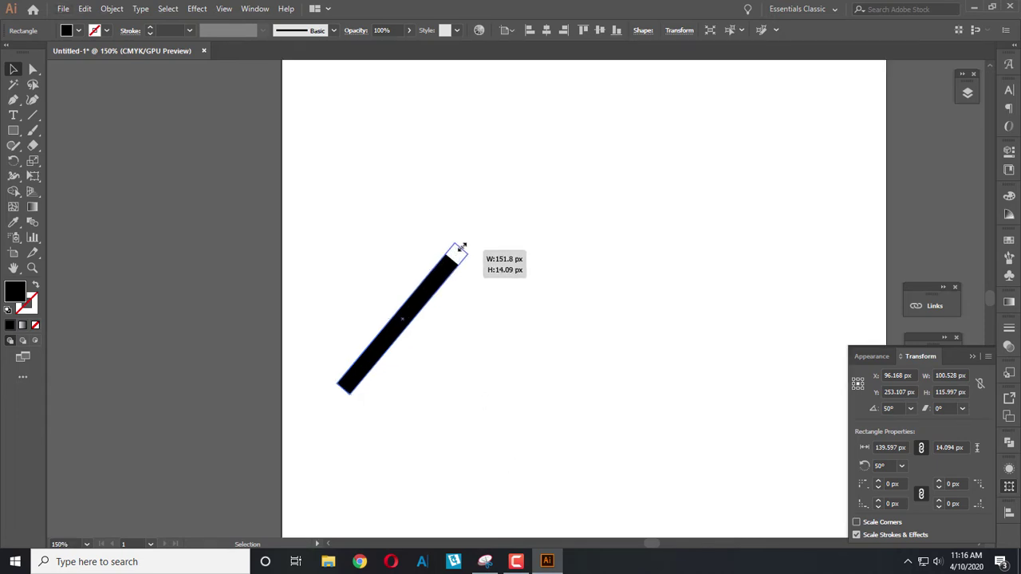
{"action": "left_click_drag", "start_coordinate": [452, 260], "coordinate": [463, 237]}
{"action": "left_click", "coordinate": [501, 319]}
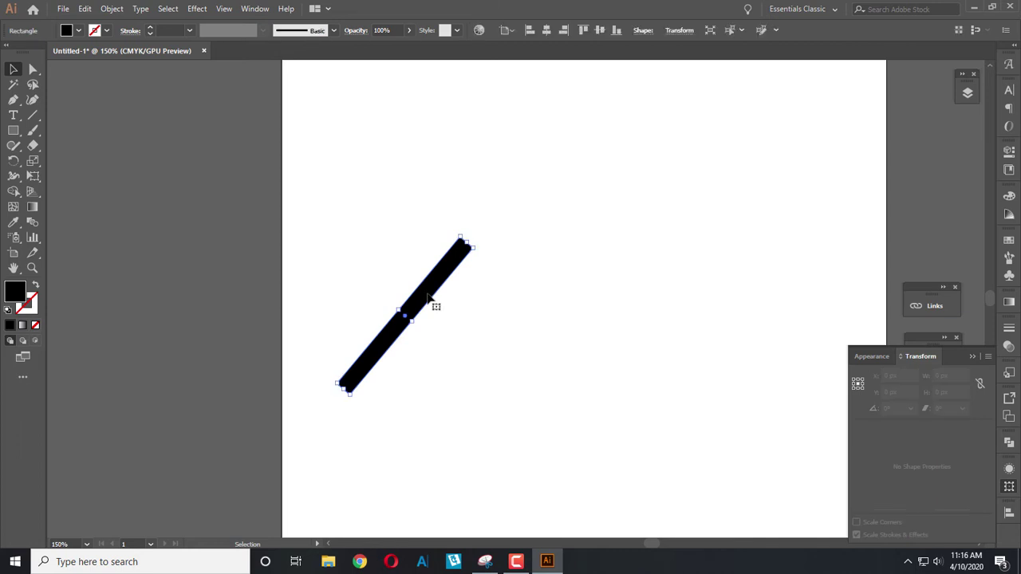
Step: Duplicate the 158.425 × 14.094 px bar, flip it horizontally, and meet the tops
{"action": "left_click_drag", "start_coordinate": [432, 300], "coordinate": [513, 316], "text": "alt"}
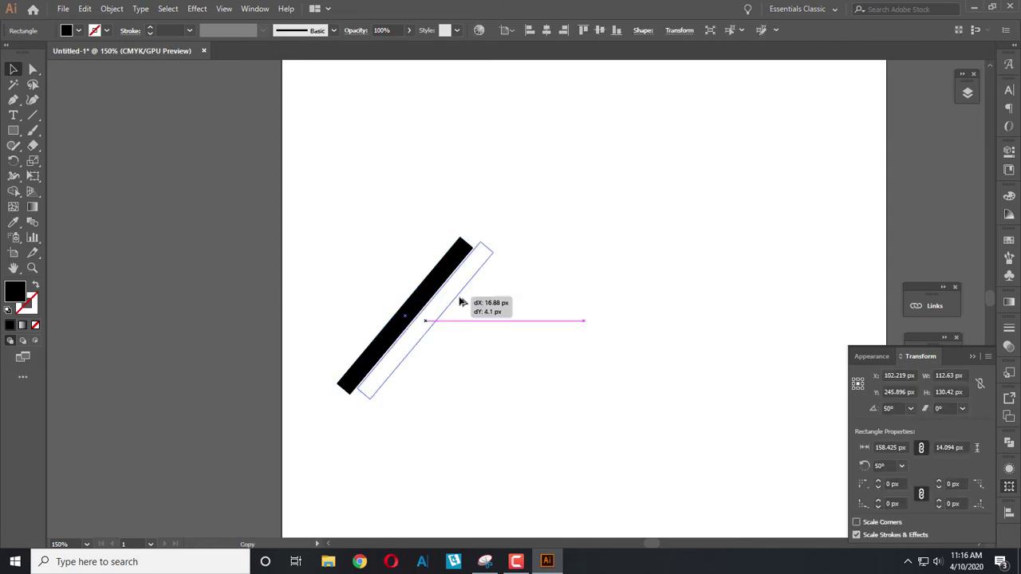
{"action": "left_click", "coordinate": [989, 357]}
{"action": "left_click", "coordinate": [913, 395]}
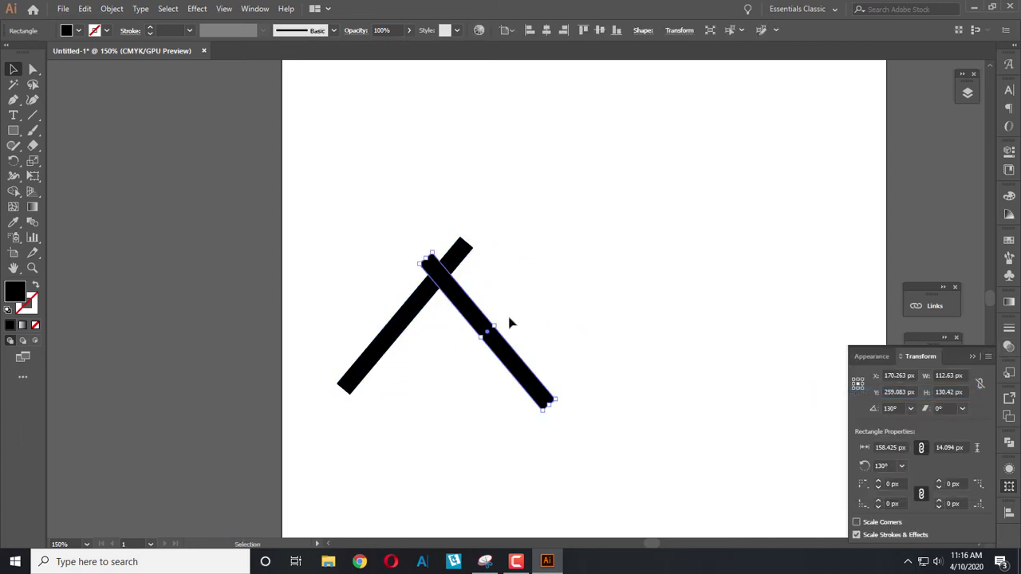
{"action": "left_click_drag", "start_coordinate": [459, 309], "coordinate": [489, 292]}
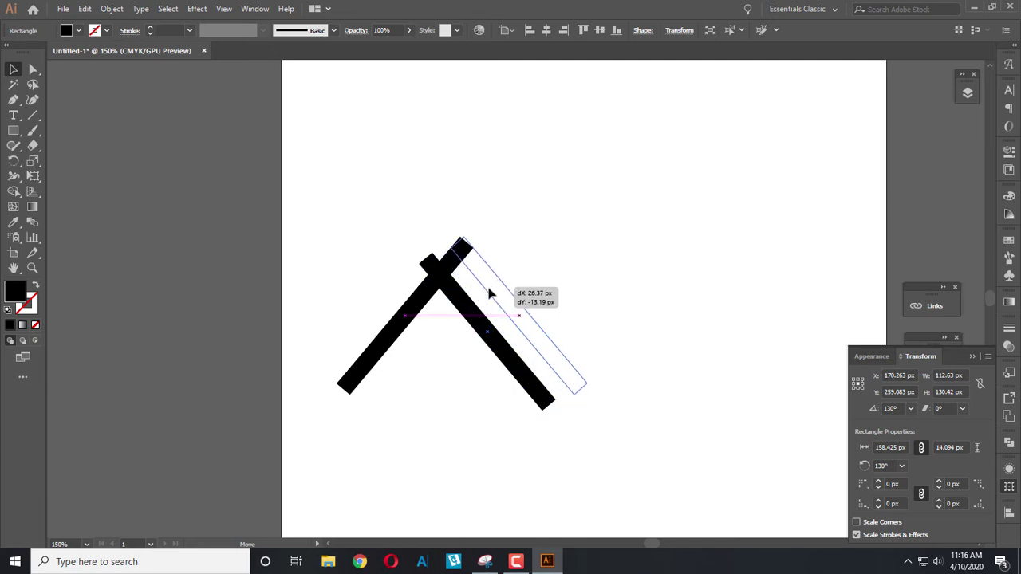
{"action": "left_click", "coordinate": [425, 299], "text": "shift"}
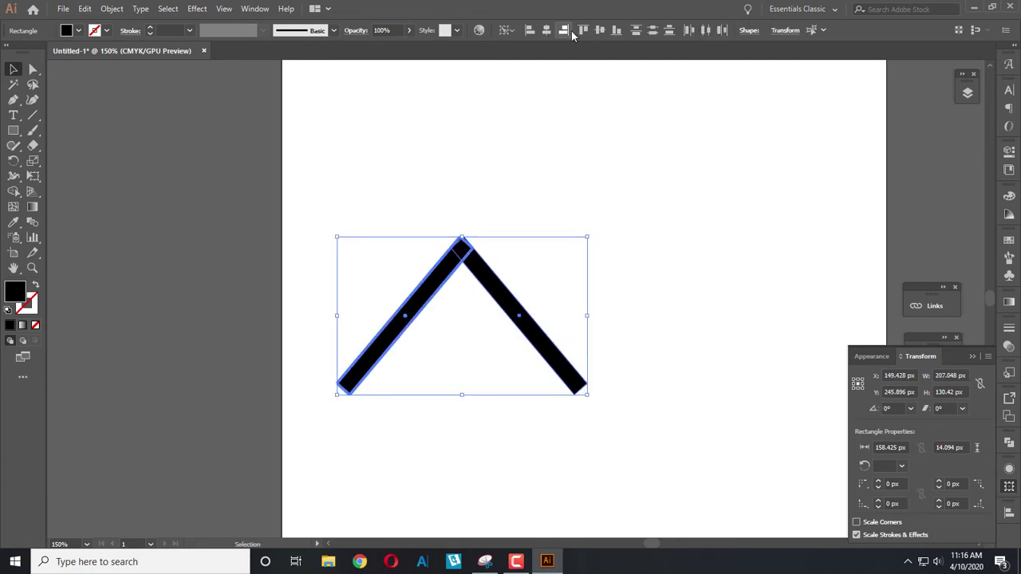
{"action": "left_click", "coordinate": [615, 219]}
{"action": "scroll", "coordinate": [452, 240], "scroll_direction": "up", "scroll_amount": 2}
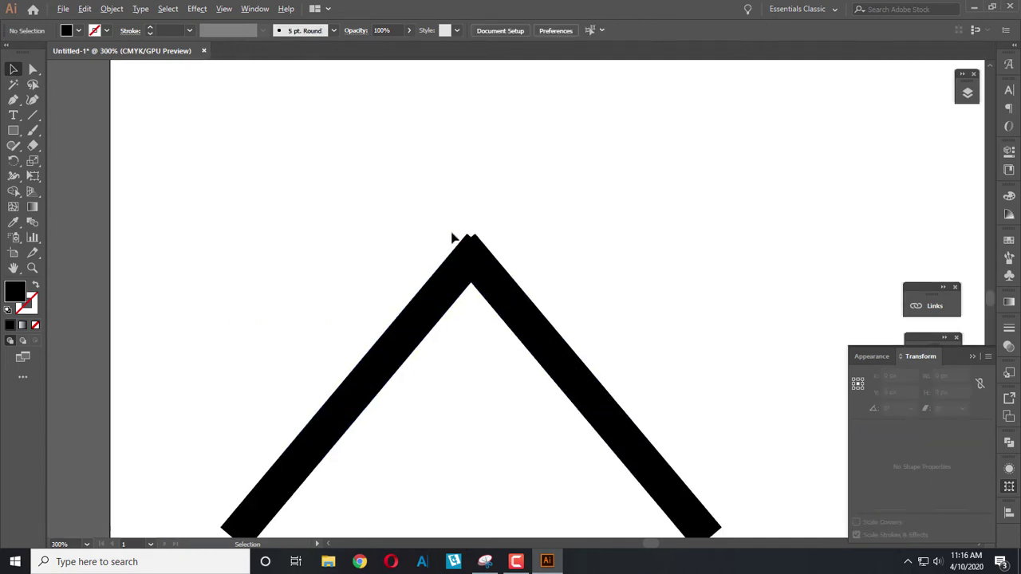
{"action": "scroll", "coordinate": [470, 236], "scroll_direction": "up", "scroll_amount": 4}
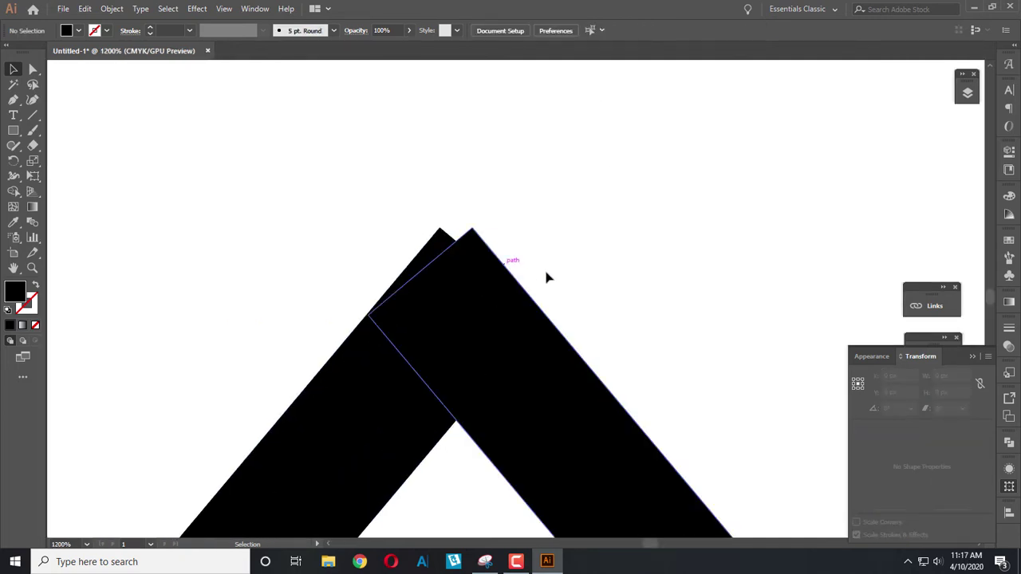
{"action": "scroll", "coordinate": [548, 276], "scroll_direction": "down", "scroll_amount": 7}
{"action": "scroll", "coordinate": [559, 274], "scroll_direction": "down", "scroll_amount": 1}
{"action": "scroll", "coordinate": [583, 295], "scroll_direction": "up", "scroll_amount": 1}
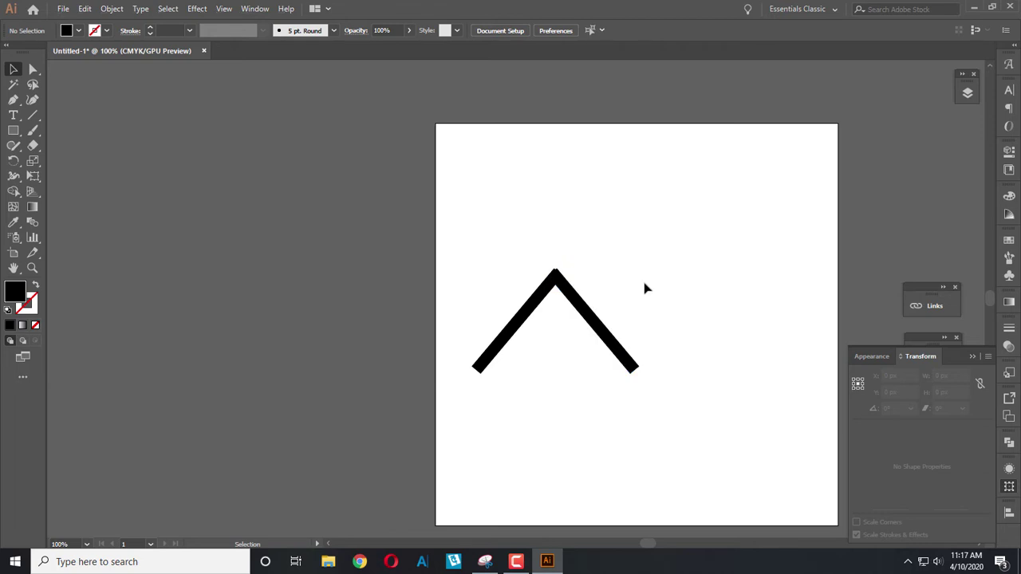
{"action": "scroll", "coordinate": [645, 288], "scroll_direction": "up", "scroll_amount": 1}
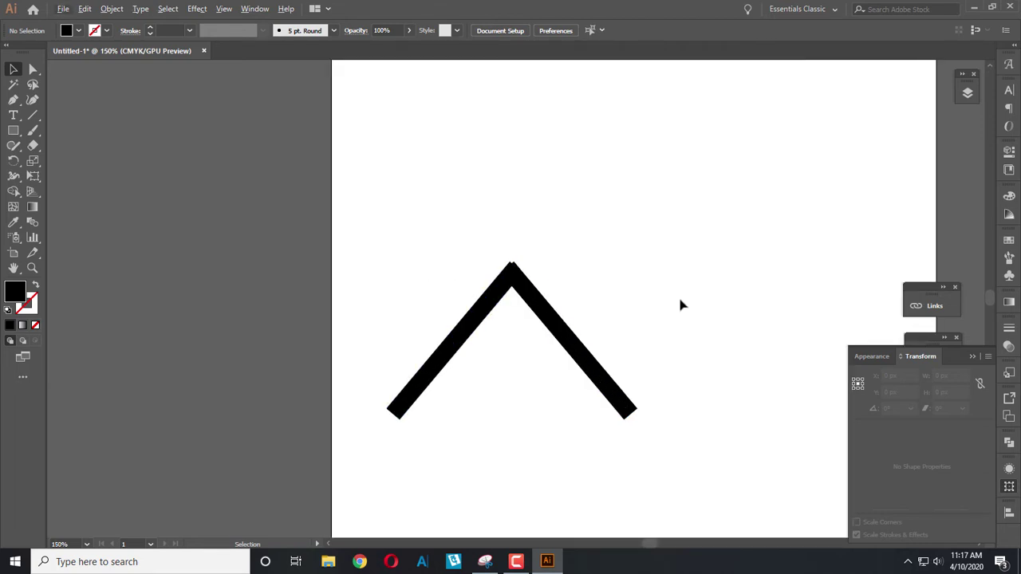
{"action": "scroll", "coordinate": [630, 312], "scroll_direction": "right", "scroll_amount": 2}
{"action": "scroll", "coordinate": [573, 312], "scroll_direction": "right", "scroll_amount": 2}
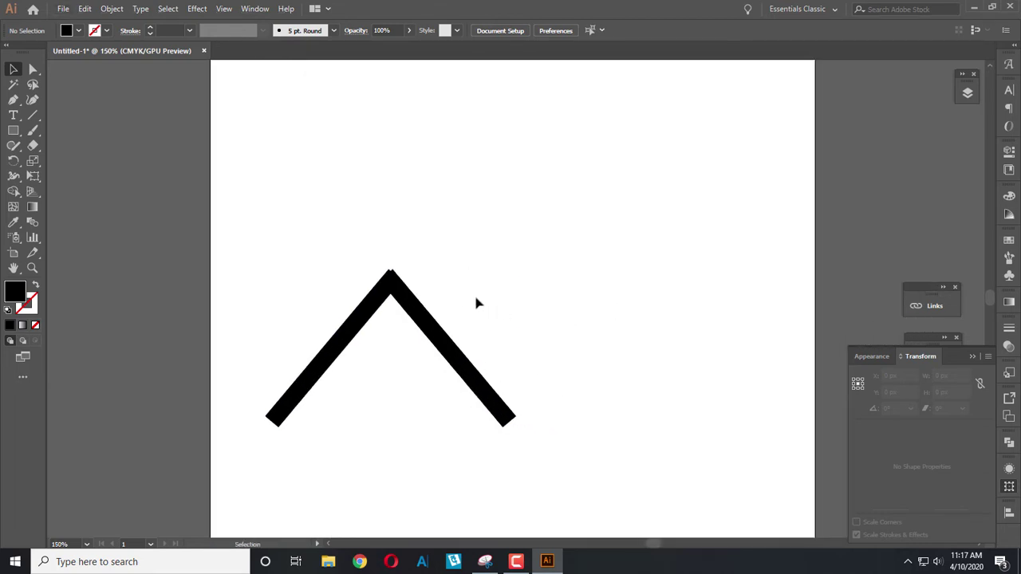
Step: Pen a closed black four-point shape from right of the V, through the apex, to the right bar's foot
{"action": "left_click", "coordinate": [13, 100]}
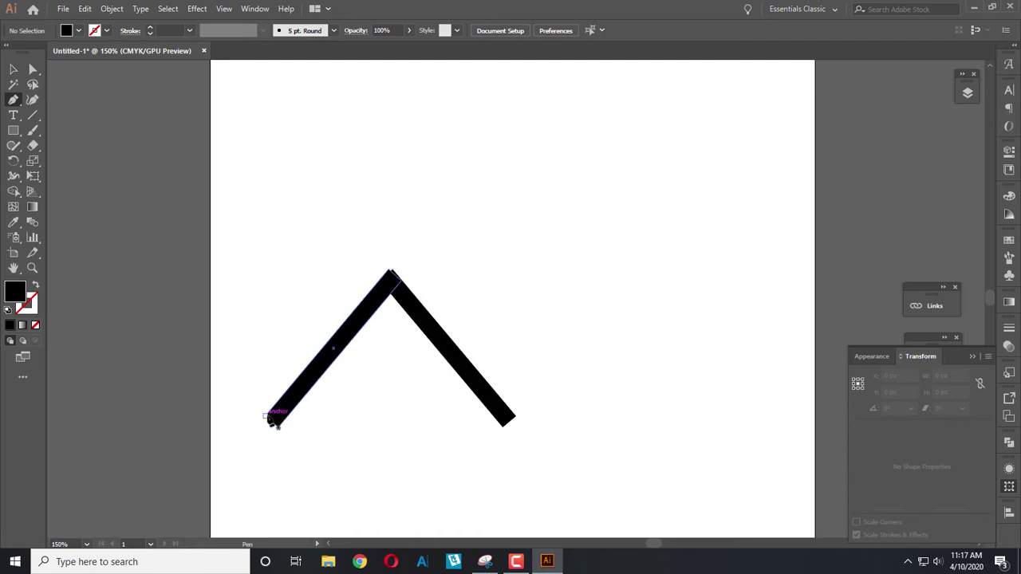
{"action": "left_click", "coordinate": [644, 415]}
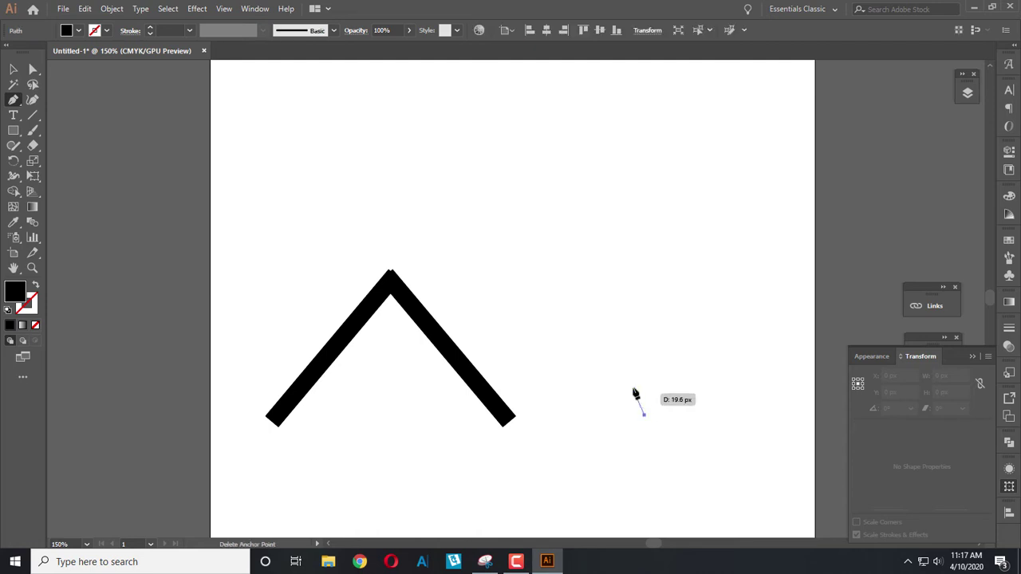
{"action": "left_click", "coordinate": [585, 333]}
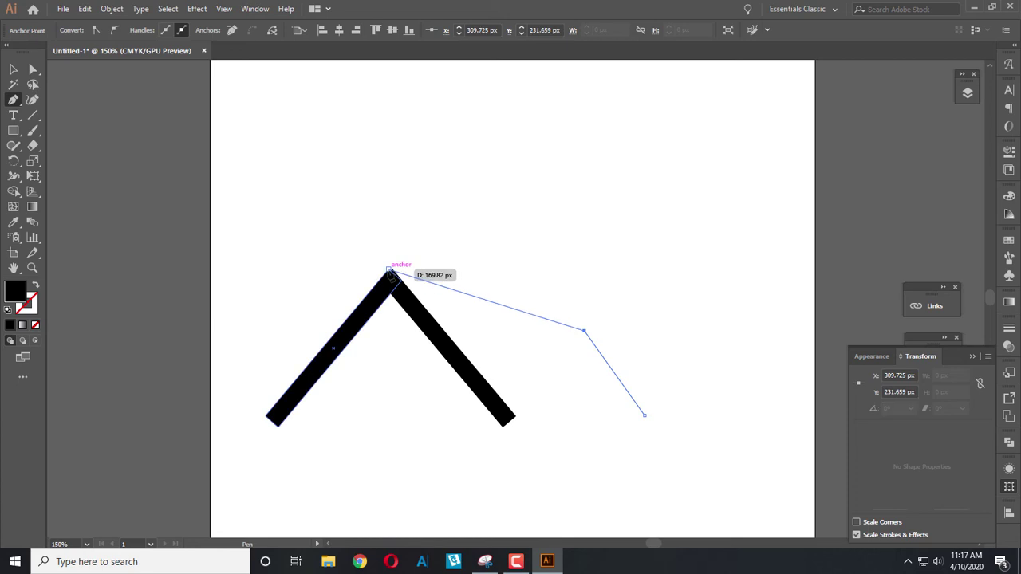
{"action": "left_click", "coordinate": [390, 272]}
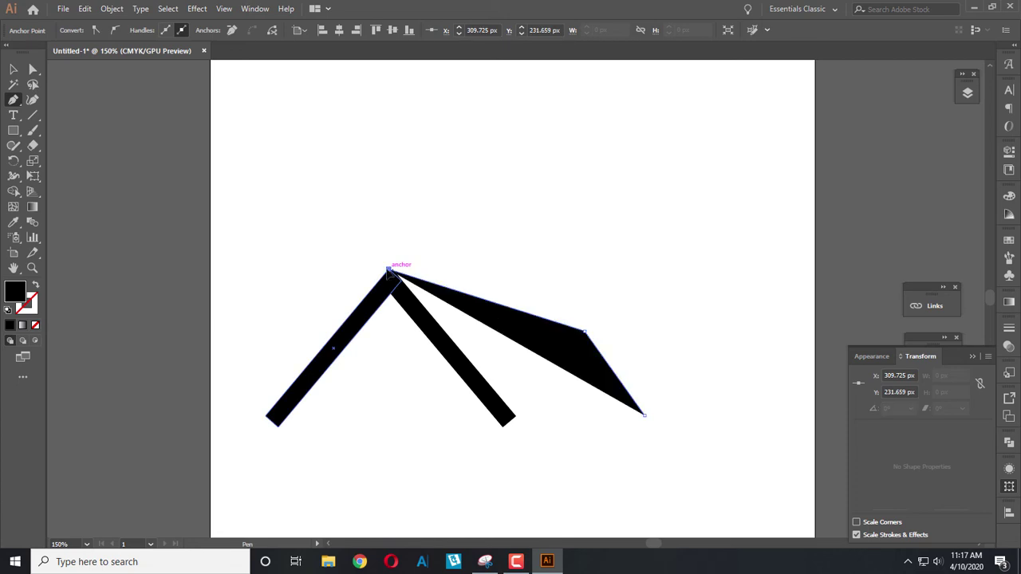
{"action": "left_click", "coordinate": [502, 428]}
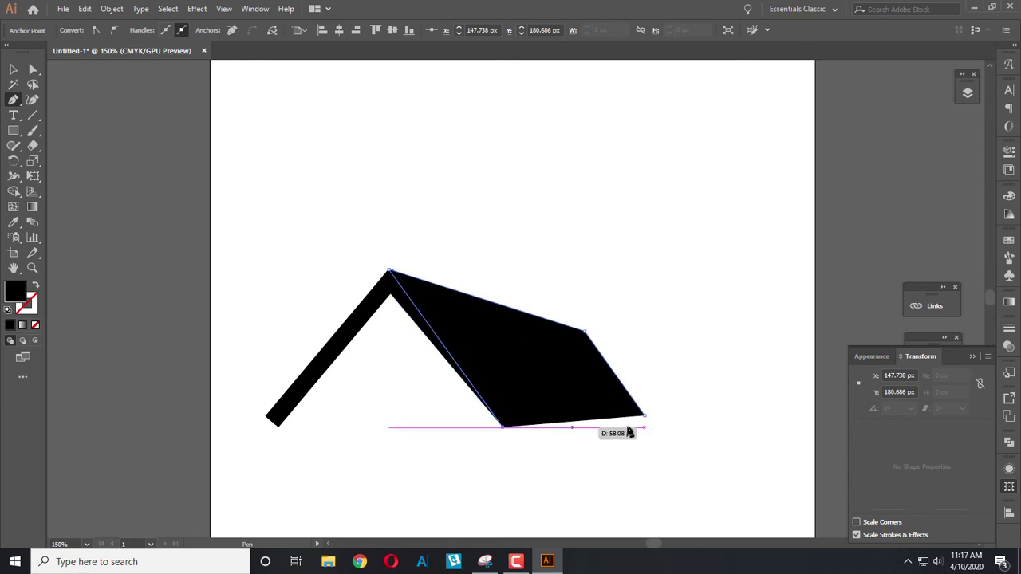
{"action": "left_click", "coordinate": [645, 417]}
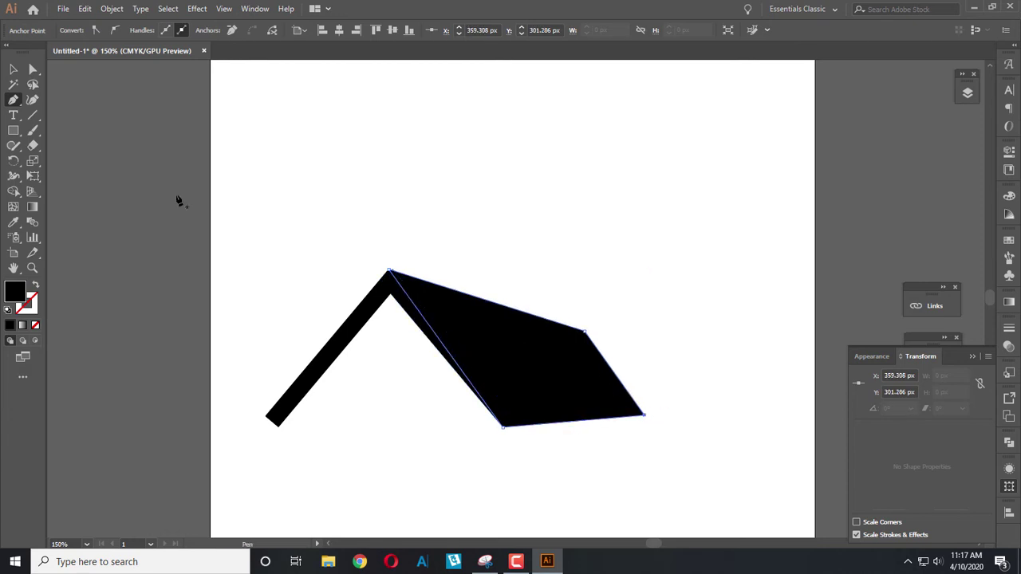
{"action": "left_click", "coordinate": [14, 71]}
Step: Fill the right roof bar with the red swatch
{"action": "left_click", "coordinate": [390, 250]}
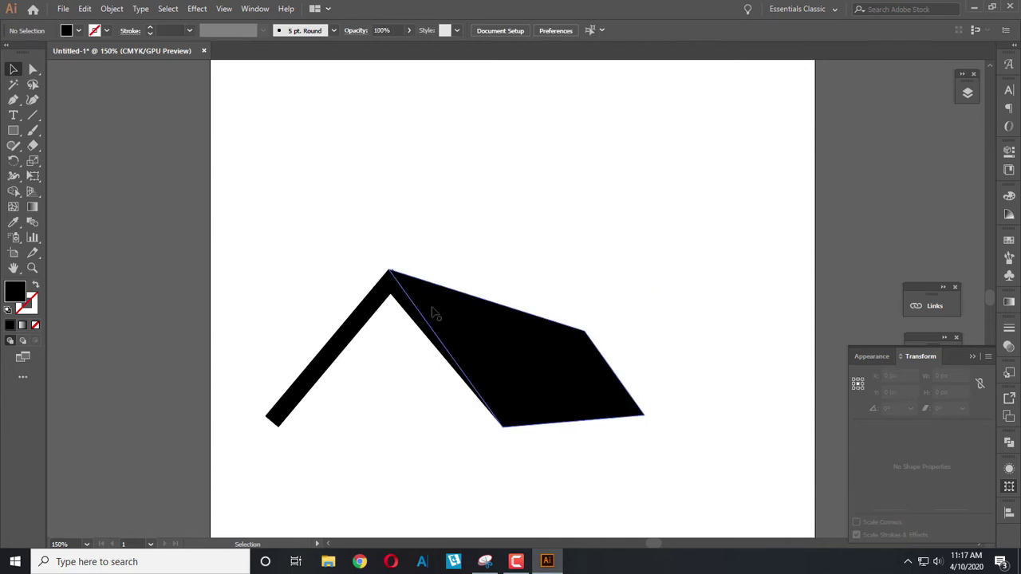
{"action": "scroll", "coordinate": [431, 311], "scroll_direction": "up", "scroll_amount": 3}
{"action": "scroll", "coordinate": [395, 280], "scroll_direction": "up", "scroll_amount": 3}
{"action": "left_click", "coordinate": [405, 358]}
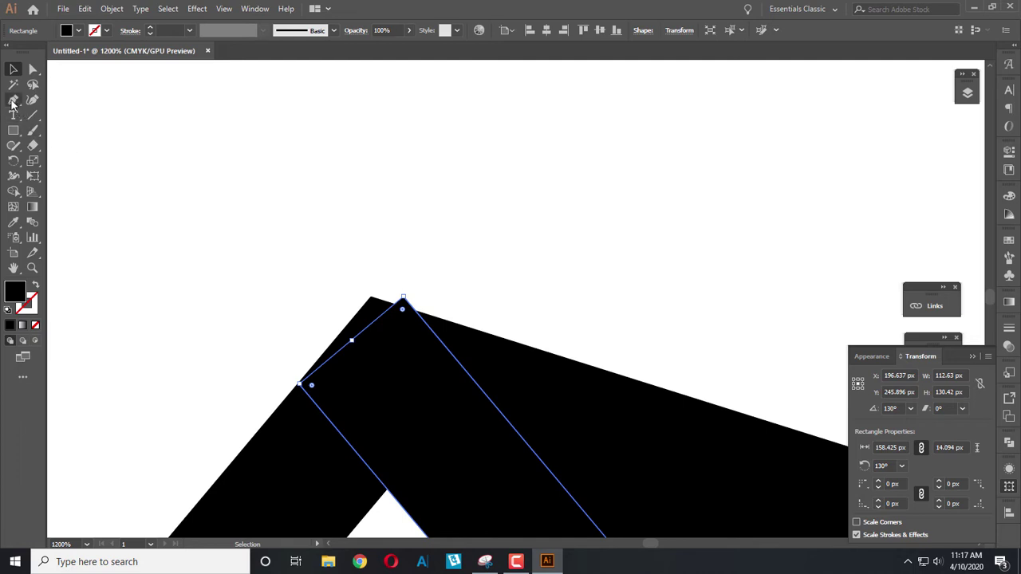
{"action": "left_click", "coordinate": [13, 100]}
{"action": "left_click", "coordinate": [79, 30]}
{"action": "left_click", "coordinate": [38, 57]}
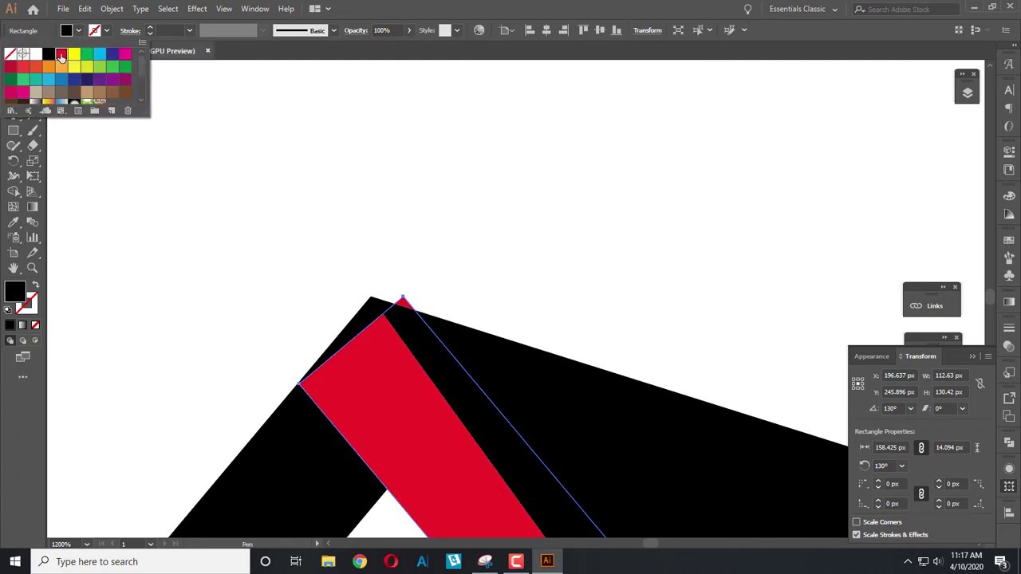
{"action": "left_click", "coordinate": [80, 32]}
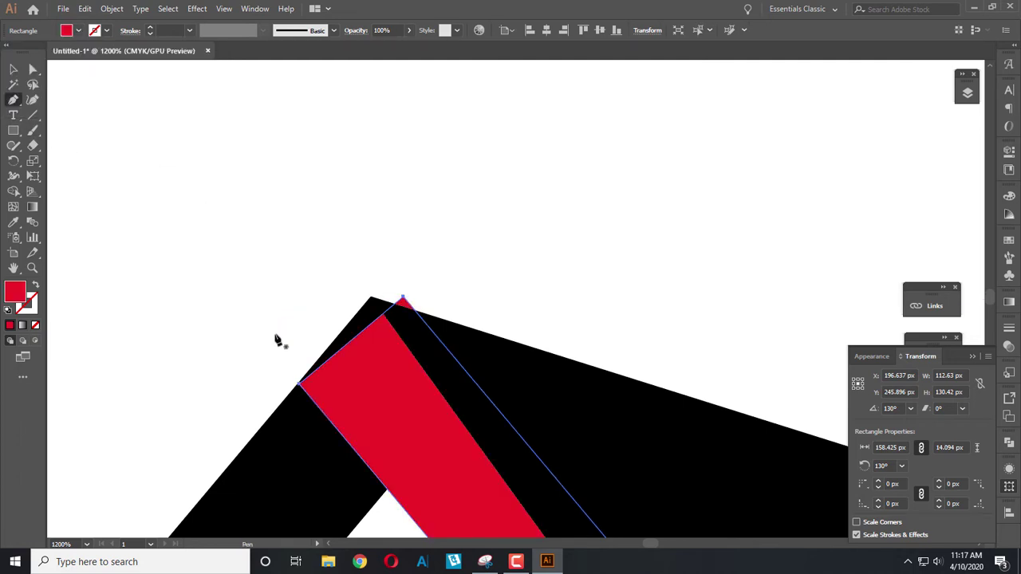
Step: Pen a four-sided shape over the apex and fill it green in the Color Picker
{"action": "left_click", "coordinate": [256, 367]}
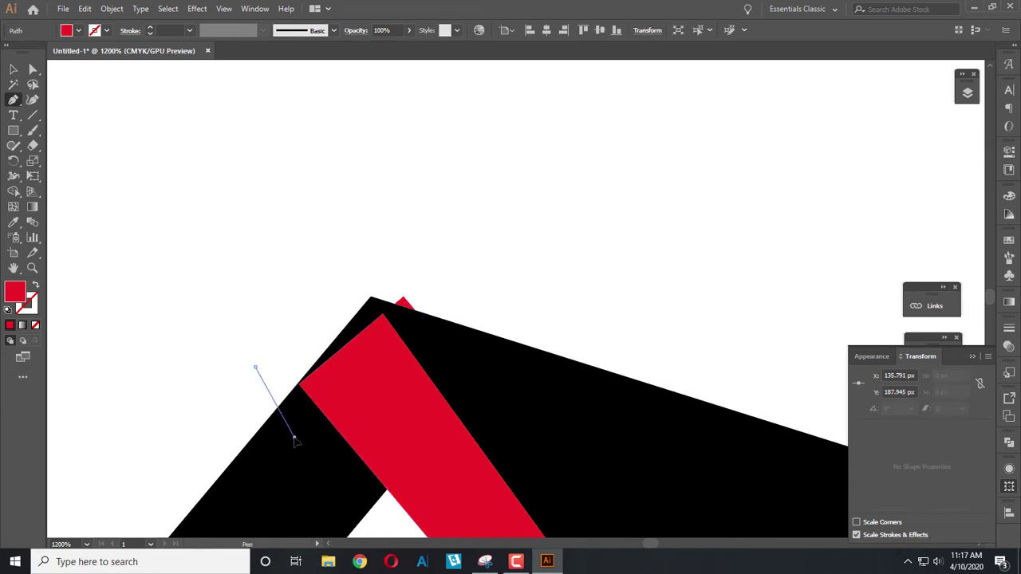
{"action": "left_click", "coordinate": [294, 437]}
{"action": "left_click", "coordinate": [483, 303]}
{"action": "left_click", "coordinate": [403, 231]}
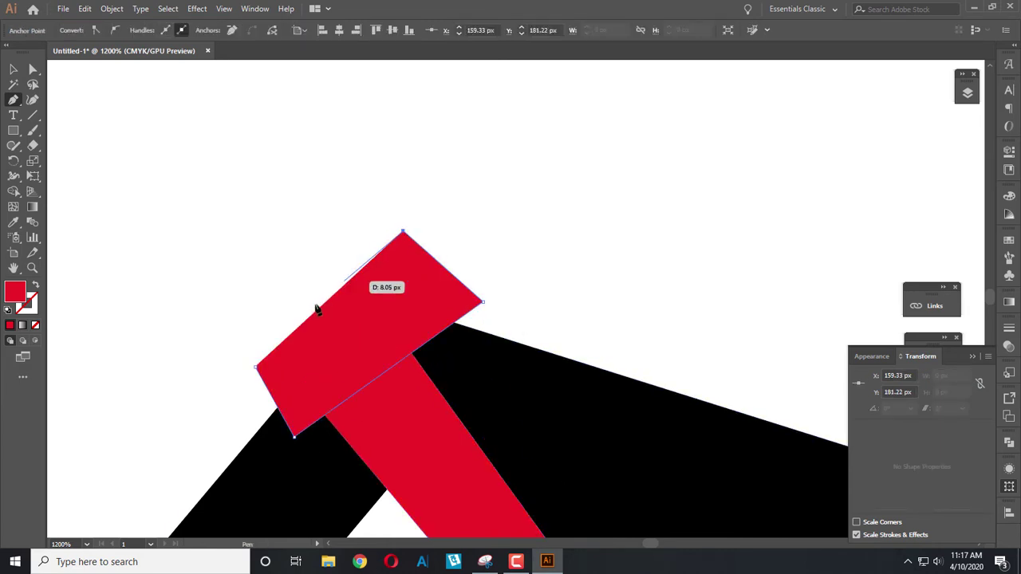
{"action": "left_click", "coordinate": [255, 368]}
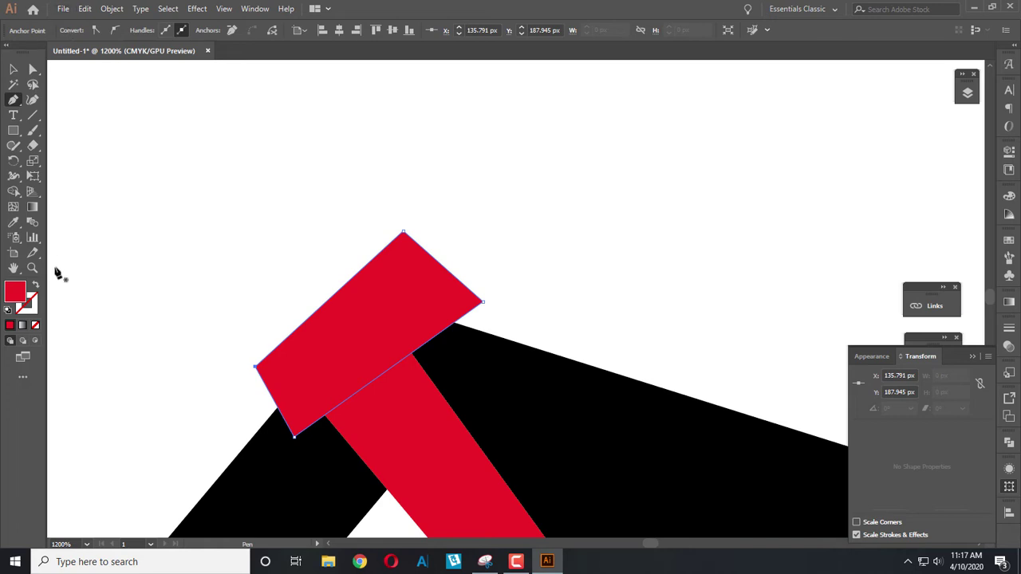
{"action": "double_click", "coordinate": [16, 292]}
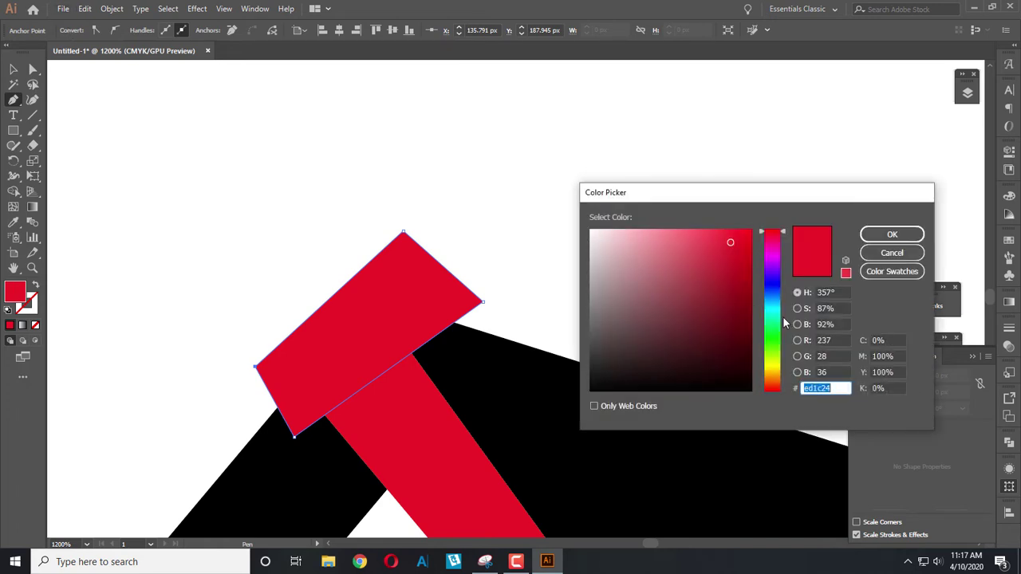
{"action": "left_click", "coordinate": [778, 328]}
{"action": "left_click", "coordinate": [892, 234]}
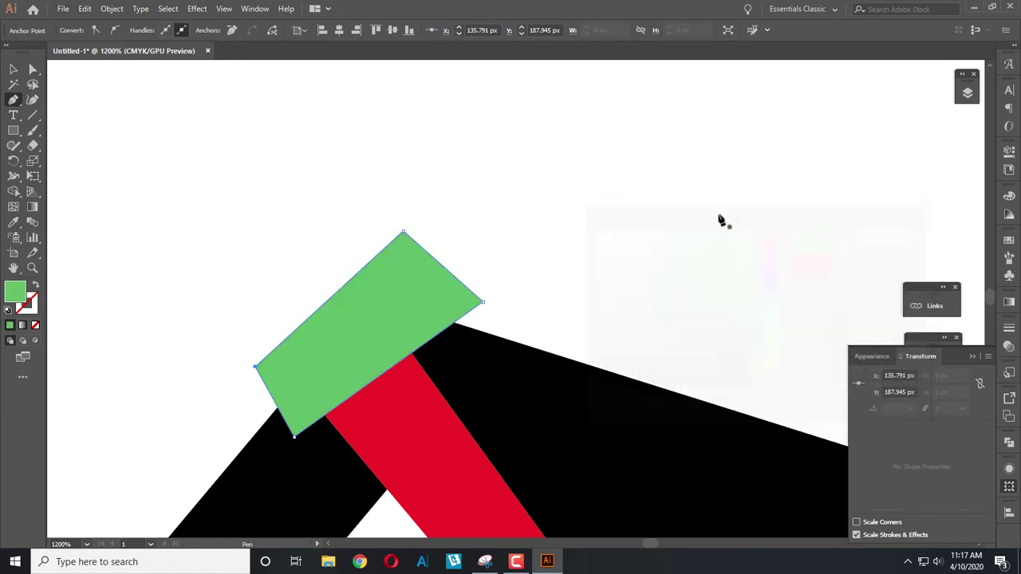
{"action": "left_click", "coordinate": [13, 70]}
{"action": "left_click", "coordinate": [321, 292]}
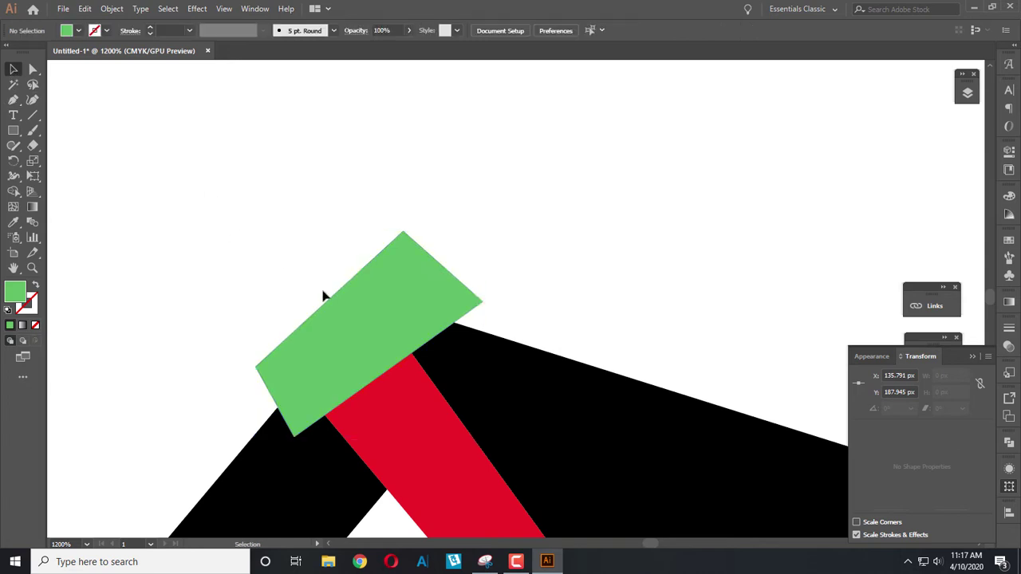
{"action": "left_click", "coordinate": [369, 314]}
Step: Use Minus Front to cut the green shape out of the roof shapes beneath it
{"action": "left_click", "coordinate": [462, 481], "text": "shift"}
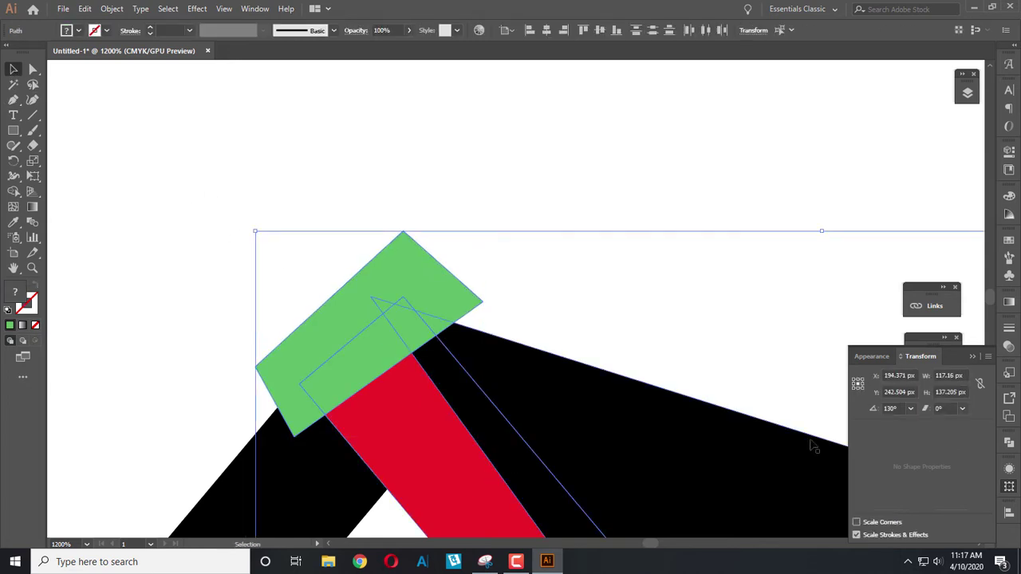
{"action": "left_click", "coordinate": [1010, 444]}
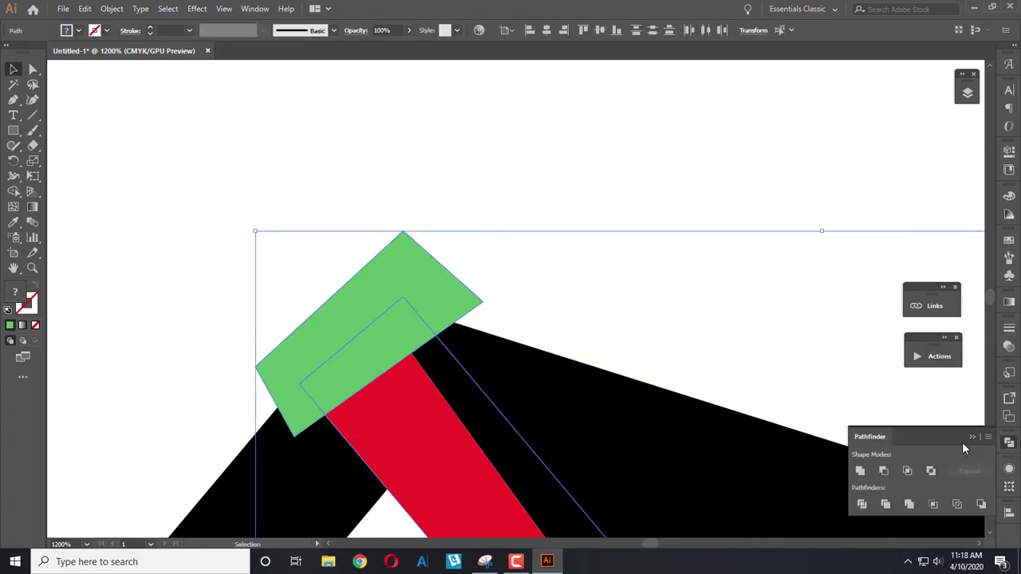
{"action": "left_click", "coordinate": [883, 471]}
{"action": "left_click", "coordinate": [556, 312]}
{"action": "scroll", "coordinate": [556, 322], "scroll_direction": "down", "scroll_amount": 7}
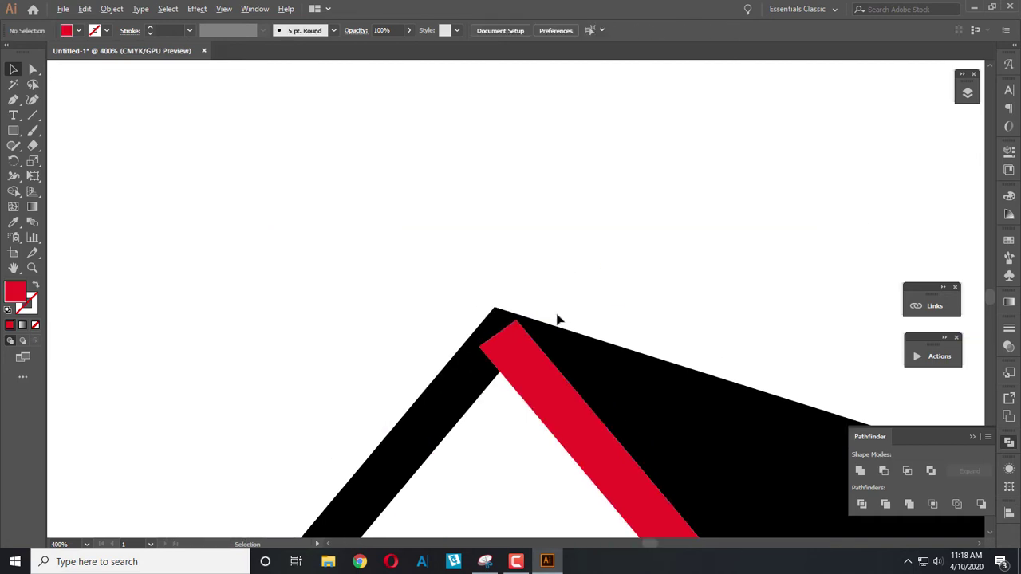
Step: Eyedrop the roof's black onto the red diagonal stripe
{"action": "left_click", "coordinate": [586, 369]}
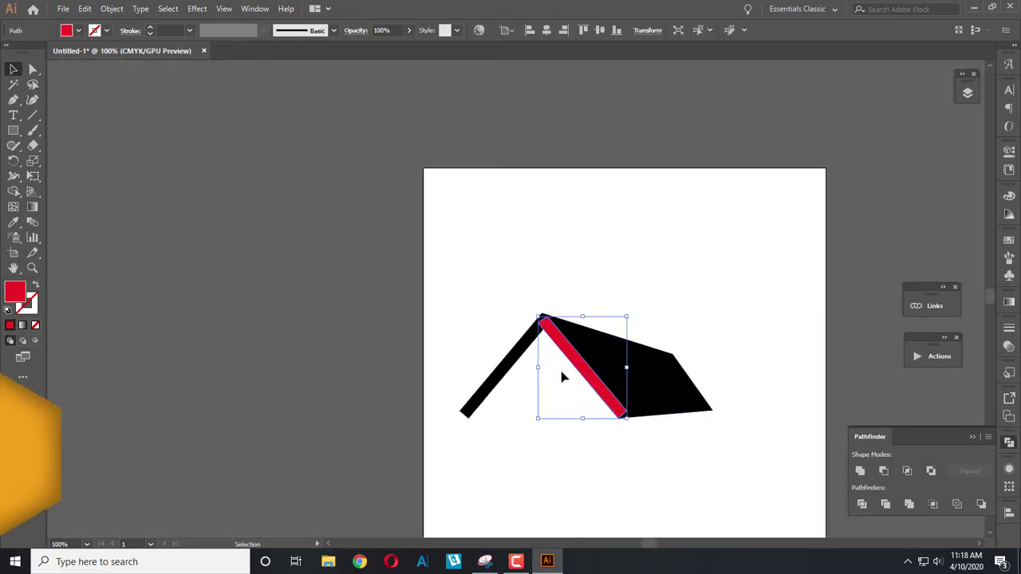
{"action": "left_click", "coordinate": [13, 223]}
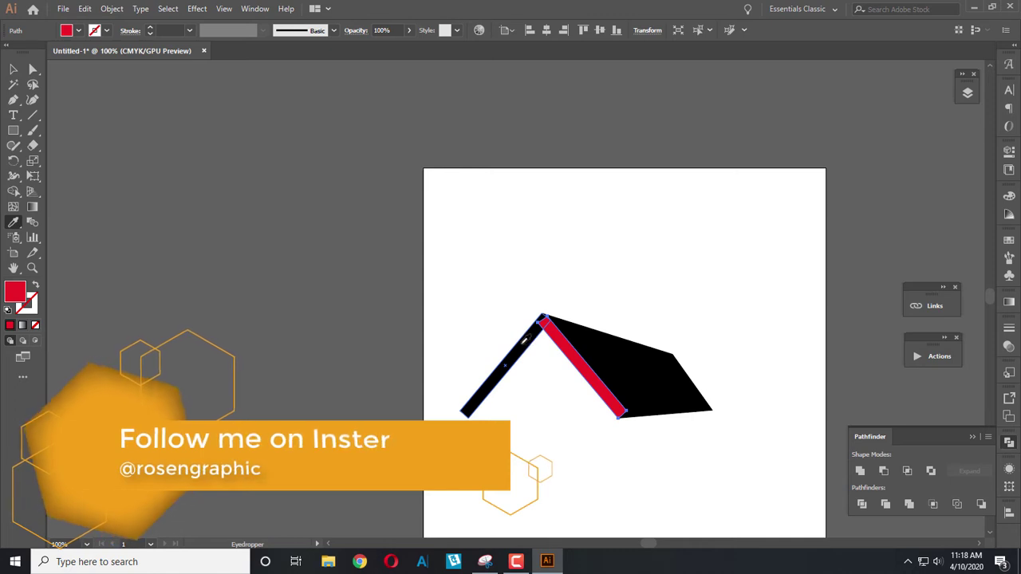
{"action": "left_click", "coordinate": [499, 371]}
{"action": "left_click", "coordinate": [13, 69]}
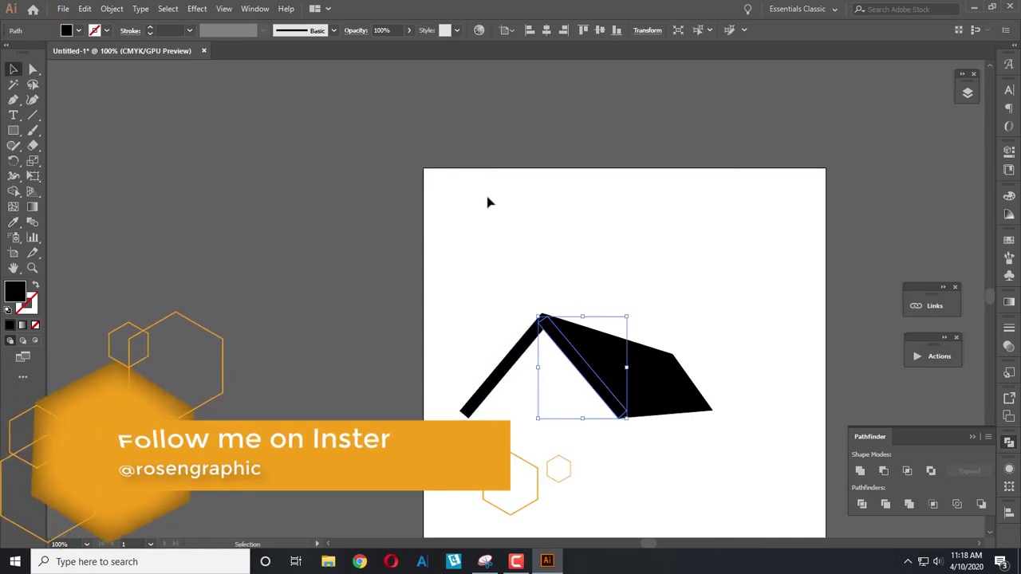
{"action": "left_click", "coordinate": [511, 227]}
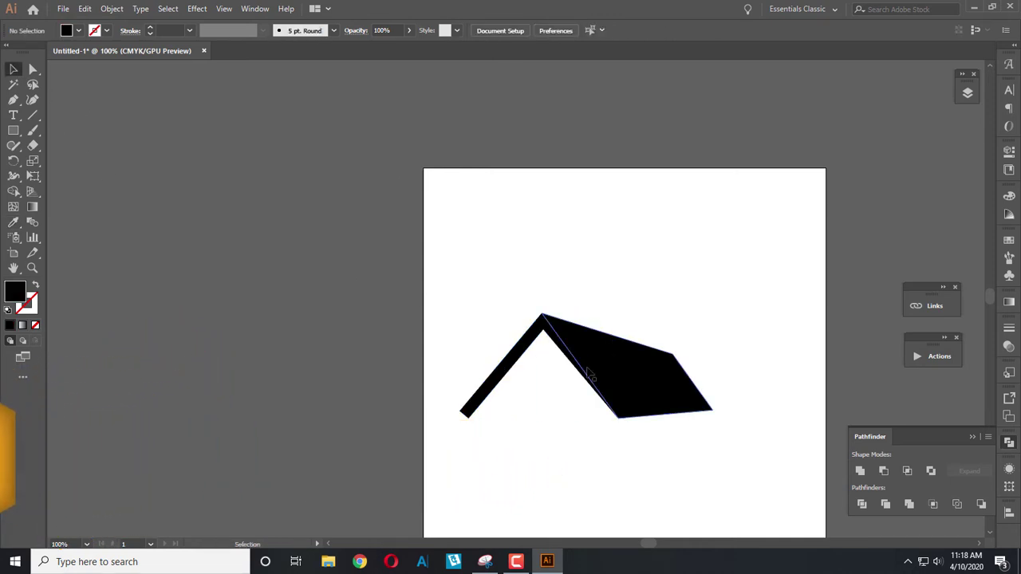
Step: Try lengthening the left roof bar, then undo to restore its original length
{"action": "scroll", "coordinate": [532, 389], "scroll_direction": "up", "scroll_amount": 2, "text": "alt"}
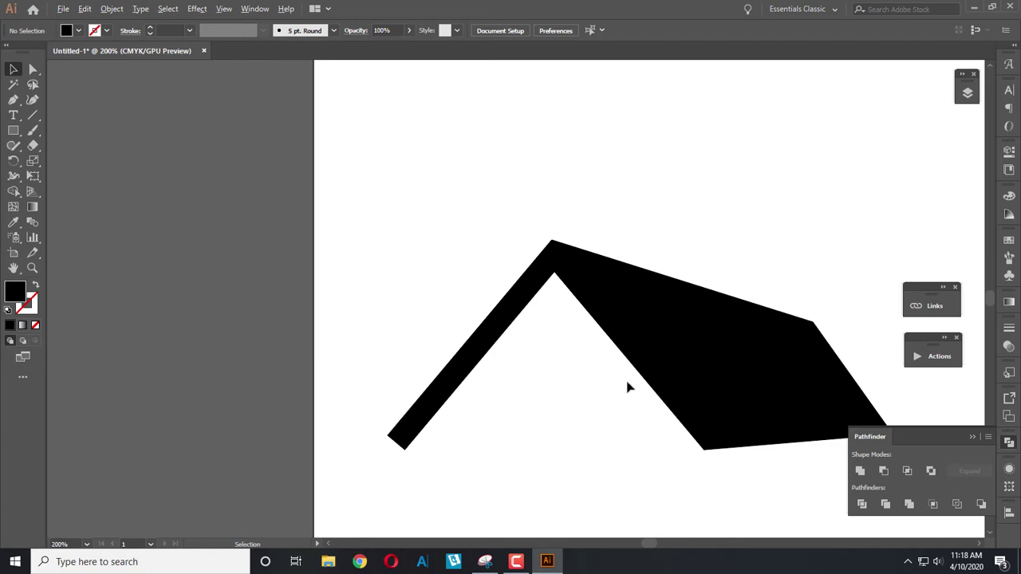
{"action": "left_click", "coordinate": [430, 419]}
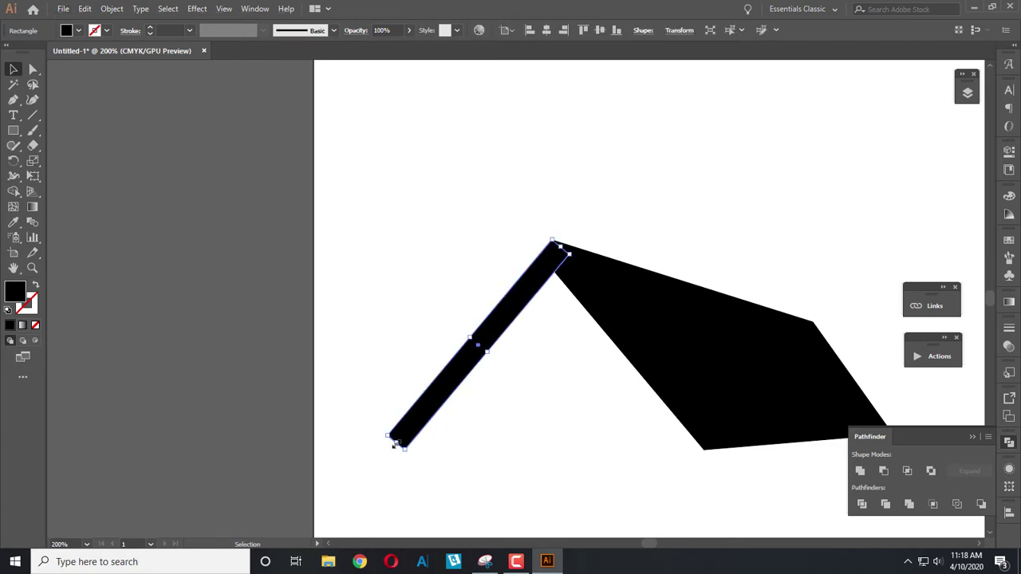
{"action": "left_click_drag", "start_coordinate": [394, 444], "coordinate": [365, 471]}
{"action": "left_click", "coordinate": [493, 455]}
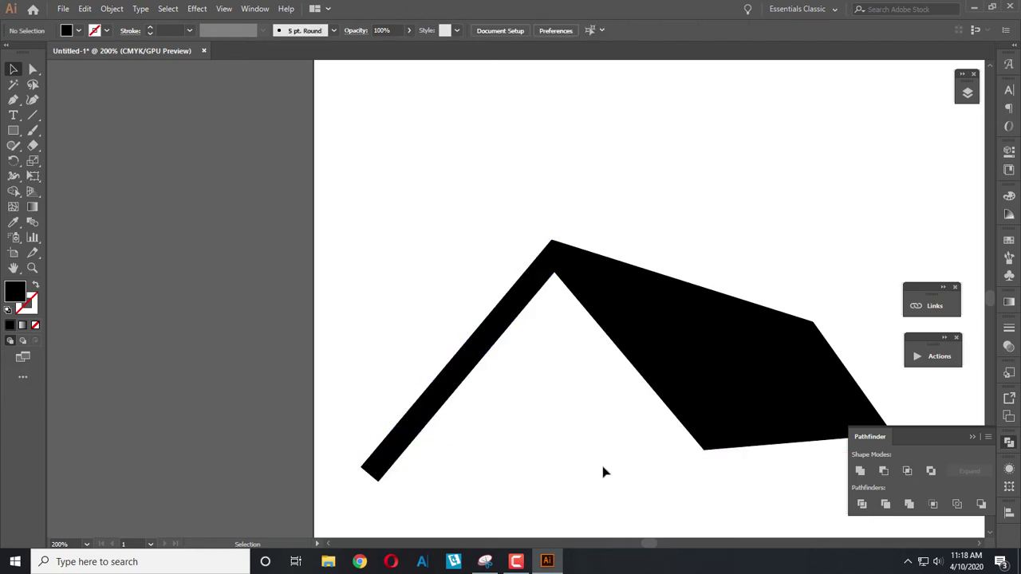
{"action": "left_click_drag", "start_coordinate": [602, 472], "coordinate": [547, 446]}
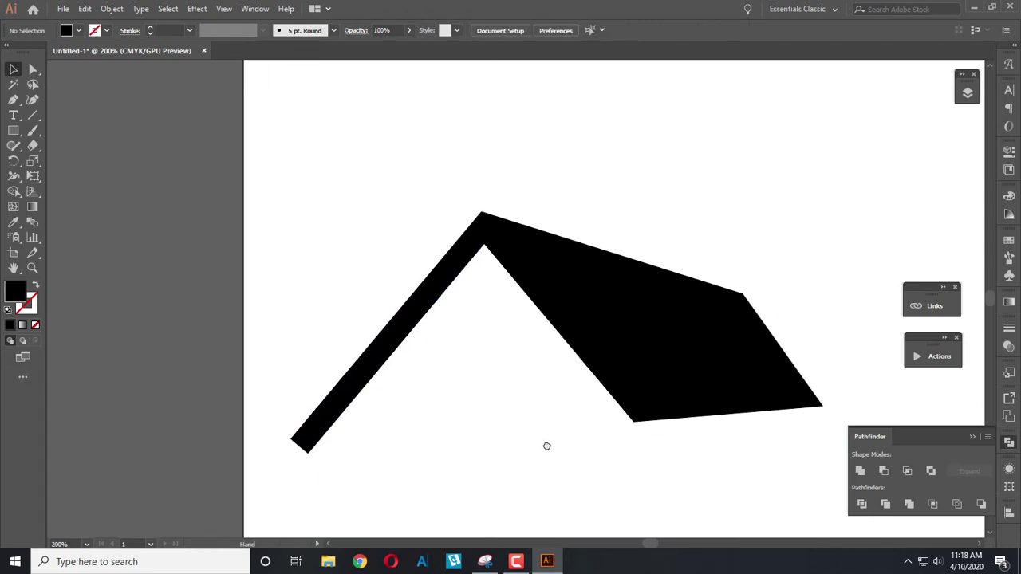
{"action": "key", "text": "ctrl+z"}
Step: Draw a small square about 16.6 px wide under the left roof slope
{"action": "left_click", "coordinate": [514, 410]}
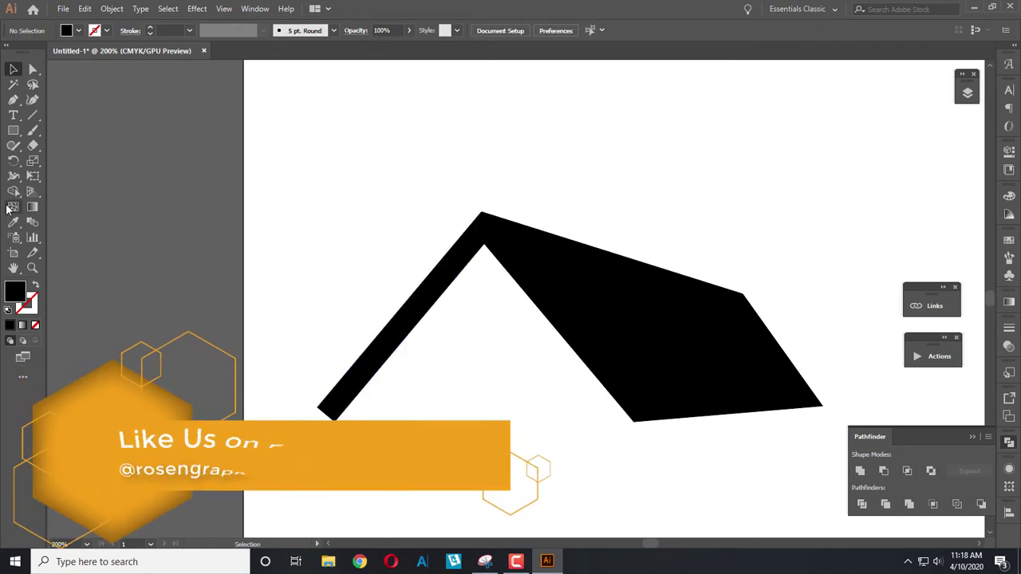
{"action": "left_click", "coordinate": [12, 130]}
{"action": "left_click_drag", "start_coordinate": [442, 339], "coordinate": [452, 364]}
Step: Duplicate the square to the right, delete the extra, and nudge the copy closer
{"action": "left_click", "coordinate": [12, 70]}
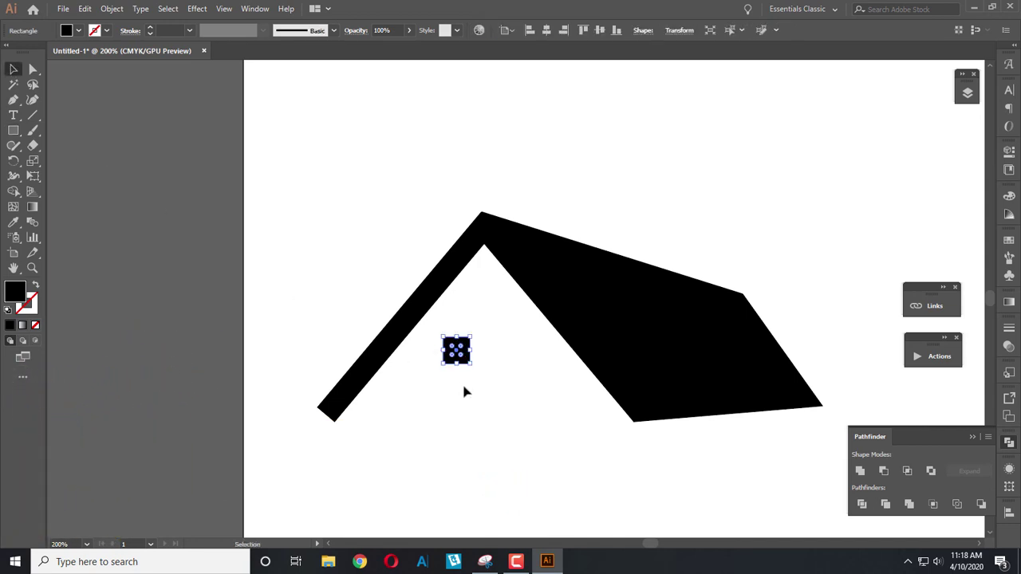
{"action": "scroll", "coordinate": [457, 351], "scroll_direction": "up", "scroll_amount": 1}
{"action": "scroll", "coordinate": [449, 327], "scroll_direction": "up", "scroll_amount": 2}
{"action": "left_click_drag", "start_coordinate": [449, 329], "coordinate": [554, 337]}
{"action": "left_click", "coordinate": [490, 369]}
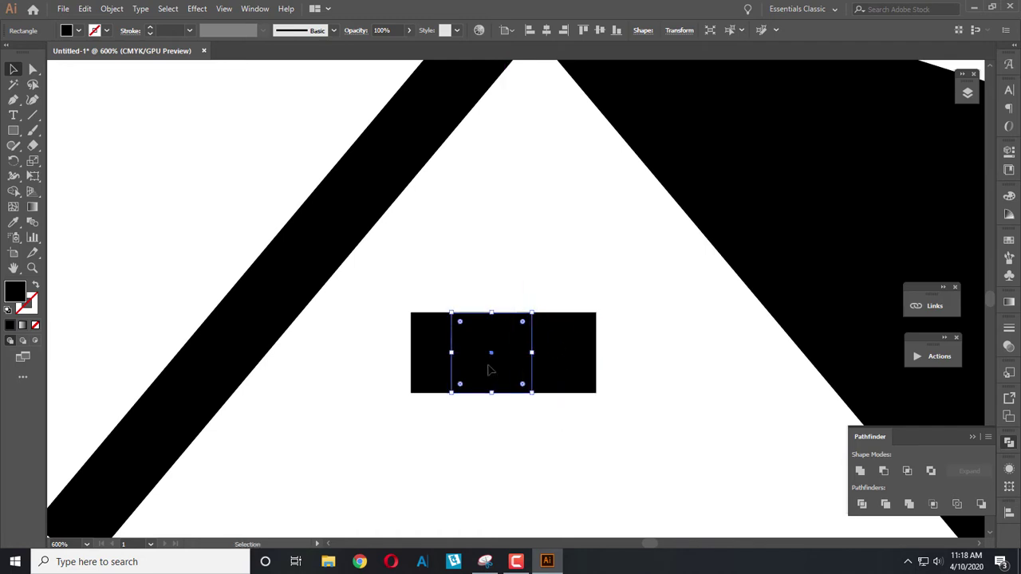
{"action": "key", "text": "Delete"}
{"action": "left_click", "coordinate": [542, 344]}
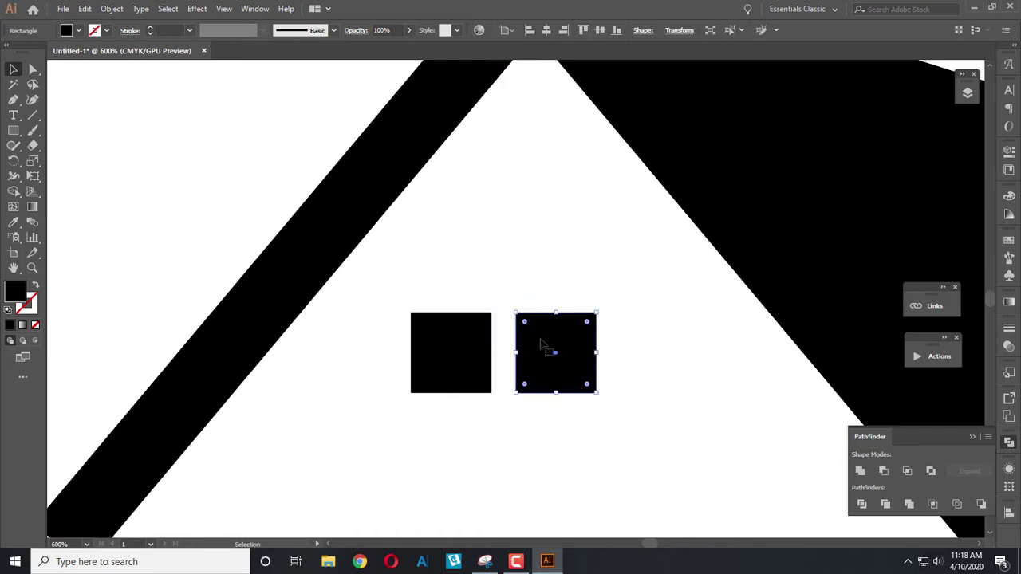
{"action": "scroll", "coordinate": [539, 347], "scroll_direction": "up", "scroll_amount": 3}
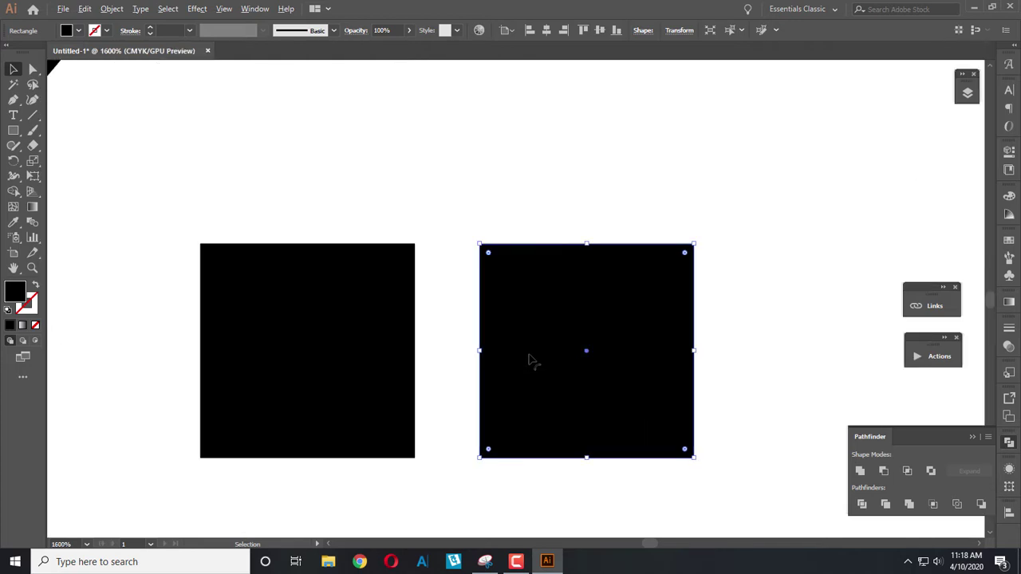
{"action": "left_click_drag", "start_coordinate": [529, 358], "coordinate": [522, 358]}
{"action": "left_click", "coordinate": [442, 483]}
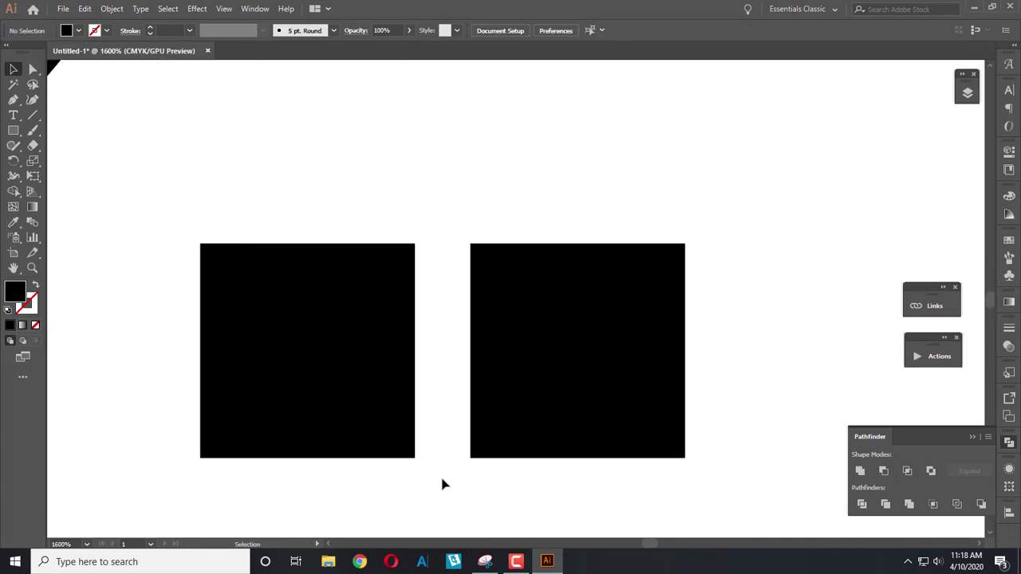
{"action": "scroll", "coordinate": [423, 431], "scroll_direction": "down", "scroll_amount": 3}
Step: Make a small spacer square sized to the gap between the two squares
{"action": "left_click", "coordinate": [348, 210]}
{"action": "mouse_move", "coordinate": [349, 210]}
{"action": "left_mouse_down"}
{"action": "mouse_move", "coordinate": [427, 412]}
{"action": "mouse_move", "coordinate": [515, 438]}
{"action": "left_mouse_up"}
{"action": "left_click_drag", "start_coordinate": [424, 438], "coordinate": [448, 354]}
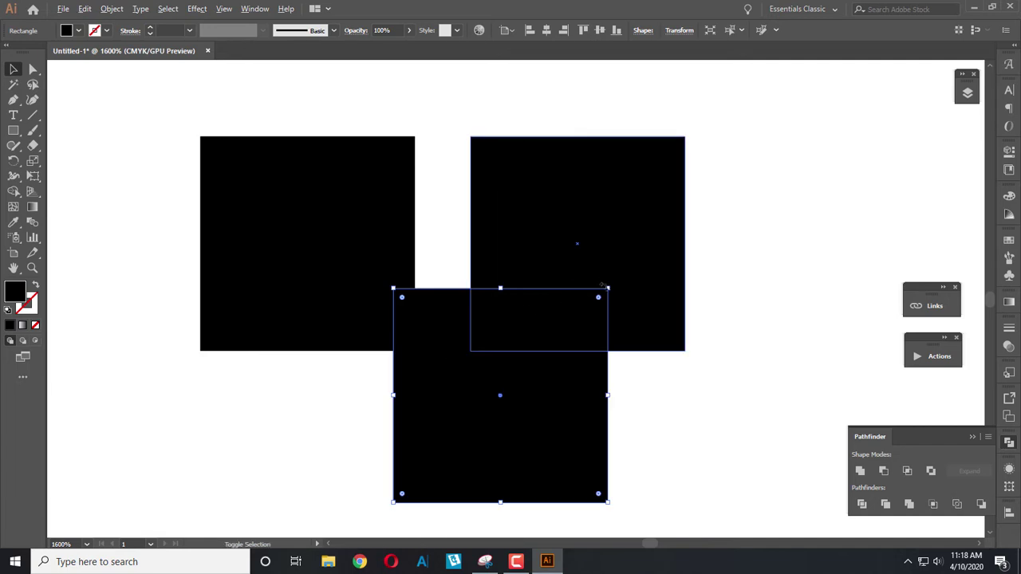
{"action": "left_click_drag", "start_coordinate": [607, 287], "coordinate": [524, 339]}
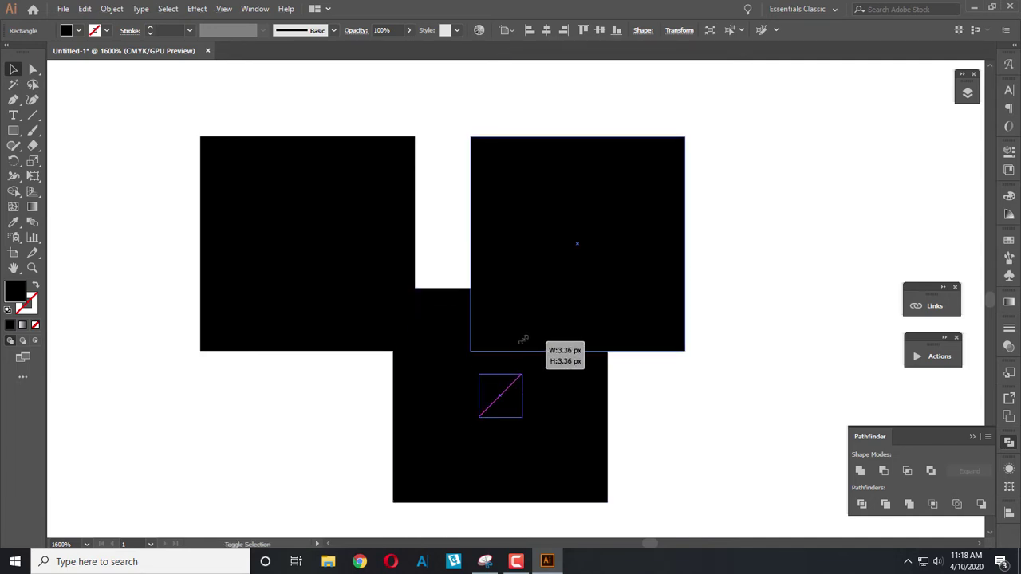
{"action": "scroll", "coordinate": [462, 388], "scroll_direction": "up", "scroll_amount": 3}
{"action": "left_click_drag", "start_coordinate": [547, 395], "coordinate": [355, 326]}
{"action": "left_click_drag", "start_coordinate": [452, 403], "coordinate": [490, 459]}
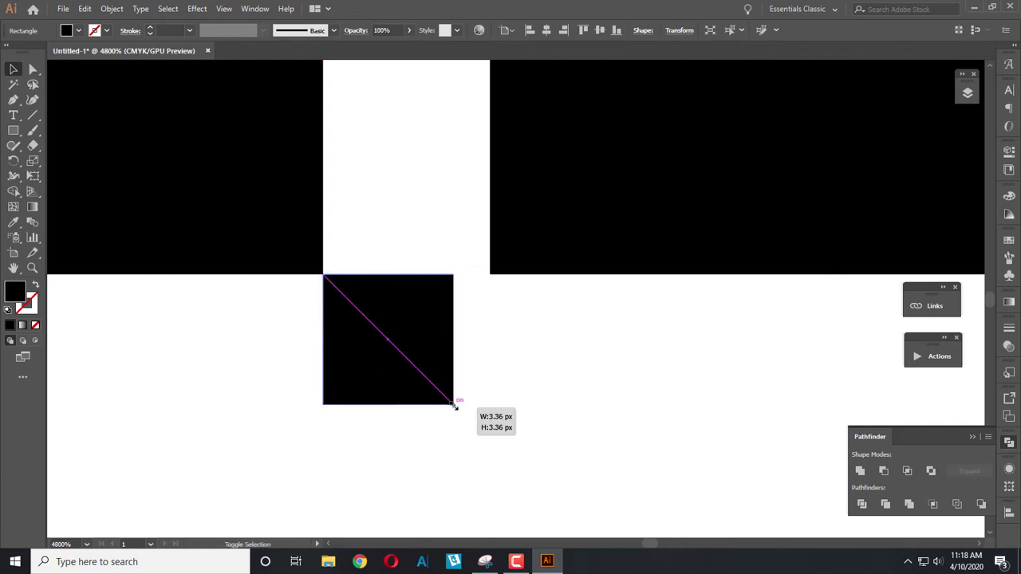
{"action": "scroll", "coordinate": [353, 336], "scroll_direction": "down", "scroll_amount": 2}
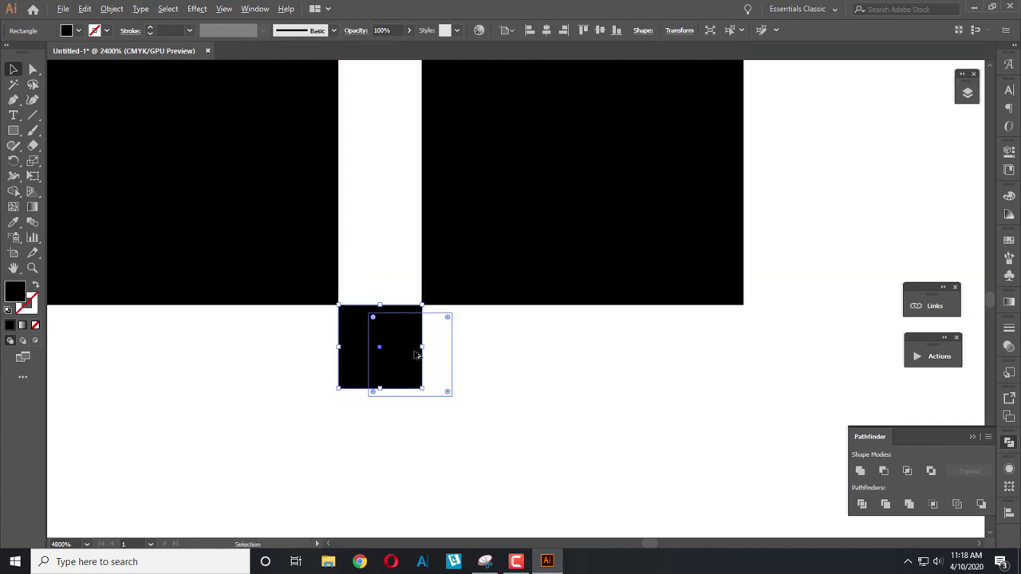
Step: Duplicate the top pair of squares downward, snapping them against the spacer
{"action": "left_click", "coordinate": [311, 251]}
{"action": "left_click", "coordinate": [519, 201], "text": "shift"}
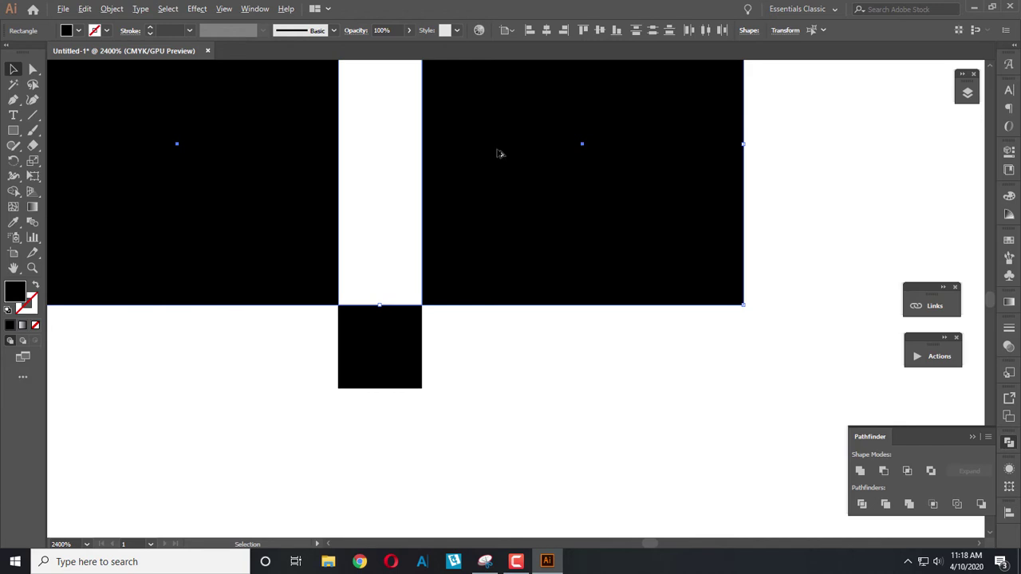
{"action": "left_click_drag", "start_coordinate": [500, 154], "coordinate": [486, 465]}
{"action": "scroll", "coordinate": [418, 466], "scroll_direction": "up", "scroll_amount": 1}
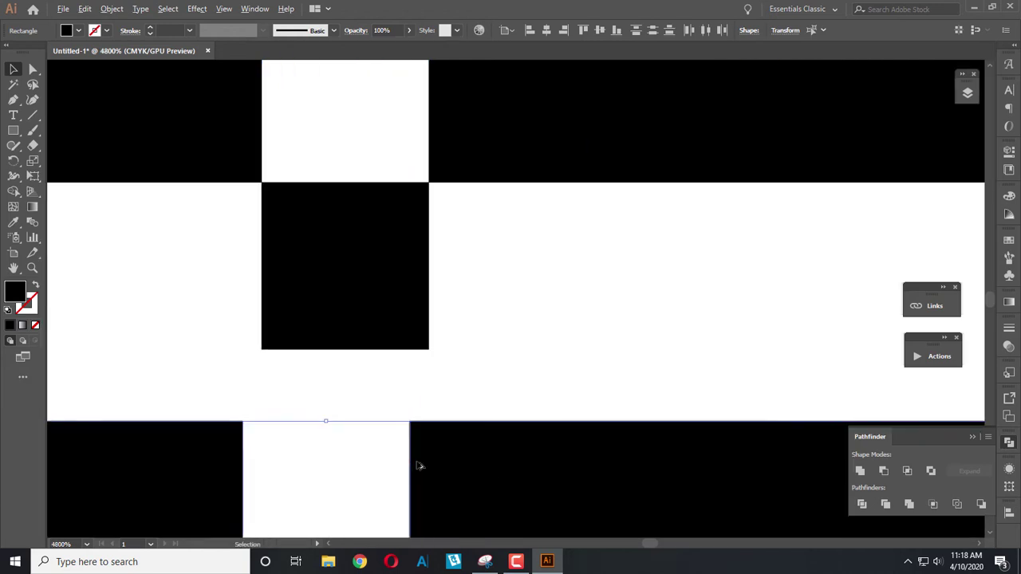
{"action": "scroll", "coordinate": [418, 466], "scroll_direction": "up", "scroll_amount": 1}
{"action": "left_click_drag", "start_coordinate": [418, 466], "coordinate": [481, 369]}
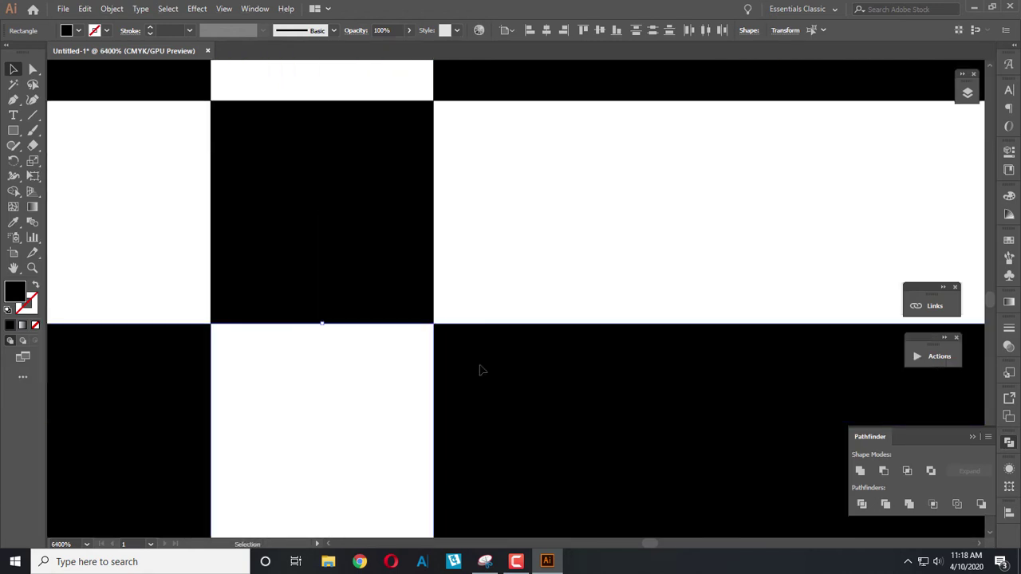
Step: Delete the spacer square and zoom out to show the whole house
{"action": "left_click", "coordinate": [501, 208]}
{"action": "left_click", "coordinate": [335, 237]}
{"action": "key", "text": "Delete"}
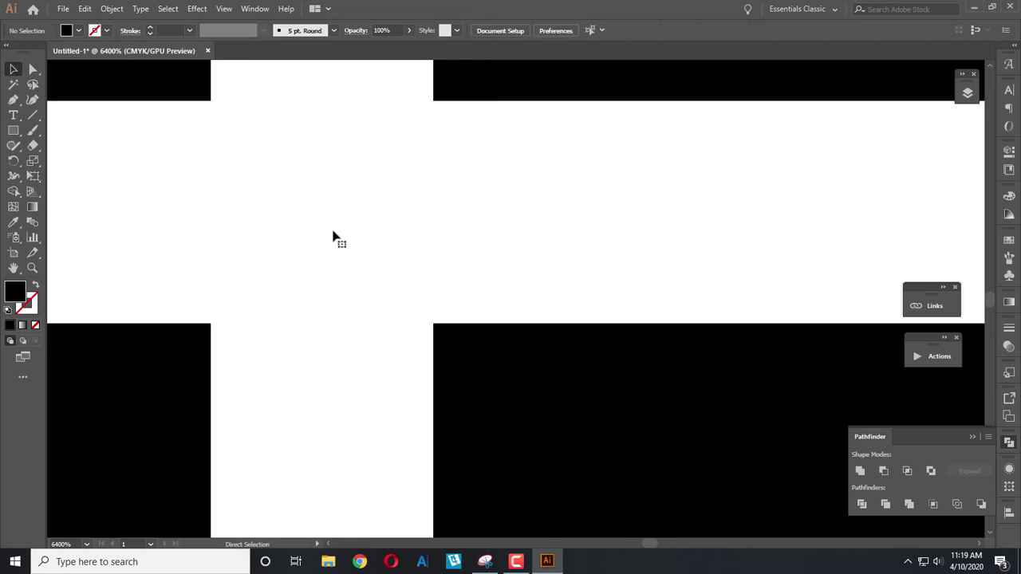
{"action": "key", "text": "ctrl+minus"}
{"action": "key", "text": "ctrl+minus"}
{"action": "key", "text": "ctrl+minus"}
{"action": "key", "text": "ctrl+minus"}
{"action": "key", "text": "ctrl+minus"}
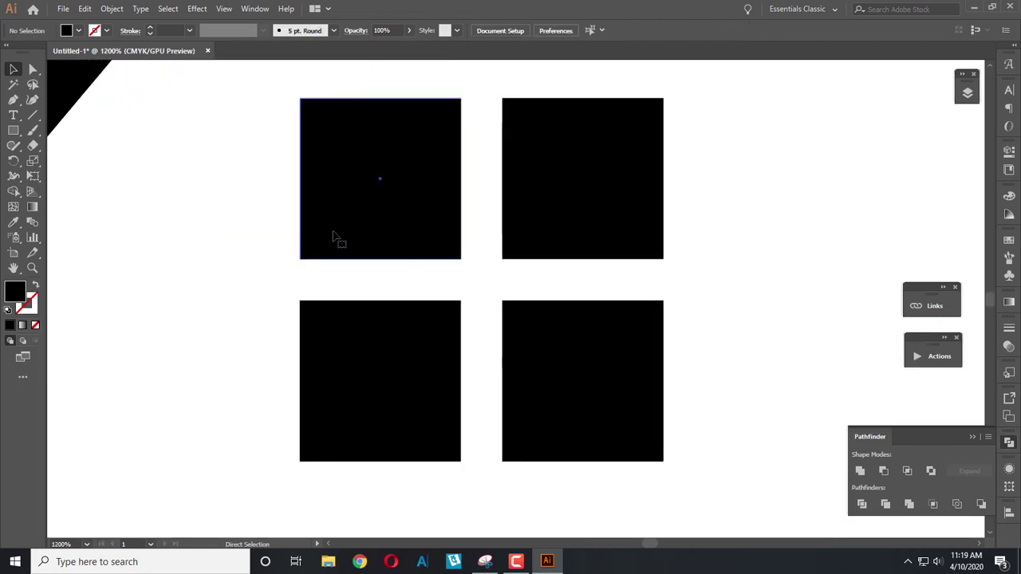
{"action": "key", "text": "ctrl+minus"}
{"action": "key", "text": "ctrl+minus"}
{"action": "key", "text": "ctrl+minus"}
{"action": "key", "text": "ctrl+minus"}
{"action": "key", "text": "ctrl+minus"}
{"action": "key", "text": "ctrl+minus"}
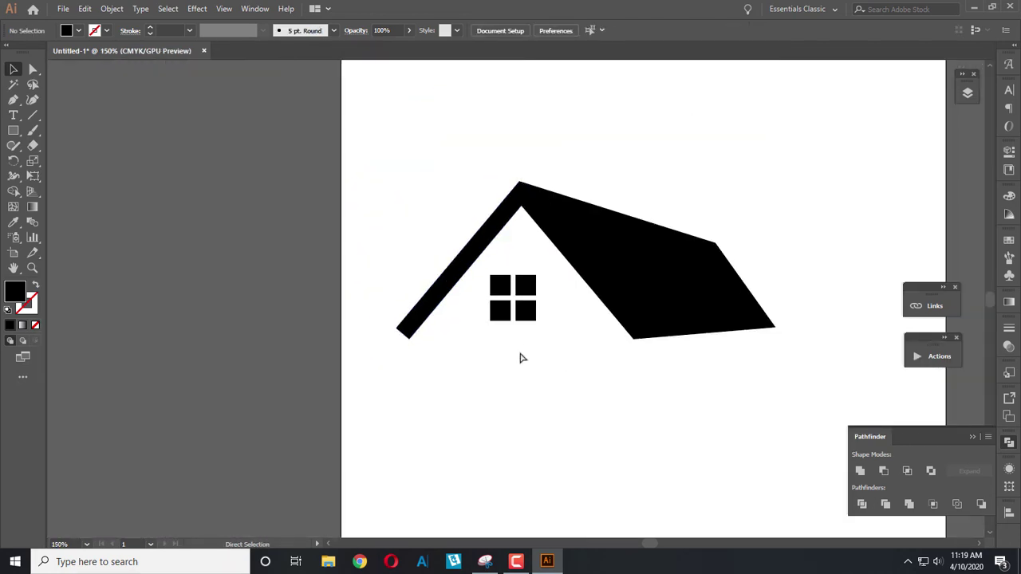
{"action": "key", "text": "ctrl+minus"}
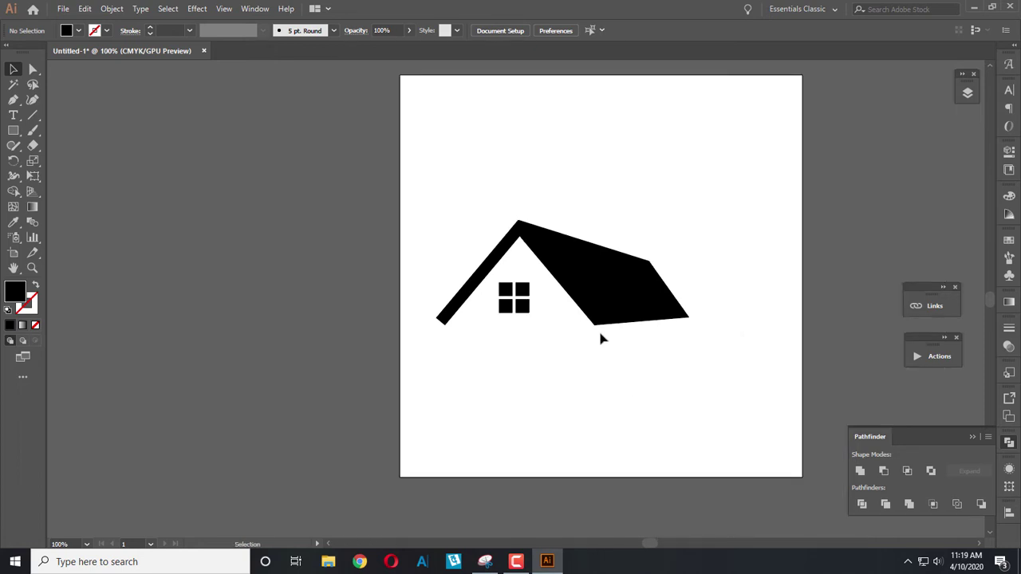
Step: Group the house parts, scale the group to about half size, and move it down-left
{"action": "left_click_drag", "start_coordinate": [425, 191], "coordinate": [691, 338]}
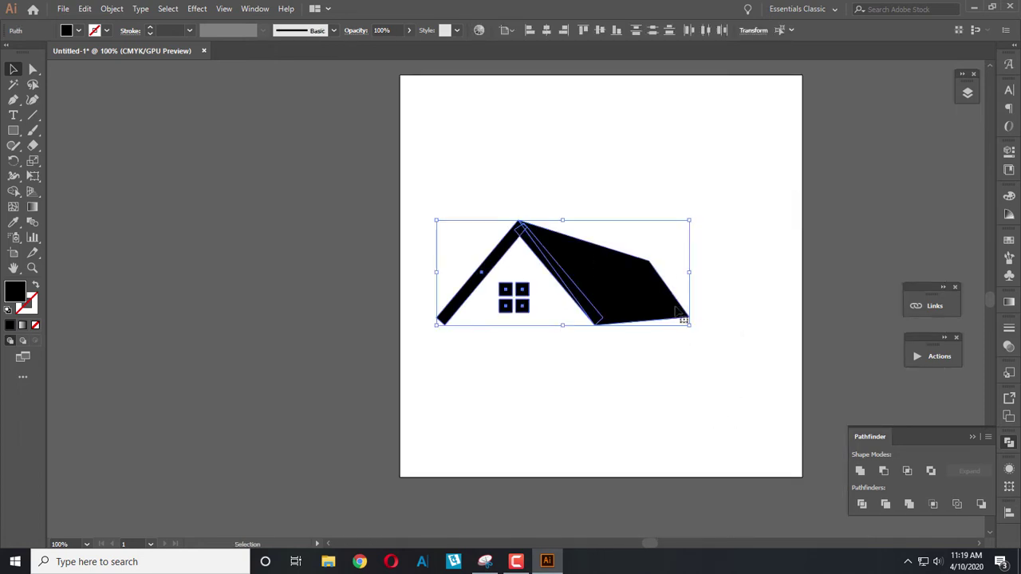
{"action": "key", "text": "ctrl+g"}
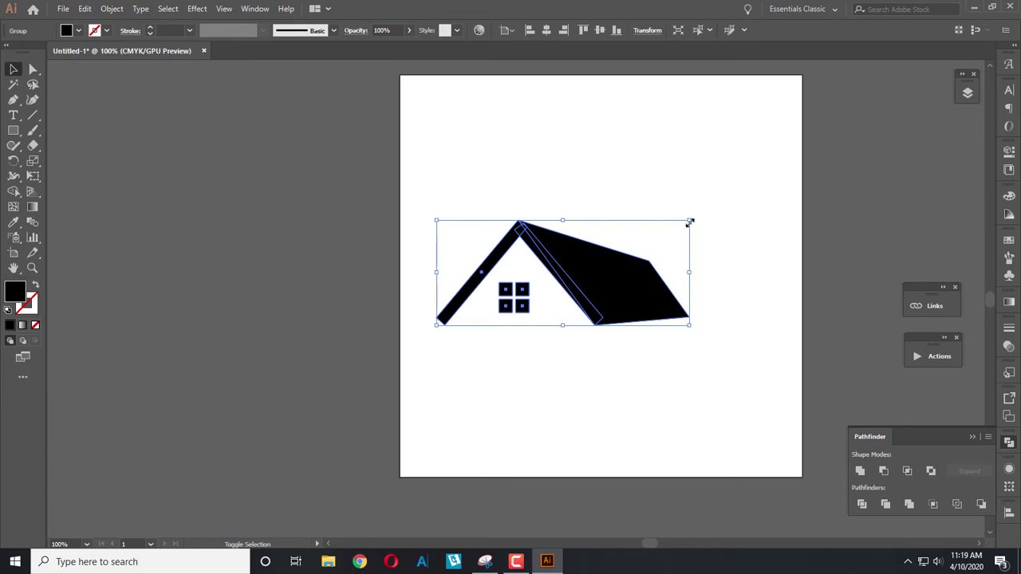
{"action": "left_click_drag", "start_coordinate": [691, 223], "coordinate": [628, 244]}
{"action": "left_click", "coordinate": [604, 354]}
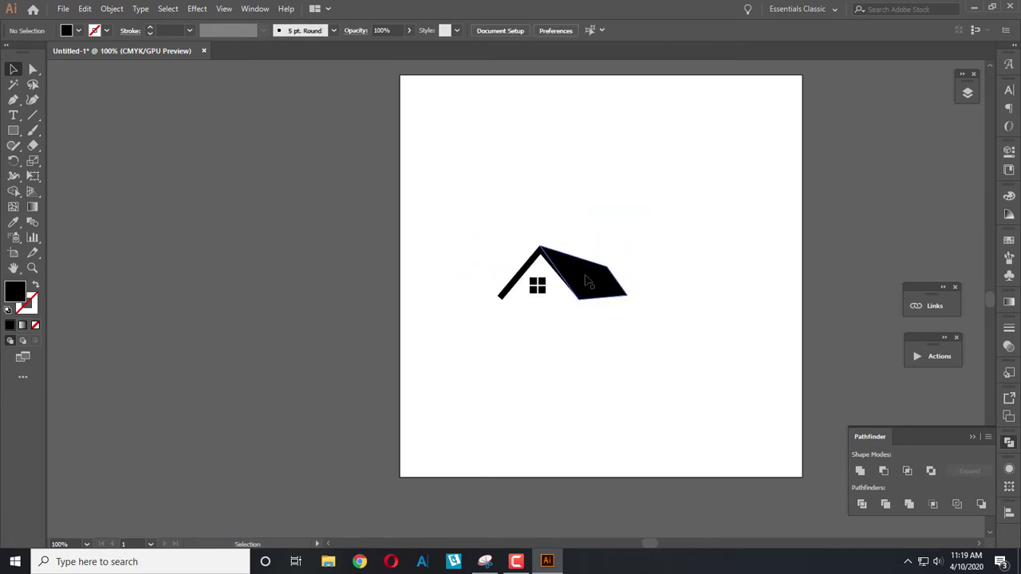
{"action": "left_click_drag", "start_coordinate": [588, 281], "coordinate": [559, 307]}
Step: Duplicate the house to the right, flip the copy horizontally, and raise it level with the original
{"action": "left_click", "coordinate": [646, 356]}
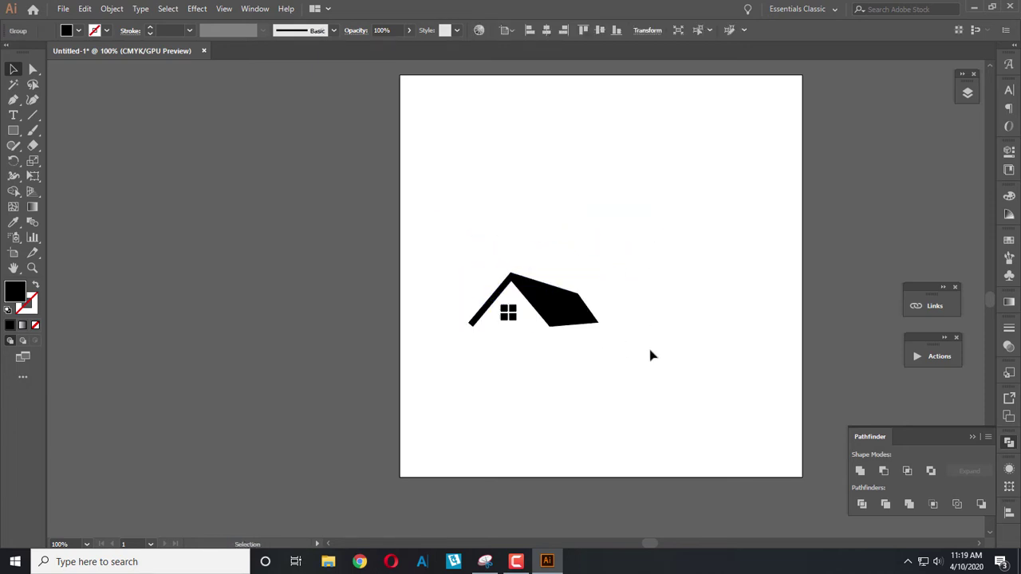
{"action": "left_click_drag", "start_coordinate": [567, 313], "coordinate": [684, 332], "text": "alt"}
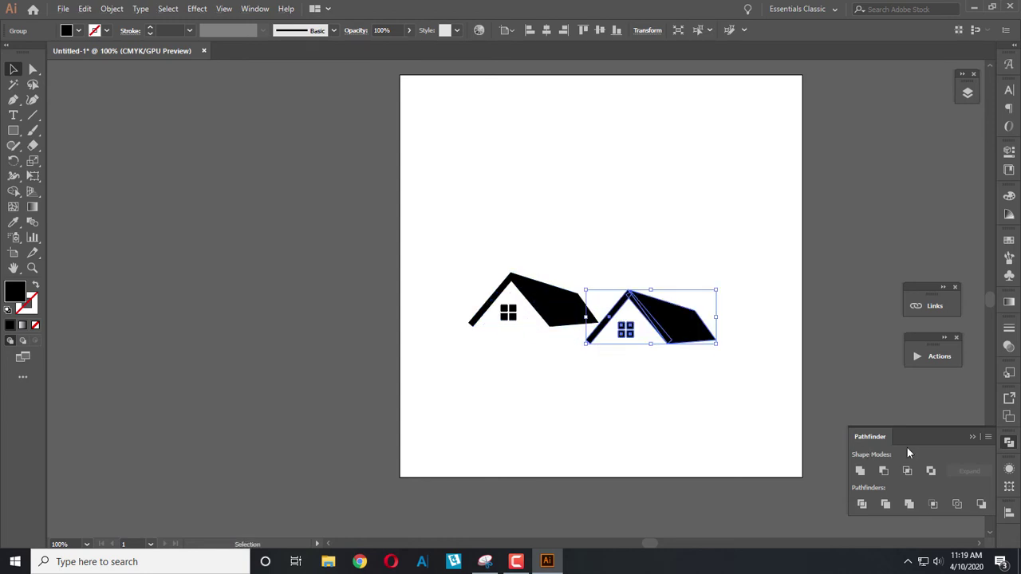
{"action": "left_click", "coordinate": [1009, 487]}
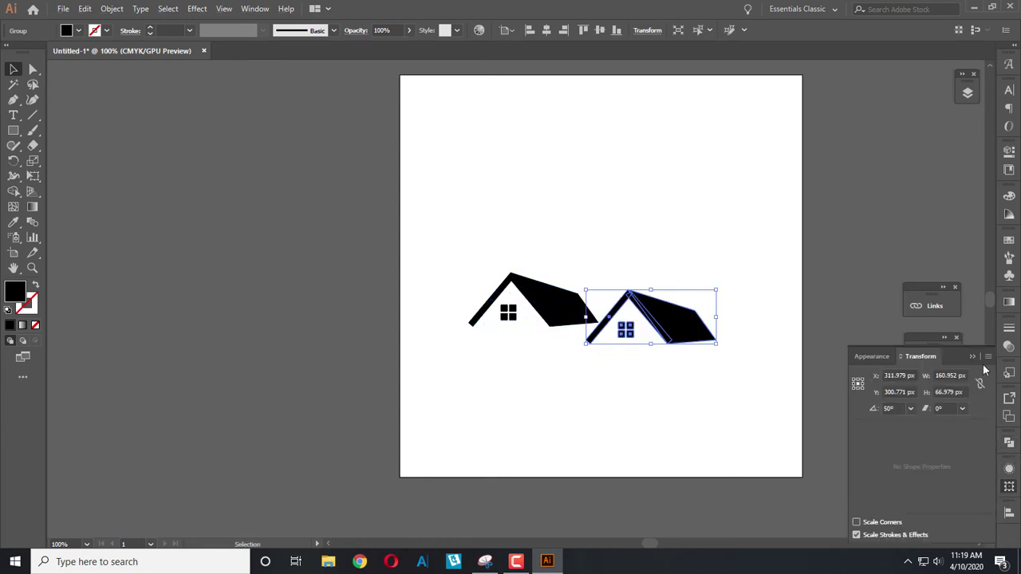
{"action": "left_click", "coordinate": [989, 357]}
{"action": "left_click", "coordinate": [904, 394]}
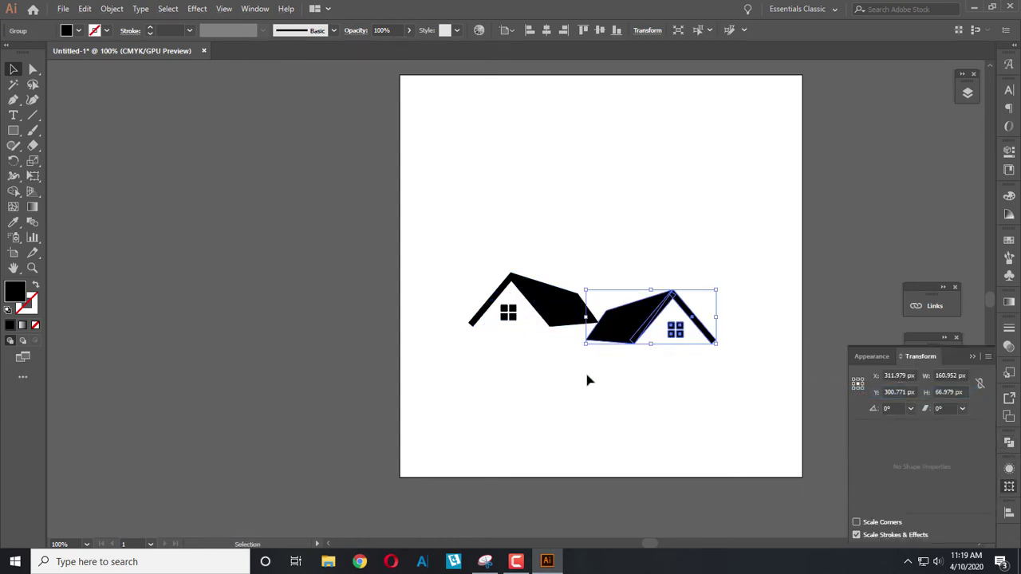
{"action": "left_click_drag", "start_coordinate": [613, 330], "coordinate": [612, 314]}
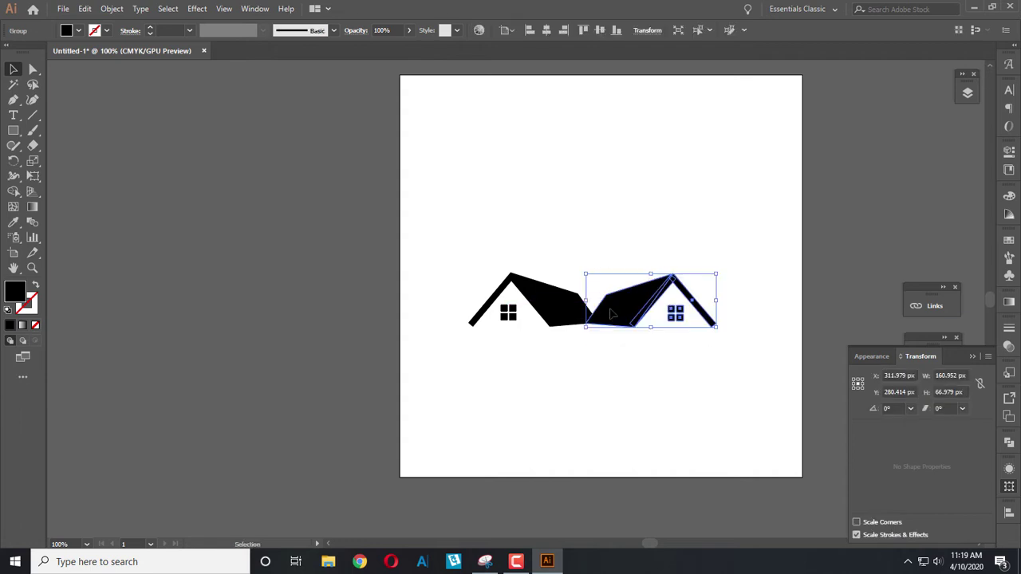
{"action": "left_click", "coordinate": [624, 381]}
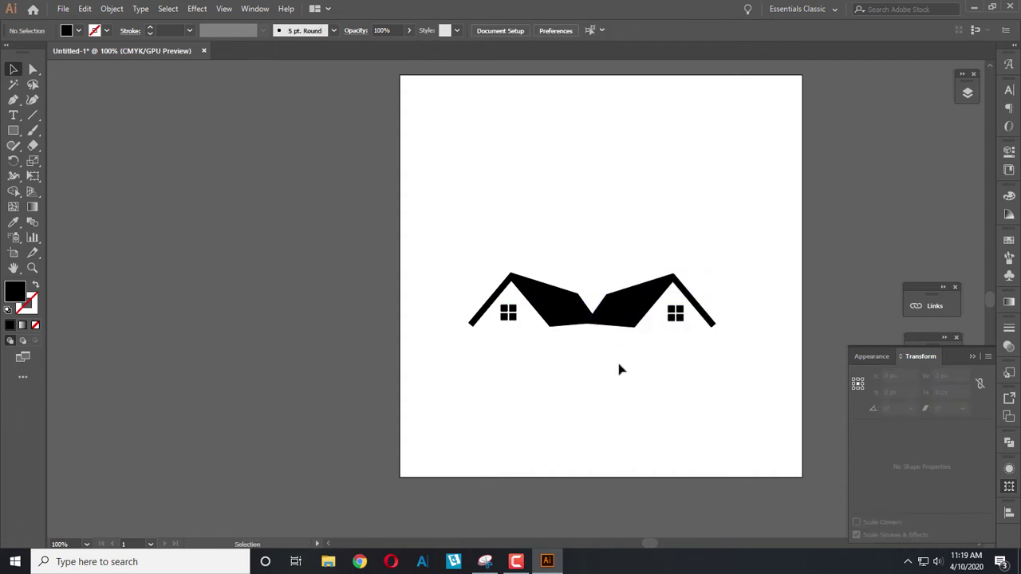
Step: Slide the mirrored roof left against the original roof, then shift the pair slightly right
{"action": "scroll", "coordinate": [604, 336], "scroll_direction": "up", "scroll_amount": 3, "text": "alt"}
{"action": "left_click_drag", "start_coordinate": [647, 313], "coordinate": [561, 315]}
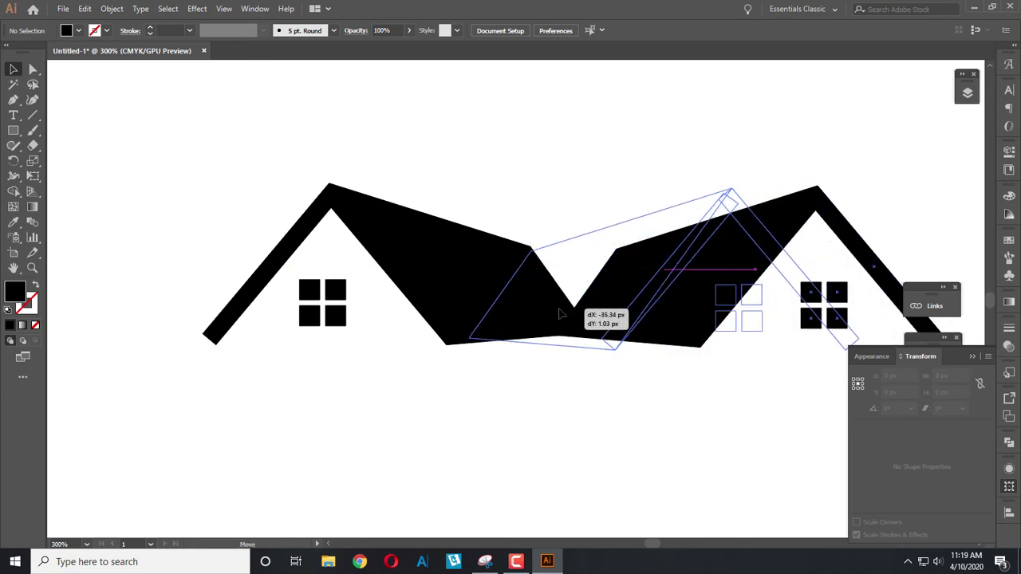
{"action": "left_click_drag", "start_coordinate": [561, 315], "coordinate": [561, 314]}
{"action": "left_click", "coordinate": [581, 403]}
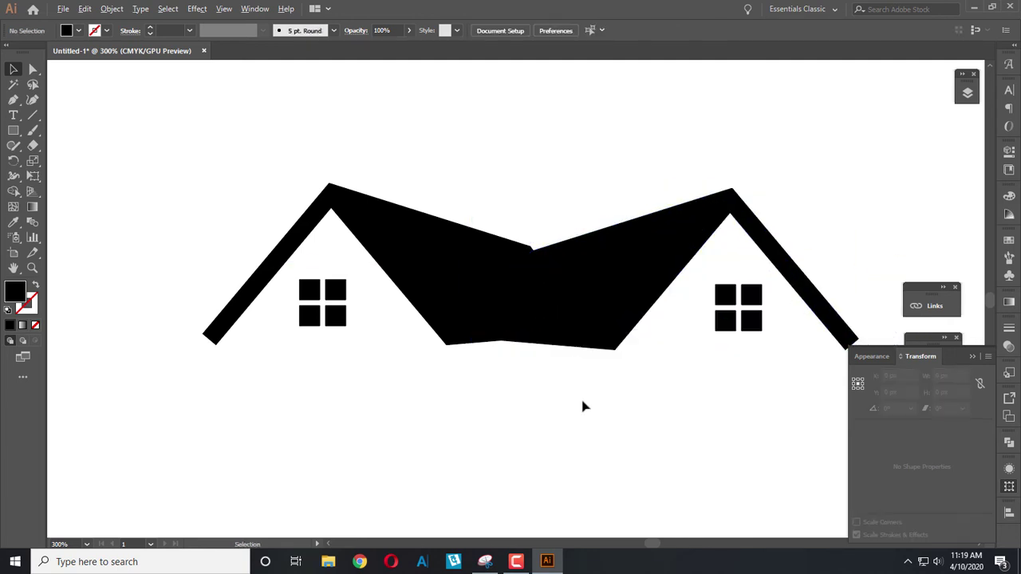
{"action": "scroll", "coordinate": [582, 405], "scroll_direction": "down", "scroll_amount": 4, "text": "alt"}
{"action": "left_click_drag", "start_coordinate": [485, 311], "coordinate": [653, 404]}
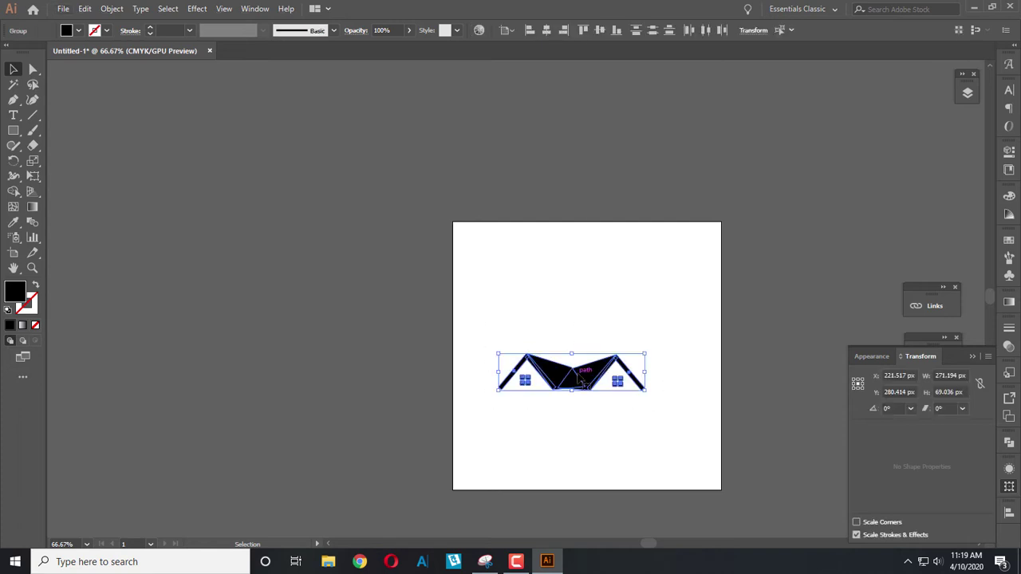
{"action": "left_click_drag", "start_coordinate": [566, 379], "coordinate": [638, 385]}
{"action": "left_click", "coordinate": [611, 434]}
{"action": "scroll", "coordinate": [598, 377], "scroll_direction": "up", "scroll_amount": 10, "text": "alt"}
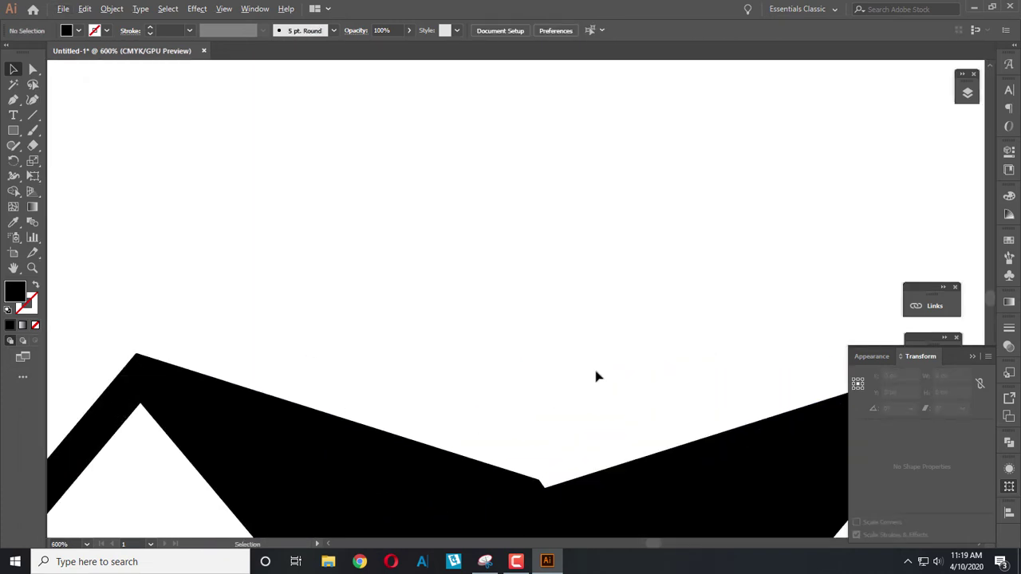
{"action": "scroll", "coordinate": [602, 465], "scroll_direction": "down", "scroll_amount": 2}
{"action": "scroll", "coordinate": [537, 406], "scroll_direction": "down", "scroll_amount": 2}
{"action": "scroll", "coordinate": [574, 433], "scroll_direction": "up", "scroll_amount": 4, "text": "alt"}
Step: Nudge the right roof until the notch between the two roofs closes cleanly
{"action": "left_click_drag", "start_coordinate": [614, 463], "coordinate": [606, 428]}
{"action": "scroll", "coordinate": [606, 428], "scroll_direction": "down", "scroll_amount": 6, "text": "alt"}
{"action": "scroll", "coordinate": [609, 431], "scroll_direction": "down", "scroll_amount": 2, "text": "alt"}
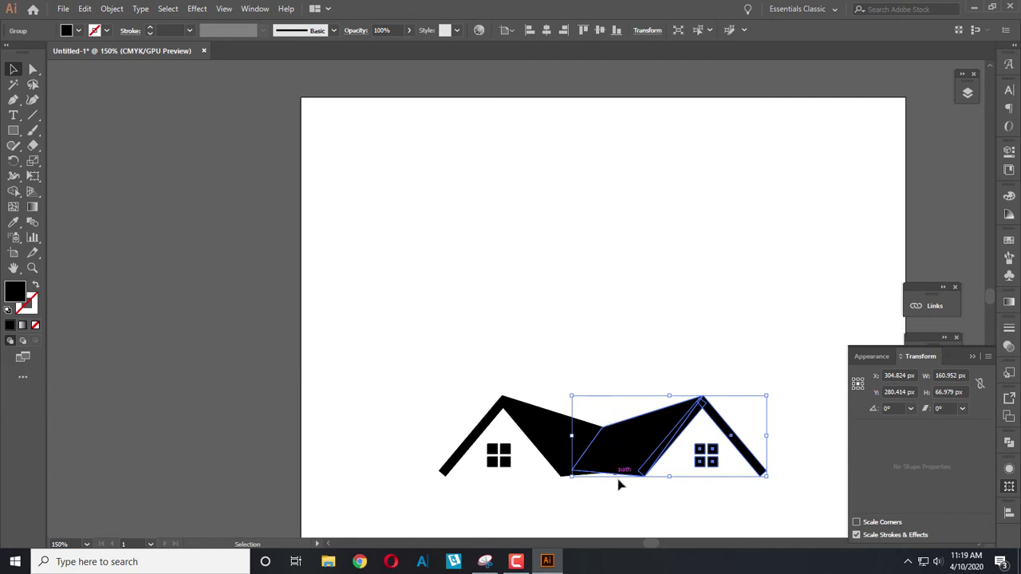
{"action": "left_click", "coordinate": [625, 499]}
{"action": "scroll", "coordinate": [608, 426], "scroll_direction": "up", "scroll_amount": 8, "text": "alt"}
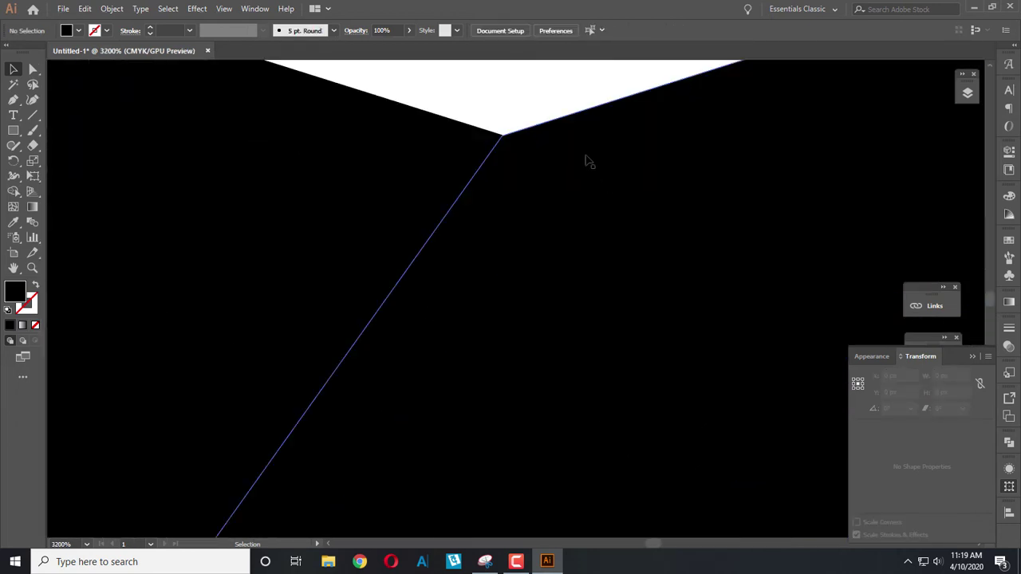
{"action": "scroll", "coordinate": [495, 243], "scroll_direction": "up", "scroll_amount": 2, "text": "alt"}
{"action": "left_click_drag", "start_coordinate": [622, 320], "coordinate": [591, 302]}
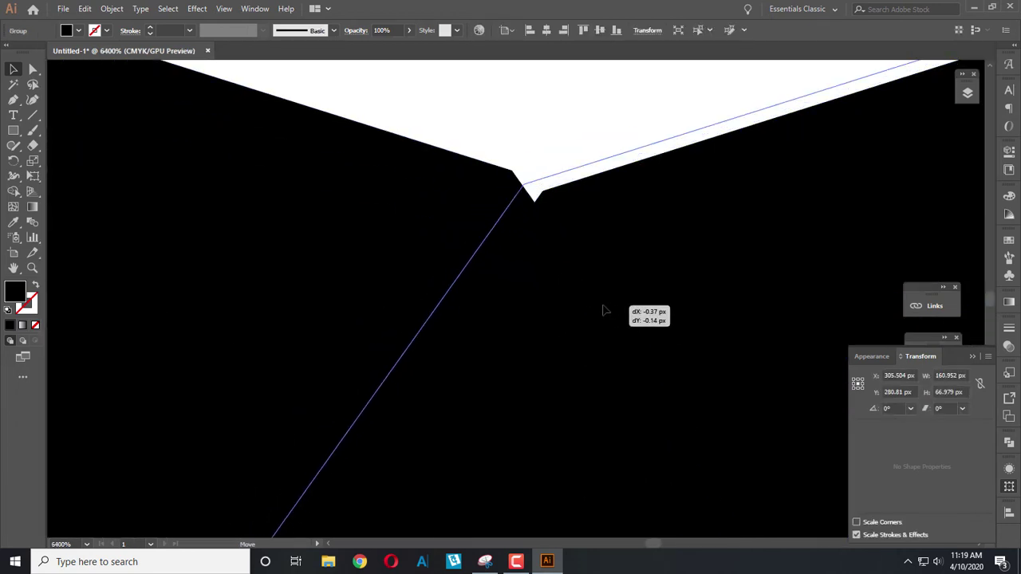
{"action": "scroll", "coordinate": [522, 200], "scroll_direction": "up", "scroll_amount": 5, "text": "alt"}
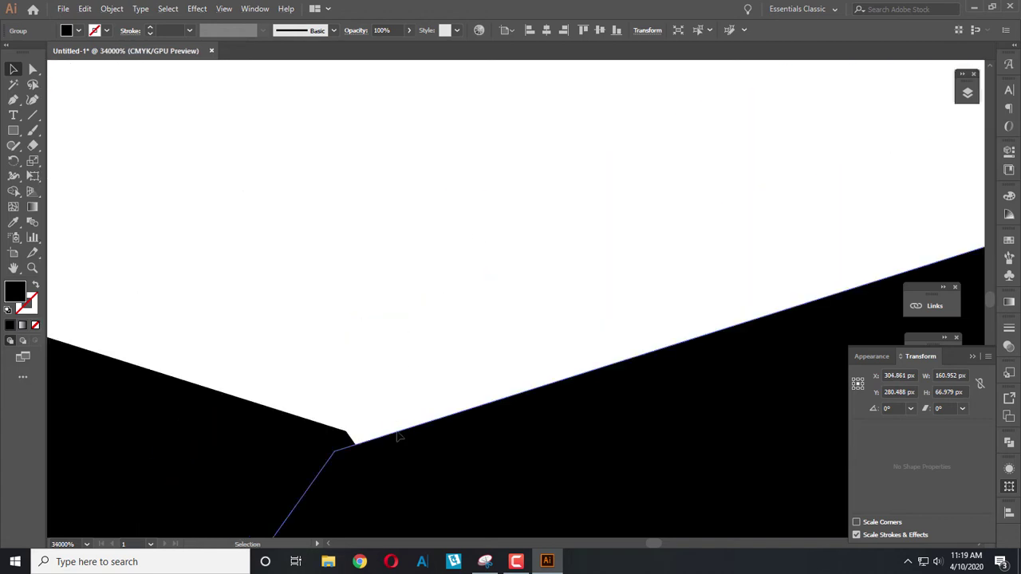
{"action": "left_click_drag", "start_coordinate": [591, 302], "coordinate": [449, 465]}
{"action": "scroll", "coordinate": [449, 462], "scroll_direction": "down", "scroll_amount": 4, "text": "alt"}
{"action": "scroll", "coordinate": [449, 463], "scroll_direction": "down", "scroll_amount": 4, "text": "alt"}
{"action": "scroll", "coordinate": [449, 463], "scroll_direction": "down", "scroll_amount": 5, "text": "alt"}
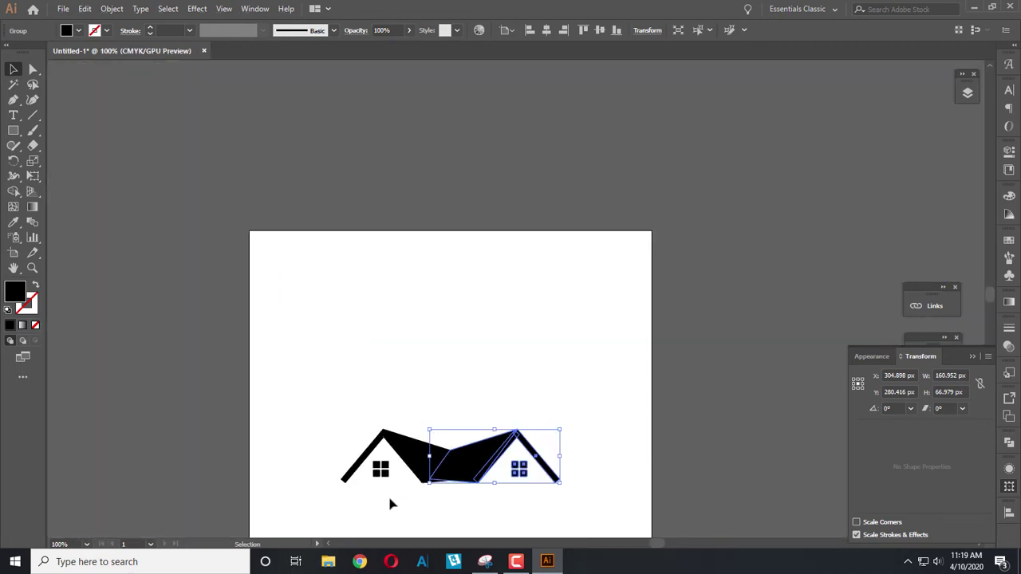
{"action": "left_click", "coordinate": [391, 503]}
{"action": "scroll", "coordinate": [406, 503], "scroll_direction": "up", "scroll_amount": 2, "text": "alt"}
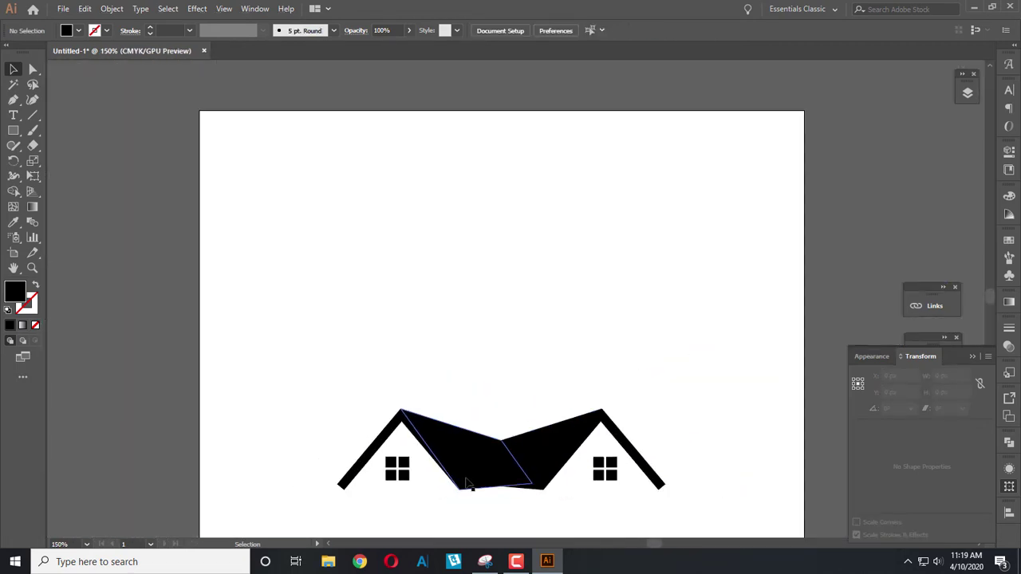
{"action": "scroll", "coordinate": [469, 485], "scroll_direction": "down", "scroll_amount": 2}
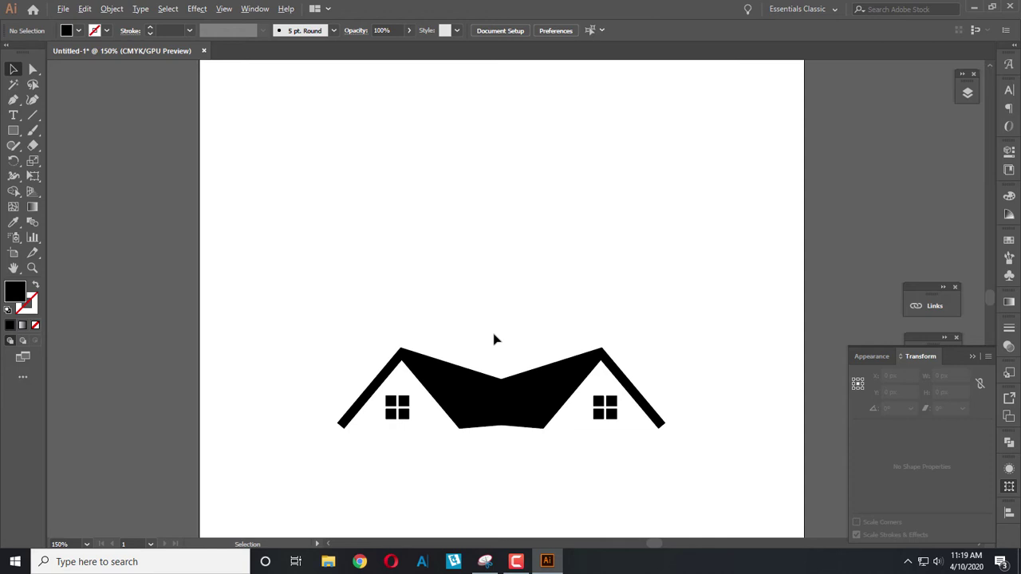
{"action": "scroll", "coordinate": [495, 340], "scroll_direction": "up", "scroll_amount": 1, "text": "alt"}
{"action": "scroll", "coordinate": [446, 327], "scroll_direction": "up", "scroll_amount": 1}
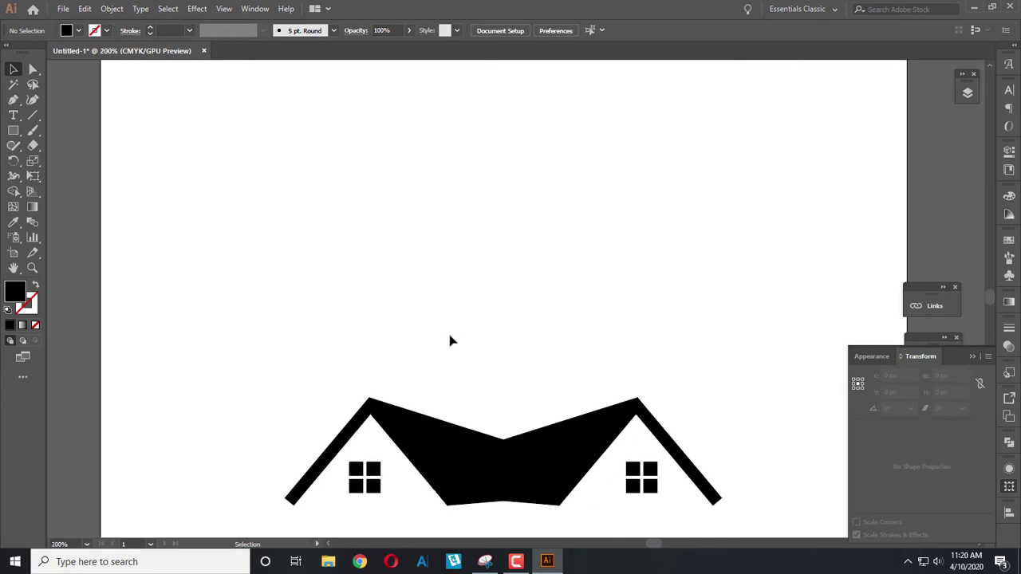
Step: Draw a closed four-sided black chimney with a slanted top on the left roof using the Pen tool
{"action": "key", "text": "p"}
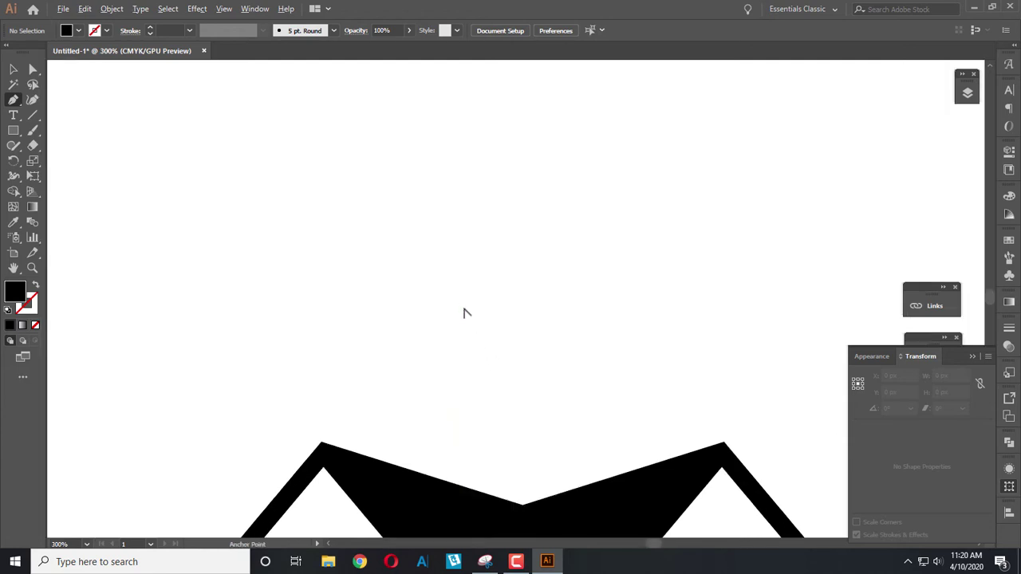
{"action": "scroll", "coordinate": [463, 311], "scroll_direction": "up", "scroll_amount": 1, "text": "alt"}
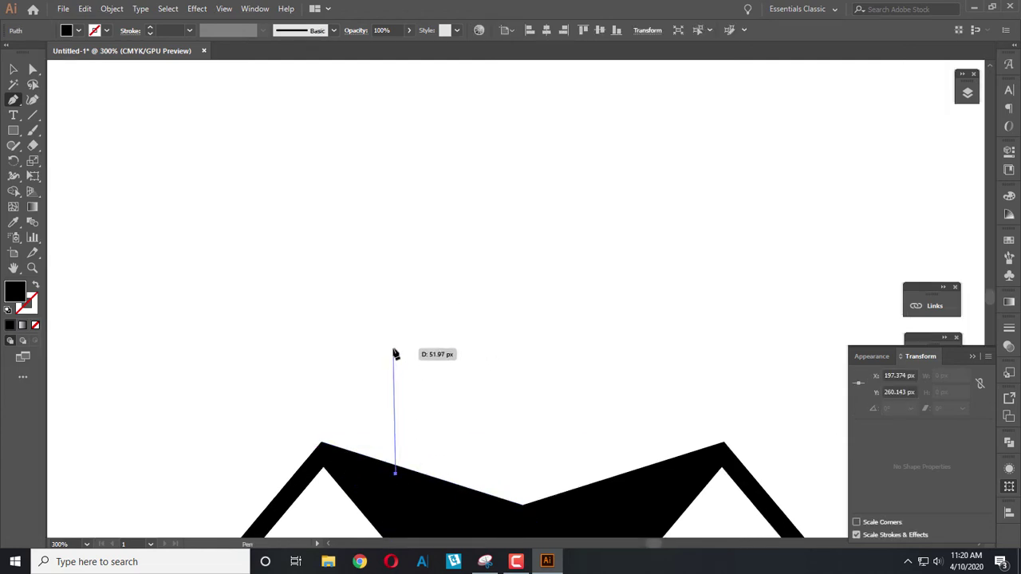
{"action": "left_click_drag", "start_coordinate": [395, 475], "coordinate": [395, 358]}
{"action": "scroll", "coordinate": [393, 369], "scroll_direction": "down", "scroll_amount": 3, "text": "alt"}
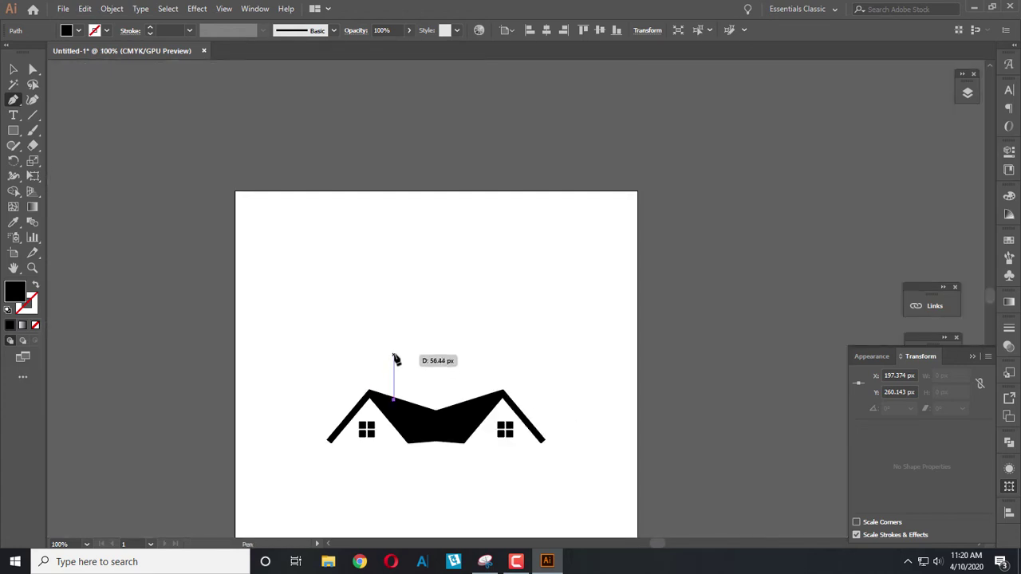
{"action": "left_click", "coordinate": [395, 359]}
{"action": "scroll", "coordinate": [396, 358], "scroll_direction": "up", "scroll_amount": 2, "text": "alt"}
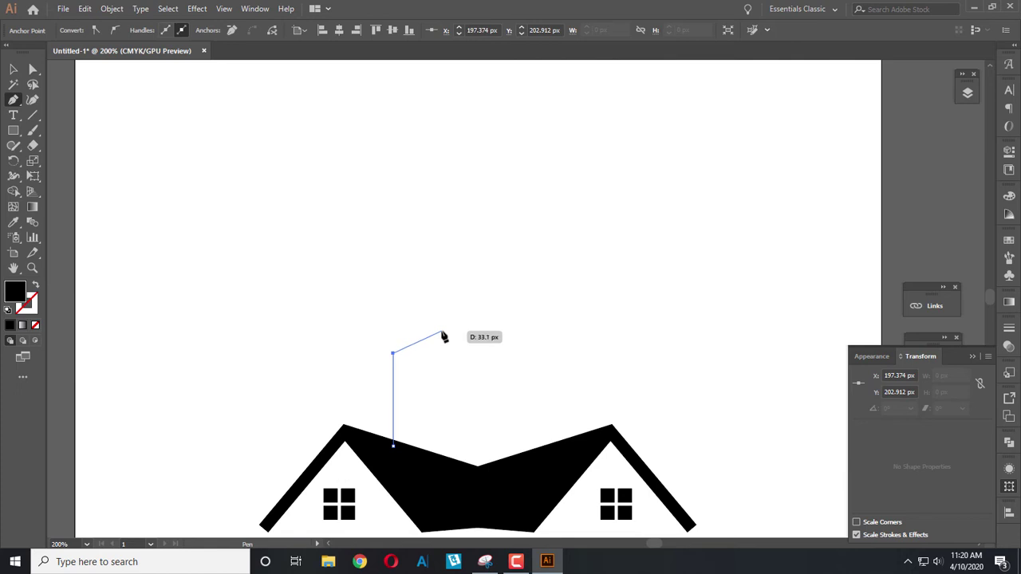
{"action": "left_click", "coordinate": [444, 332]}
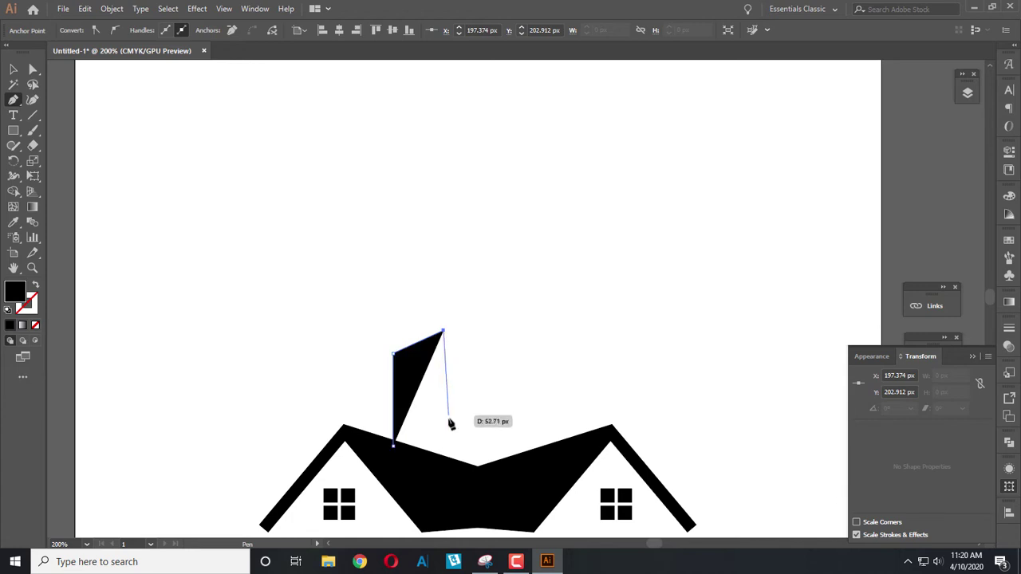
{"action": "left_click", "coordinate": [444, 466]}
{"action": "left_click", "coordinate": [393, 448]}
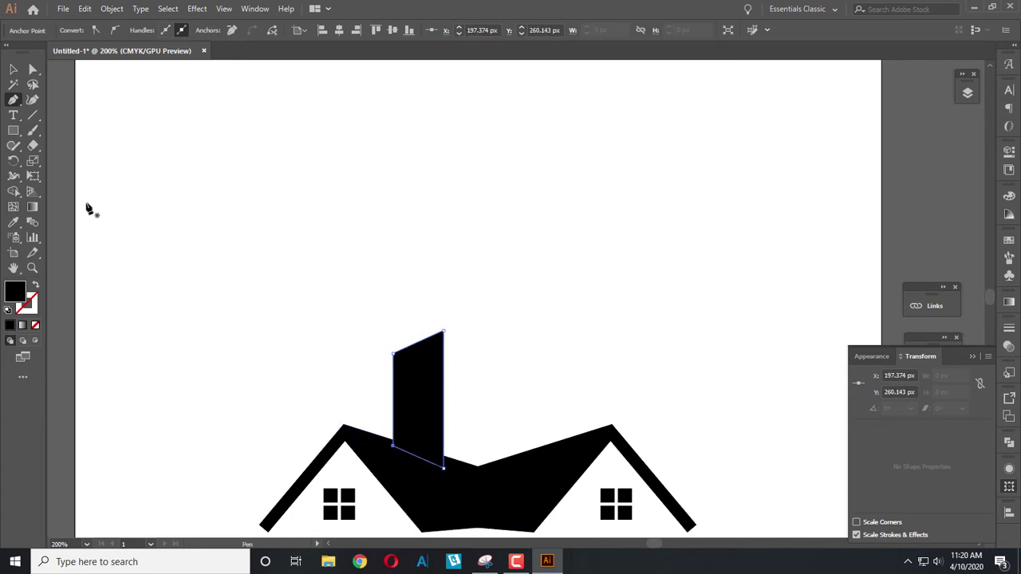
Step: Select the finished chimney and drag a copy to its right
{"action": "left_click", "coordinate": [18, 71]}
{"action": "scroll", "coordinate": [437, 361], "scroll_direction": "down", "scroll_amount": 1}
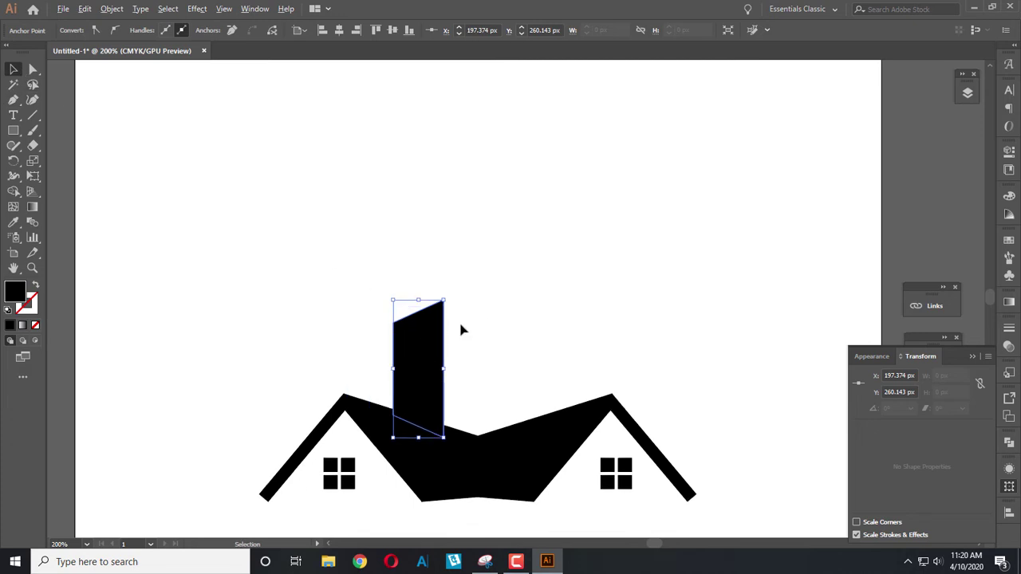
{"action": "scroll", "coordinate": [455, 329], "scroll_direction": "up", "scroll_amount": 1}
{"action": "scroll", "coordinate": [449, 329], "scroll_direction": "up", "scroll_amount": 1}
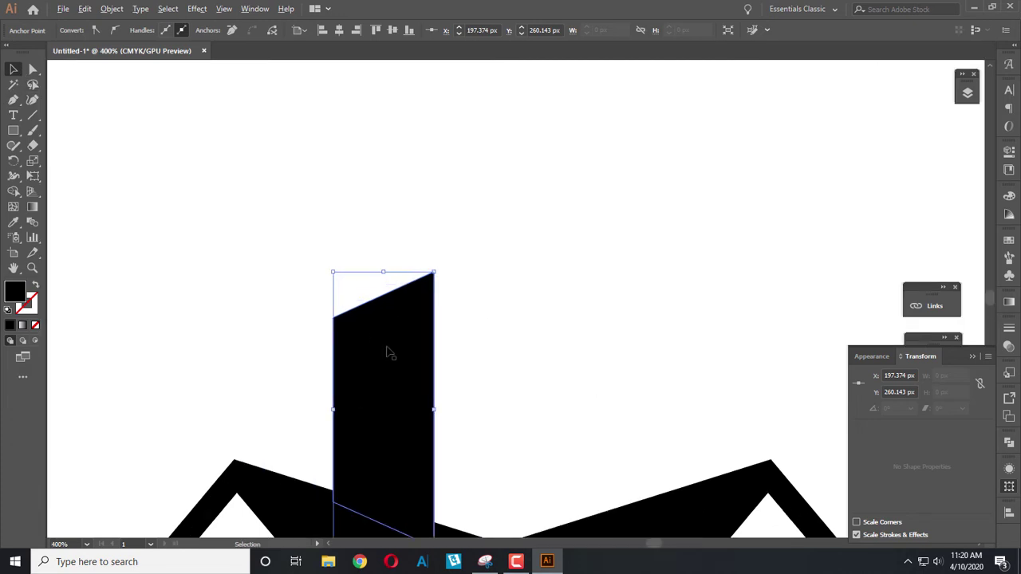
{"action": "left_click_drag", "start_coordinate": [388, 353], "coordinate": [509, 356]}
Step: Flip the chimney copy horizontally and give it a crimson fill
{"action": "scroll", "coordinate": [485, 332], "scroll_direction": "up", "scroll_amount": 1}
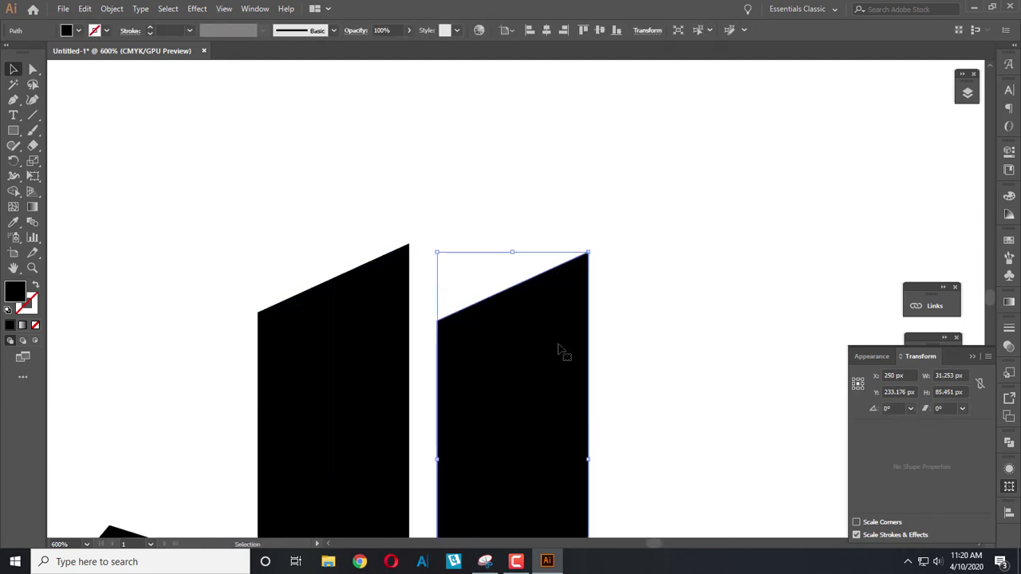
{"action": "left_click", "coordinate": [988, 357]}
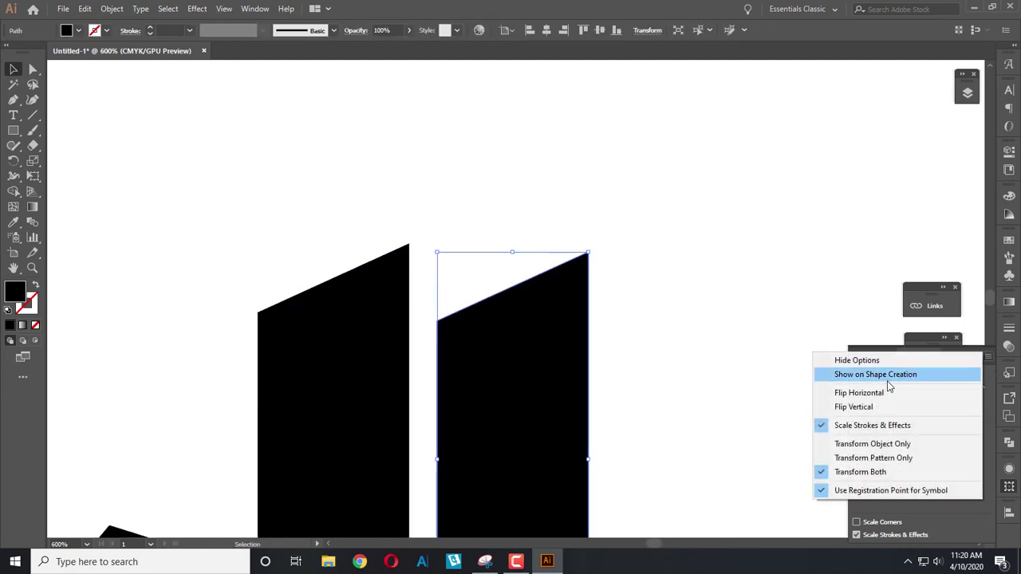
{"action": "left_click", "coordinate": [830, 390]}
{"action": "double_click", "coordinate": [18, 296]}
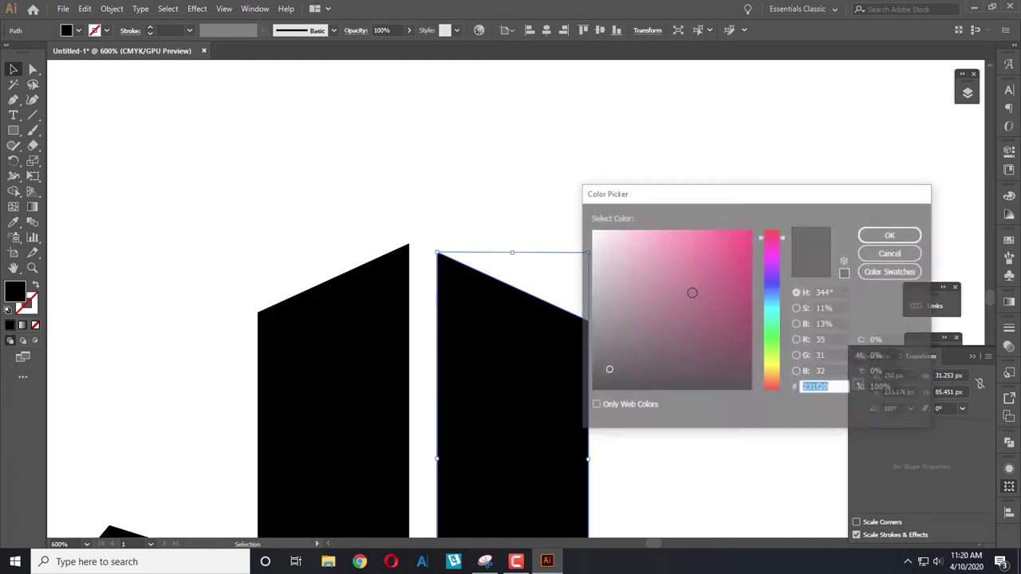
{"action": "left_click_drag", "start_coordinate": [680, 261], "coordinate": [717, 269]}
{"action": "left_click", "coordinate": [891, 234]}
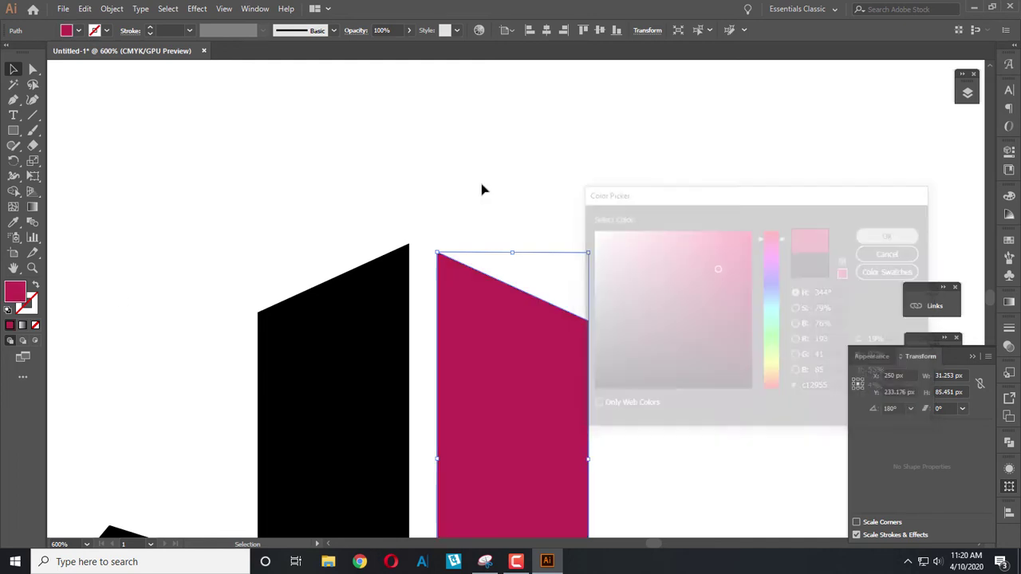
Step: Slide the crimson face left until it sits flush against the black chimney side
{"action": "left_click", "coordinate": [411, 235]}
{"action": "scroll", "coordinate": [410, 234], "scroll_direction": "up", "scroll_amount": 5}
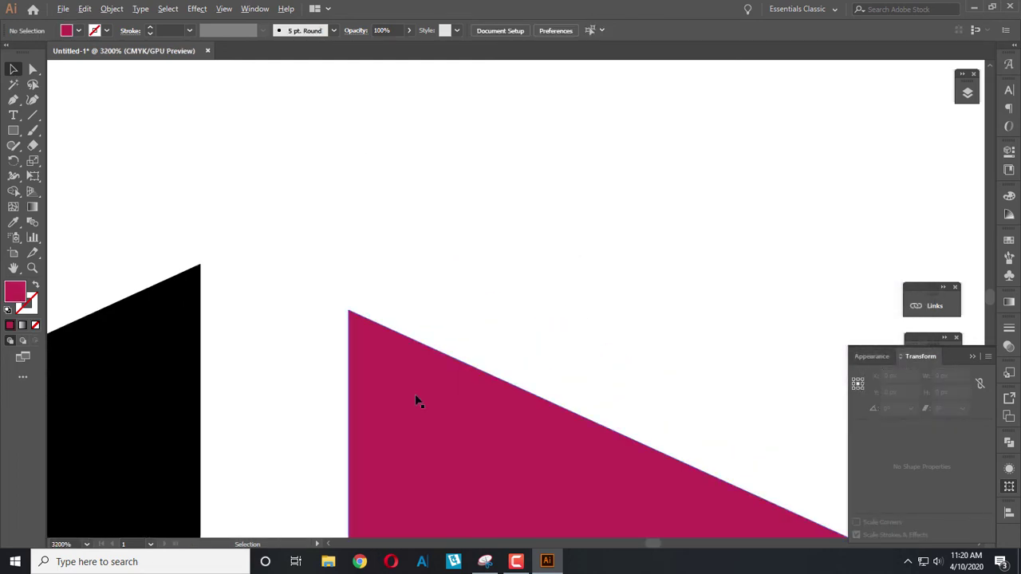
{"action": "mouse_move", "coordinate": [417, 401]}
{"action": "left_mouse_down"}
{"action": "mouse_move", "coordinate": [260, 387]}
{"action": "mouse_move", "coordinate": [257, 360]}
{"action": "left_mouse_up"}
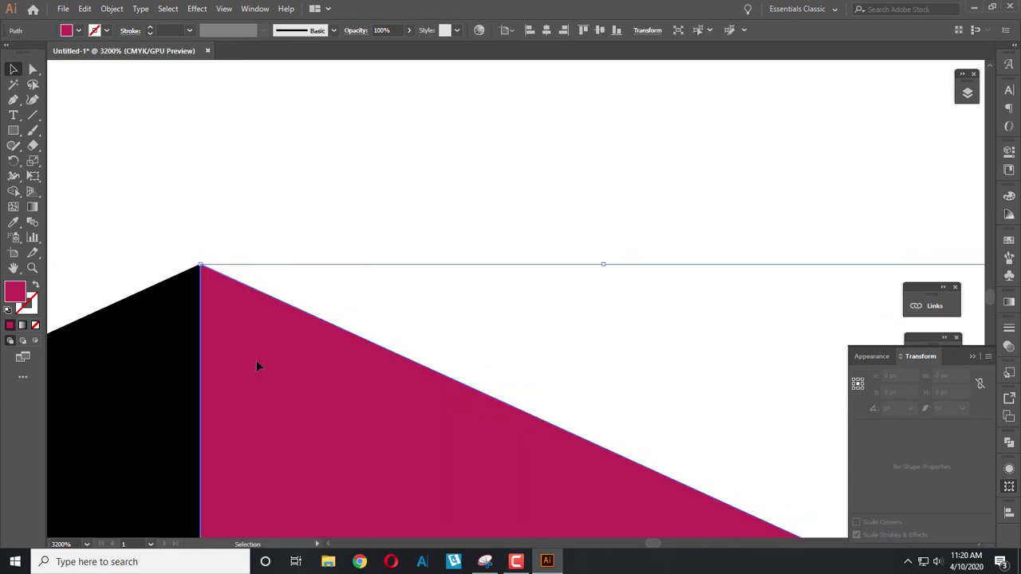
{"action": "scroll", "coordinate": [256, 359], "scroll_direction": "down", "scroll_amount": 5}
{"action": "scroll", "coordinate": [258, 364], "scroll_direction": "down", "scroll_amount": 2}
{"action": "scroll", "coordinate": [257, 364], "scroll_direction": "down", "scroll_amount": 3}
{"action": "scroll", "coordinate": [319, 343], "scroll_direction": "down", "scroll_amount": 1}
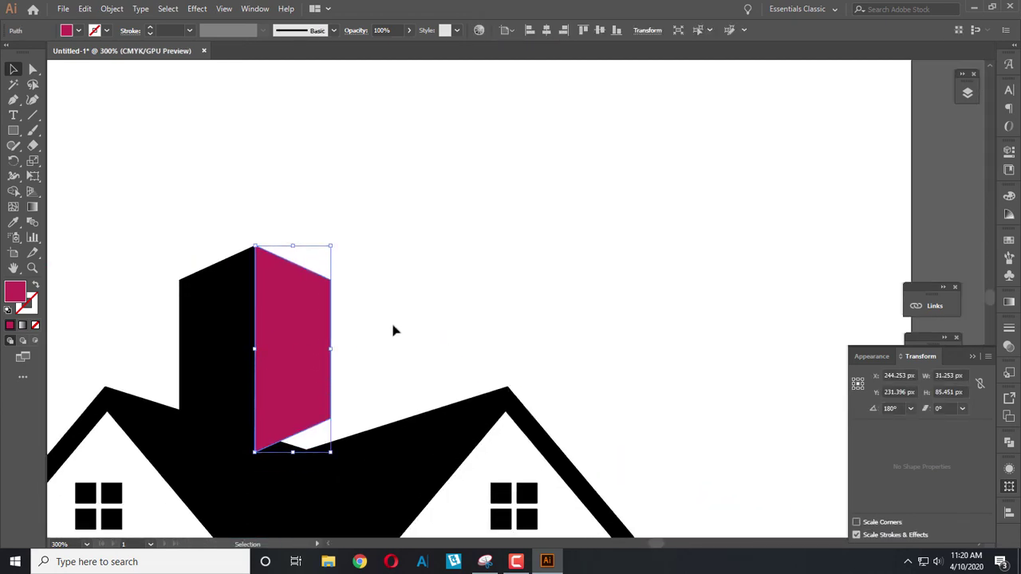
{"action": "left_click", "coordinate": [391, 330]}
{"action": "scroll", "coordinate": [237, 296], "scroll_direction": "up", "scroll_amount": 2}
{"action": "scroll", "coordinate": [271, 348], "scroll_direction": "down", "scroll_amount": 3}
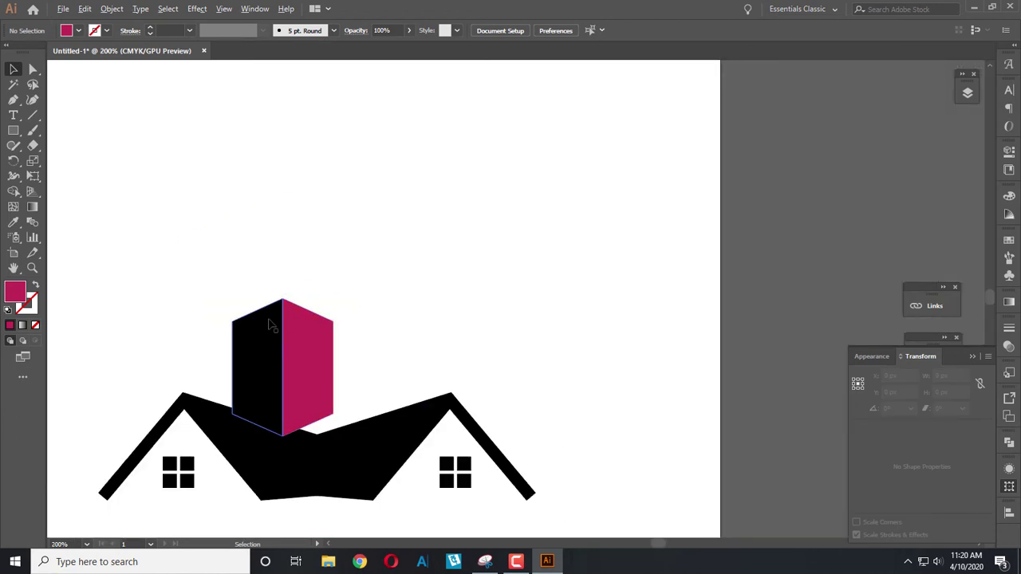
{"action": "scroll", "coordinate": [274, 335], "scroll_direction": "up", "scroll_amount": 3}
{"action": "scroll", "coordinate": [280, 321], "scroll_direction": "up", "scroll_amount": 1}
{"action": "scroll", "coordinate": [335, 316], "scroll_direction": "up", "scroll_amount": 1}
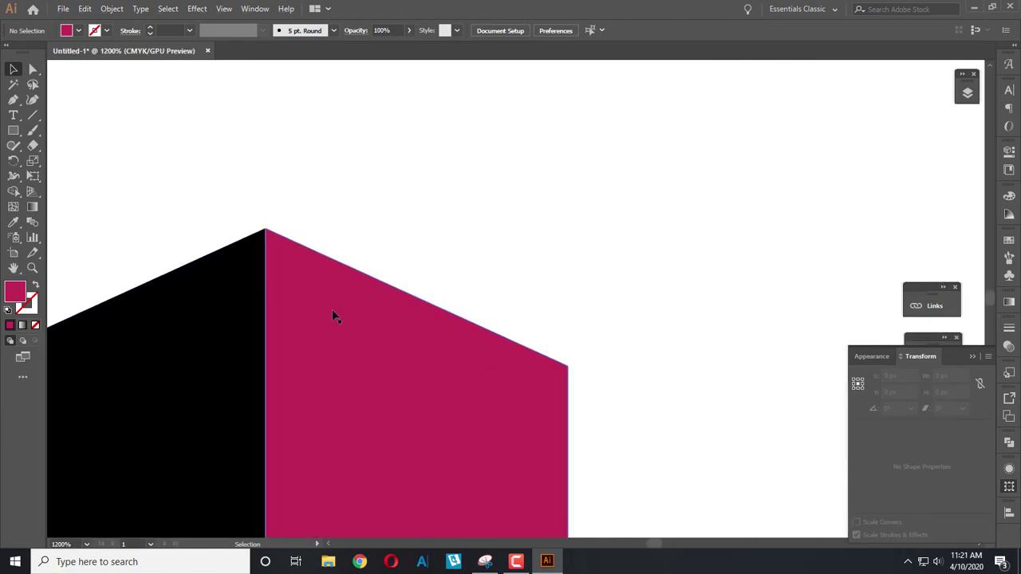
Step: Make a slightly offset copy of the crimson face and fill it bright yellow
{"action": "key", "text": "p"}
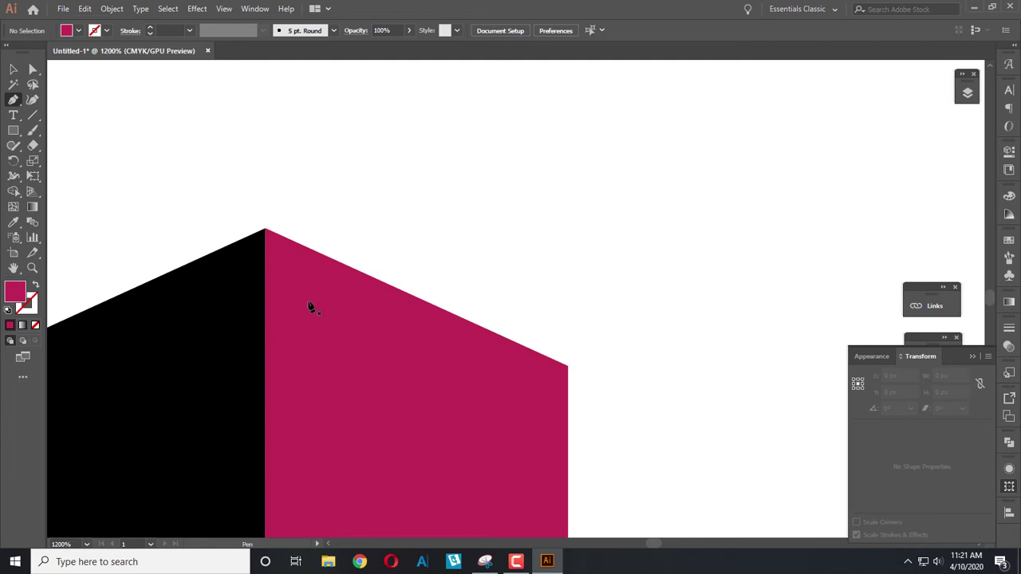
{"action": "scroll", "coordinate": [367, 311], "scroll_direction": "down", "scroll_amount": 2}
{"action": "scroll", "coordinate": [366, 312], "scroll_direction": "down", "scroll_amount": 2}
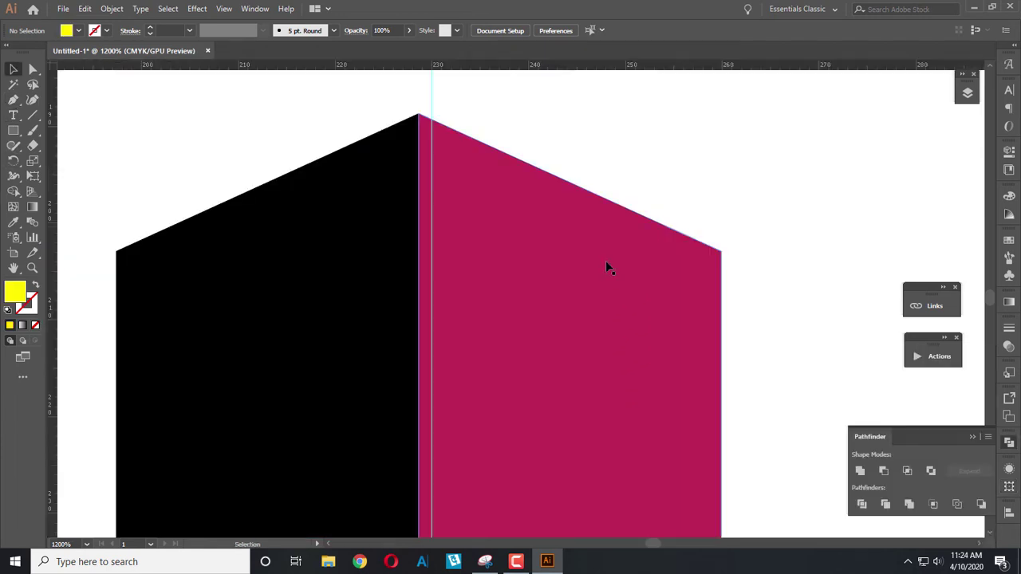
{"action": "left_click", "coordinate": [517, 199]}
{"action": "mouse_move", "coordinate": [514, 194]}
{"action": "left_mouse_down"}
{"action": "mouse_move", "coordinate": [515, 220]}
{"action": "mouse_move", "coordinate": [515, 190]}
{"action": "left_mouse_up"}
{"action": "left_click", "coordinate": [493, 119]}
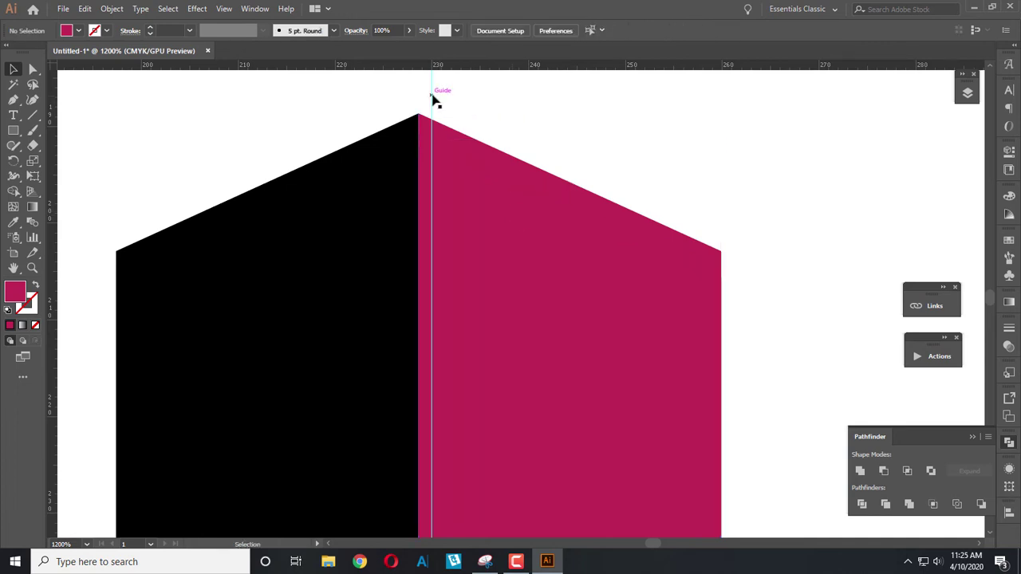
{"action": "left_click", "coordinate": [511, 264]}
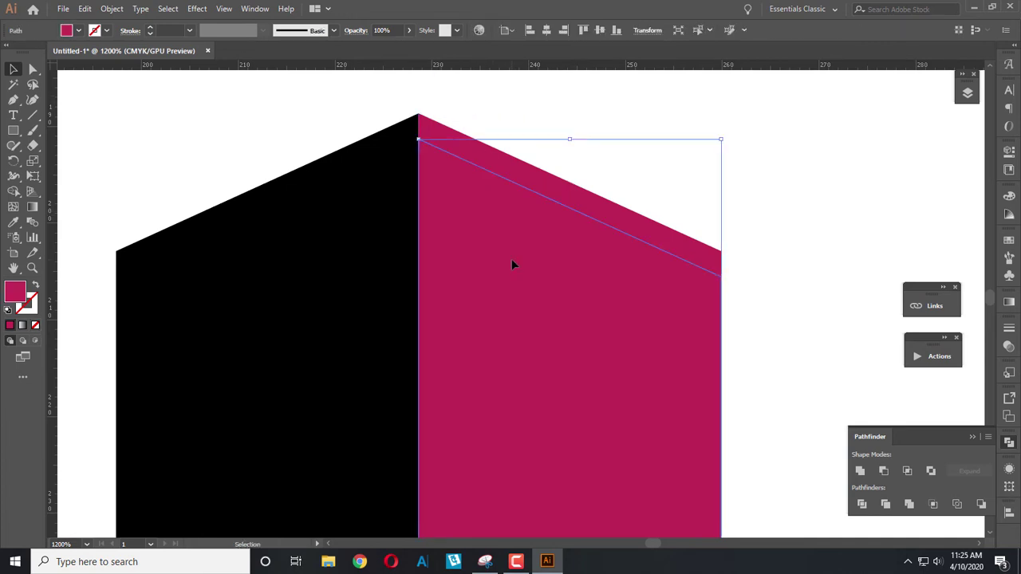
{"action": "double_click", "coordinate": [16, 292]}
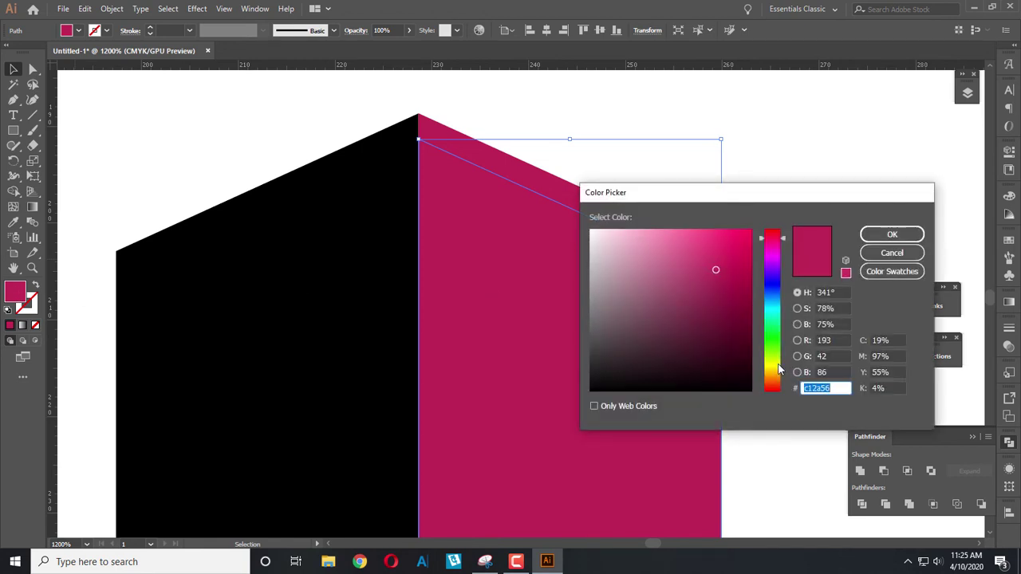
{"action": "left_click", "coordinate": [779, 365]}
{"action": "left_click", "coordinate": [725, 247]}
{"action": "key", "text": "Return"}
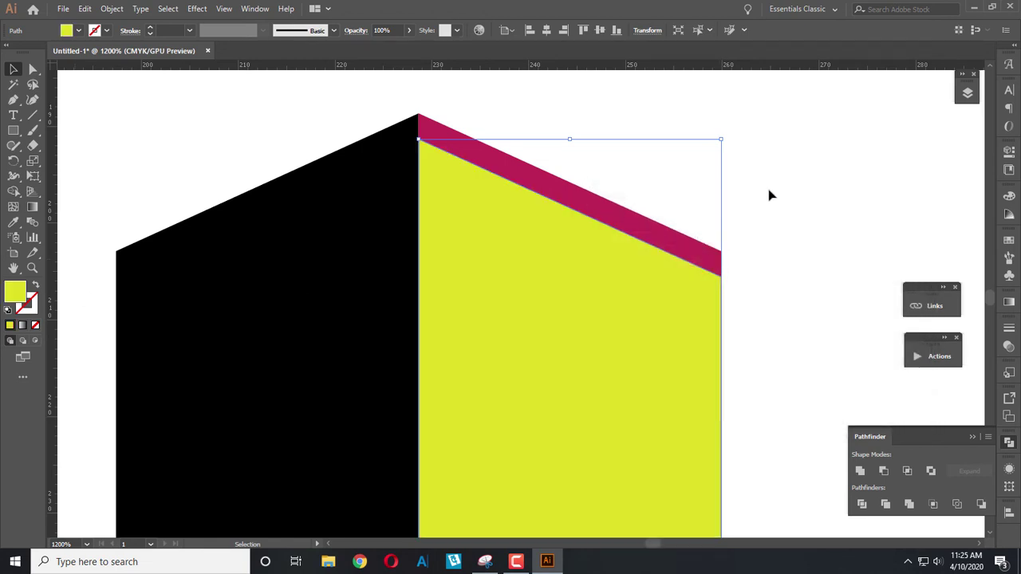
Step: Copy the yellow shape downward and give the copy a pink bc5c7c fill with no outline
{"action": "left_click", "coordinate": [795, 212]}
{"action": "scroll", "coordinate": [793, 235], "scroll_direction": "down", "scroll_amount": 2}
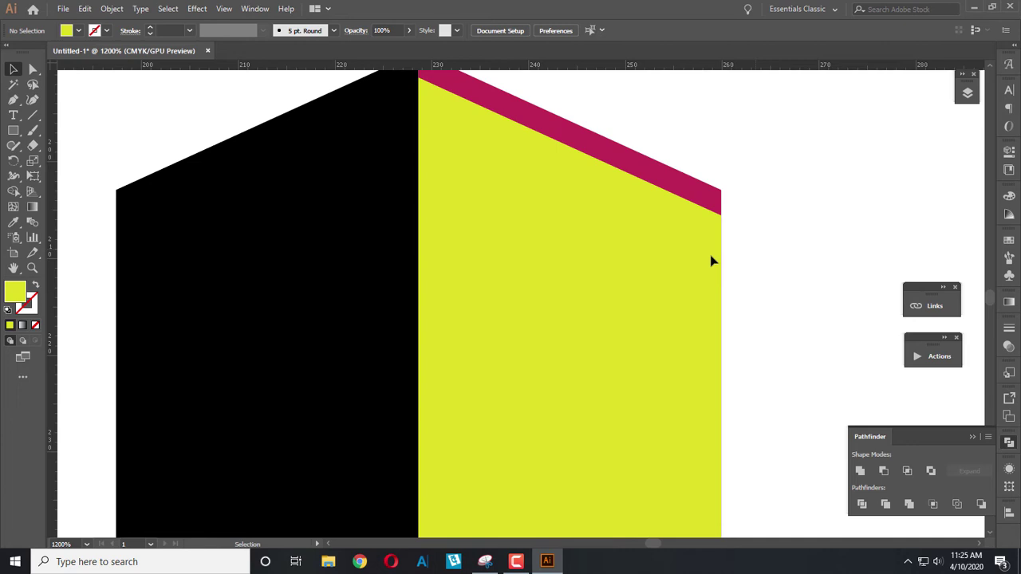
{"action": "scroll", "coordinate": [586, 230], "scroll_direction": "up", "scroll_amount": 1}
{"action": "left_click", "coordinate": [568, 227]}
{"action": "scroll", "coordinate": [591, 253], "scroll_direction": "down", "scroll_amount": 2}
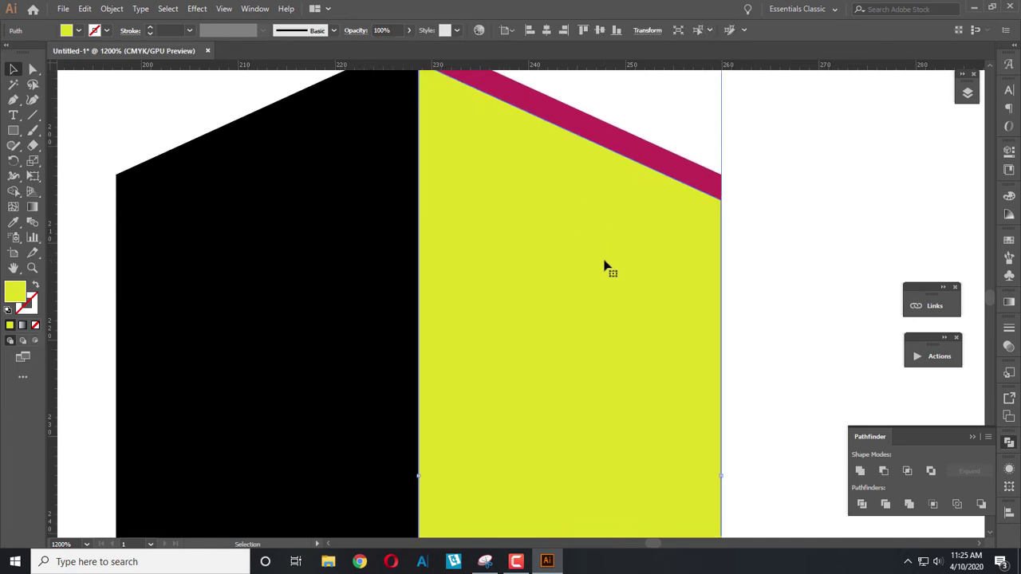
{"action": "left_click_drag", "start_coordinate": [532, 185], "coordinate": [535, 297]}
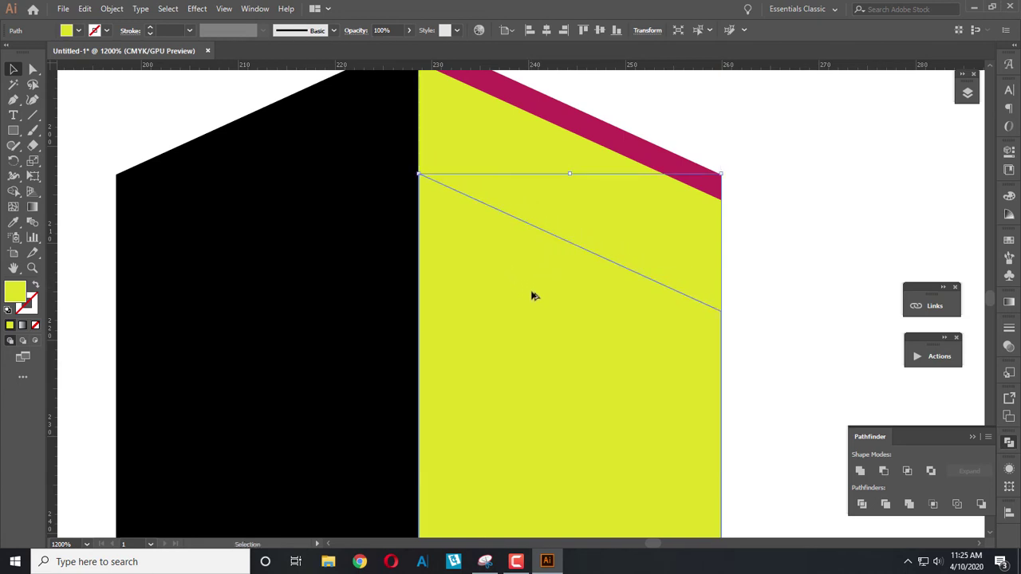
{"action": "left_click", "coordinate": [21, 308]}
{"action": "double_click", "coordinate": [20, 308]}
{"action": "type", "text": "bc5c7c"}
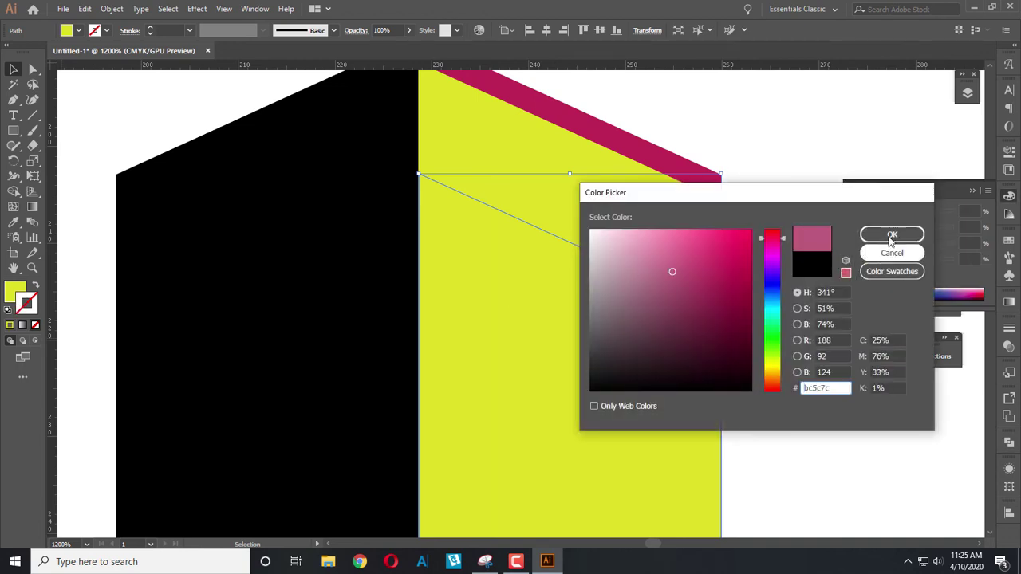
{"action": "left_click", "coordinate": [891, 234]}
{"action": "left_click", "coordinate": [37, 286]}
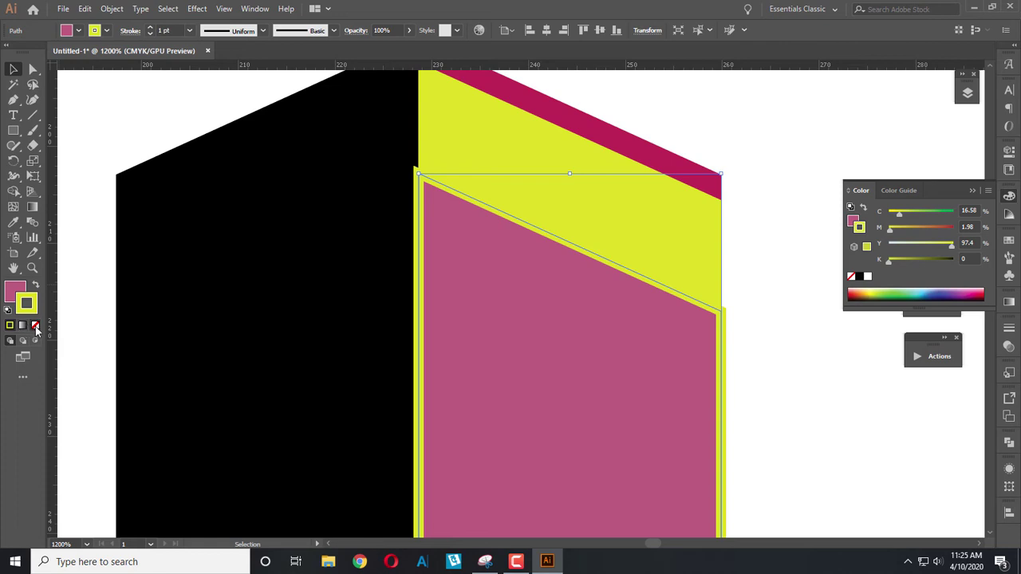
{"action": "left_click", "coordinate": [35, 325]}
Step: Subtract the pink copy from the yellow shape with Pathfinder Minus Front
{"action": "scroll", "coordinate": [574, 204], "scroll_direction": "up", "scroll_amount": 2}
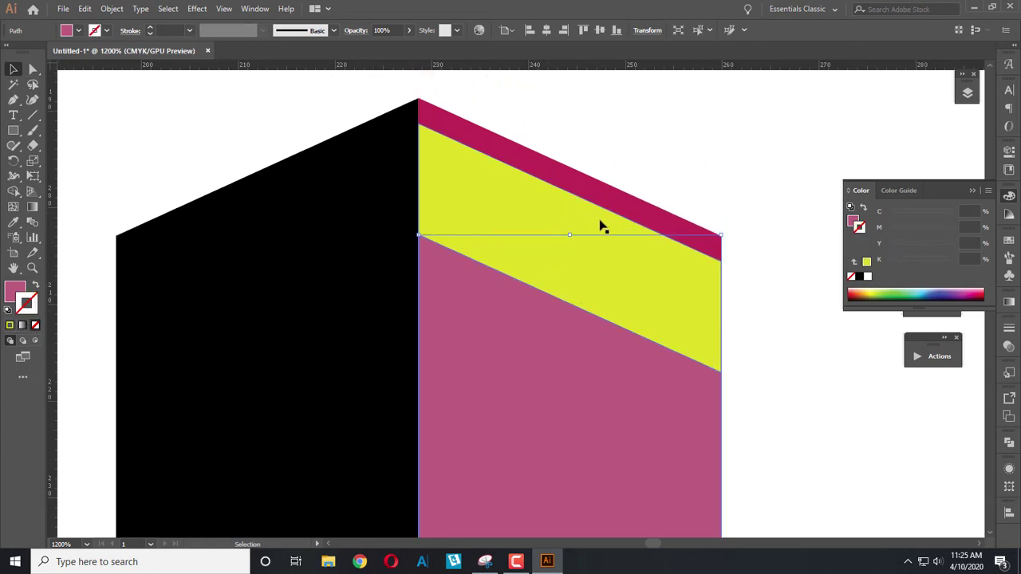
{"action": "left_click", "coordinate": [504, 191], "text": "shift"}
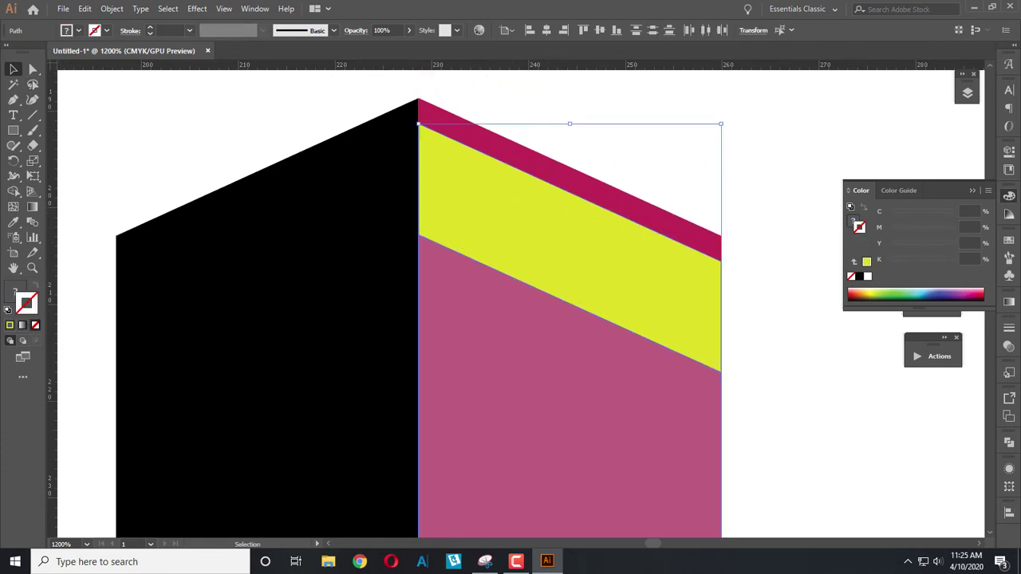
{"action": "left_click", "coordinate": [1009, 445]}
{"action": "left_click", "coordinate": [884, 472]}
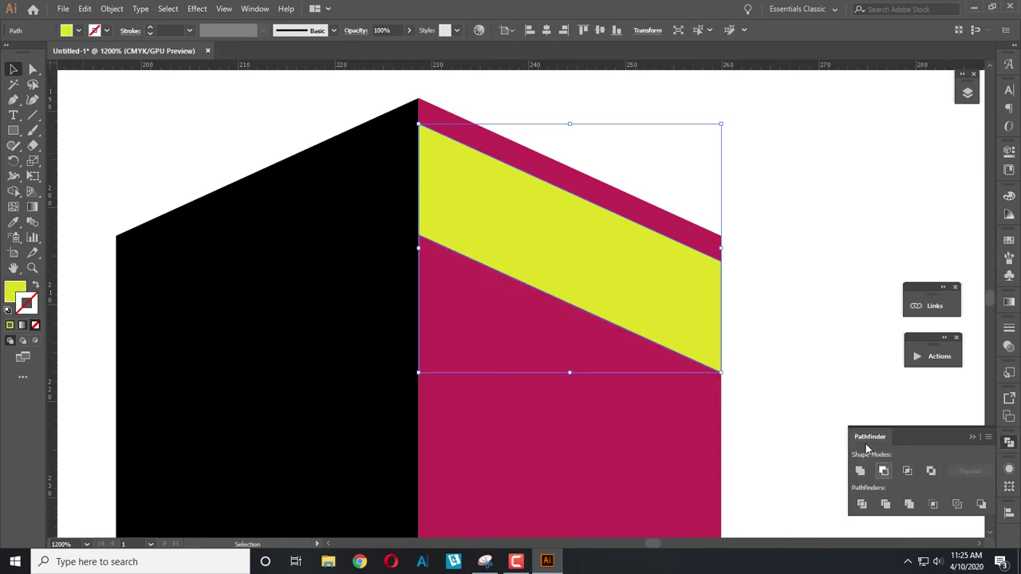
{"action": "left_click", "coordinate": [792, 311]}
{"action": "scroll", "coordinate": [739, 304], "scroll_direction": "down", "scroll_amount": 2}
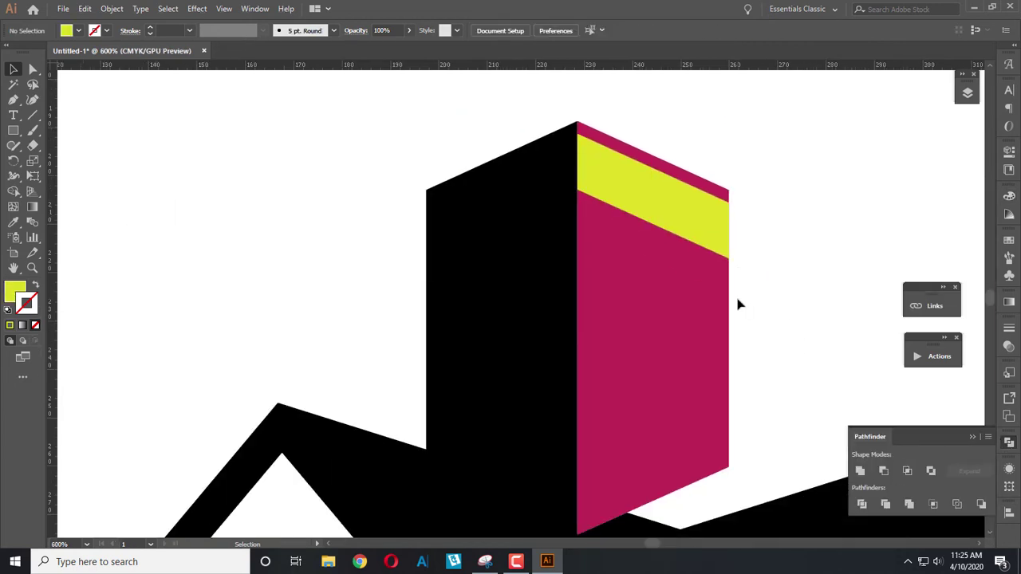
Step: Draw a tall, narrow green rectangle across the yellow band
{"action": "left_click", "coordinate": [616, 182]}
{"action": "left_click_drag", "start_coordinate": [607, 176], "coordinate": [610, 250]}
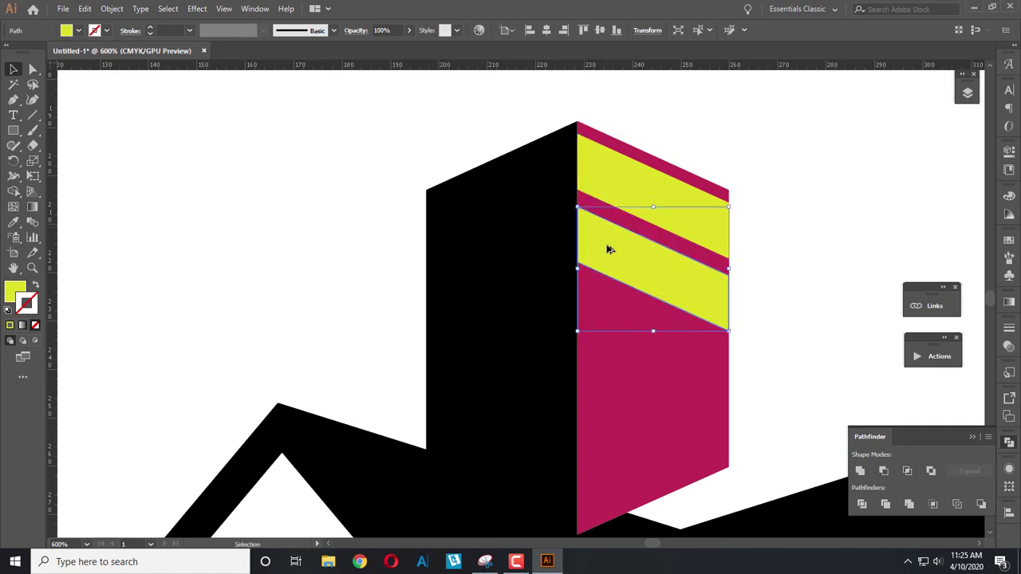
{"action": "key", "text": "Delete"}
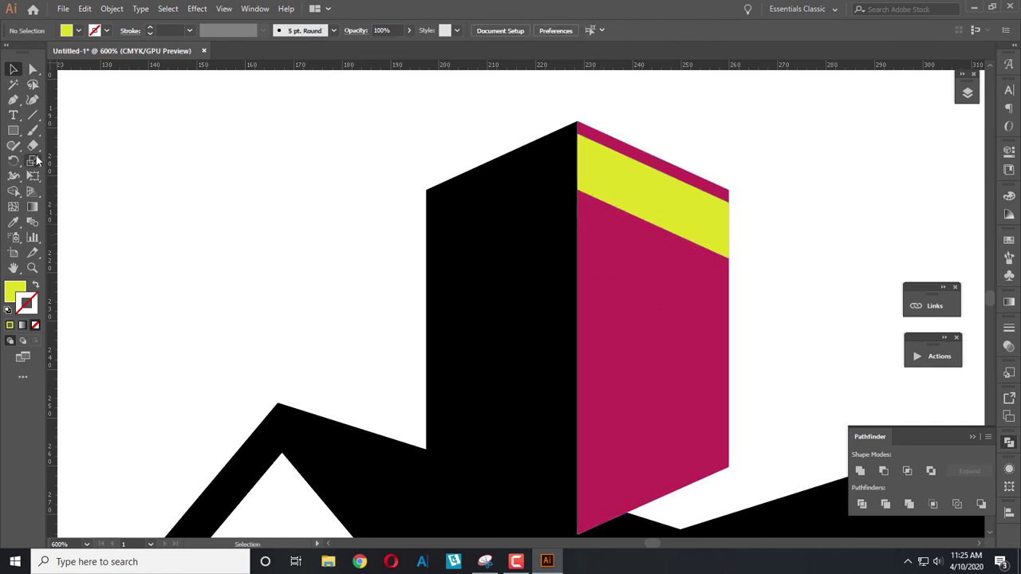
{"action": "left_click", "coordinate": [13, 130]}
{"action": "left_click_drag", "start_coordinate": [648, 133], "coordinate": [664, 279]}
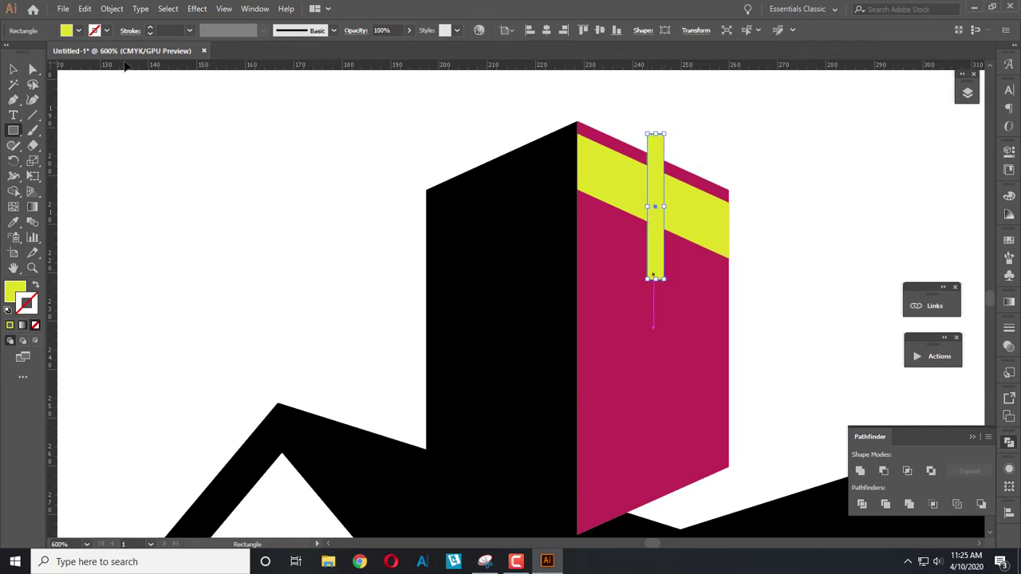
{"action": "left_click", "coordinate": [78, 31]}
{"action": "left_click", "coordinate": [87, 54]}
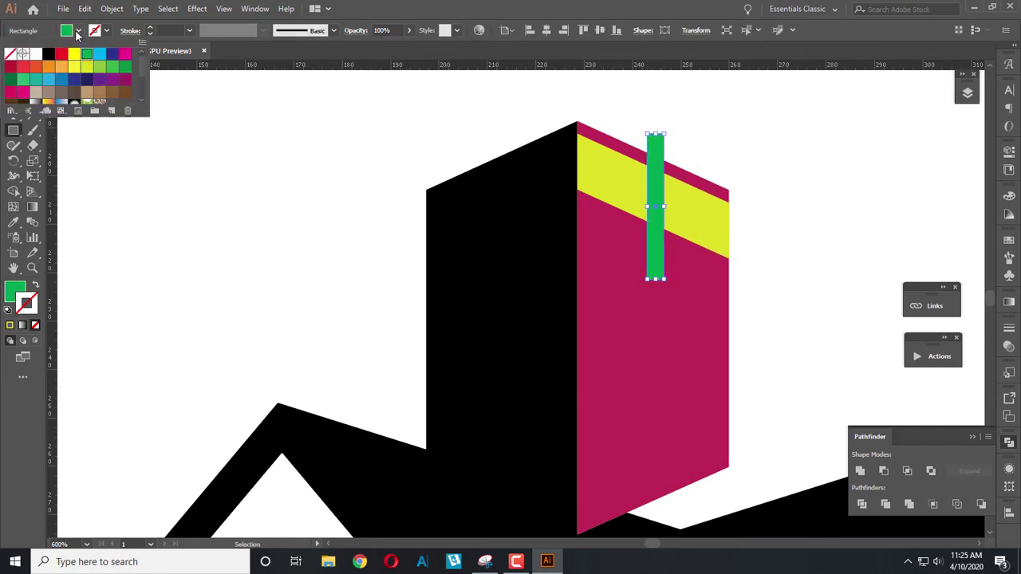
{"action": "left_click", "coordinate": [78, 33]}
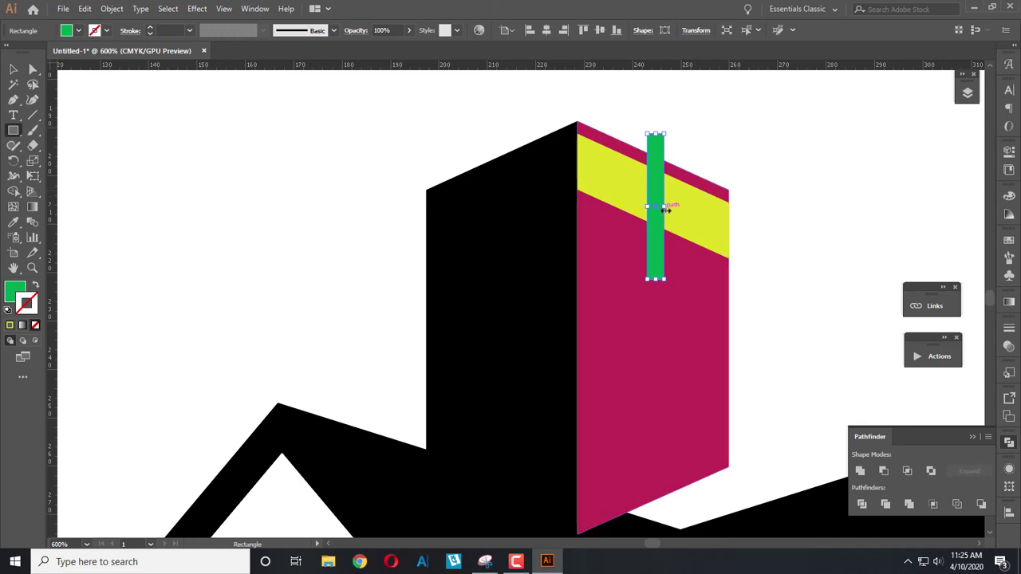
{"action": "left_click_drag", "start_coordinate": [666, 209], "coordinate": [657, 209]}
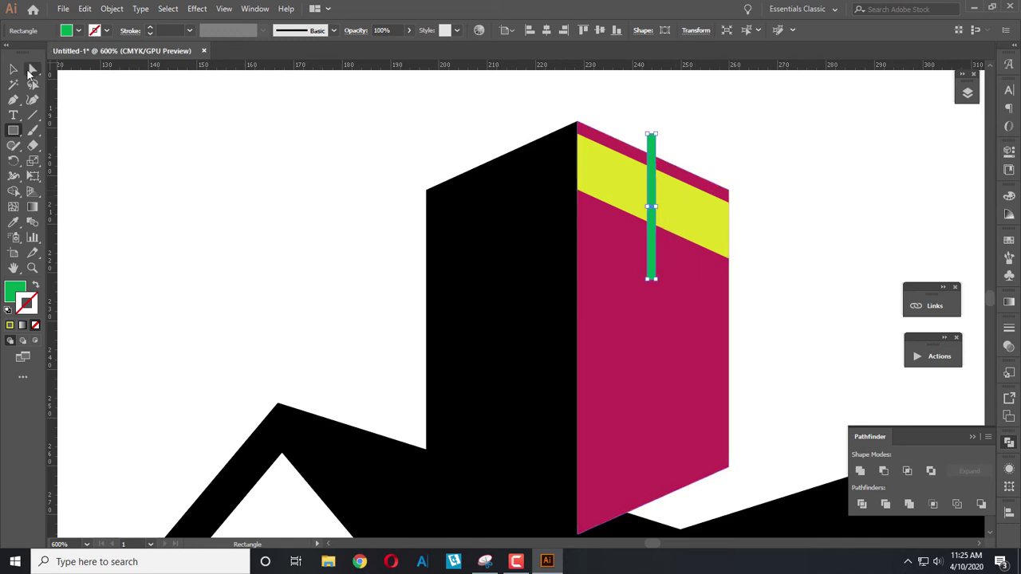
Step: Centre the green bar on the band and subtract it with Minus Front to form two panes
{"action": "left_click", "coordinate": [13, 70]}
{"action": "left_click", "coordinate": [705, 224], "text": "shift"}
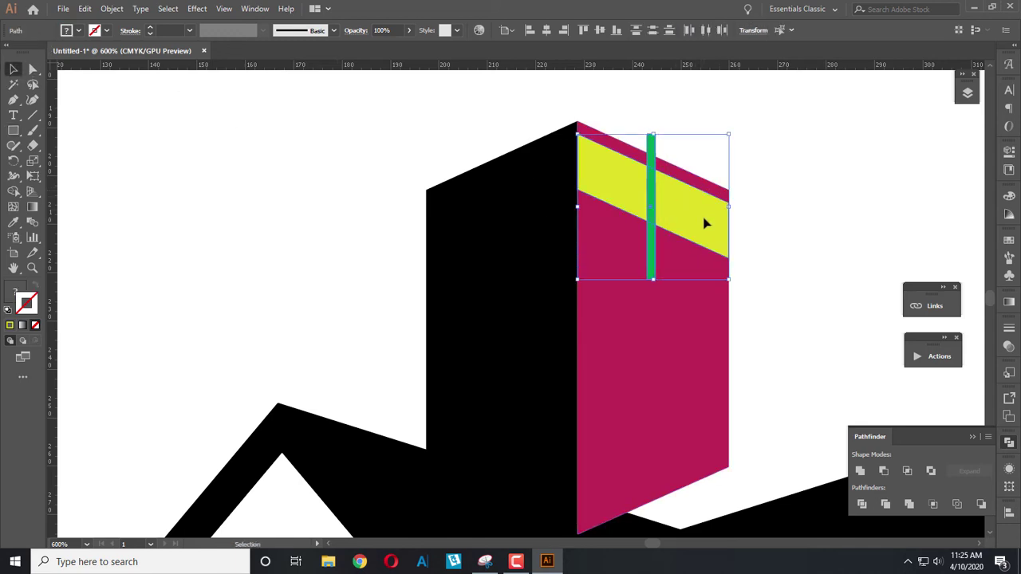
{"action": "left_click", "coordinate": [548, 32]}
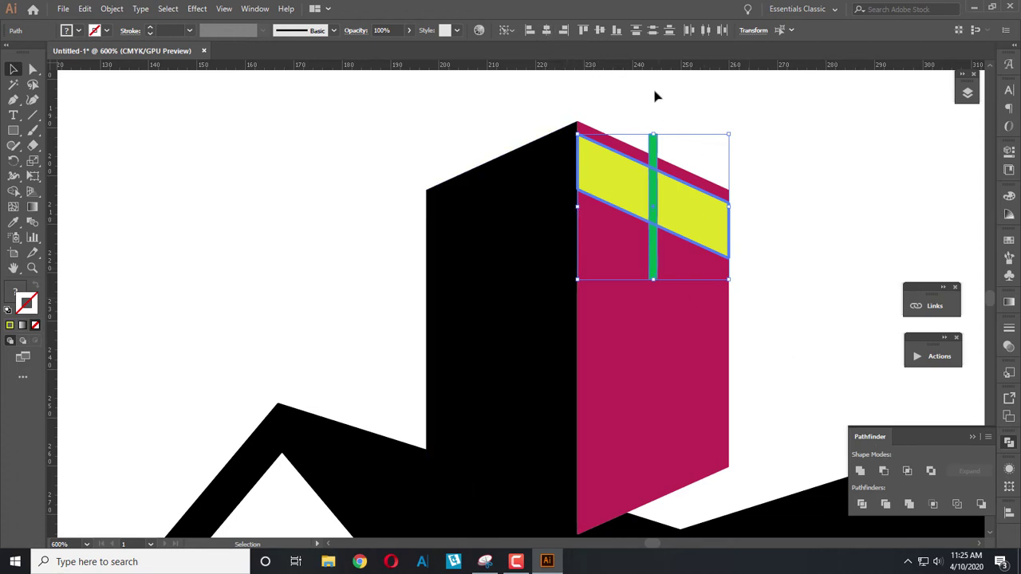
{"action": "left_click", "coordinate": [883, 471]}
{"action": "left_click", "coordinate": [762, 237]}
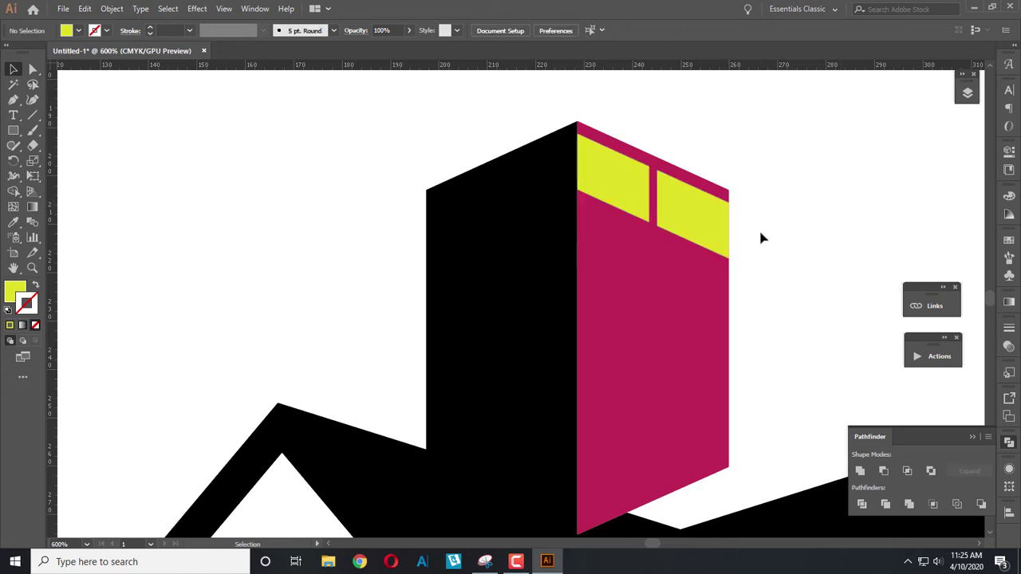
Step: Draw a thin strip along the face's right edge, then undo it
{"action": "left_click", "coordinate": [13, 130]}
{"action": "mouse_move", "coordinate": [729, 184]}
{"action": "left_mouse_down"}
{"action": "mouse_move", "coordinate": [718, 298]}
{"action": "mouse_move", "coordinate": [730, 308]}
{"action": "left_mouse_up"}
{"action": "key", "text": "ctrl+z"}
{"action": "key", "text": "ctrl+z"}
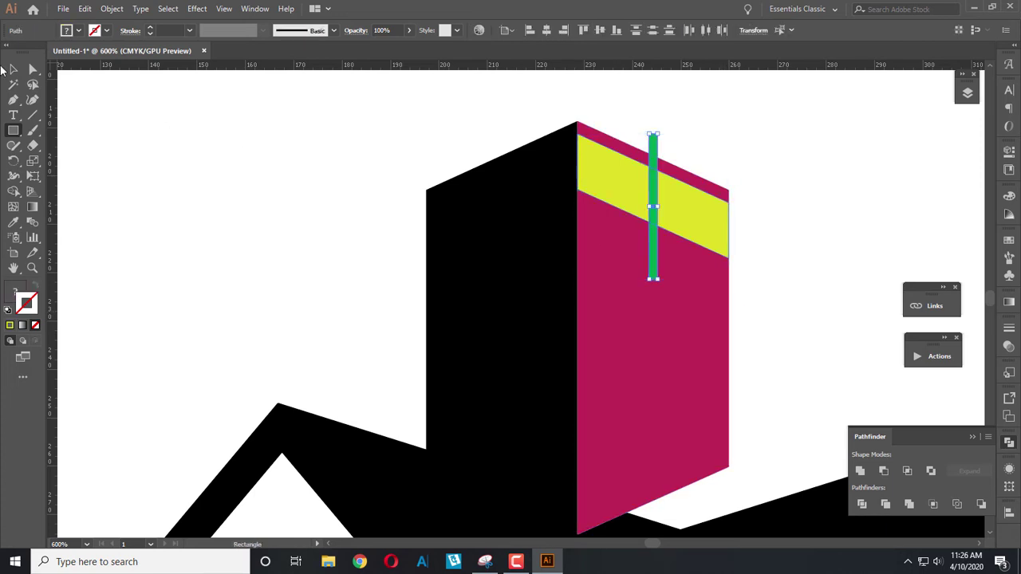
Step: Make copies of the green bar at the left and right ends of the yellow band
{"action": "left_click", "coordinate": [12, 70]}
{"action": "left_click", "coordinate": [313, 193]}
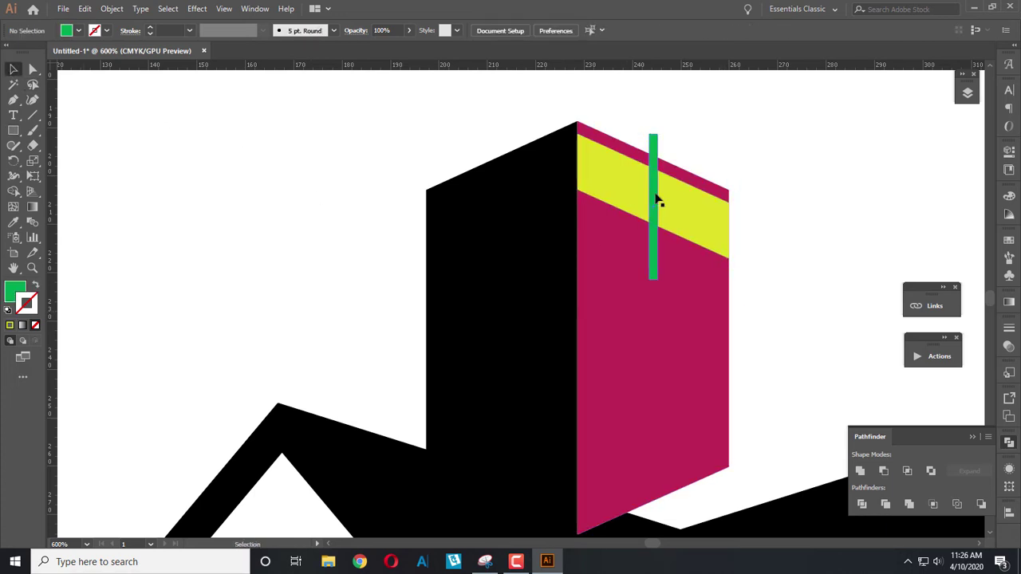
{"action": "scroll", "coordinate": [650, 209], "scroll_direction": "up", "scroll_amount": 1}
{"action": "left_click", "coordinate": [650, 209]}
{"action": "left_click_drag", "start_coordinate": [651, 193], "coordinate": [565, 193]}
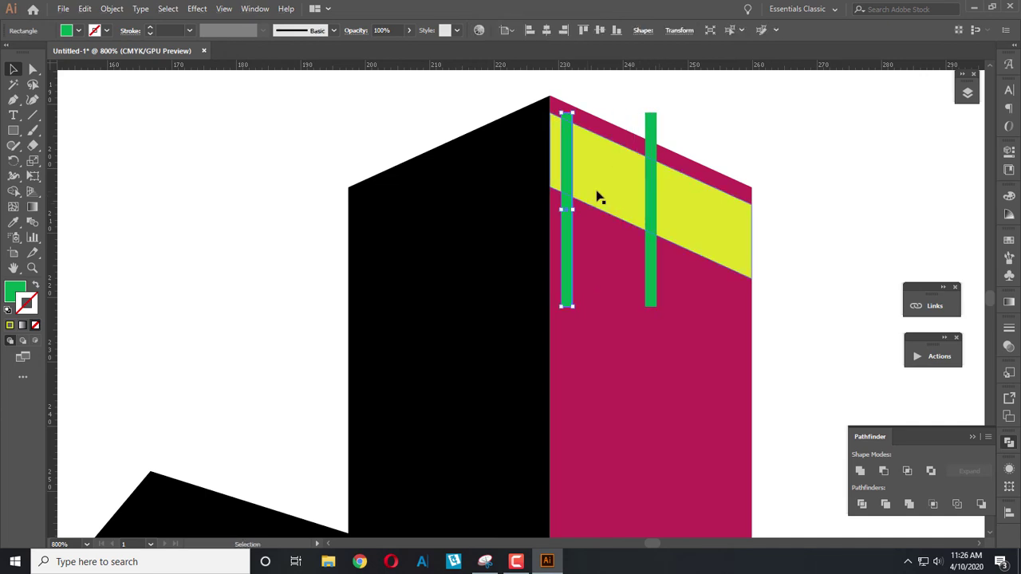
{"action": "left_click_drag", "start_coordinate": [654, 198], "coordinate": [733, 218]}
{"action": "left_click", "coordinate": [802, 230]}
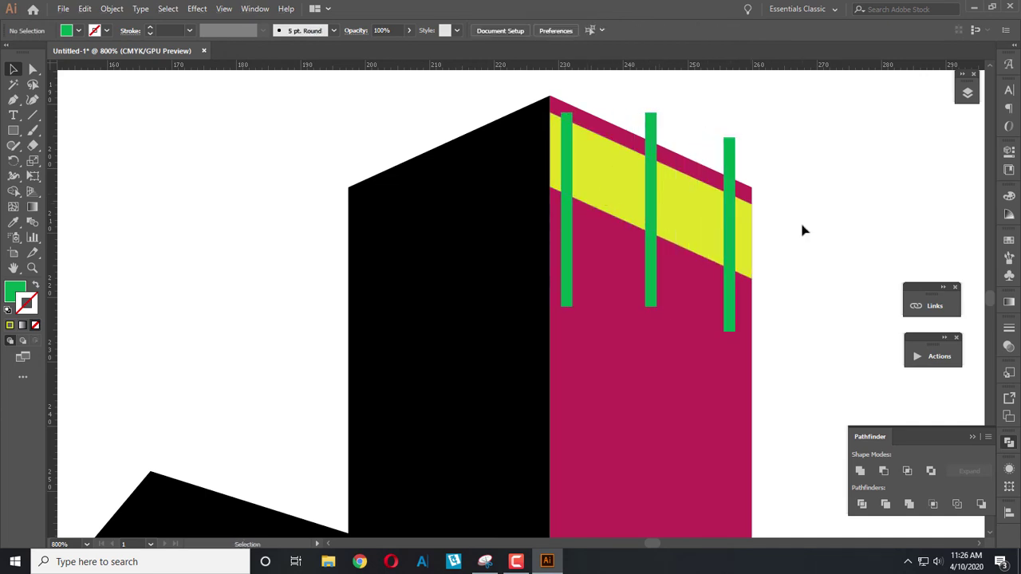
Step: Move the left green bar to the tower corner and subtract it from the yellow band with Minus Front
{"action": "scroll", "coordinate": [673, 233], "scroll_direction": "up", "scroll_amount": 1}
{"action": "left_click_drag", "start_coordinate": [571, 148], "coordinate": [561, 132]}
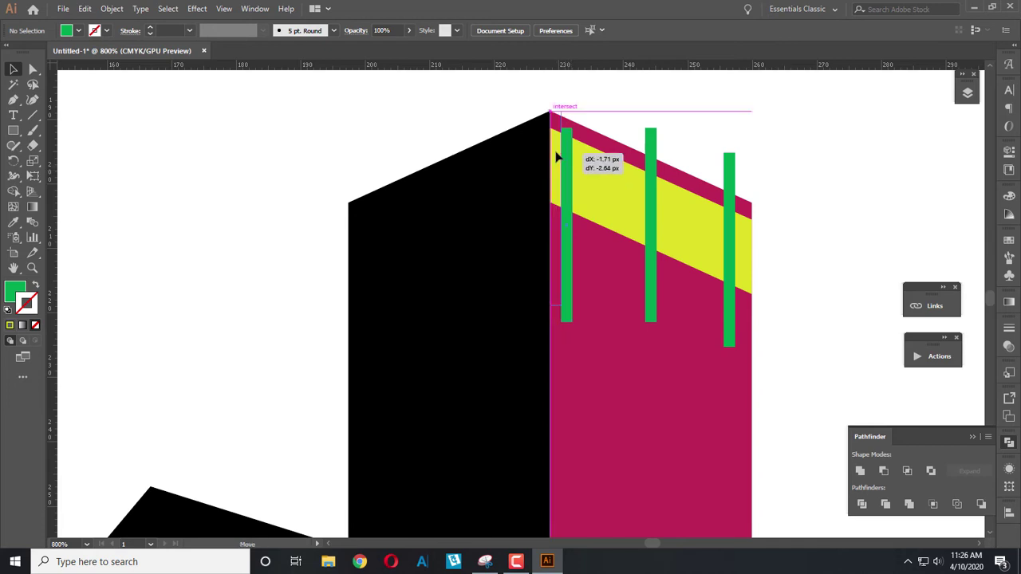
{"action": "left_click", "coordinate": [609, 205], "text": "shift"}
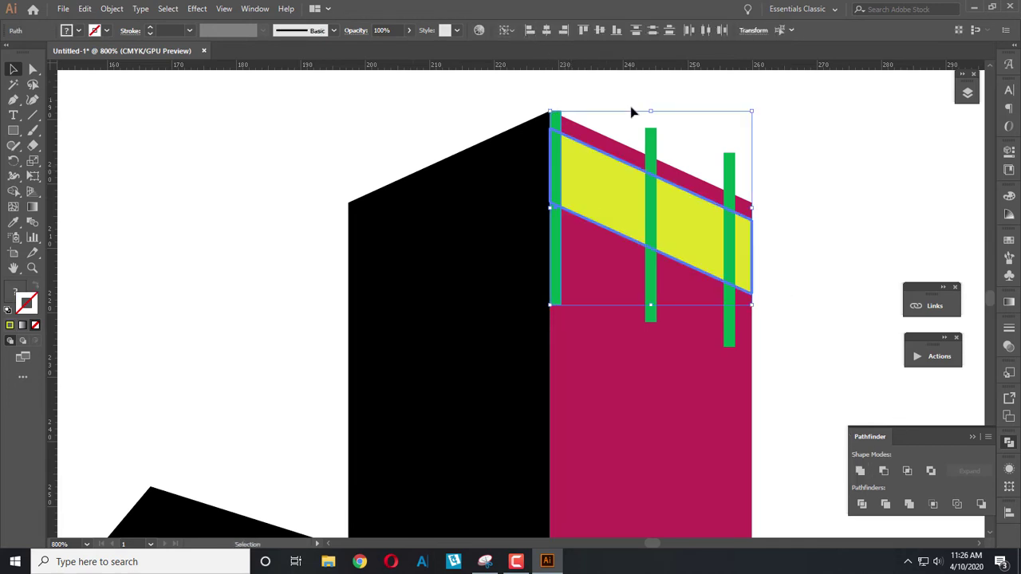
{"action": "left_click", "coordinate": [883, 471]}
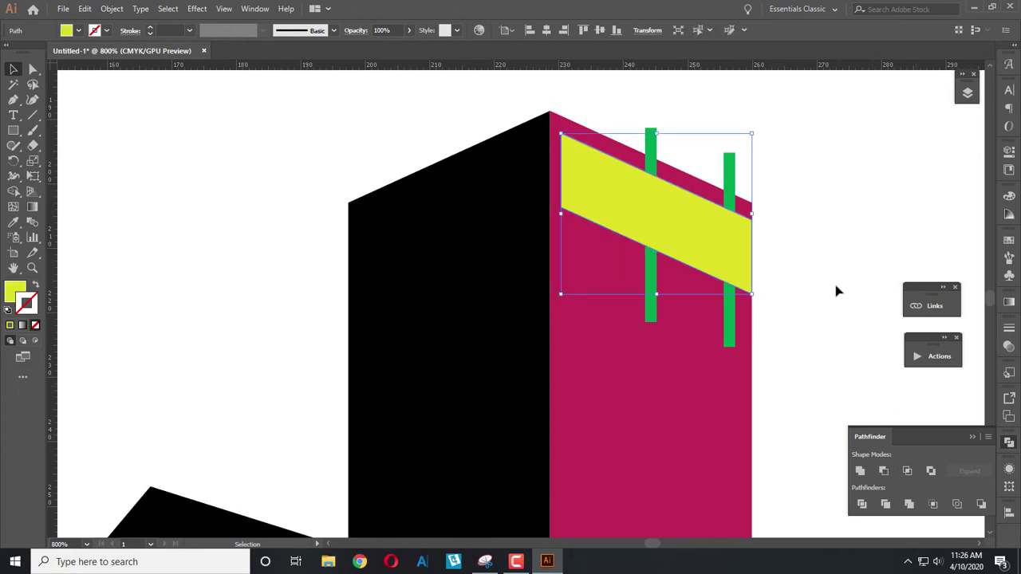
{"action": "left_click", "coordinate": [803, 278]}
Step: Bring the middle green bar forward and use Minus Front to split the band into two panes
{"action": "left_click", "coordinate": [651, 224]}
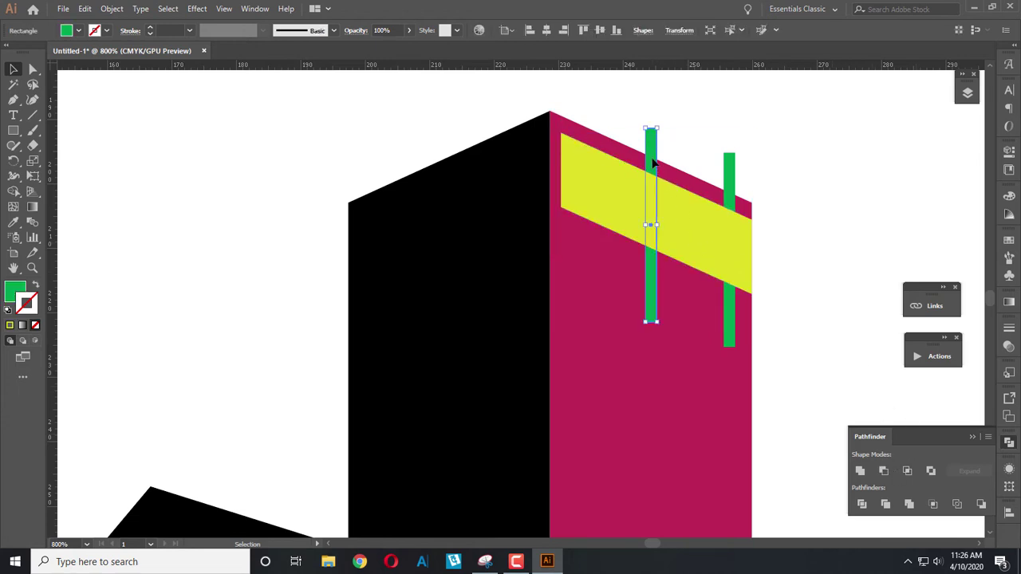
{"action": "key", "text": "ctrl+shift+bracketright"}
{"action": "left_click", "coordinate": [729, 256], "text": "shift"}
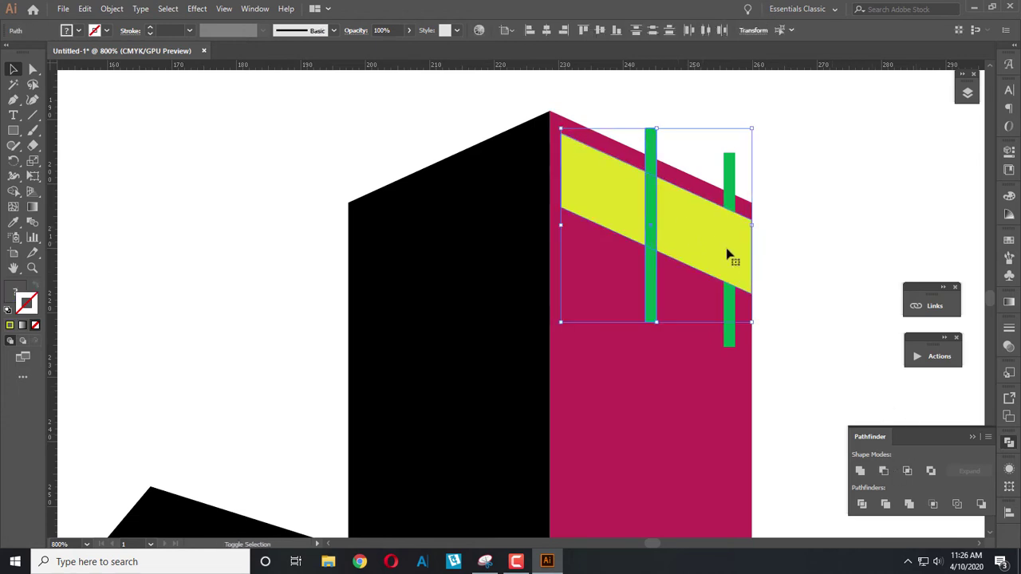
{"action": "left_click", "coordinate": [882, 471]}
{"action": "left_click", "coordinate": [797, 303]}
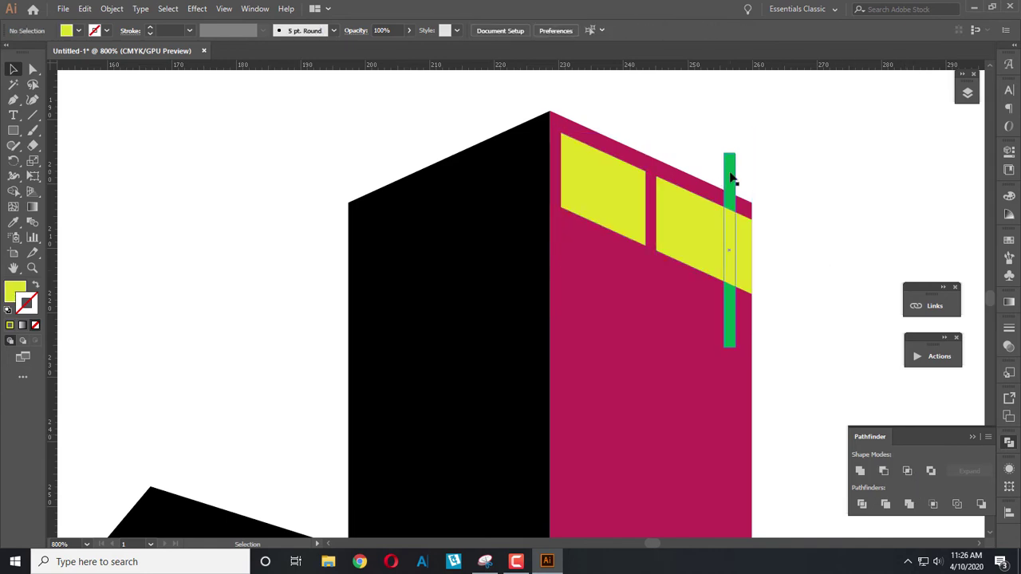
Step: Align the right green bar to the panes' right edge; try a subtraction, then undo it
{"action": "left_click", "coordinate": [729, 172]}
{"action": "left_click", "coordinate": [693, 229], "text": "shift"}
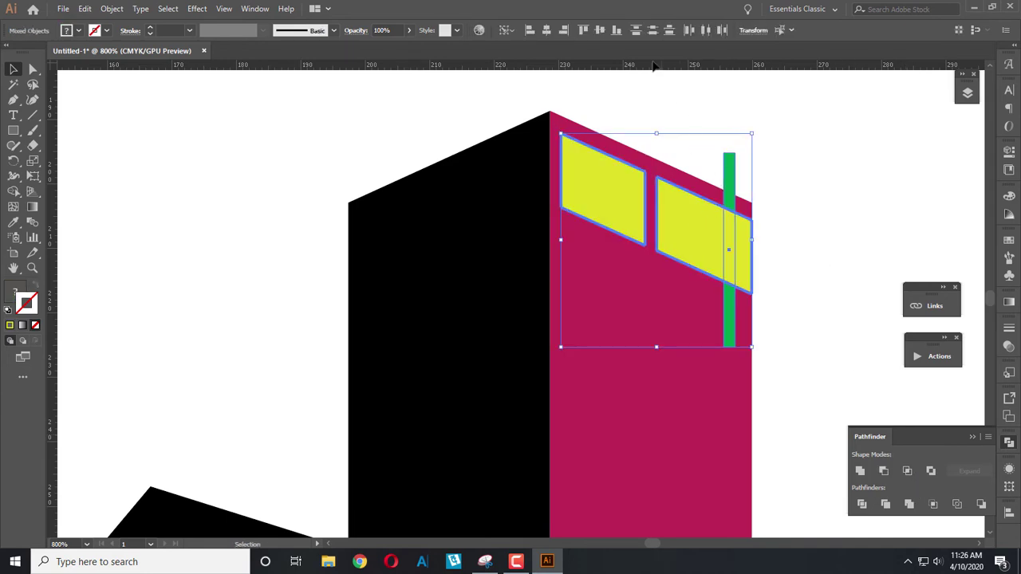
{"action": "left_click", "coordinate": [563, 30]}
{"action": "left_click", "coordinate": [811, 244]}
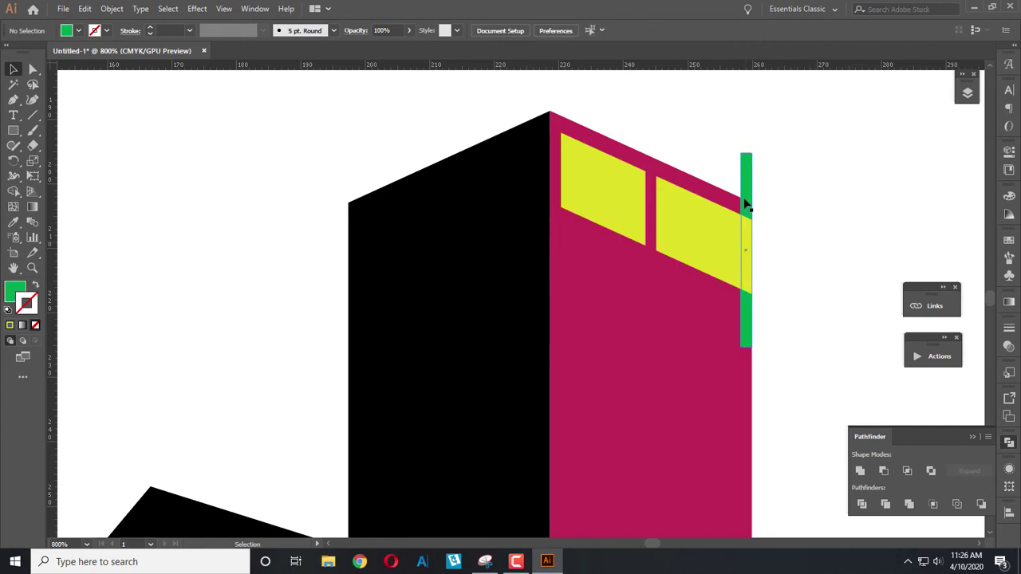
{"action": "left_click", "coordinate": [742, 211]}
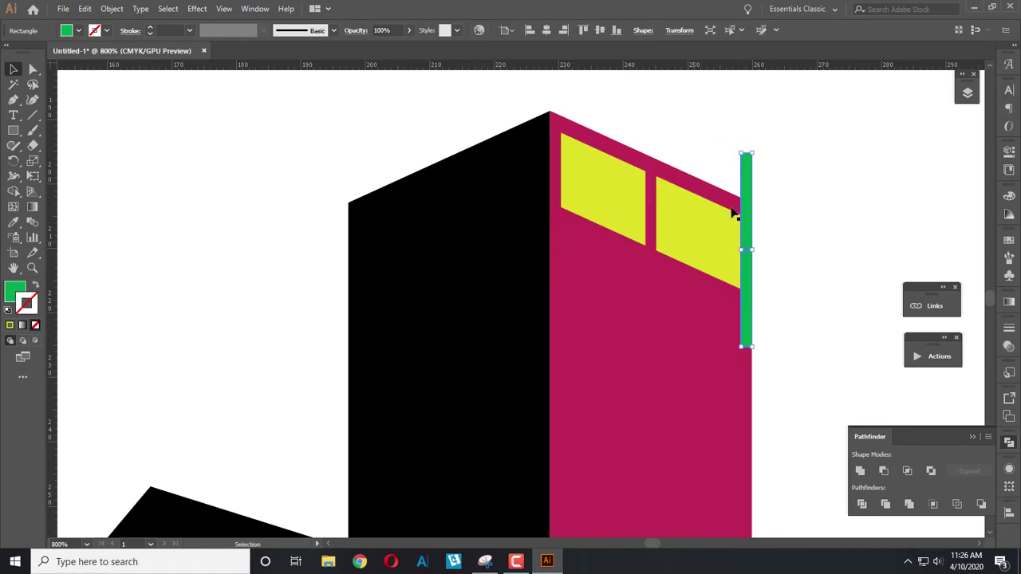
{"action": "left_click", "coordinate": [706, 230], "text": "shift"}
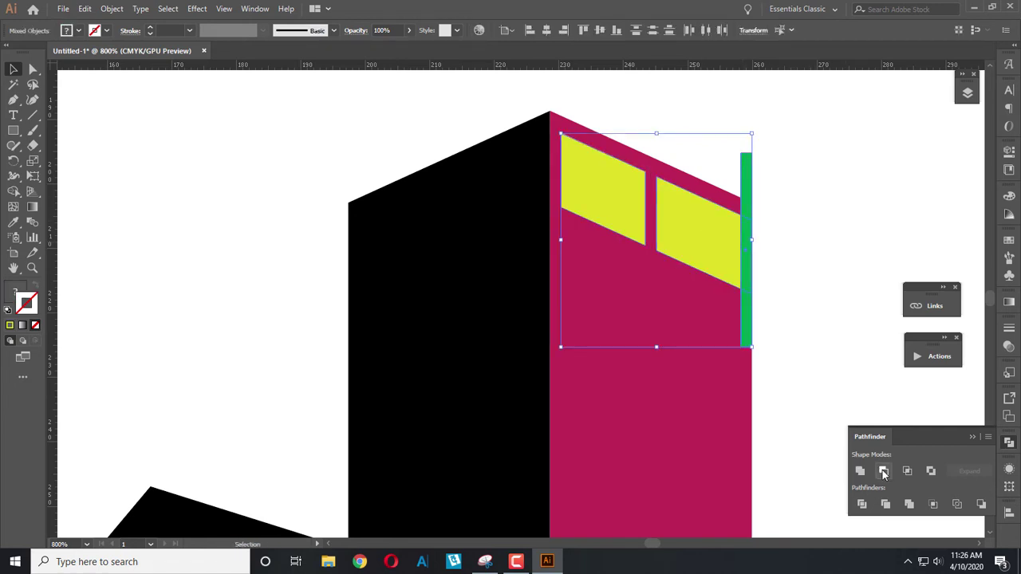
{"action": "left_click", "coordinate": [884, 471]}
{"action": "key", "text": "ctrl+z"}
Step: Ungroup the yellow panes and trim the right pane flush using the right green bar
{"action": "right_click", "coordinate": [695, 246]}
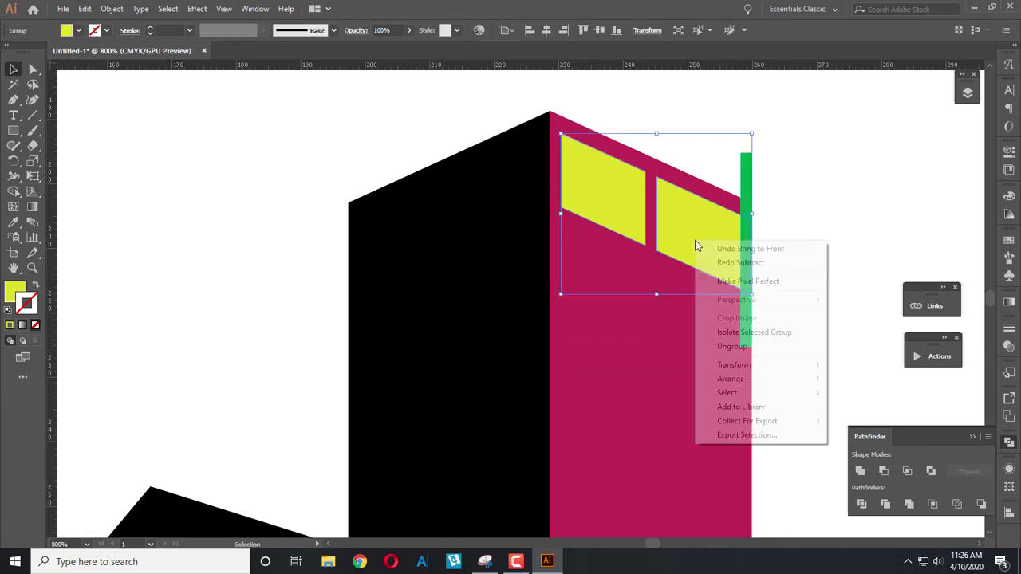
{"action": "left_click", "coordinate": [758, 347]}
{"action": "left_click", "coordinate": [884, 264]}
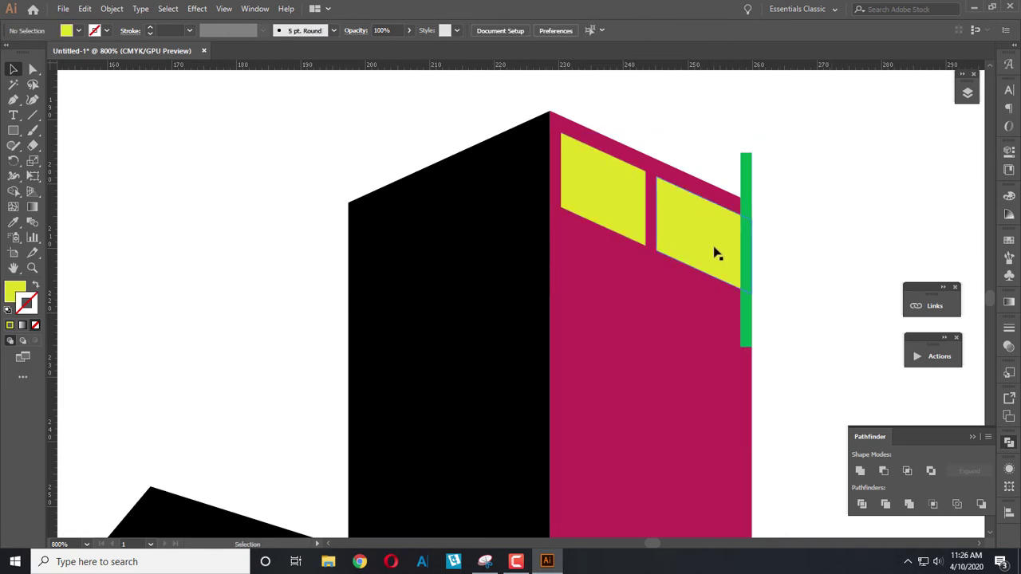
{"action": "left_click", "coordinate": [716, 253]}
{"action": "left_click", "coordinate": [747, 195], "text": "shift"}
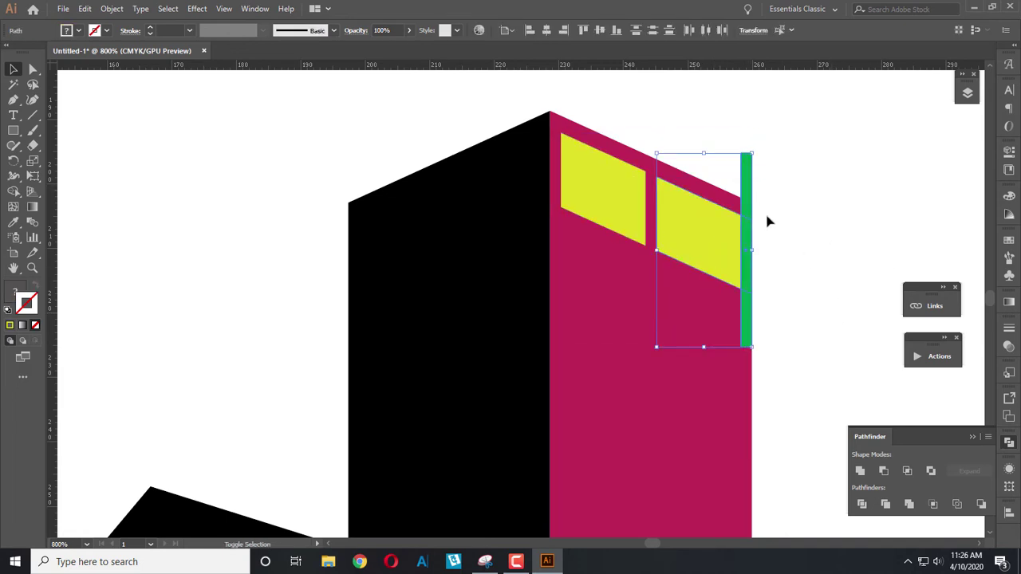
{"action": "left_click", "coordinate": [883, 472]}
{"action": "left_click", "coordinate": [778, 285]}
{"action": "scroll", "coordinate": [774, 303], "scroll_direction": "down", "scroll_amount": 1}
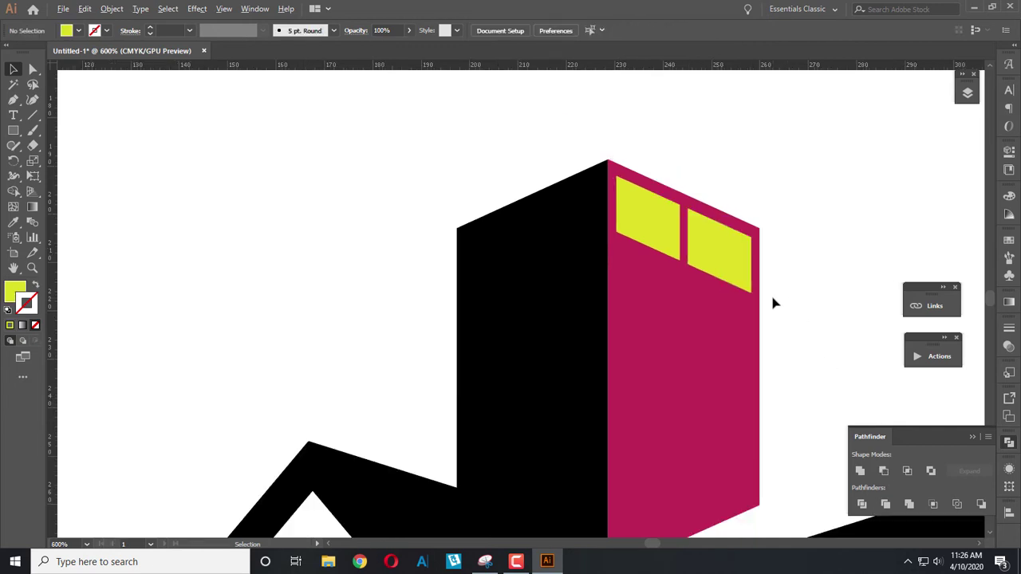
Step: Copy both yellow panes downward as a second row and align them under the originals
{"action": "left_click", "coordinate": [631, 212]}
{"action": "left_click", "coordinate": [726, 235], "text": "shift"}
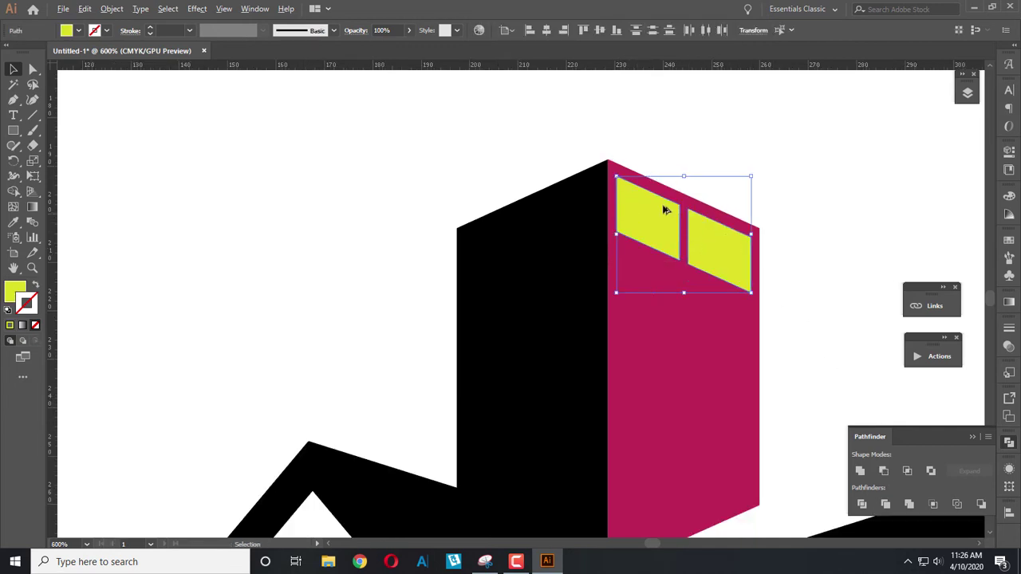
{"action": "left_click_drag", "start_coordinate": [665, 210], "coordinate": [662, 278]}
{"action": "scroll", "coordinate": [661, 279], "scroll_direction": "up", "scroll_amount": 3}
{"action": "scroll", "coordinate": [650, 262], "scroll_direction": "up", "scroll_amount": 2}
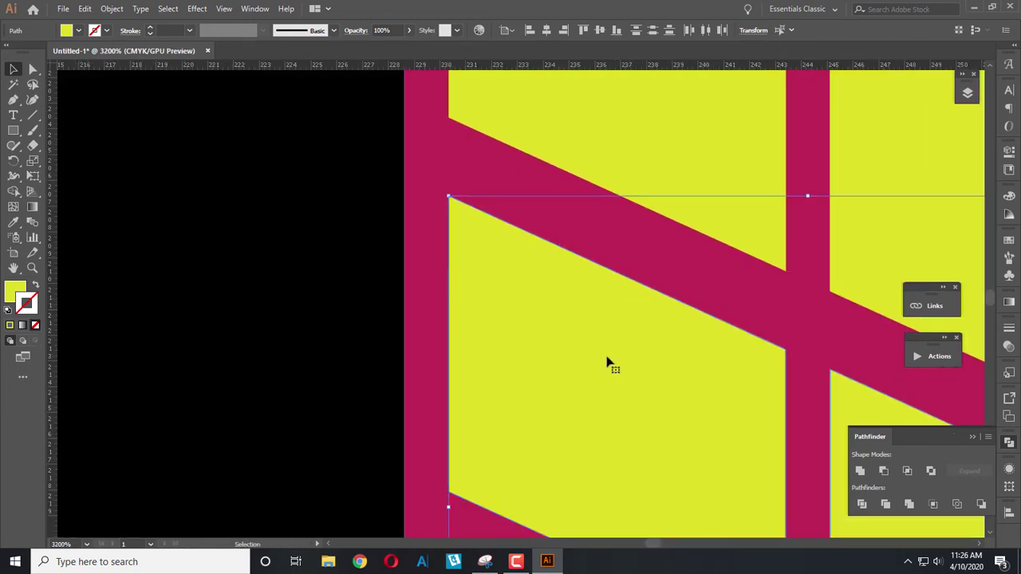
{"action": "left_click_drag", "start_coordinate": [607, 363], "coordinate": [608, 348]}
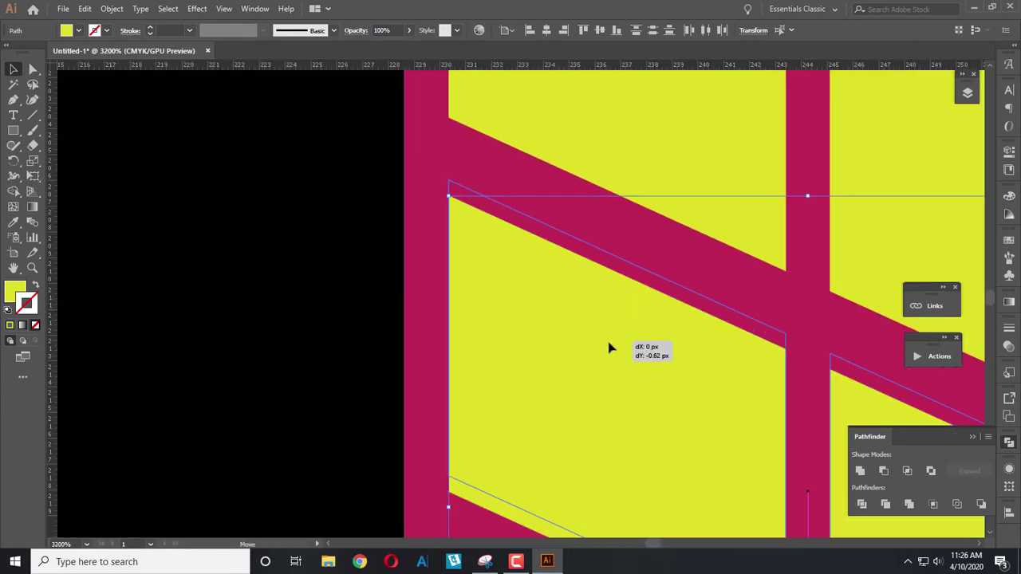
{"action": "left_click_drag", "start_coordinate": [609, 348], "coordinate": [609, 353]}
{"action": "left_click_drag", "start_coordinate": [547, 369], "coordinate": [549, 369]}
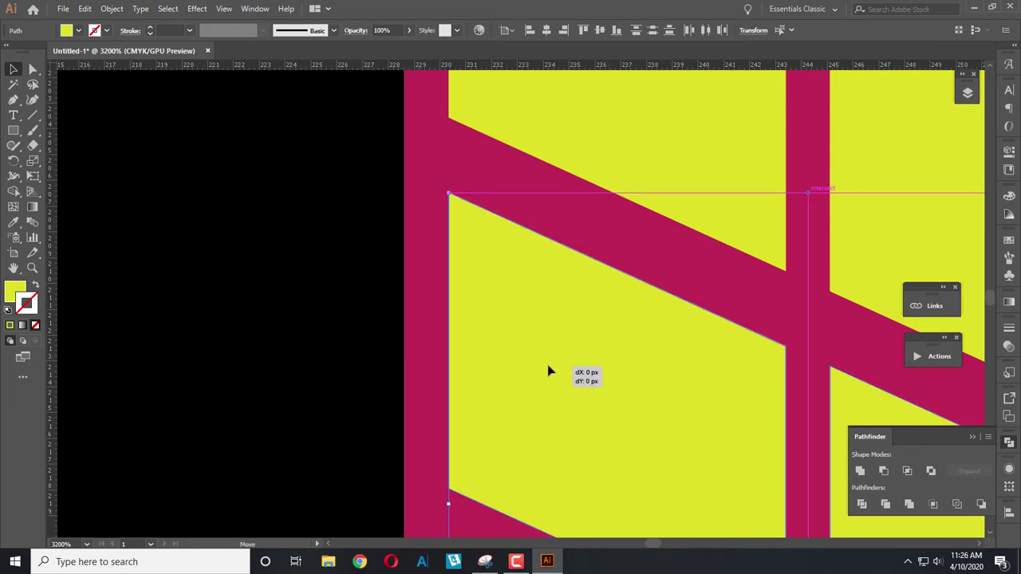
{"action": "scroll", "coordinate": [549, 369], "scroll_direction": "down", "scroll_amount": 2}
{"action": "scroll", "coordinate": [549, 370], "scroll_direction": "down", "scroll_amount": 2}
{"action": "scroll", "coordinate": [549, 369], "scroll_direction": "down", "scroll_amount": 1}
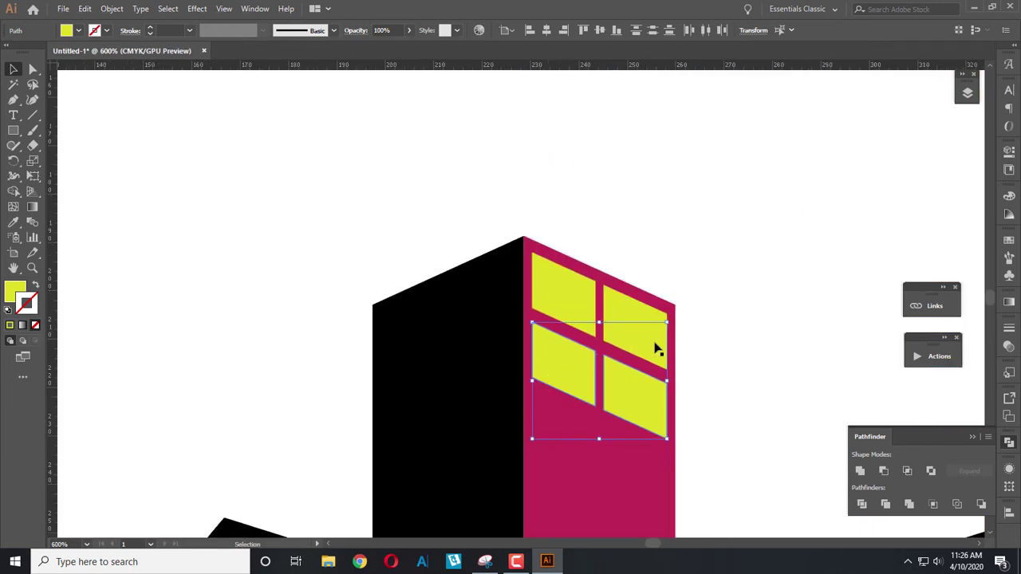
Step: Group the upper pair of window panes
{"action": "left_click", "coordinate": [588, 292]}
{"action": "left_click", "coordinate": [638, 318], "text": "shift"}
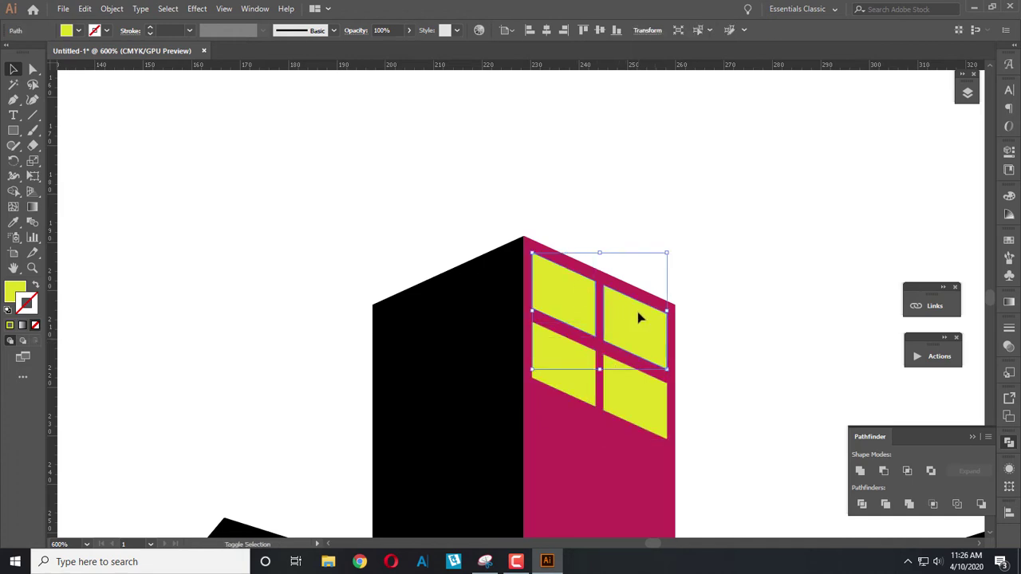
{"action": "right_click", "coordinate": [638, 319]}
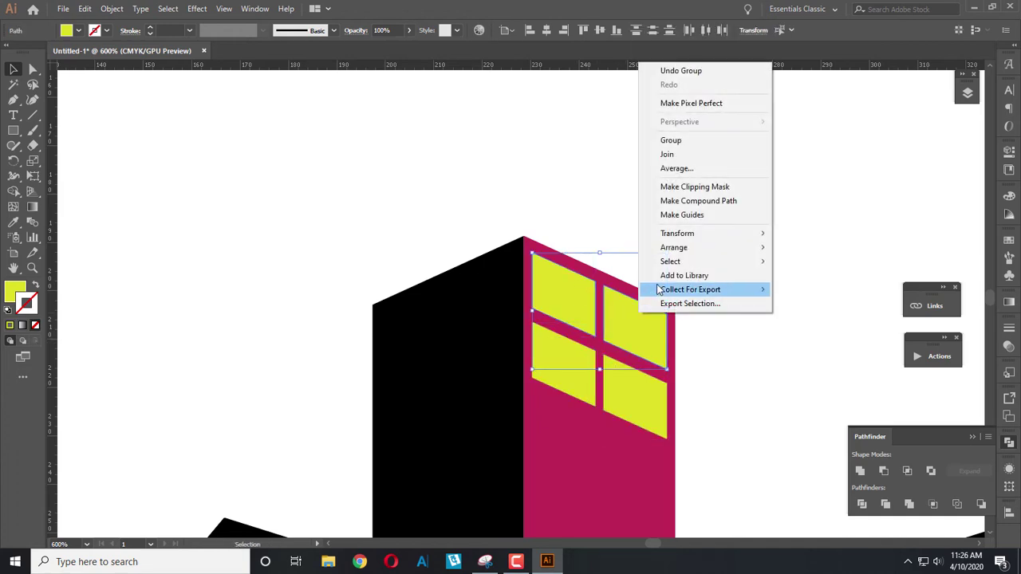
{"action": "left_click", "coordinate": [671, 140]}
{"action": "left_click", "coordinate": [750, 326]}
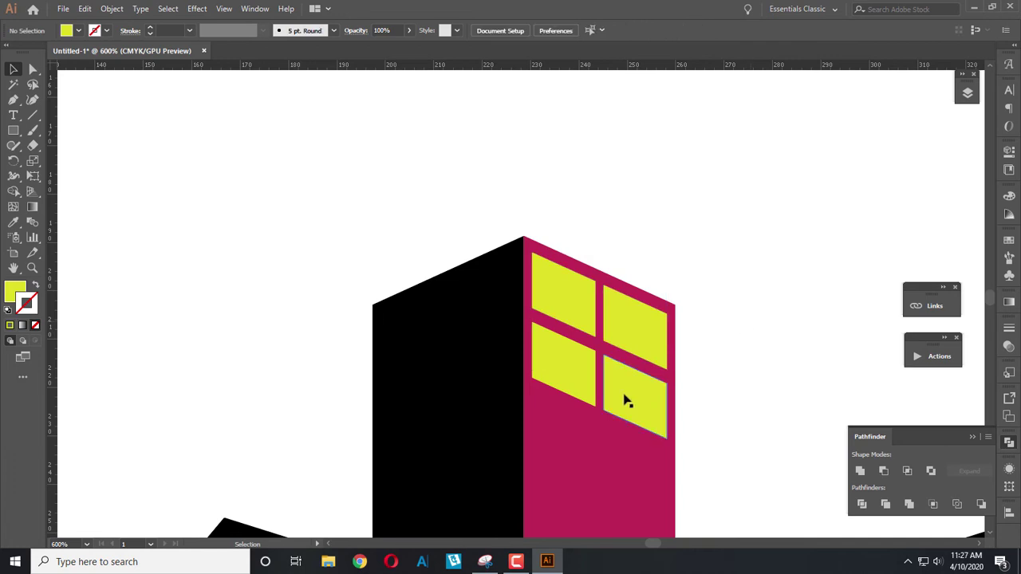
{"action": "left_click", "coordinate": [626, 401]}
{"action": "scroll", "coordinate": [734, 391], "scroll_direction": "down", "scroll_amount": 2}
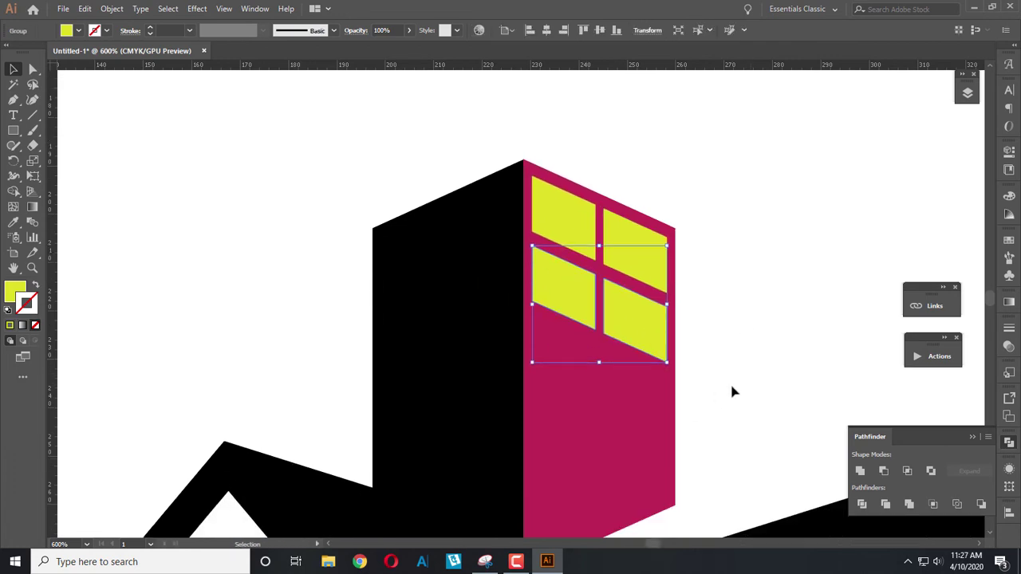
Step: Copy the four-pane window group twice further down the tower
{"action": "left_click", "coordinate": [554, 216], "text": "shift"}
{"action": "left_click_drag", "start_coordinate": [561, 216], "coordinate": [558, 360]}
{"action": "scroll", "coordinate": [558, 361], "scroll_direction": "down", "scroll_amount": 4}
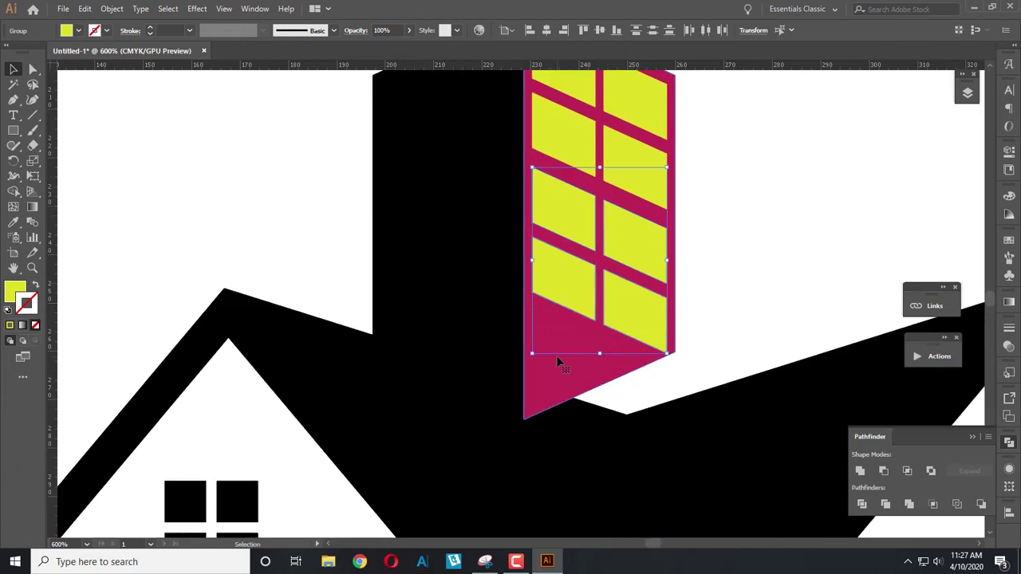
{"action": "left_click_drag", "start_coordinate": [557, 212], "coordinate": [557, 345]}
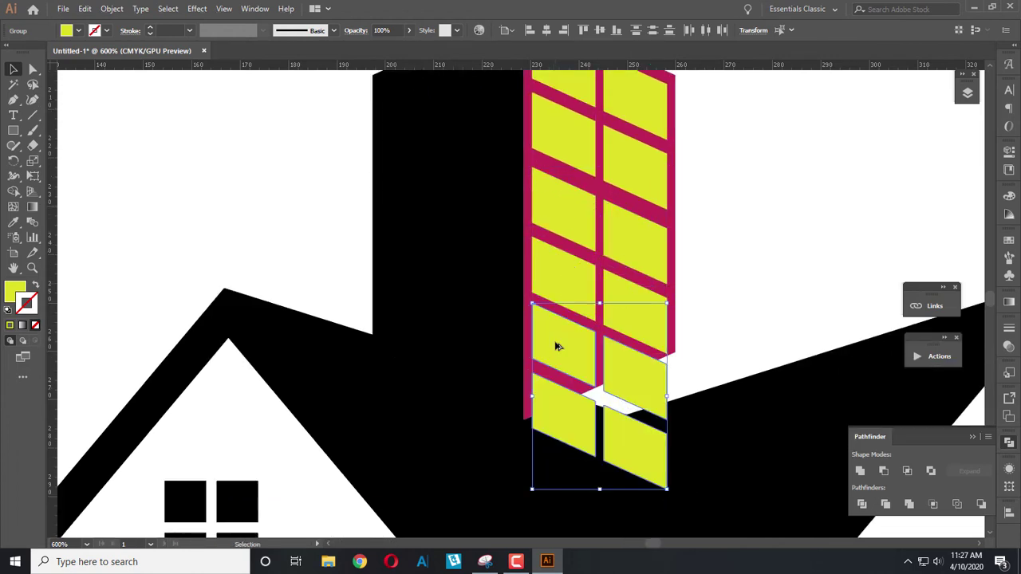
{"action": "left_click", "coordinate": [709, 305]}
Step: Delete the magenta frame behind the windows and select every row of yellow panes
{"action": "left_click", "coordinate": [674, 332]}
{"action": "key", "text": "Delete"}
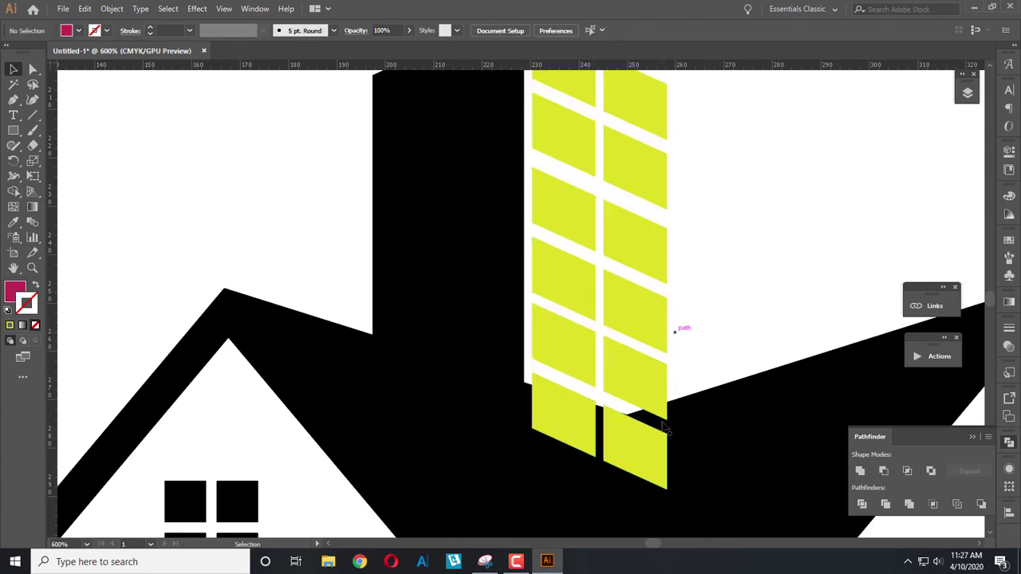
{"action": "left_click", "coordinate": [655, 423]}
{"action": "left_click", "coordinate": [633, 330], "text": "shift"}
{"action": "left_click", "coordinate": [634, 267], "text": "shift"}
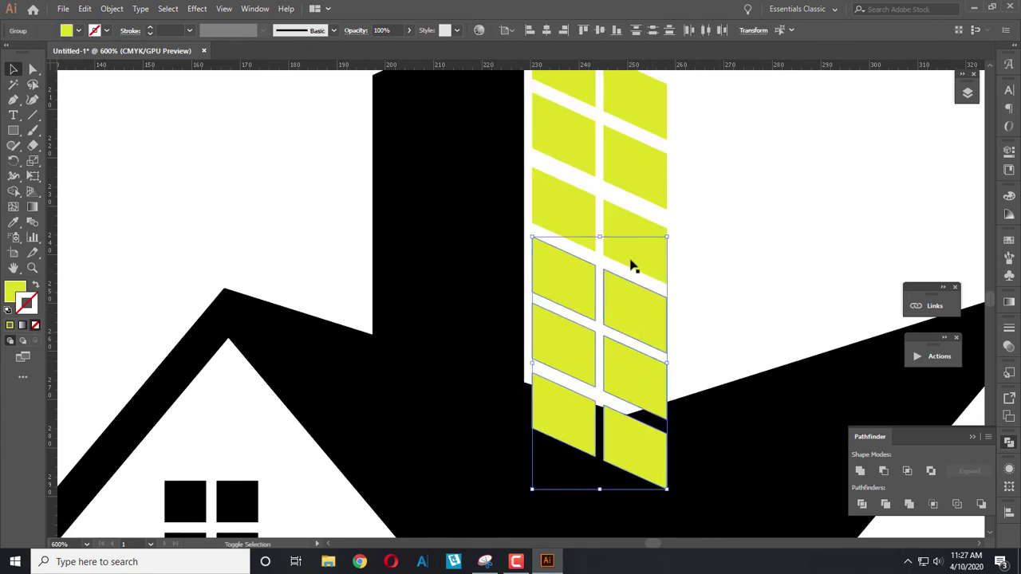
{"action": "left_click", "coordinate": [634, 228], "text": "shift"}
{"action": "left_click", "coordinate": [636, 173], "text": "shift"}
{"action": "left_click", "coordinate": [643, 116], "text": "shift"}
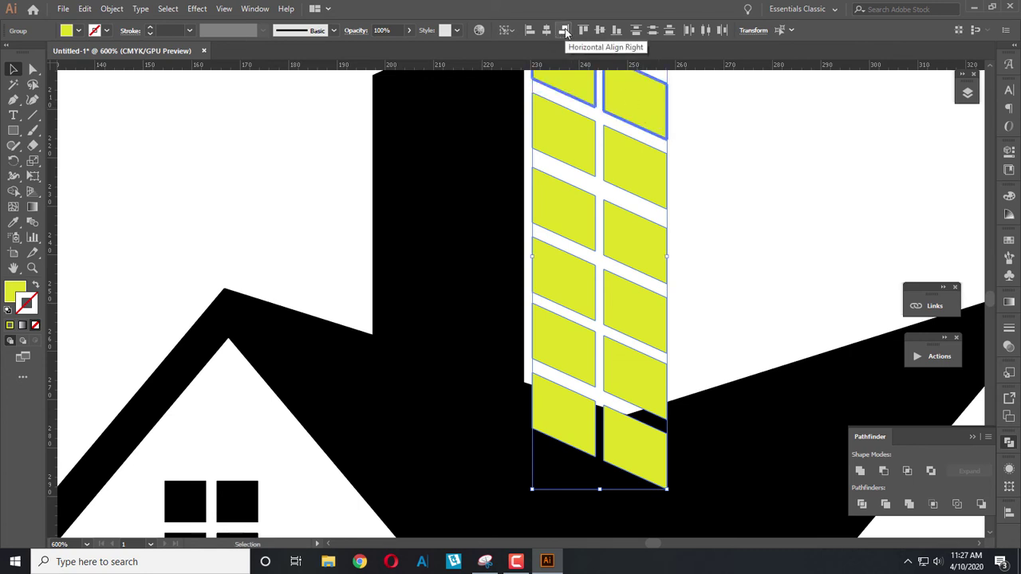
Step: Space the selected window panes evenly top to bottom with Vertical Distribute Center, aligned to selection
{"action": "left_click", "coordinate": [1009, 513]}
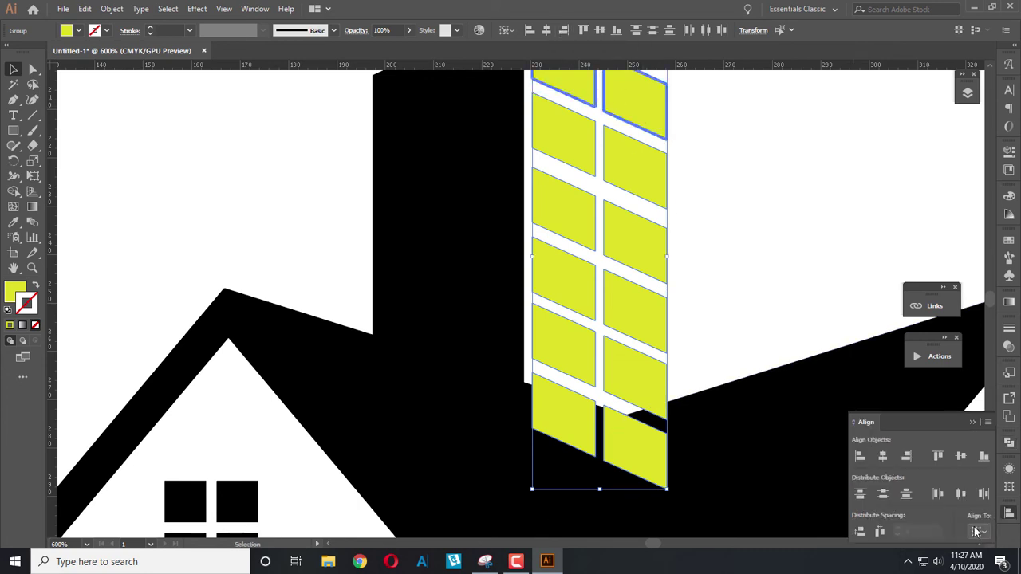
{"action": "left_click", "coordinate": [978, 531]}
{"action": "left_click", "coordinate": [951, 521]}
{"action": "left_click", "coordinate": [979, 531]}
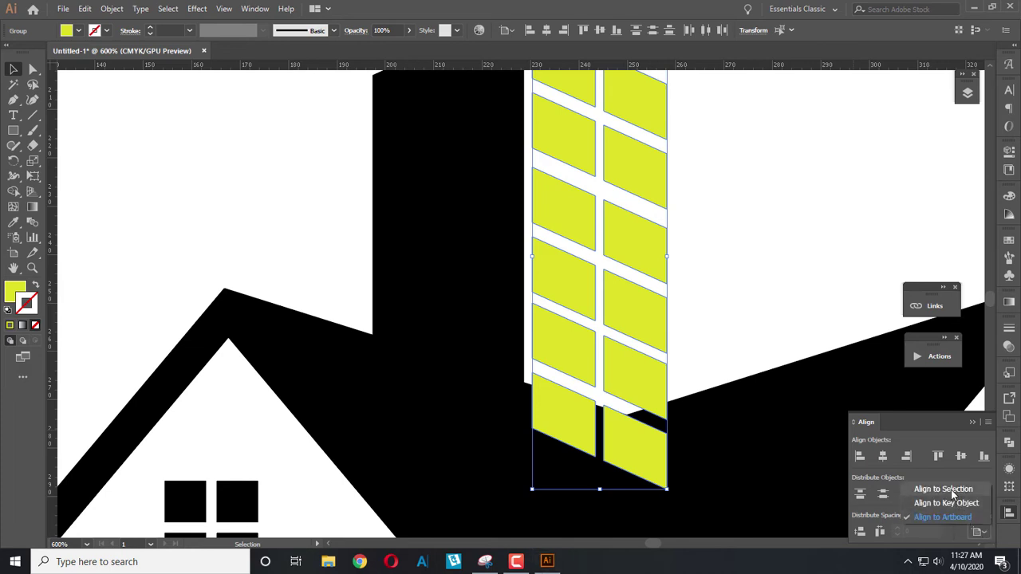
{"action": "left_click", "coordinate": [946, 486]}
{"action": "left_click", "coordinate": [883, 494]}
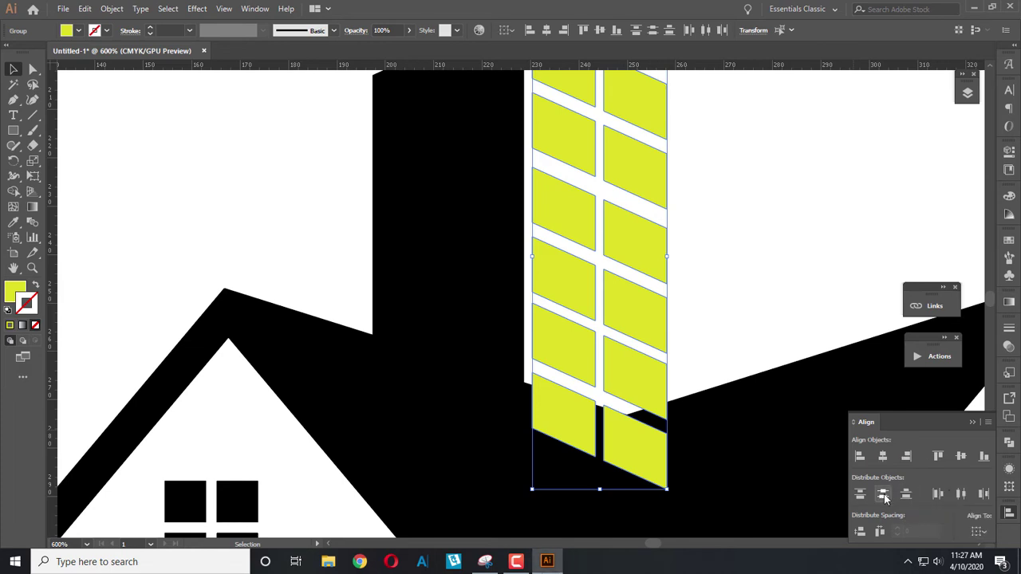
{"action": "scroll", "coordinate": [746, 343], "scroll_direction": "down", "scroll_amount": 1, "text": "alt"}
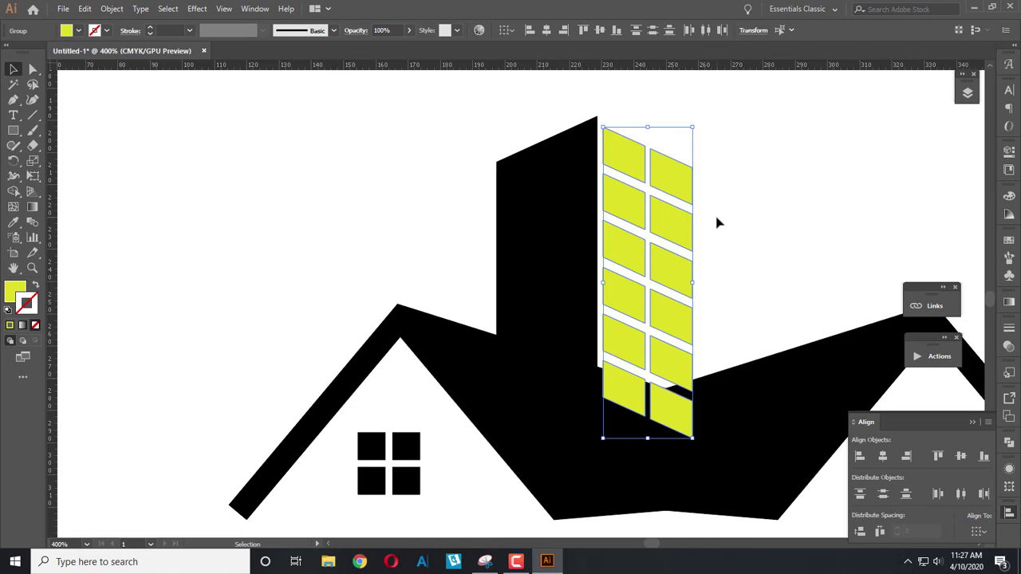
{"action": "left_click", "coordinate": [716, 223]}
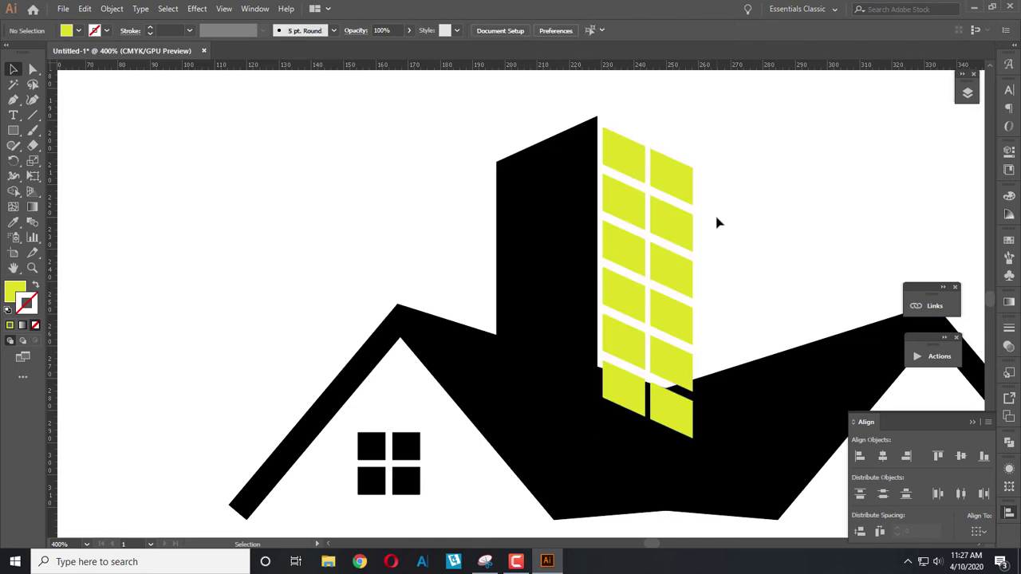
{"action": "scroll", "coordinate": [734, 231], "scroll_direction": "up", "scroll_amount": 1}
{"action": "scroll", "coordinate": [748, 238], "scroll_direction": "up", "scroll_amount": 2}
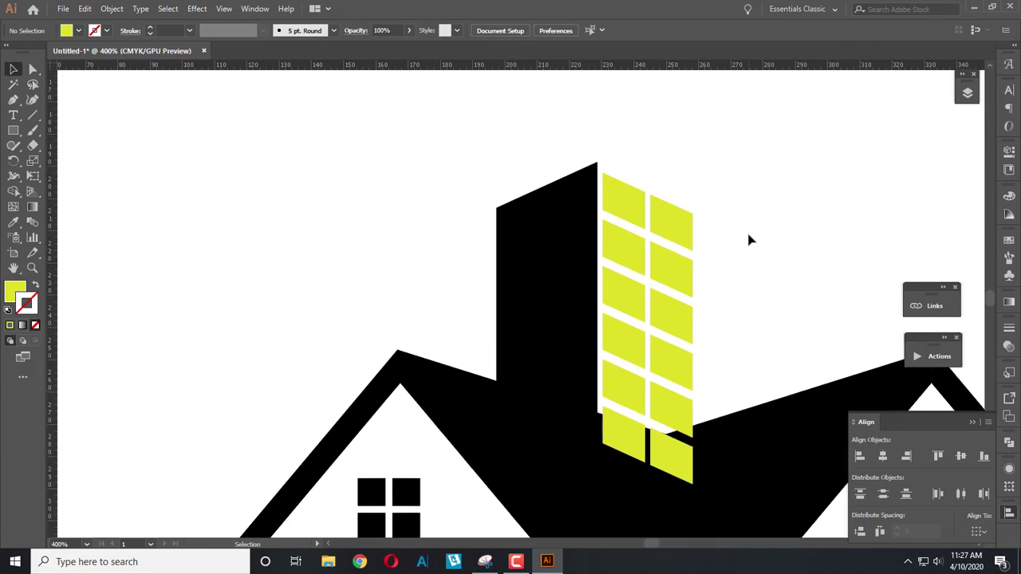
{"action": "scroll", "coordinate": [748, 240], "scroll_direction": "up", "scroll_amount": 2}
{"action": "scroll", "coordinate": [748, 240], "scroll_direction": "up", "scroll_amount": 2}
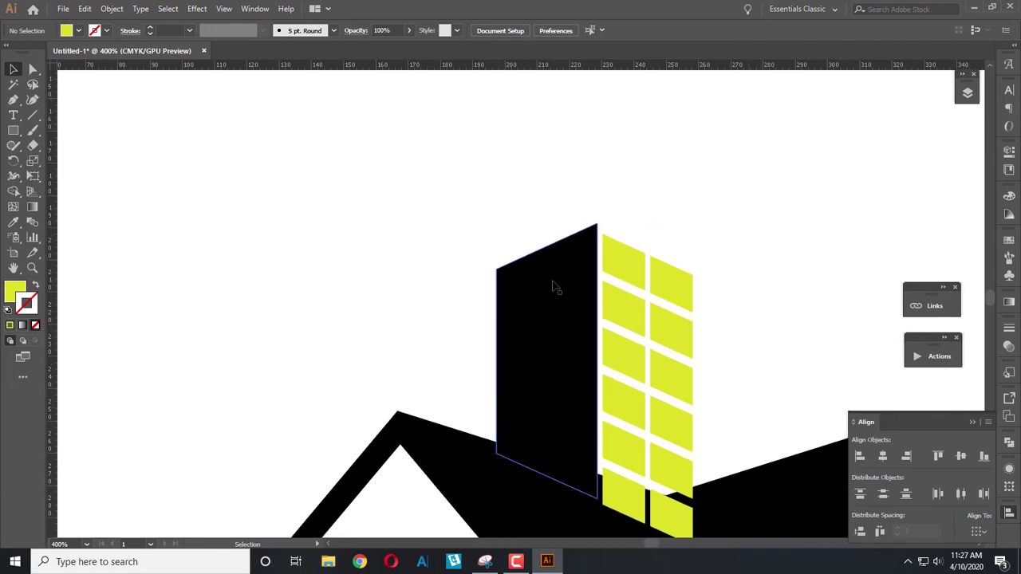
Step: Duplicate the black chimney block to the right and flip the copy horizontally
{"action": "left_click_drag", "start_coordinate": [547, 290], "coordinate": [685, 272]}
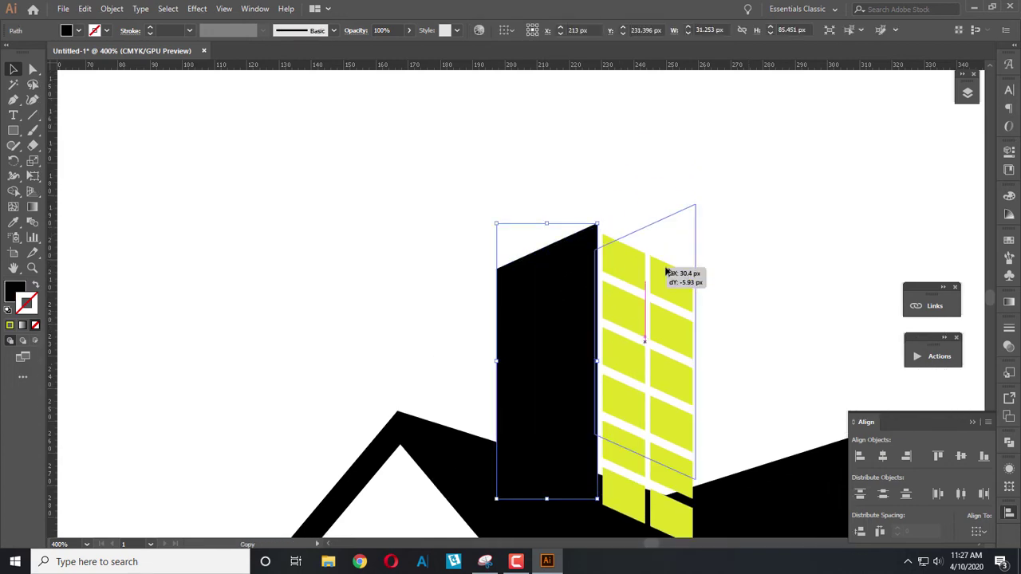
{"action": "scroll", "coordinate": [651, 251], "scroll_direction": "up", "scroll_amount": 3}
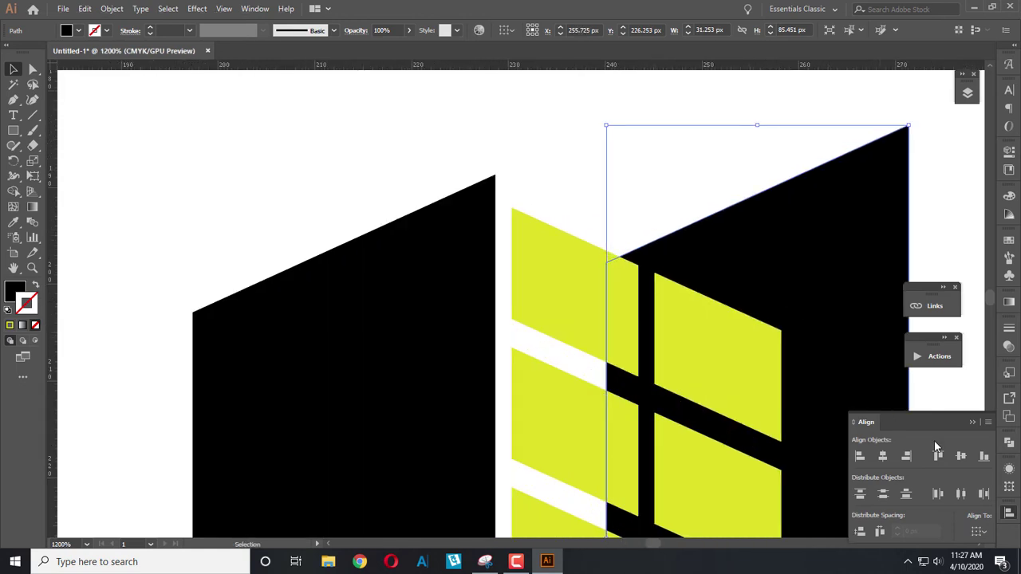
{"action": "left_click", "coordinate": [1009, 513]}
{"action": "left_click", "coordinate": [1009, 486]}
{"action": "left_click", "coordinate": [988, 356]}
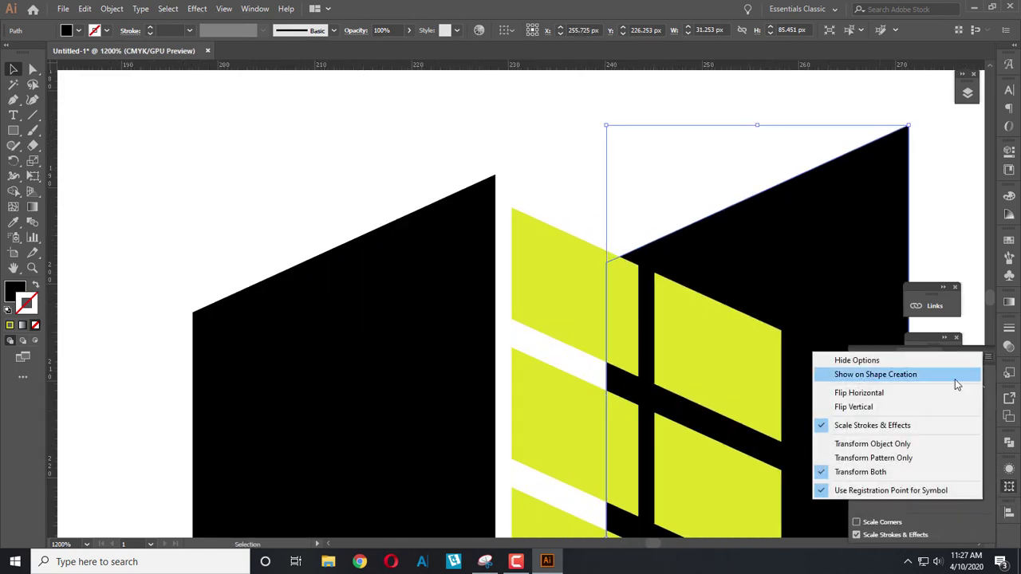
{"action": "left_click", "coordinate": [958, 392]}
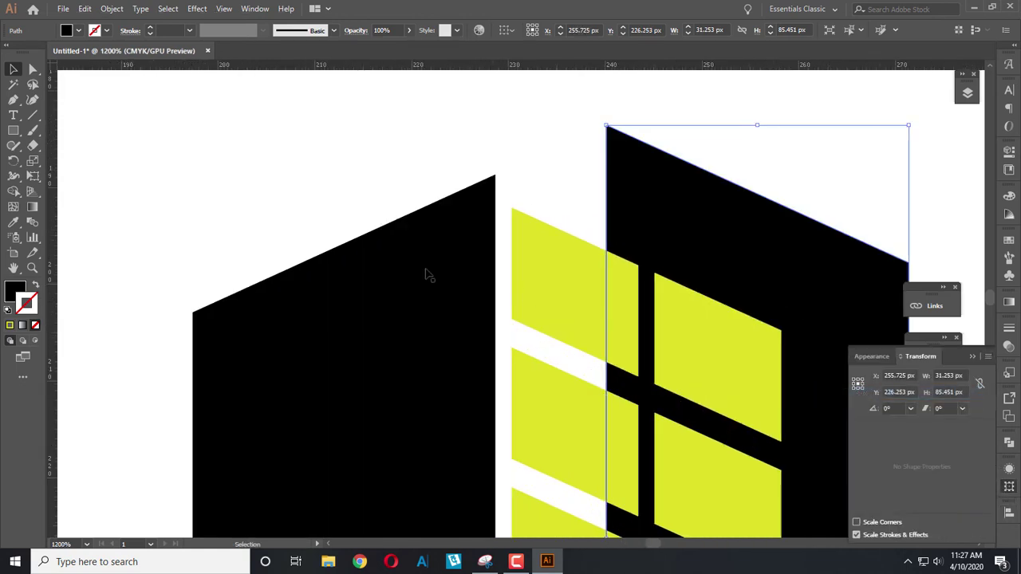
Step: Fill the flipped copy crimson a8133e and snap it flush beside the black block
{"action": "double_click", "coordinate": [22, 292]}
{"action": "type", "text": "a8133e"}
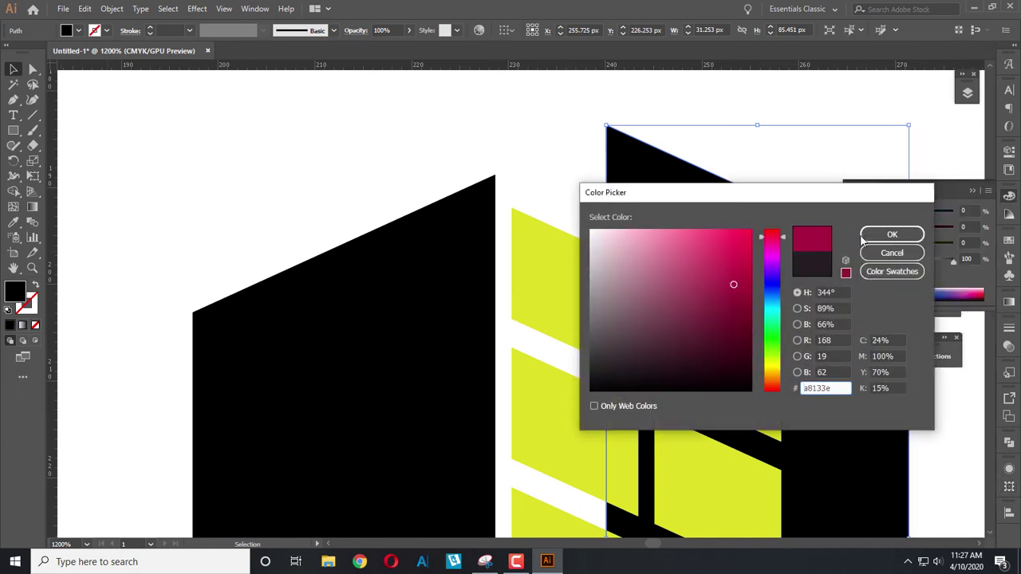
{"action": "left_click", "coordinate": [891, 234]}
{"action": "left_click", "coordinate": [547, 136]}
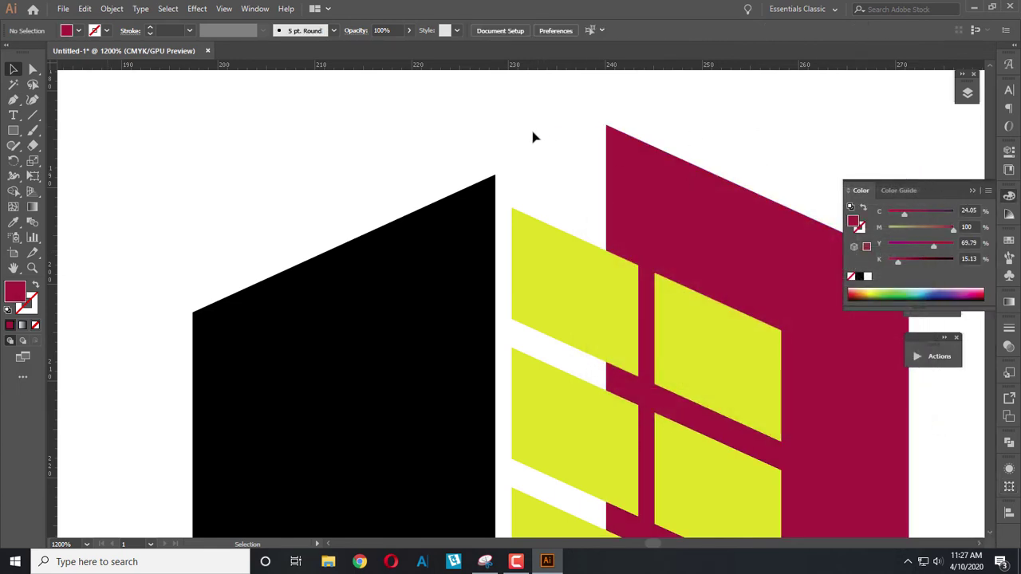
{"action": "scroll", "coordinate": [488, 144], "scroll_direction": "up", "scroll_amount": 3}
{"action": "mouse_move", "coordinate": [807, 154]}
{"action": "left_mouse_down"}
{"action": "mouse_move", "coordinate": [534, 276]}
{"action": "mouse_move", "coordinate": [520, 253]}
{"action": "left_mouse_up"}
{"action": "scroll", "coordinate": [536, 265], "scroll_direction": "up", "scroll_amount": 2}
{"action": "scroll", "coordinate": [522, 249], "scroll_direction": "down", "scroll_amount": 7}
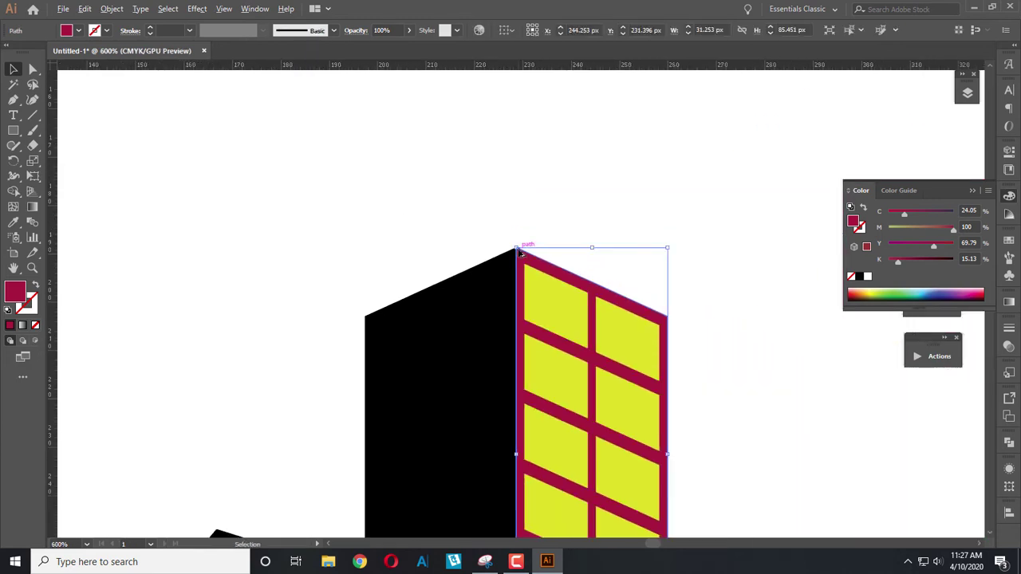
{"action": "scroll", "coordinate": [559, 232], "scroll_direction": "down", "scroll_amount": 3}
{"action": "left_click", "coordinate": [616, 236]}
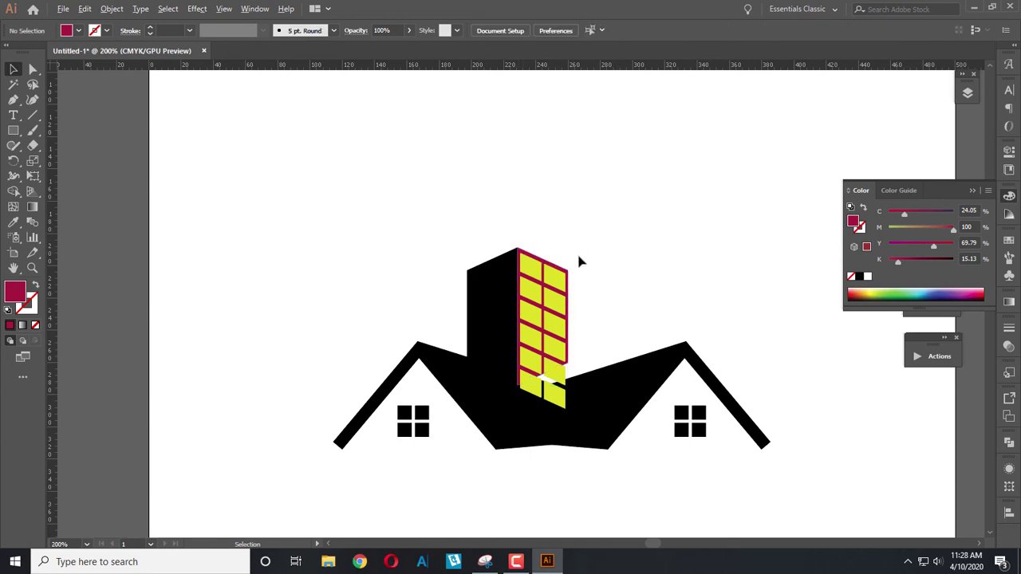
Step: Place a raised copy of the black chimney face up-right and Unite both into one tall tower
{"action": "scroll", "coordinate": [563, 265], "scroll_direction": "up", "scroll_amount": 2}
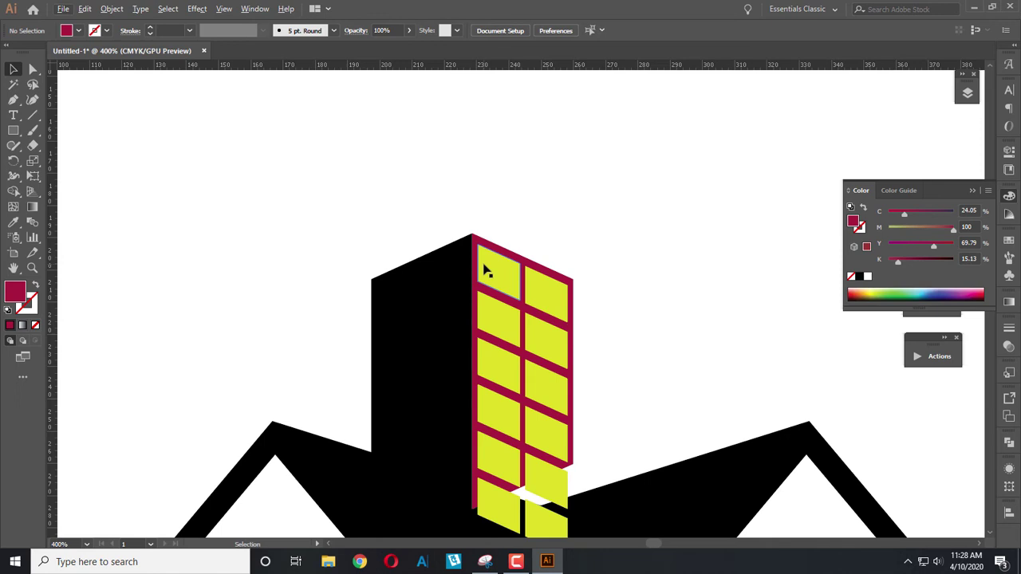
{"action": "left_click", "coordinate": [420, 289]}
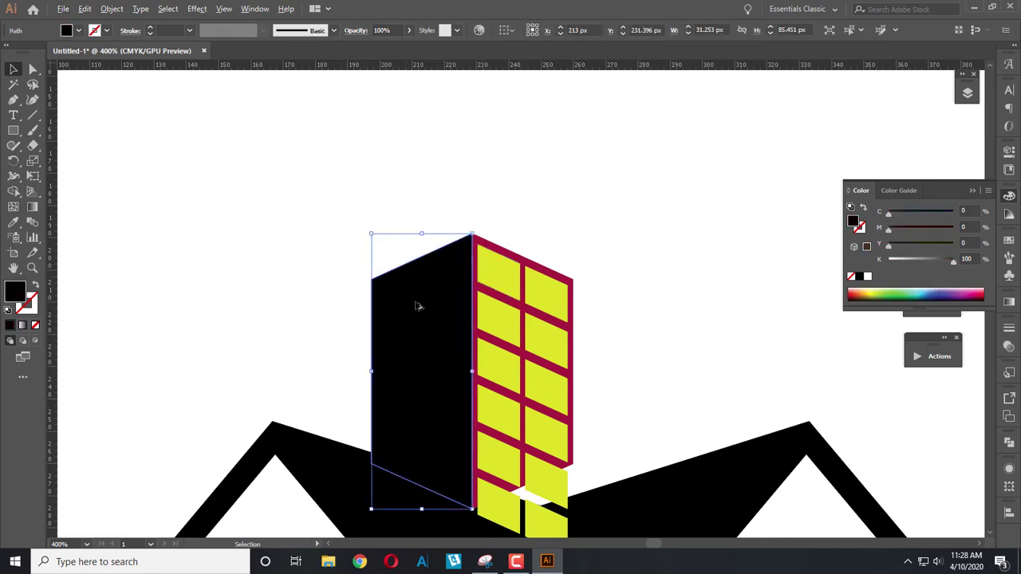
{"action": "mouse_move", "coordinate": [417, 306]}
{"action": "left_mouse_down"}
{"action": "mouse_move", "coordinate": [549, 165]}
{"action": "mouse_move", "coordinate": [550, 321]}
{"action": "left_mouse_up"}
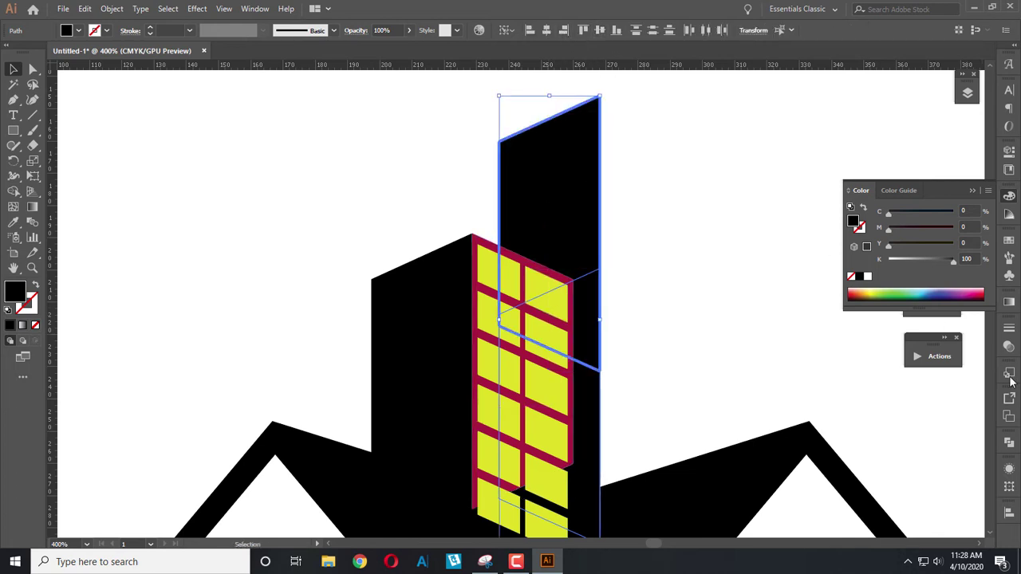
{"action": "left_click", "coordinate": [1009, 445]}
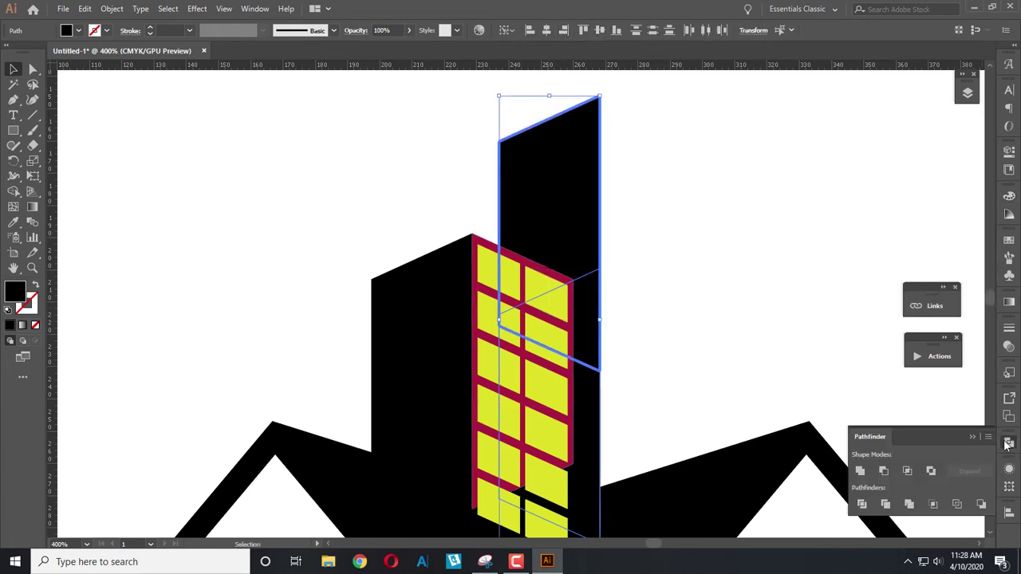
{"action": "left_click", "coordinate": [861, 473]}
{"action": "left_click", "coordinate": [742, 296]}
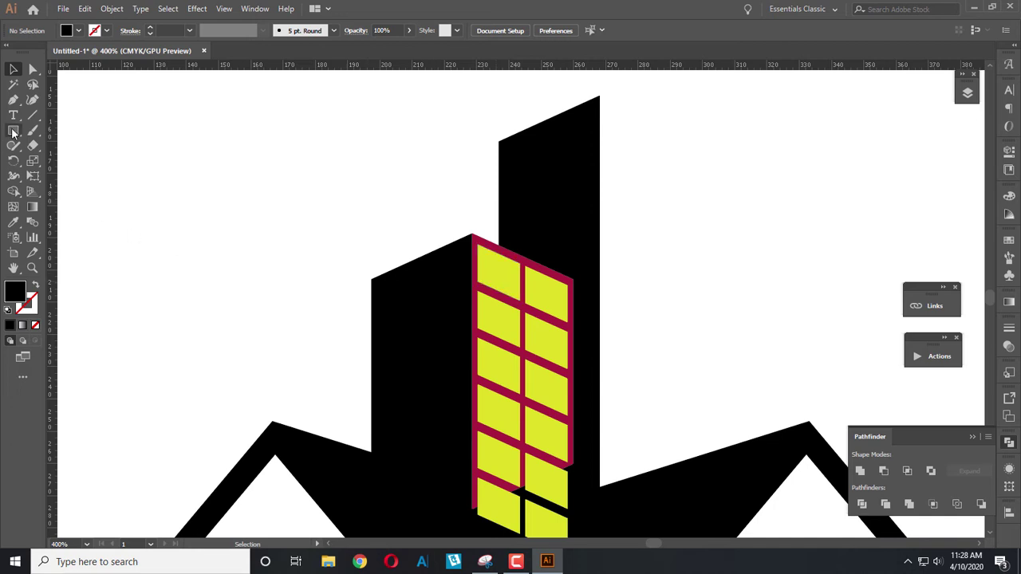
Step: Copy the tall black tower to the right, flip it horizontally, and fill it crimson b21d47
{"action": "left_click", "coordinate": [559, 165]}
{"action": "left_click_drag", "start_coordinate": [558, 165], "coordinate": [661, 166]}
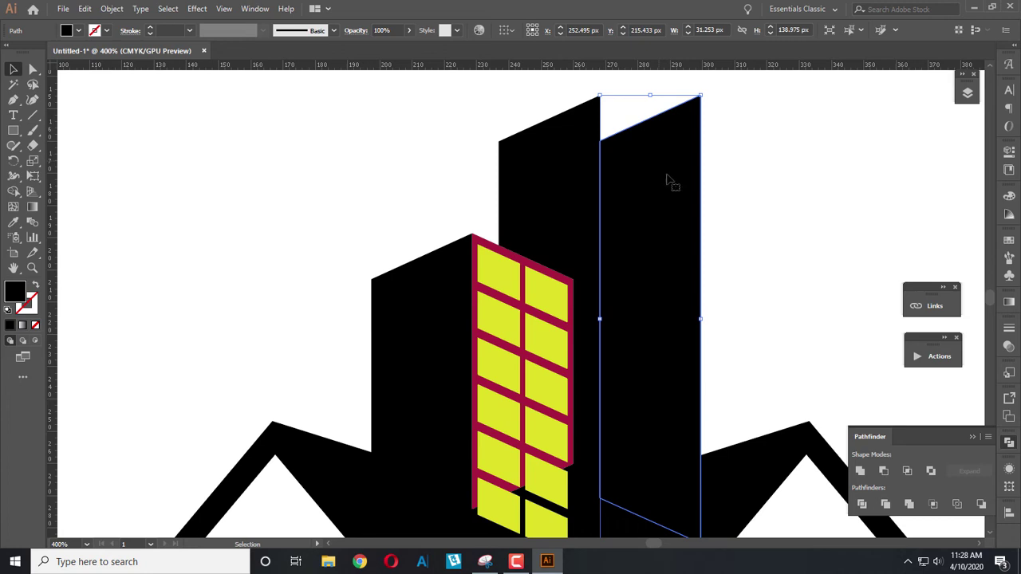
{"action": "left_click", "coordinate": [1010, 482]}
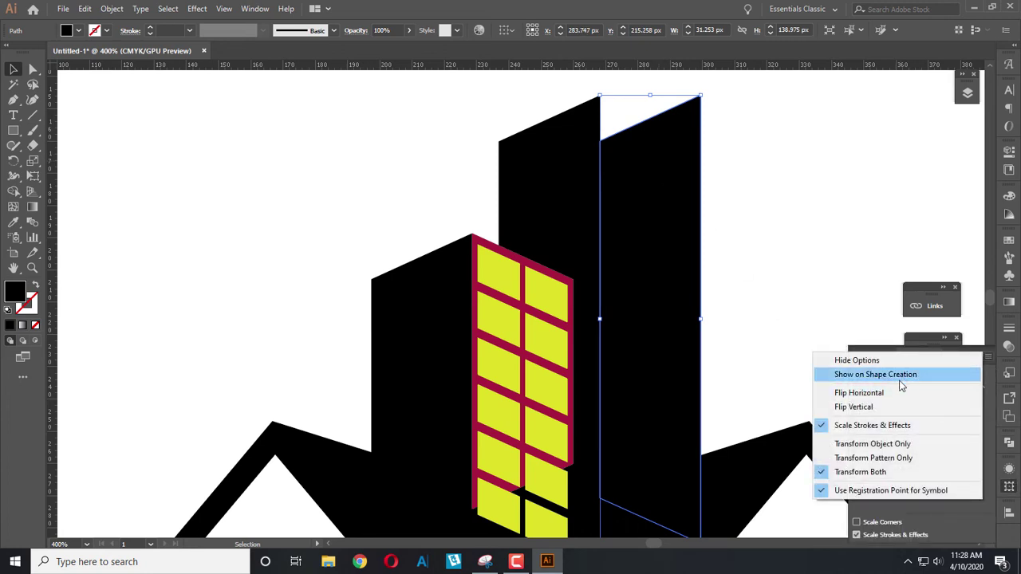
{"action": "left_click", "coordinate": [894, 392]}
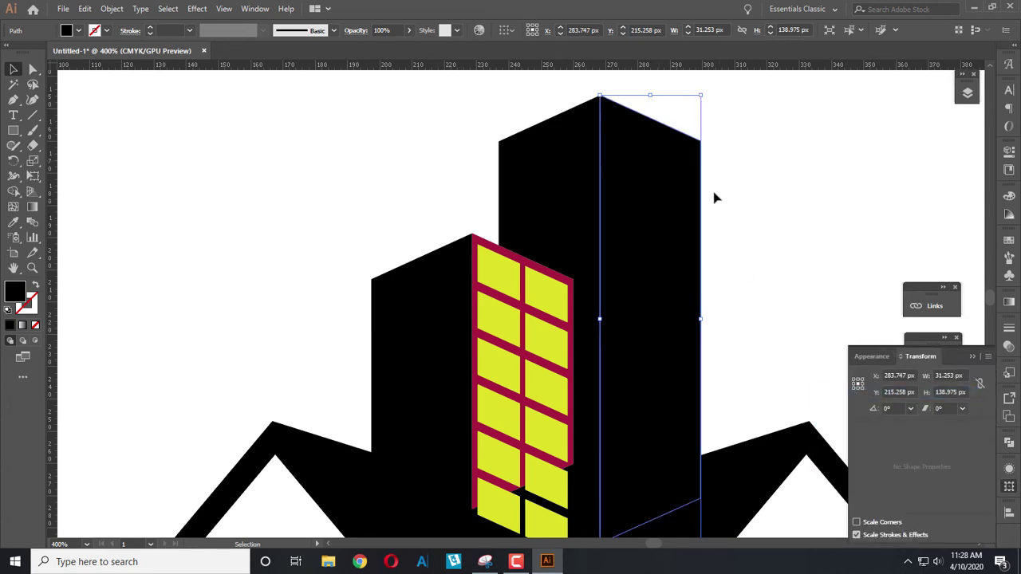
{"action": "double_click", "coordinate": [17, 297]}
{"action": "type", "text": "b21d47"}
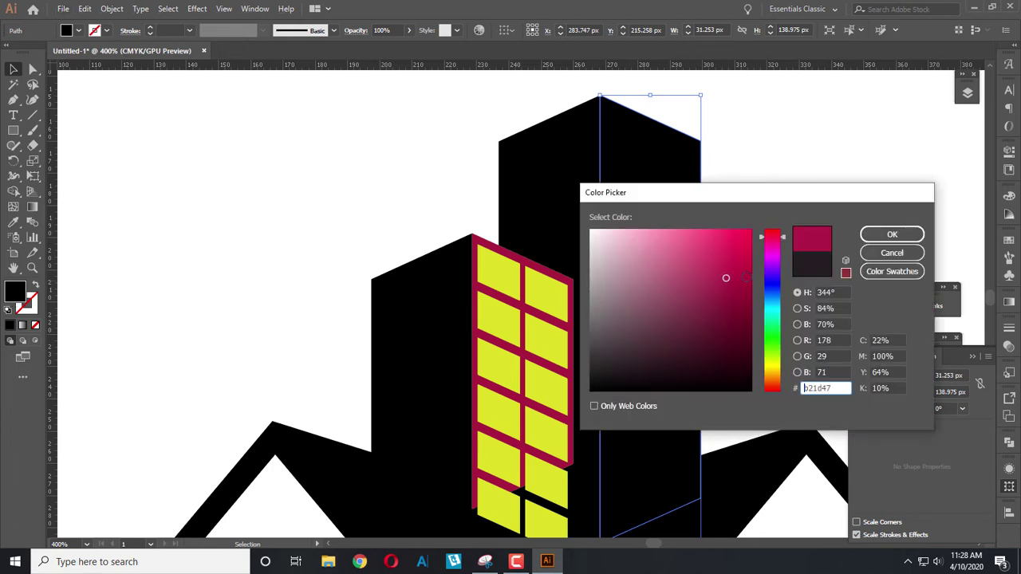
{"action": "left_click", "coordinate": [892, 234]}
{"action": "left_click", "coordinate": [766, 176]}
Step: Fit the crimson face flush against the black tower's edge at the peak, then view the whole logo
{"action": "scroll", "coordinate": [590, 75], "scroll_direction": "up", "scroll_amount": 3}
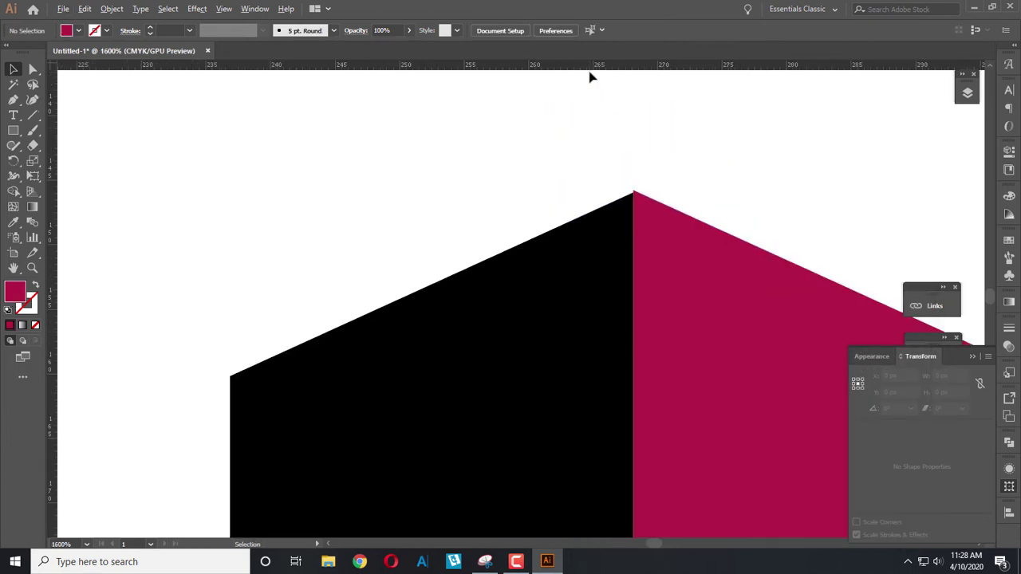
{"action": "scroll", "coordinate": [648, 219], "scroll_direction": "up", "scroll_amount": 2}
{"action": "mouse_move", "coordinate": [666, 233]}
{"action": "left_mouse_down"}
{"action": "mouse_move", "coordinate": [690, 291]}
{"action": "mouse_move", "coordinate": [690, 278]}
{"action": "left_mouse_up"}
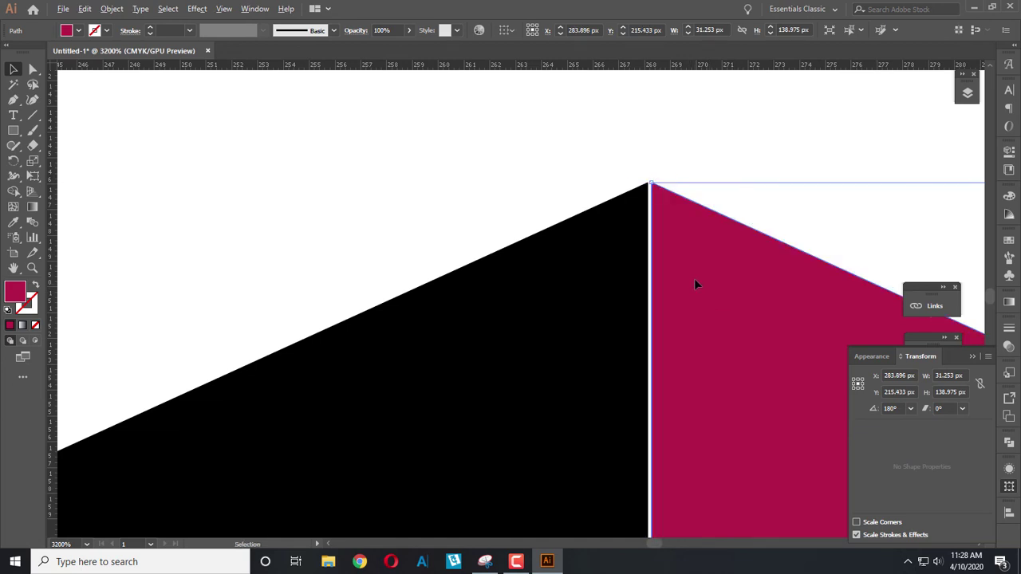
{"action": "scroll", "coordinate": [694, 278], "scroll_direction": "down", "scroll_amount": 1}
{"action": "scroll", "coordinate": [695, 279], "scroll_direction": "up", "scroll_amount": 2}
{"action": "scroll", "coordinate": [698, 278], "scroll_direction": "up", "scroll_amount": 4}
{"action": "mouse_move", "coordinate": [751, 244]}
{"action": "left_mouse_down"}
{"action": "mouse_move", "coordinate": [735, 252]}
{"action": "mouse_move", "coordinate": [738, 244]}
{"action": "left_mouse_up"}
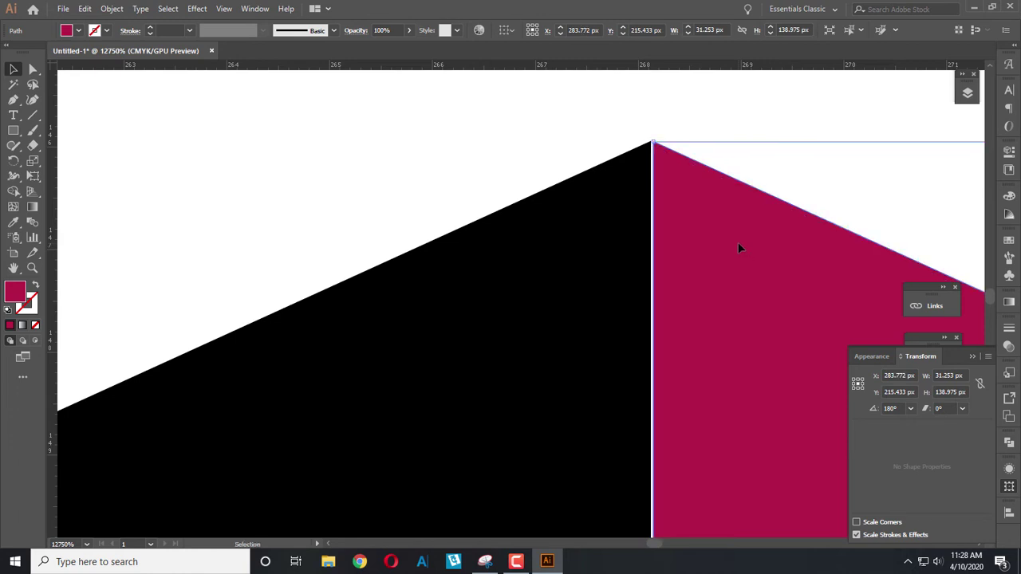
{"action": "scroll", "coordinate": [691, 140], "scroll_direction": "up", "scroll_amount": 1}
{"action": "left_click_drag", "start_coordinate": [801, 275], "coordinate": [794, 277]}
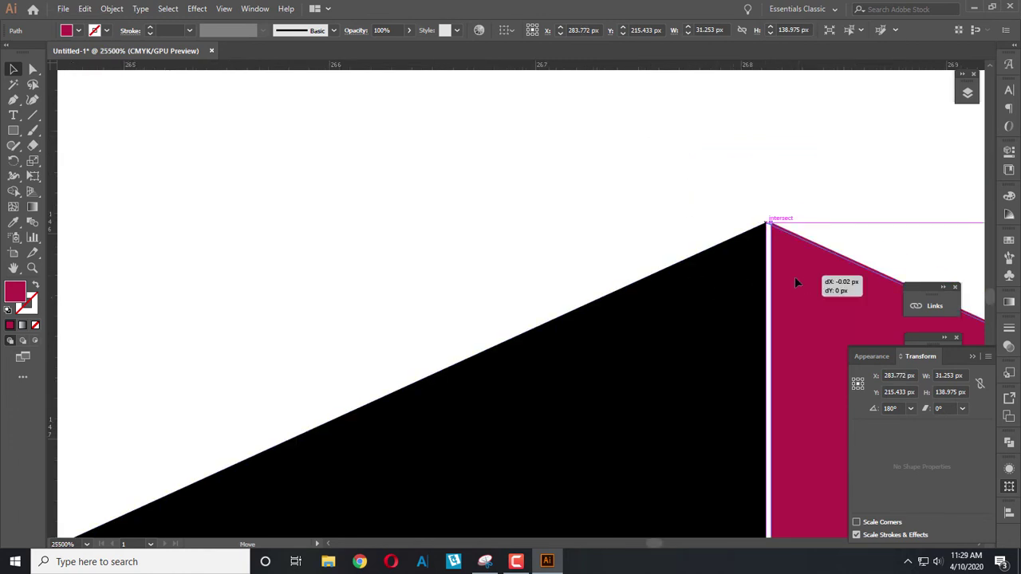
{"action": "left_click", "coordinate": [675, 210]}
{"action": "scroll", "coordinate": [798, 269], "scroll_direction": "down", "scroll_amount": 3}
{"action": "scroll", "coordinate": [798, 269], "scroll_direction": "down", "scroll_amount": 5}
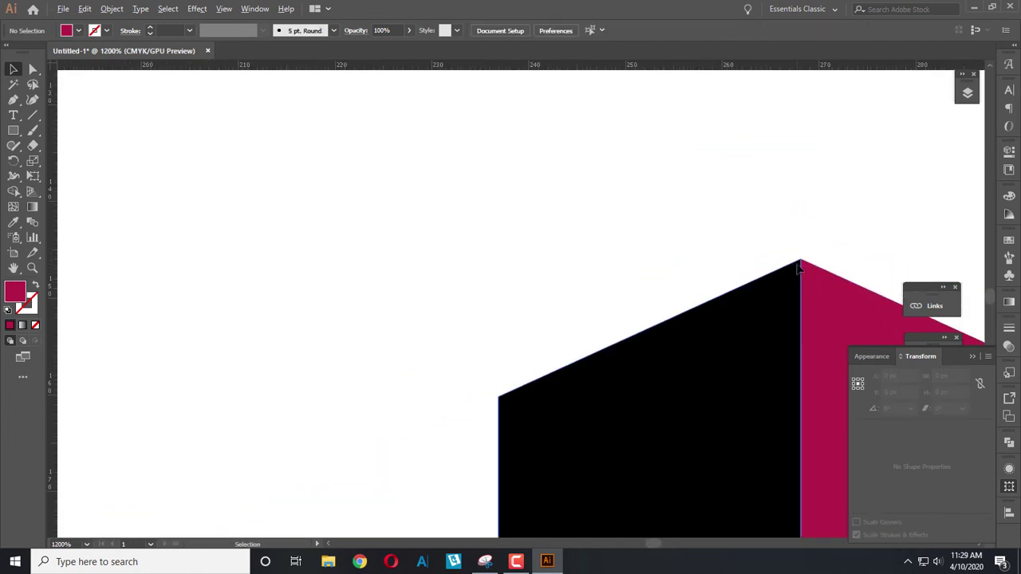
{"action": "scroll", "coordinate": [805, 277], "scroll_direction": "down", "scroll_amount": 5}
{"action": "left_click_drag", "start_coordinate": [825, 287], "coordinate": [625, 272]}
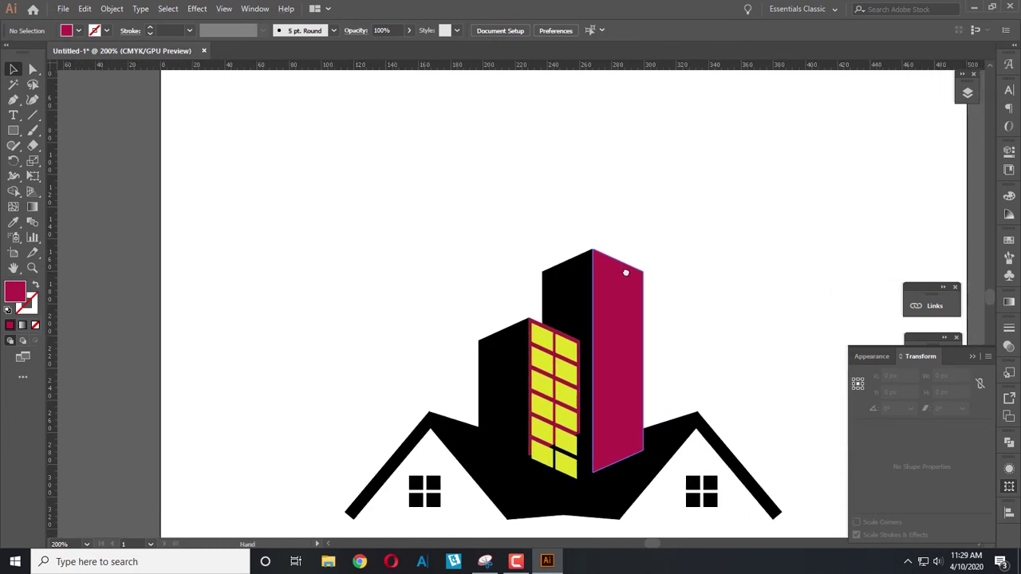
{"action": "scroll", "coordinate": [611, 264], "scroll_direction": "up", "scroll_amount": 3}
Step: Duplicate the tower's crimson face slightly lower and recolour the copy green 44b270
{"action": "scroll", "coordinate": [613, 265], "scroll_direction": "up", "scroll_amount": 1}
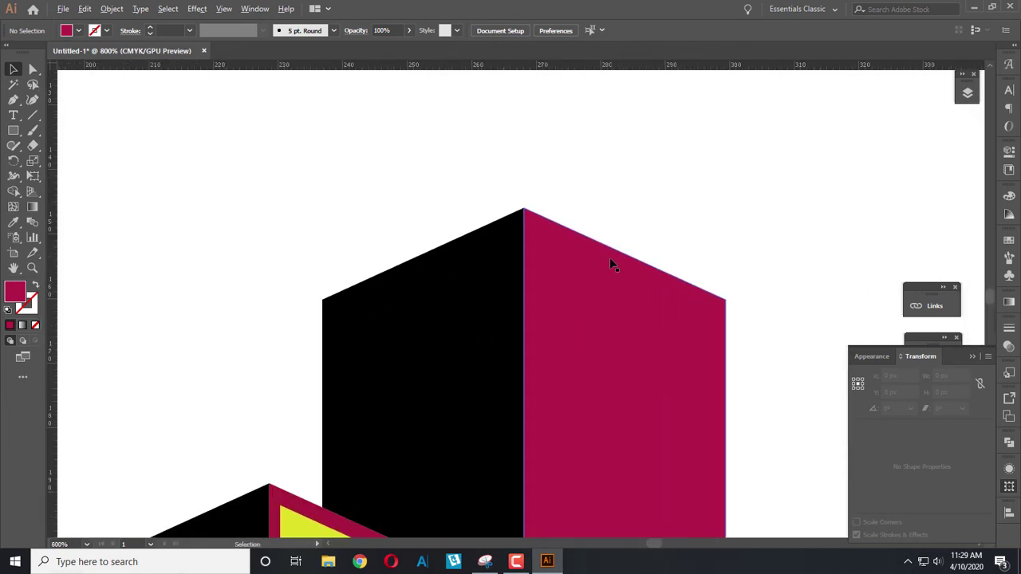
{"action": "left_click", "coordinate": [587, 271]}
{"action": "left_click_drag", "start_coordinate": [580, 260], "coordinate": [578, 274]}
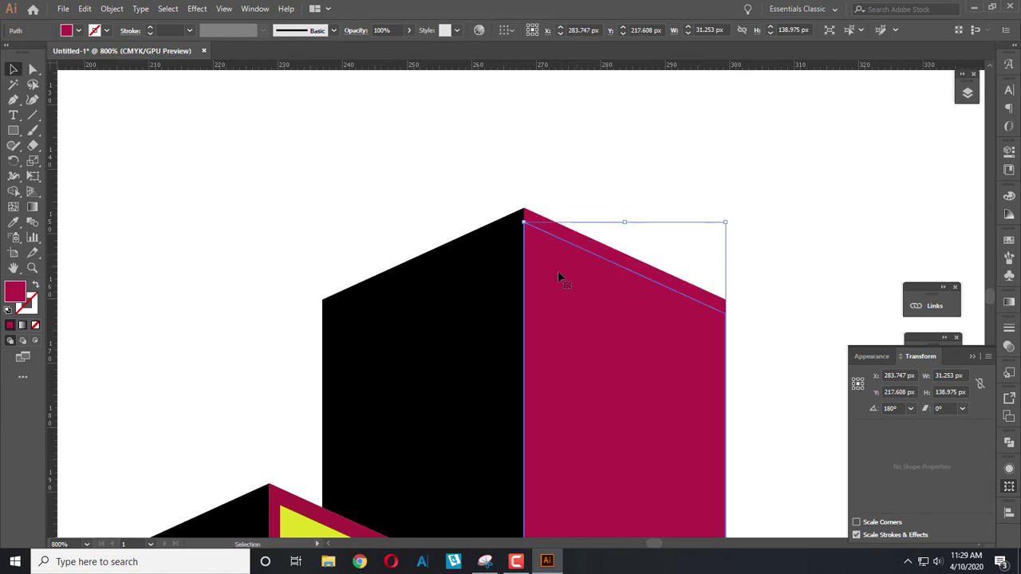
{"action": "double_click", "coordinate": [15, 292]}
{"action": "type", "text": "b54367"}
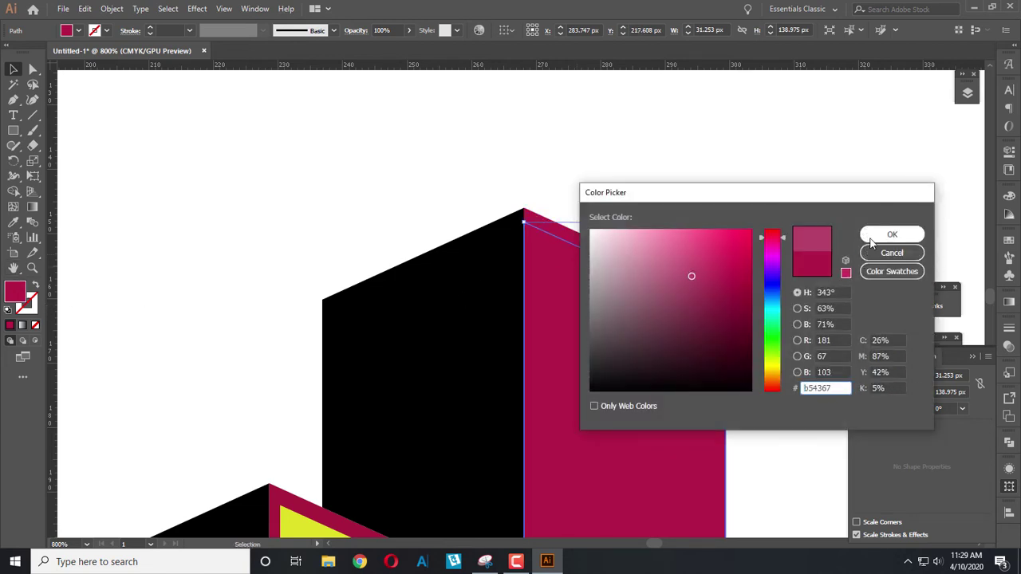
{"action": "left_click", "coordinate": [872, 237]}
{"action": "double_click", "coordinate": [11, 292]}
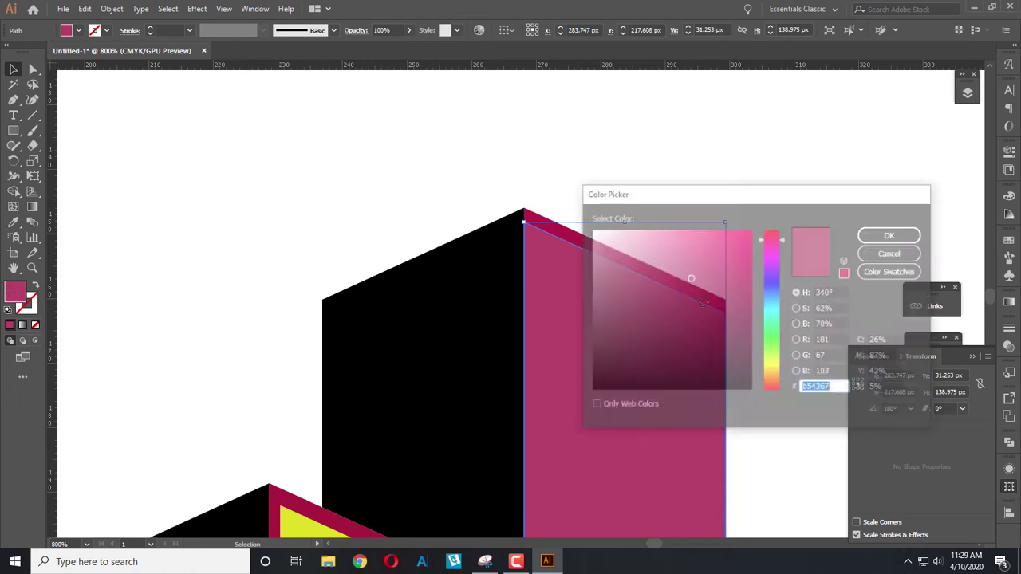
{"action": "type", "text": "44b270"}
{"action": "left_click", "coordinate": [892, 235]}
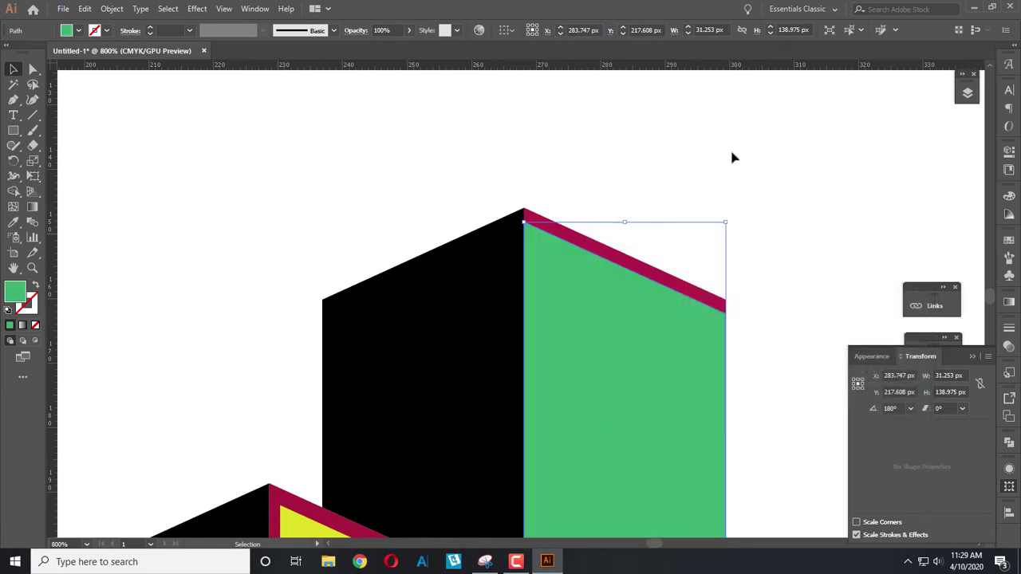
{"action": "left_click", "coordinate": [731, 157]}
Step: Duplicate the green face lower and subtract it with Minus Front, leaving a green band
{"action": "scroll", "coordinate": [684, 285], "scroll_direction": "down", "scroll_amount": 1}
{"action": "scroll", "coordinate": [684, 285], "scroll_direction": "down", "scroll_amount": 1}
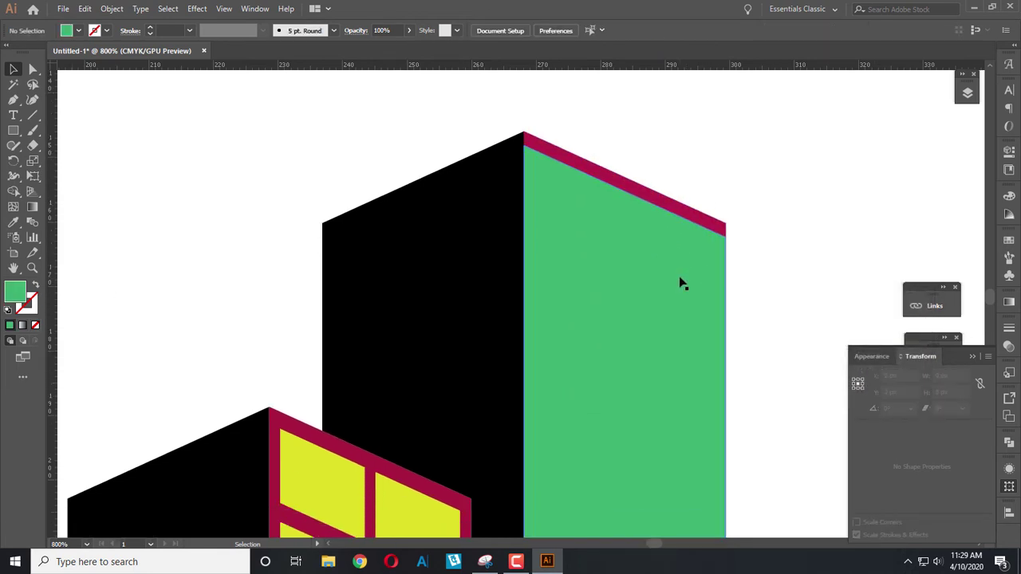
{"action": "left_click", "coordinate": [606, 202]}
{"action": "left_click_drag", "start_coordinate": [592, 219], "coordinate": [584, 285]}
{"action": "left_click", "coordinate": [571, 186], "text": "shift"}
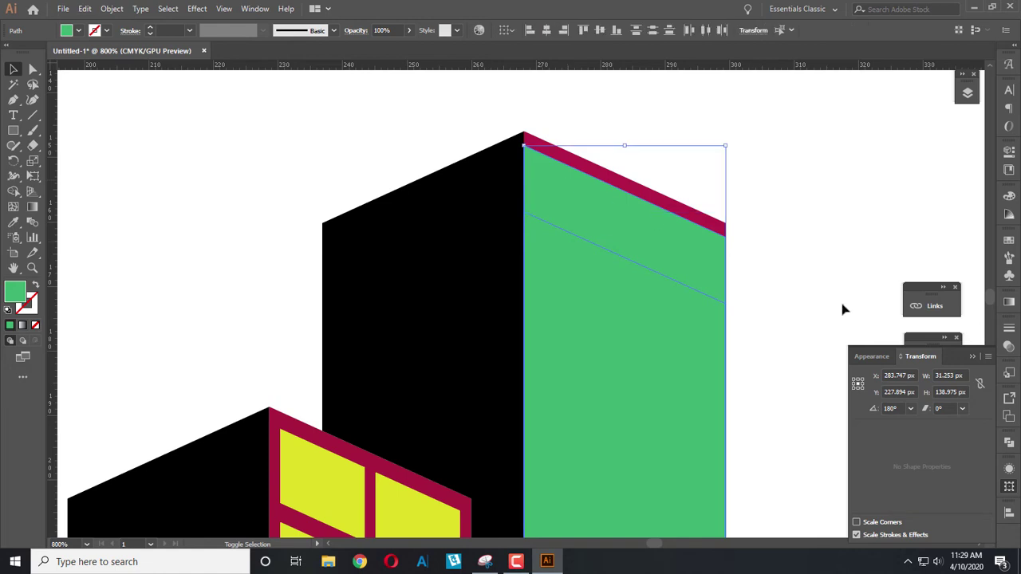
{"action": "left_click", "coordinate": [1009, 443]}
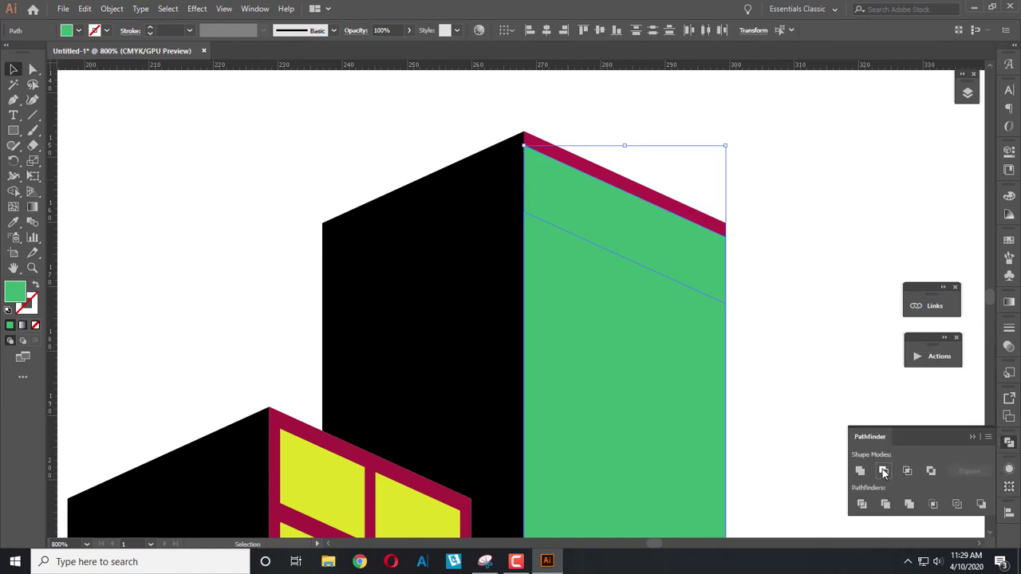
{"action": "left_click", "coordinate": [883, 471]}
{"action": "left_click", "coordinate": [13, 131]}
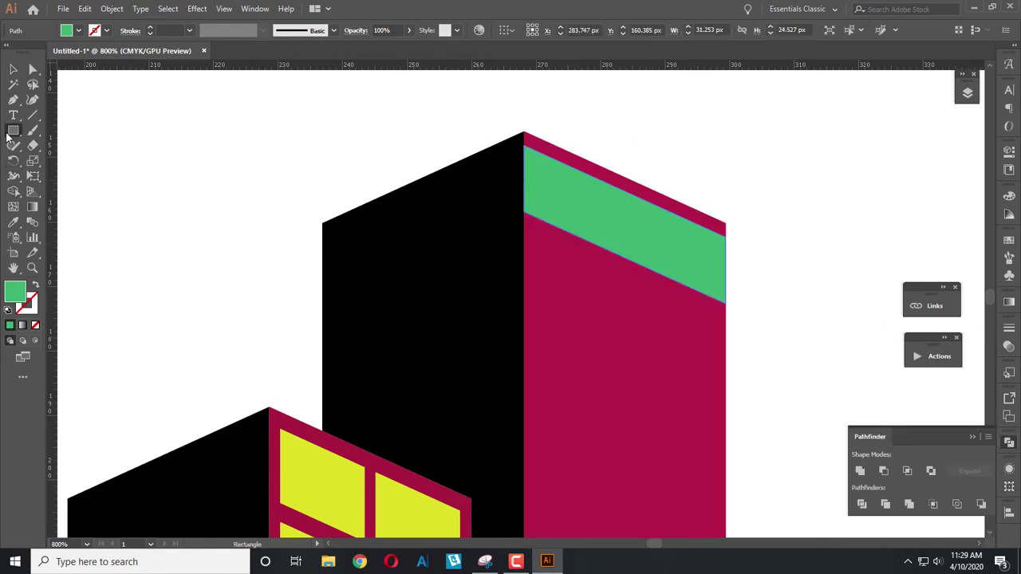
{"action": "scroll", "coordinate": [653, 182], "scroll_direction": "up", "scroll_amount": 1}
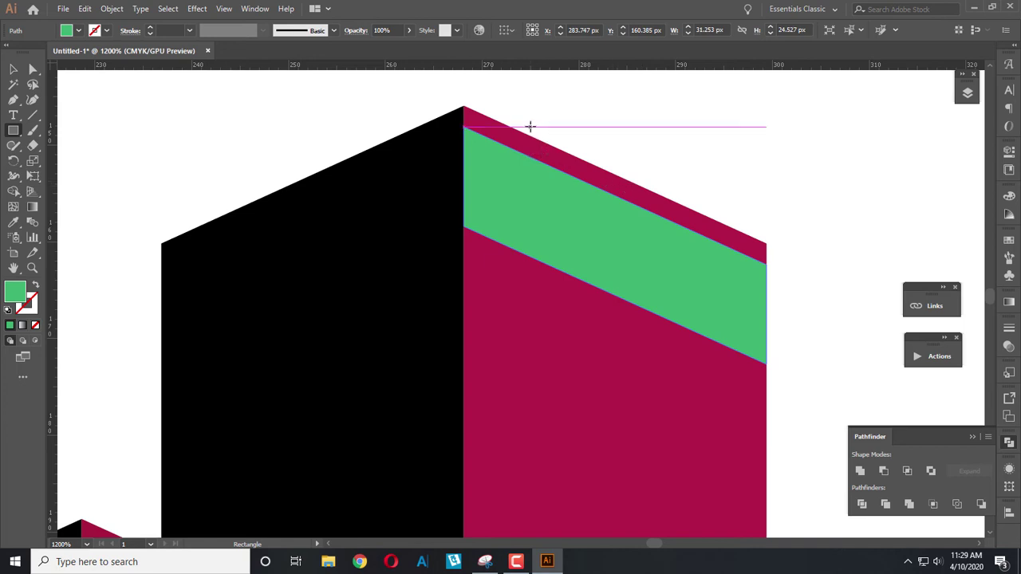
Step: Draw a thin yellow vertical bar across the green band and duplicate it along the band
{"action": "left_click_drag", "start_coordinate": [546, 128], "coordinate": [556, 299]}
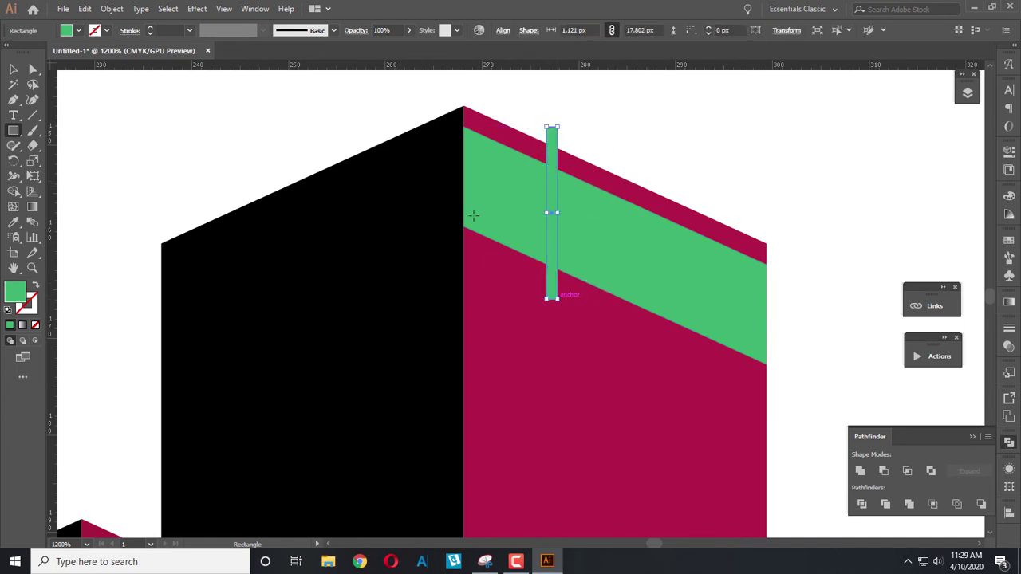
{"action": "left_click", "coordinate": [79, 31]}
{"action": "left_click", "coordinate": [79, 63]}
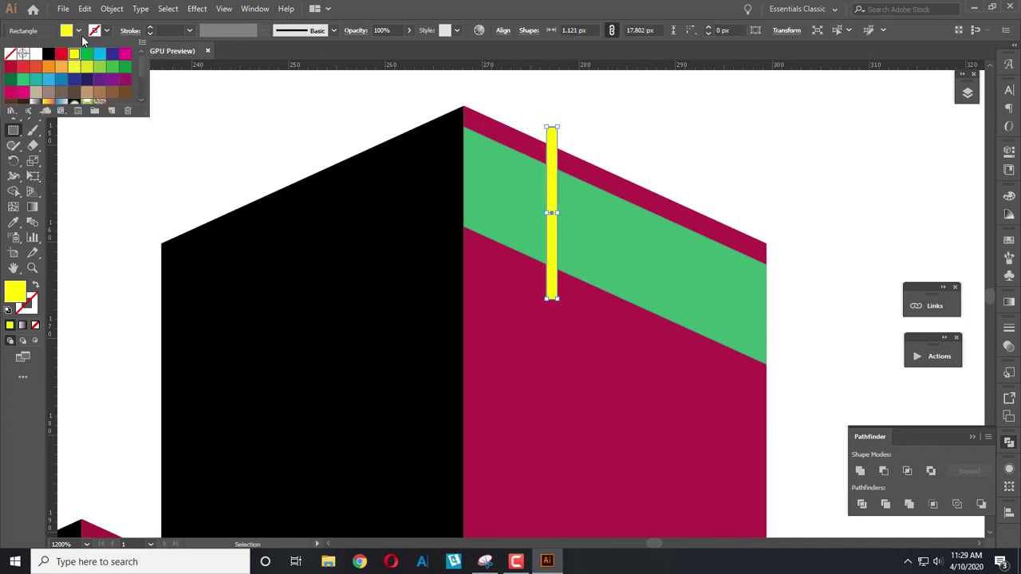
{"action": "left_click", "coordinate": [12, 71]}
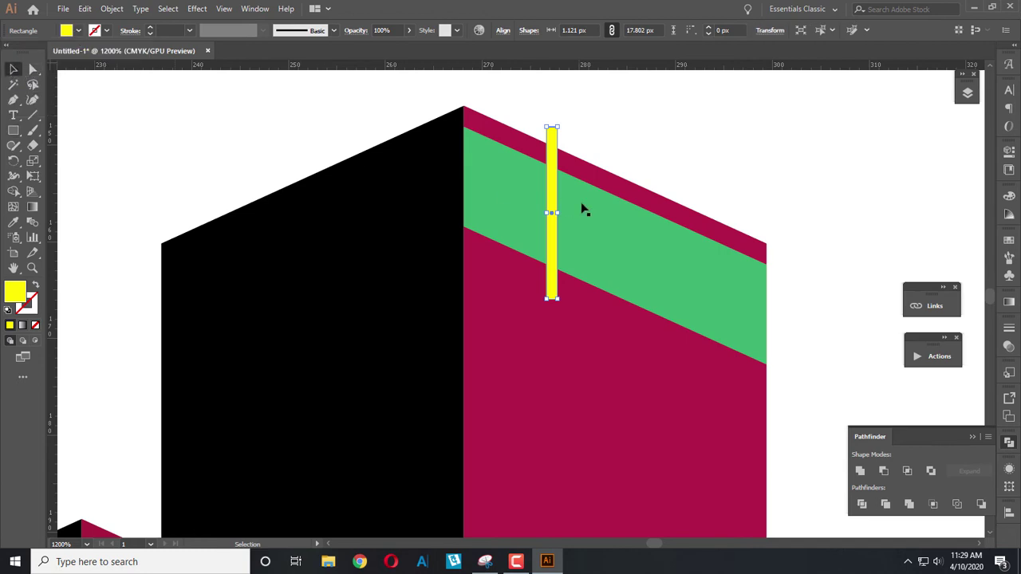
{"action": "left_click_drag", "start_coordinate": [554, 183], "coordinate": [694, 249]}
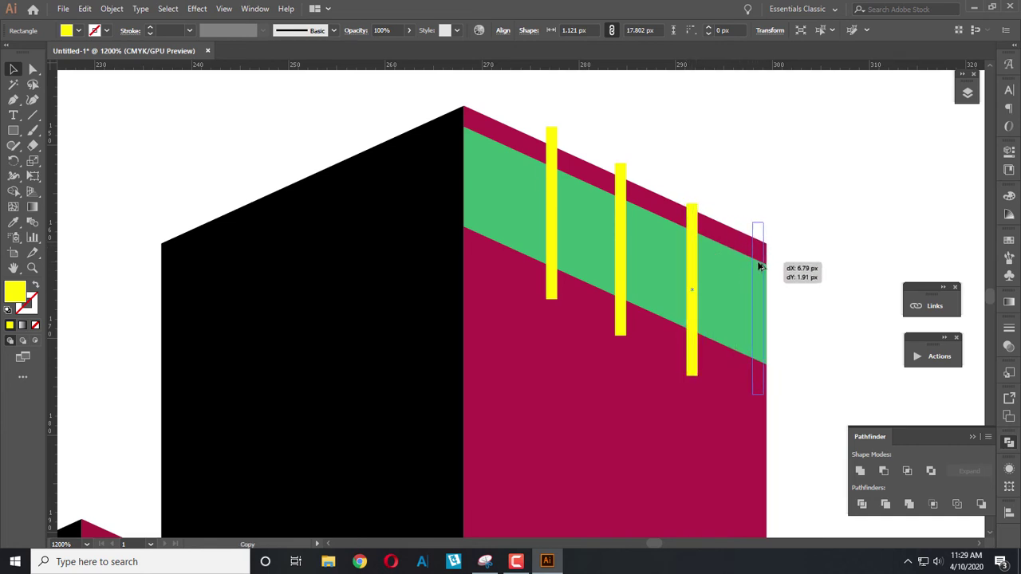
{"action": "mouse_move", "coordinate": [694, 249]}
{"action": "left_mouse_down"}
{"action": "mouse_move", "coordinate": [759, 265]}
{"action": "mouse_move", "coordinate": [537, 216]}
{"action": "mouse_move", "coordinate": [474, 156]}
{"action": "left_mouse_up"}
Step: Align the outermost yellow bars flush with the green band's left and right edges
{"action": "left_click", "coordinate": [524, 190], "text": "shift"}
{"action": "left_click", "coordinate": [512, 181]}
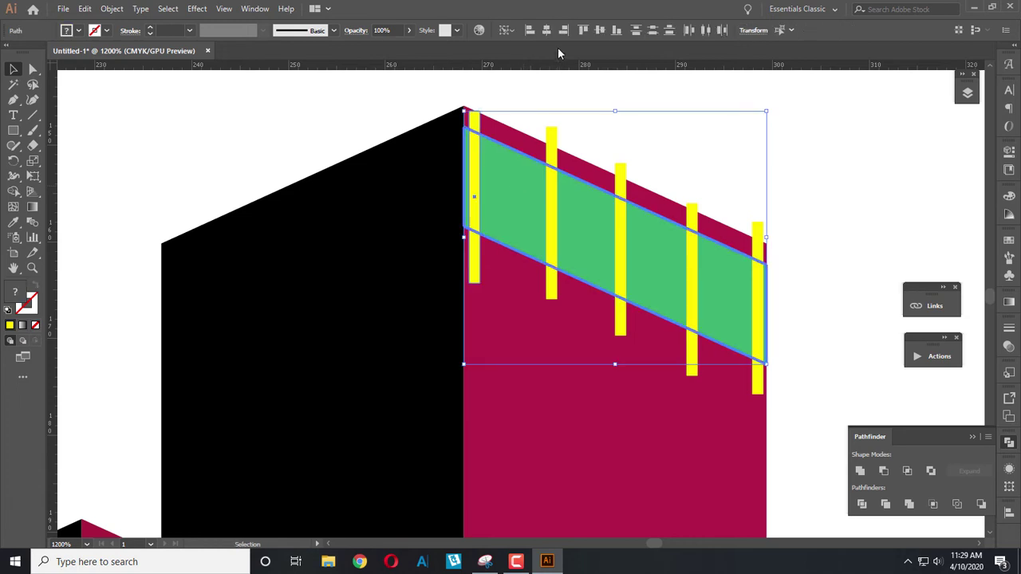
{"action": "left_click", "coordinate": [530, 30]}
{"action": "left_click", "coordinate": [754, 285]}
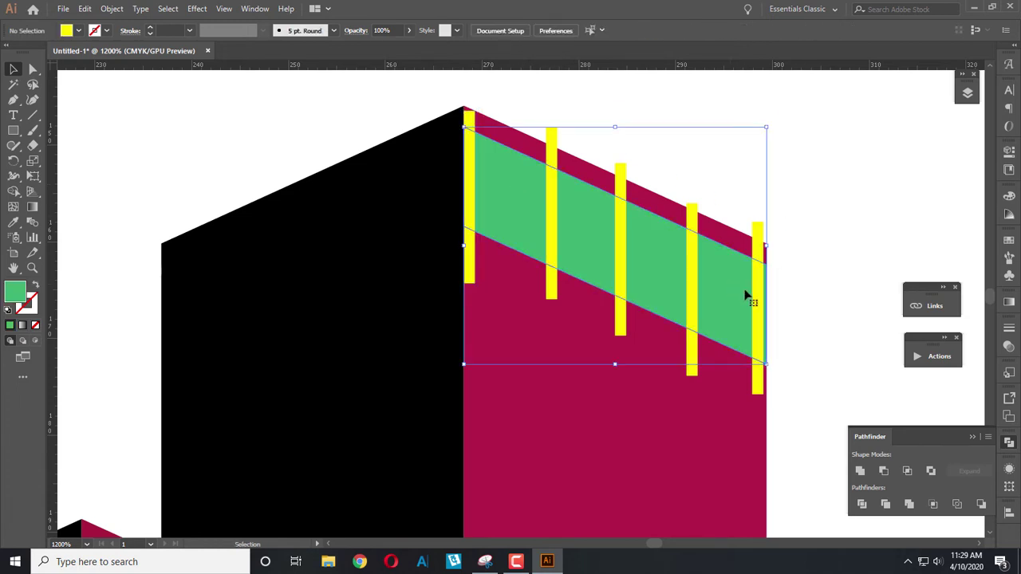
{"action": "left_click", "coordinate": [757, 296], "text": "shift"}
{"action": "left_click", "coordinate": [726, 289]}
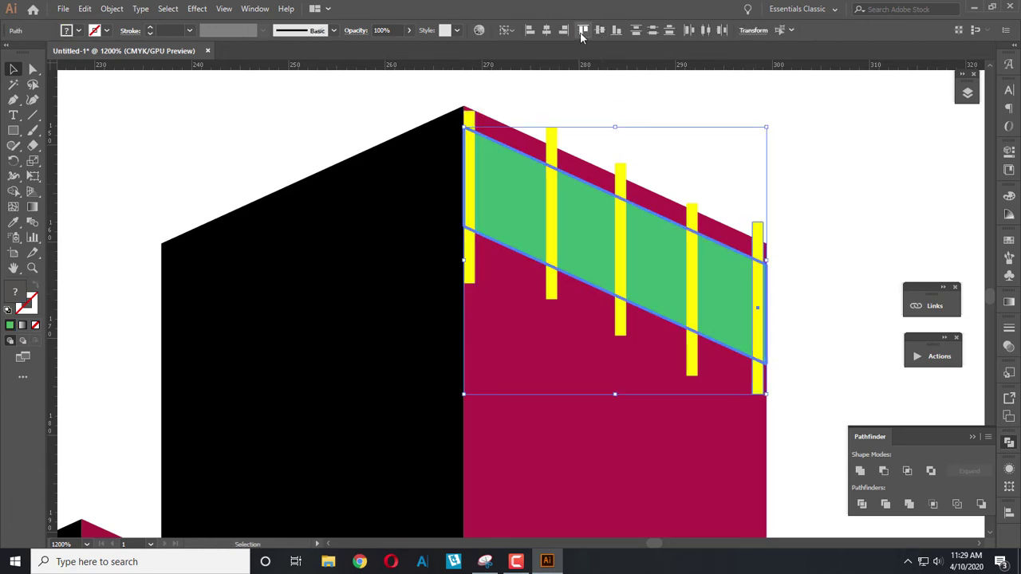
{"action": "left_click", "coordinate": [564, 30]}
{"action": "left_click", "coordinate": [867, 225]}
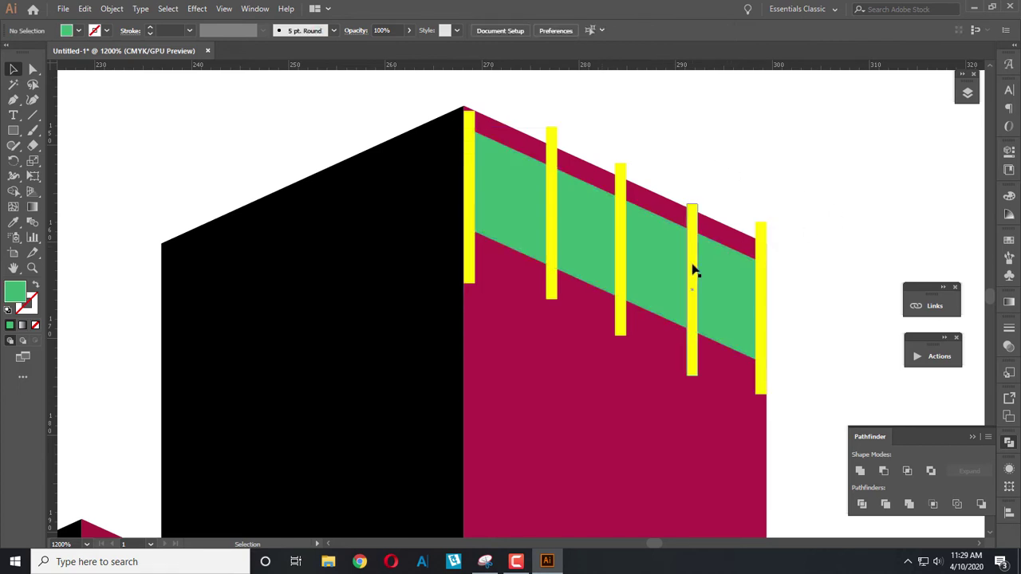
Step: Distribute the five yellow bars evenly by horizontal centre, aligned to the selection
{"action": "left_click", "coordinate": [762, 315]}
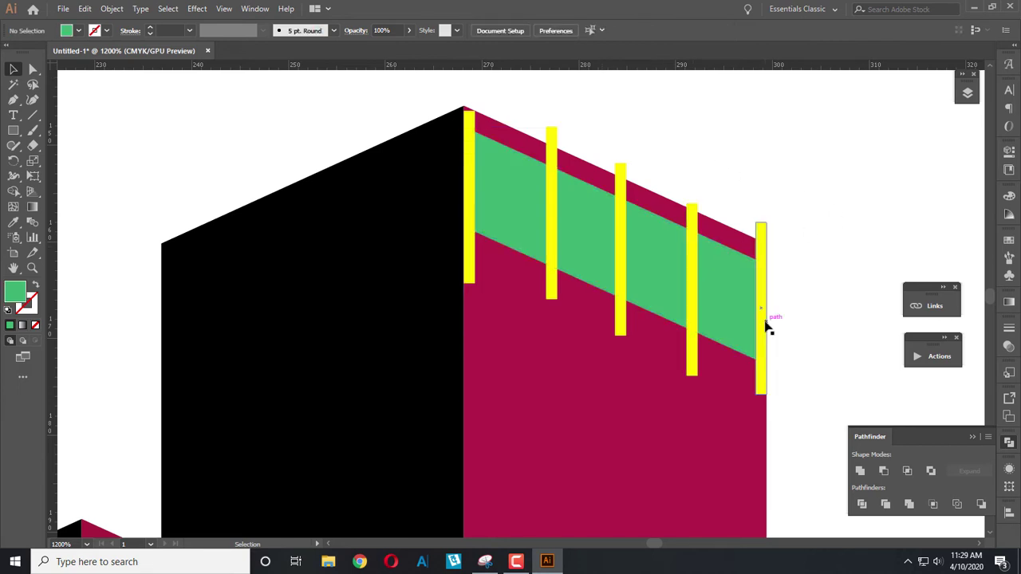
{"action": "left_click", "coordinate": [693, 313], "text": "shift"}
{"action": "left_click", "coordinate": [621, 275], "text": "shift"}
{"action": "left_click", "coordinate": [551, 256], "text": "shift"}
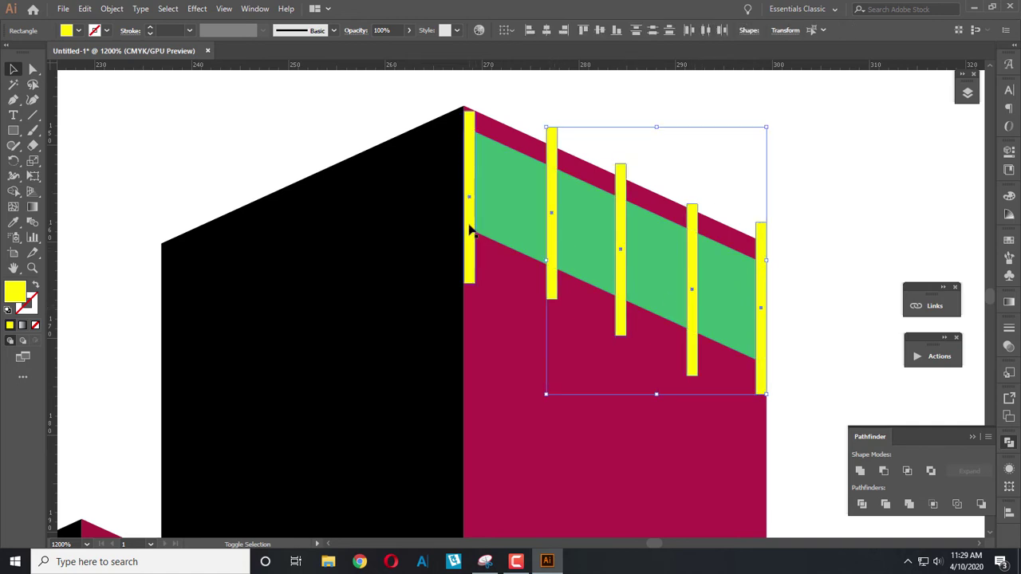
{"action": "left_click", "coordinate": [471, 231], "text": "shift"}
{"action": "left_click", "coordinate": [1007, 516]}
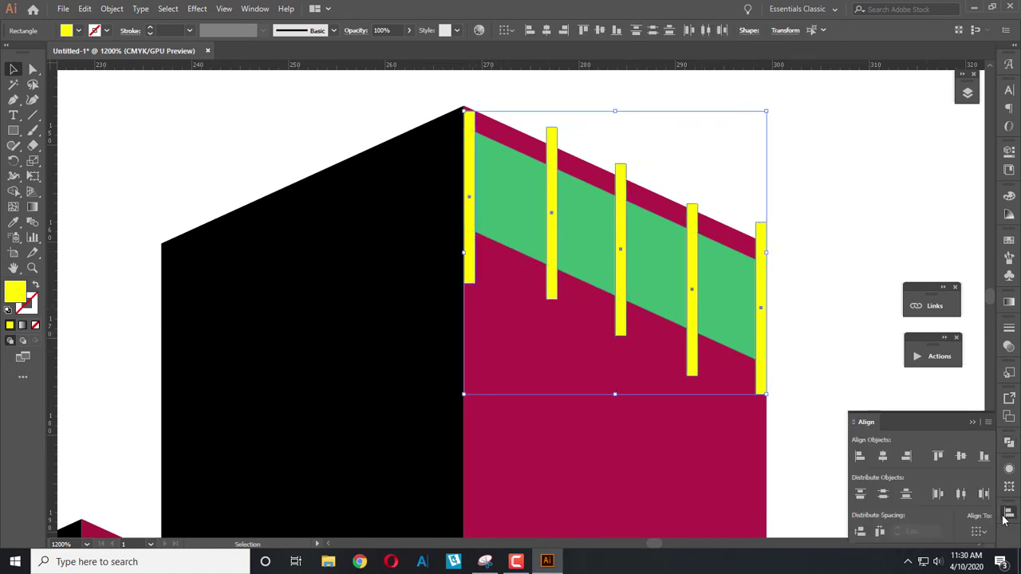
{"action": "left_click", "coordinate": [981, 532]}
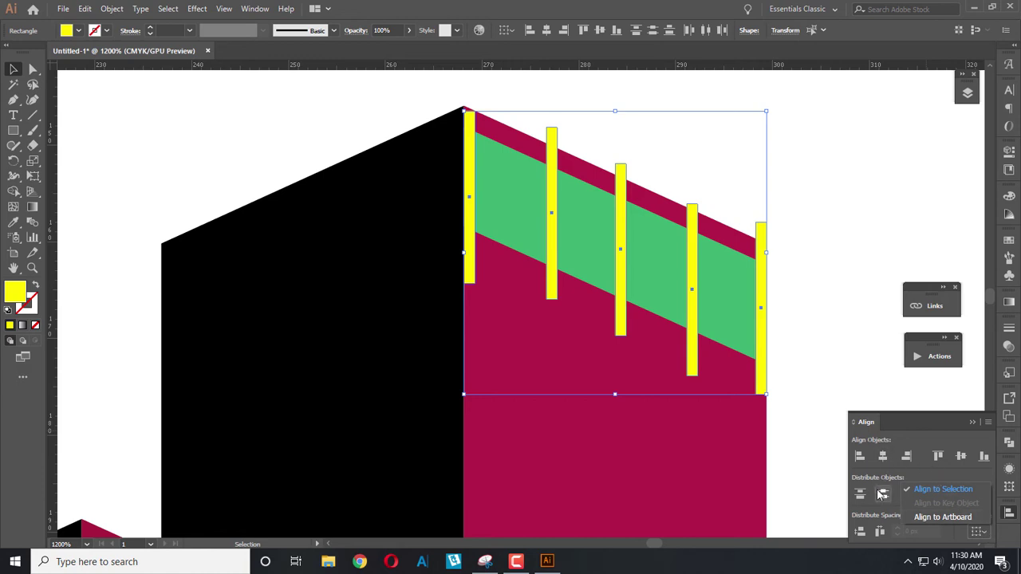
{"action": "left_click", "coordinate": [920, 478]}
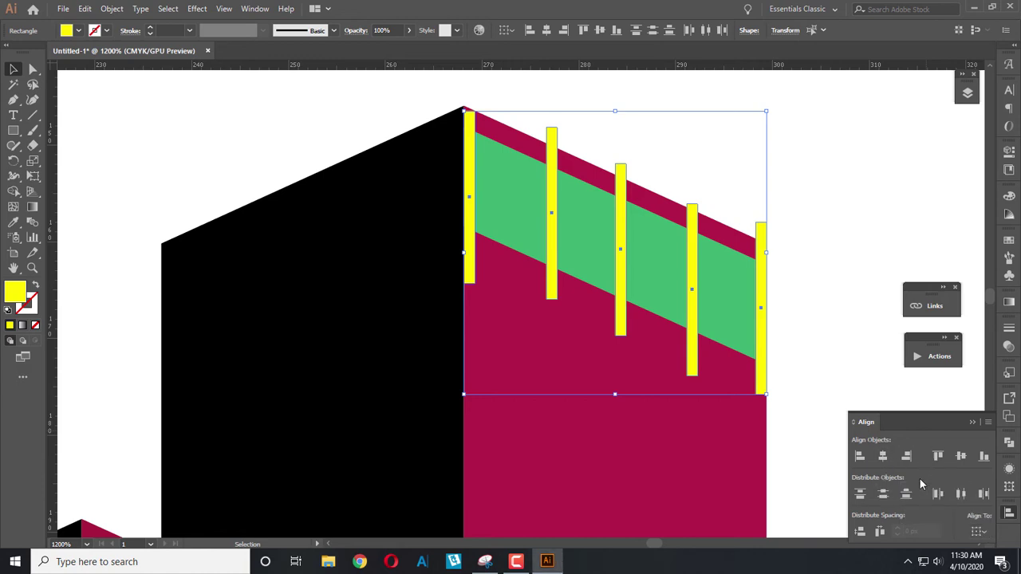
{"action": "left_click", "coordinate": [958, 494]}
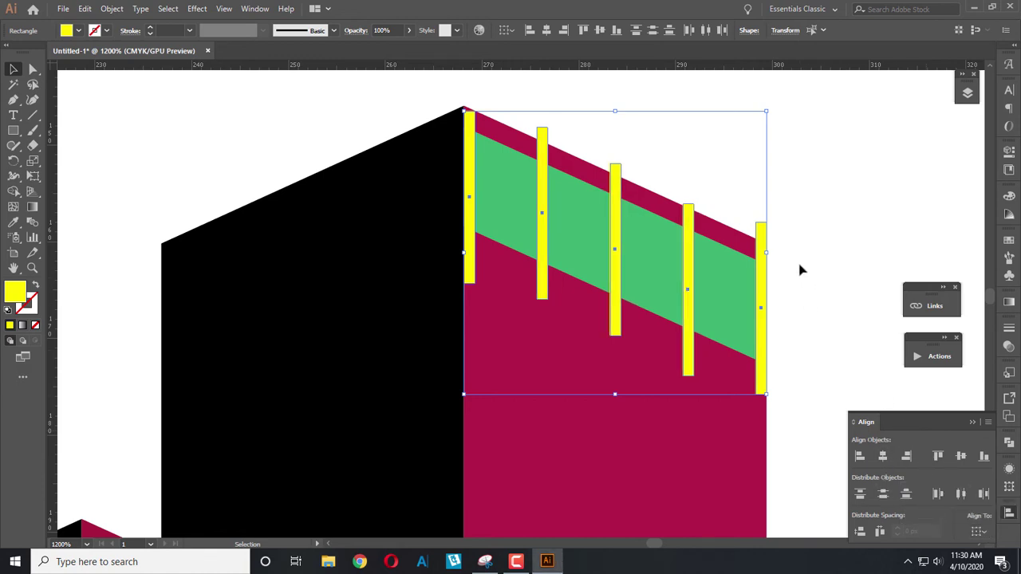
{"action": "left_click", "coordinate": [822, 270]}
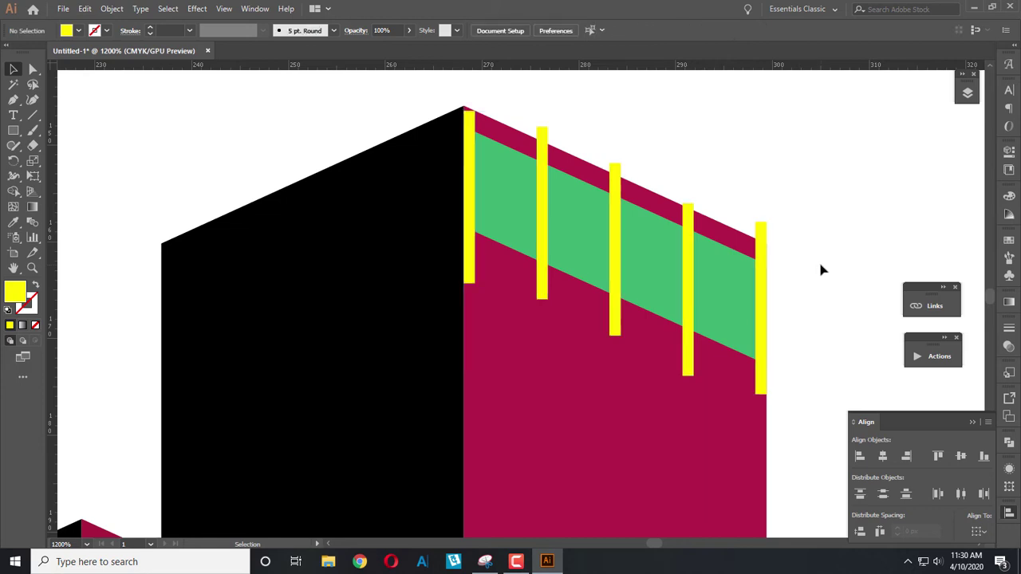
{"action": "key", "text": "p"}
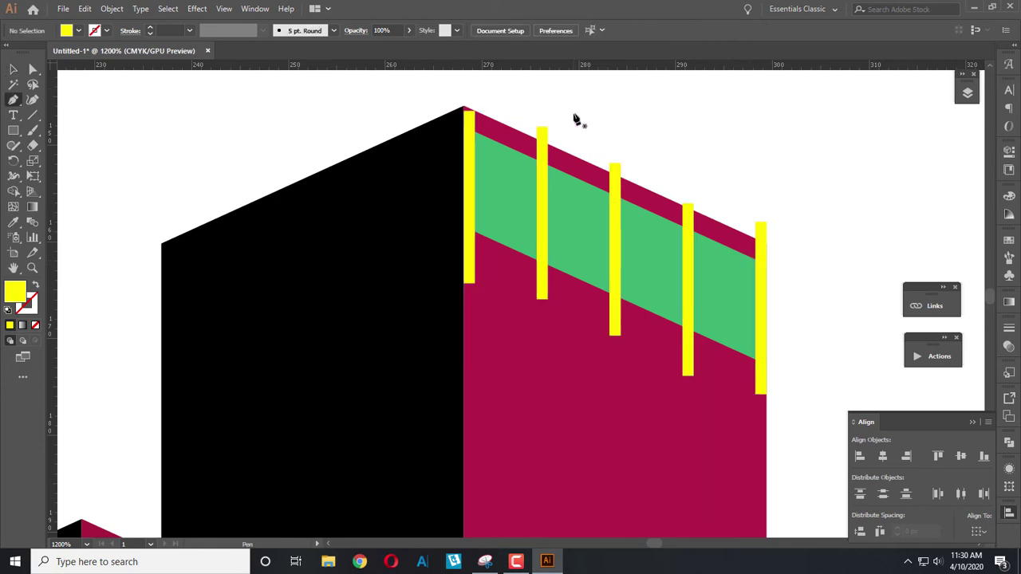
Step: Draw a slanted yellow band across the tops of the bars with the Pen tool
{"action": "left_click", "coordinate": [470, 121]}
{"action": "left_click", "coordinate": [765, 252]}
{"action": "left_click", "coordinate": [766, 223]}
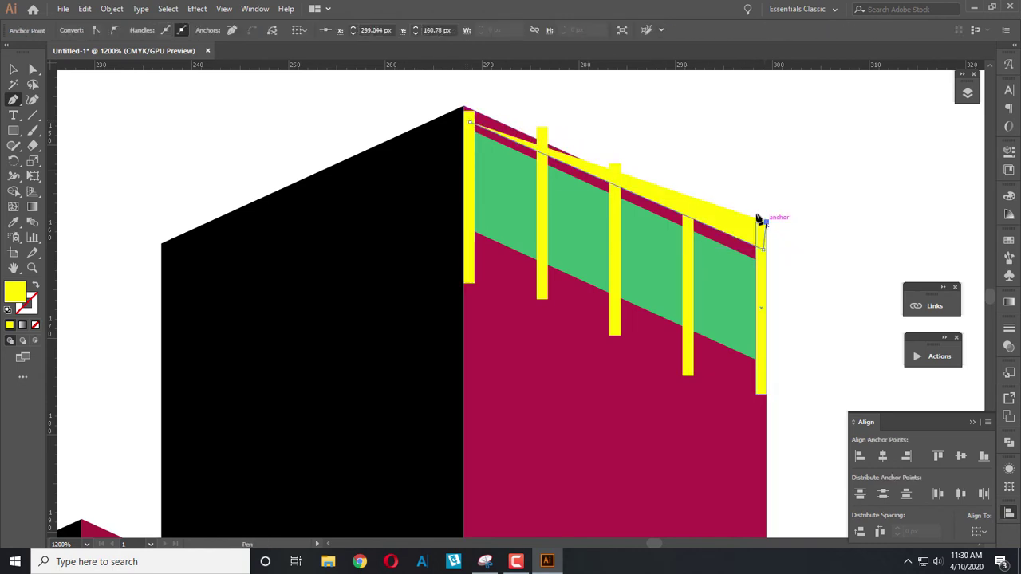
{"action": "left_click", "coordinate": [461, 98]}
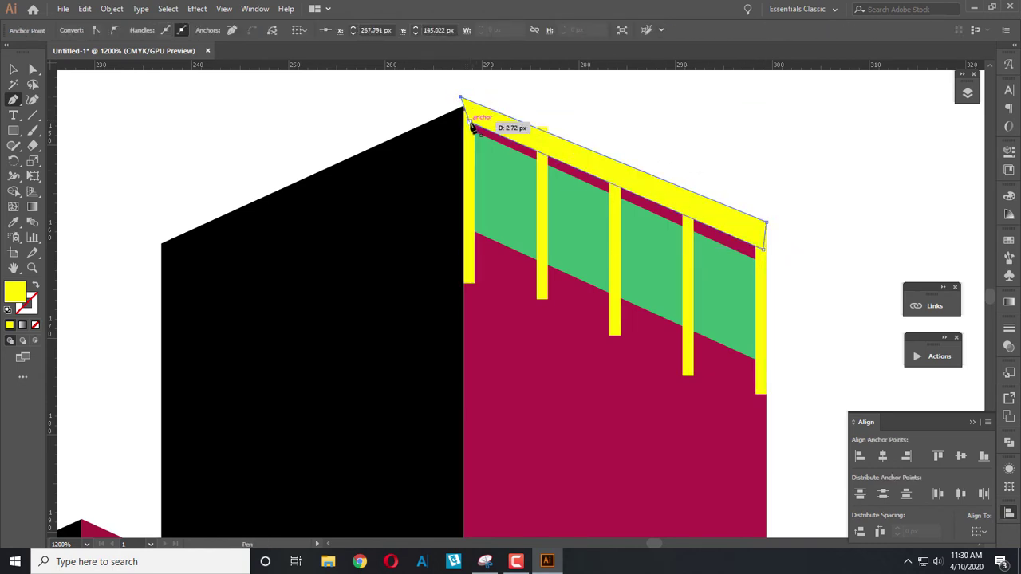
{"action": "left_click", "coordinate": [471, 126]}
{"action": "key", "text": "v"}
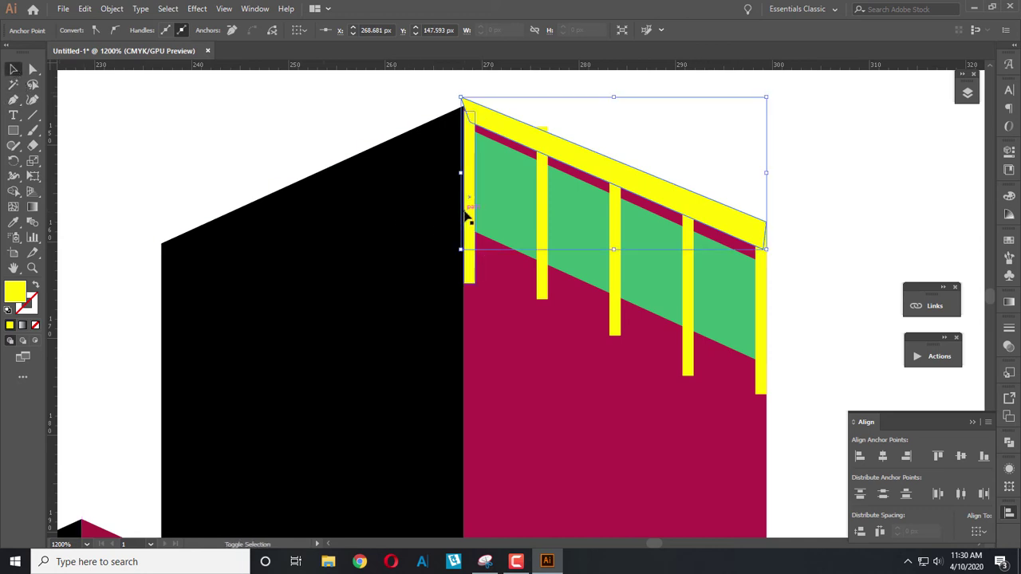
Step: Unite the band with the four bars, then Minus Front it from the magenta face
{"action": "left_click", "coordinate": [541, 235], "text": "shift"}
{"action": "left_click", "coordinate": [616, 260], "text": "shift"}
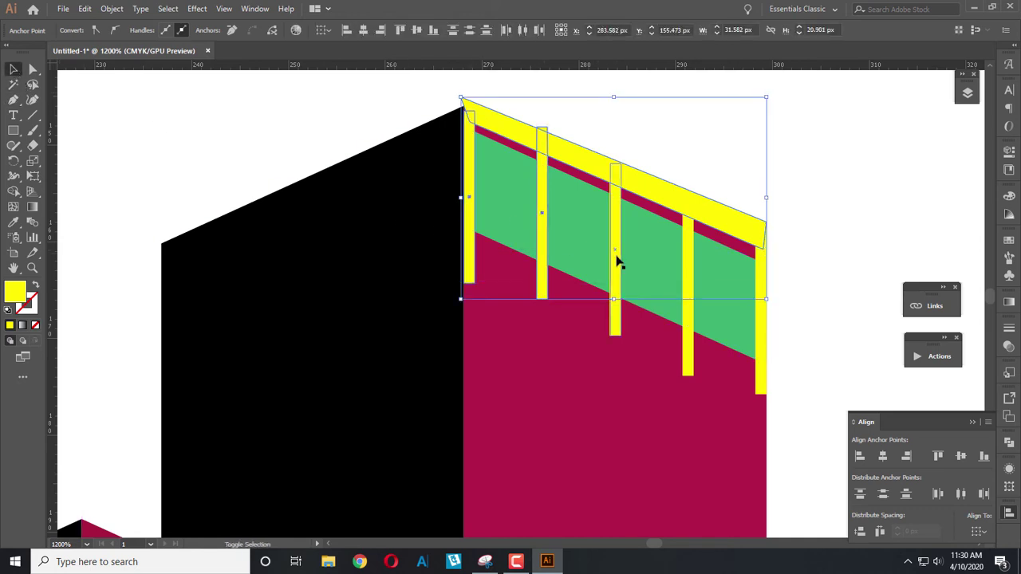
{"action": "left_click", "coordinate": [686, 278], "text": "shift"}
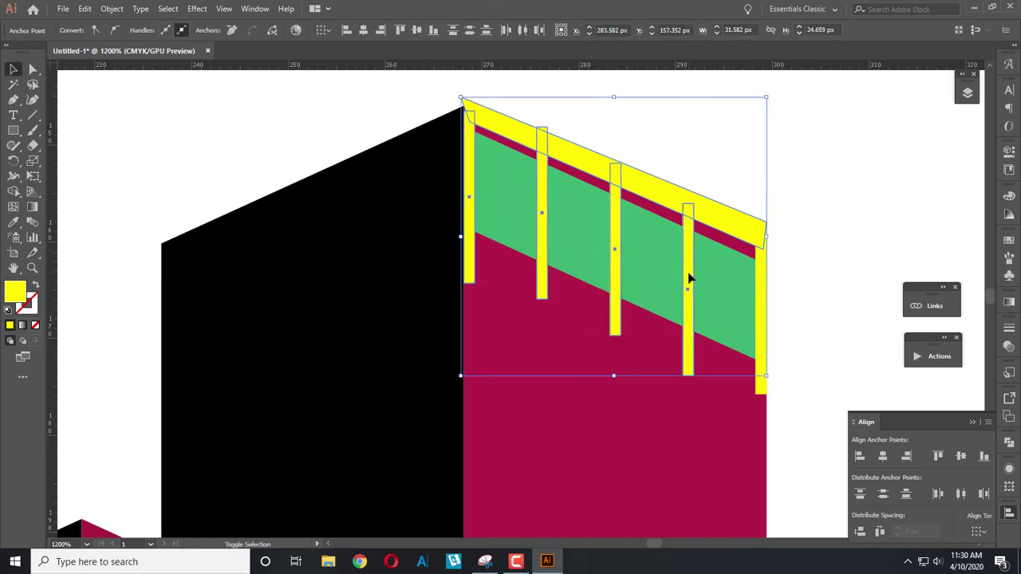
{"action": "left_click", "coordinate": [762, 306], "text": "shift"}
{"action": "left_click", "coordinate": [1010, 442]}
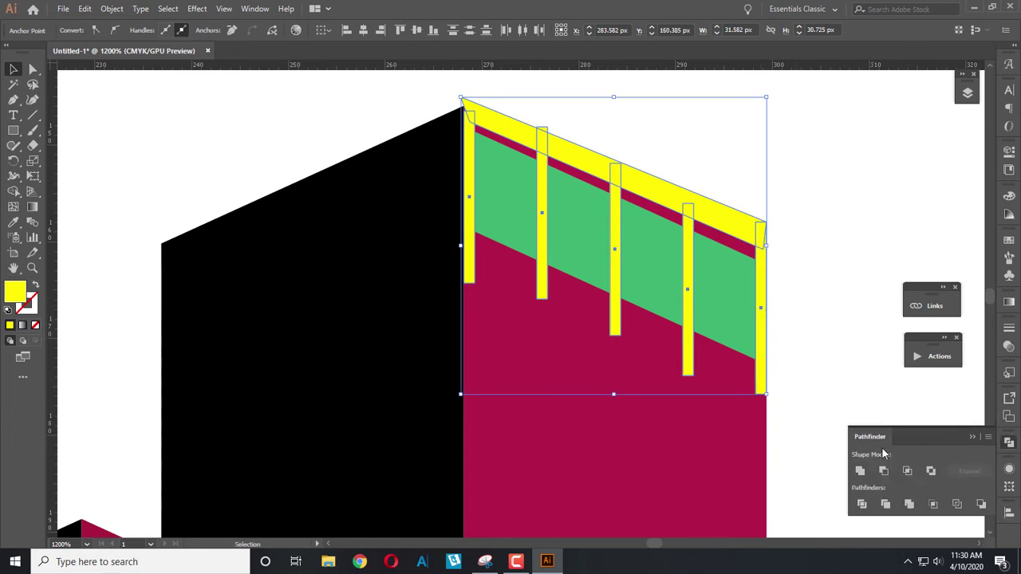
{"action": "left_click", "coordinate": [861, 471]}
{"action": "left_click", "coordinate": [731, 319], "text": "shift"}
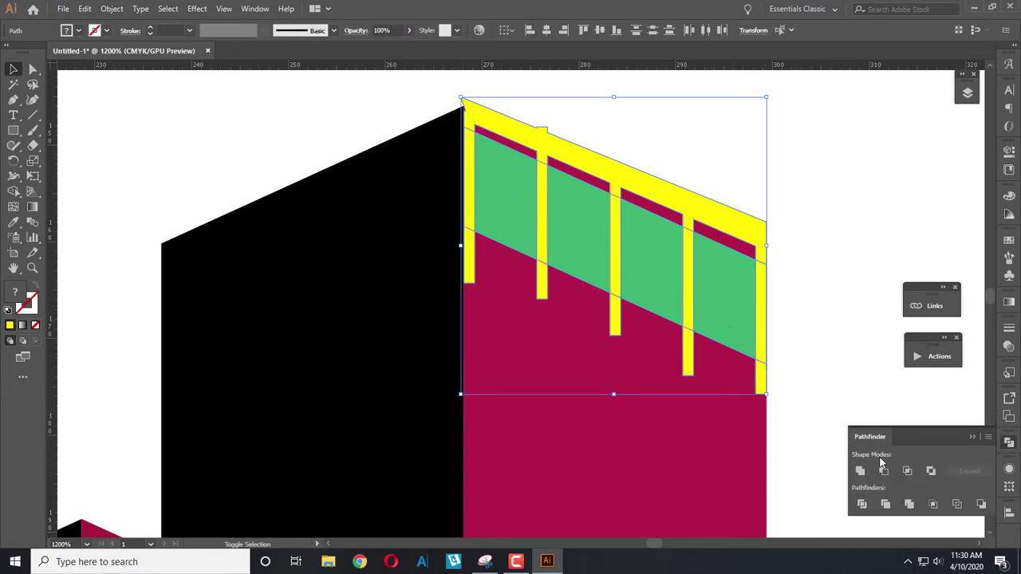
{"action": "left_click", "coordinate": [885, 472]}
{"action": "left_click", "coordinate": [822, 265]}
Step: Alt-drag several copies of the green window row down the tower face
{"action": "scroll", "coordinate": [823, 267], "scroll_direction": "down", "scroll_amount": 1}
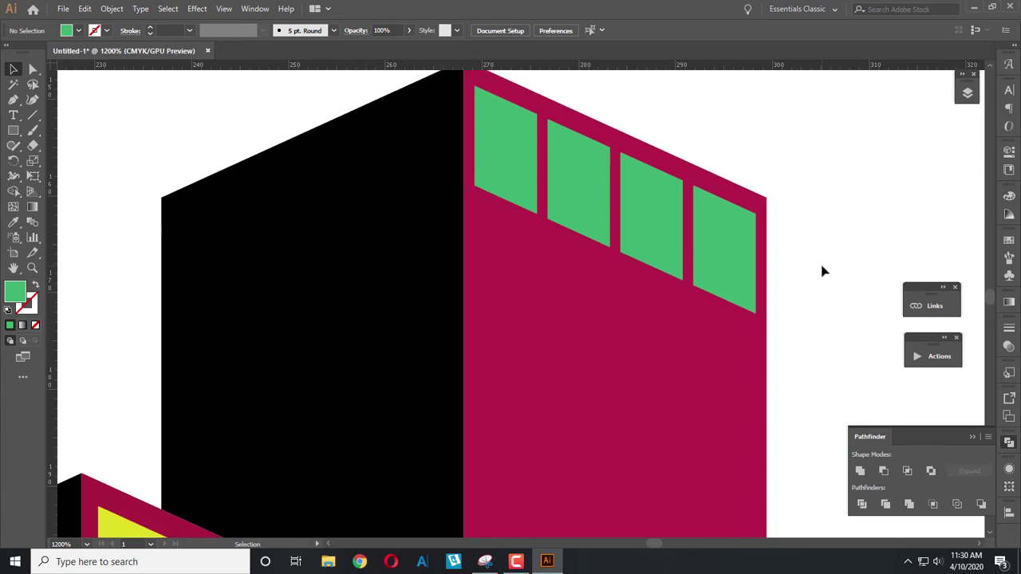
{"action": "scroll", "coordinate": [824, 271], "scroll_direction": "down", "scroll_amount": 2}
{"action": "scroll", "coordinate": [824, 272], "scroll_direction": "down", "scroll_amount": 1}
{"action": "left_click_drag", "start_coordinate": [611, 143], "coordinate": [611, 215]}
{"action": "scroll", "coordinate": [609, 211], "scroll_direction": "down", "scroll_amount": 2}
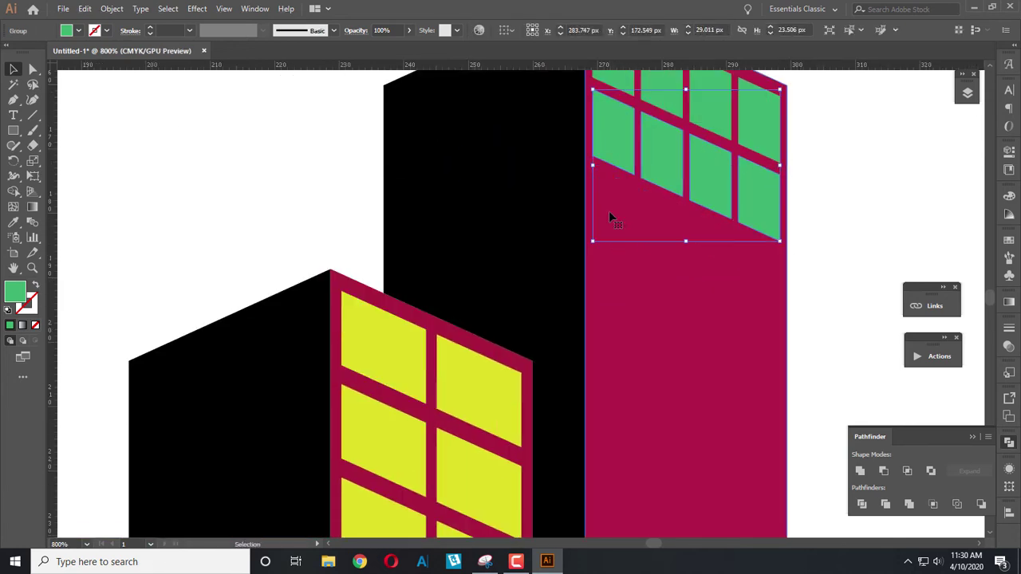
{"action": "left_click_drag", "start_coordinate": [609, 152], "coordinate": [608, 230]}
{"action": "scroll", "coordinate": [608, 229], "scroll_direction": "down", "scroll_amount": 3}
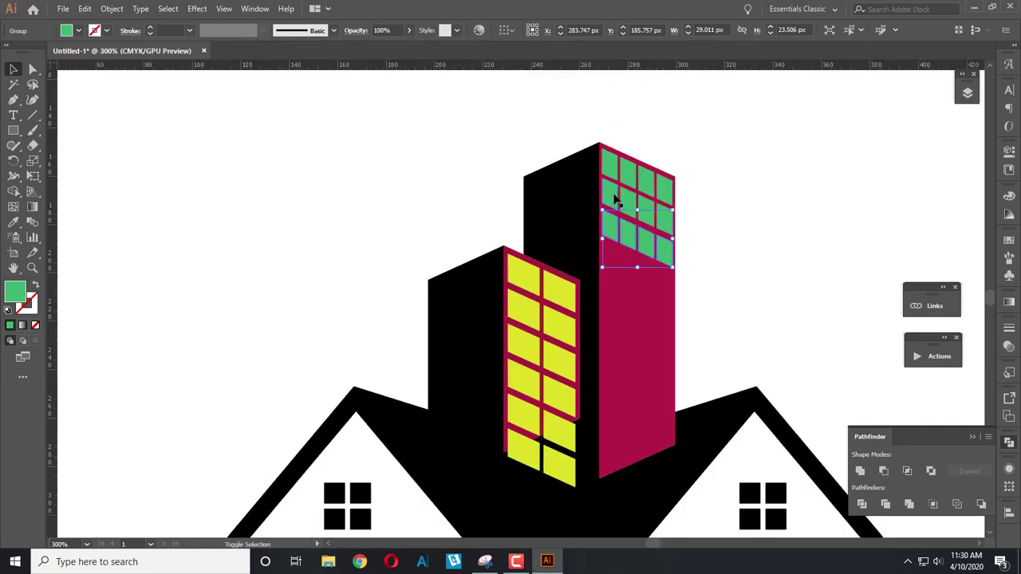
{"action": "left_click_drag", "start_coordinate": [613, 166], "coordinate": [614, 351]}
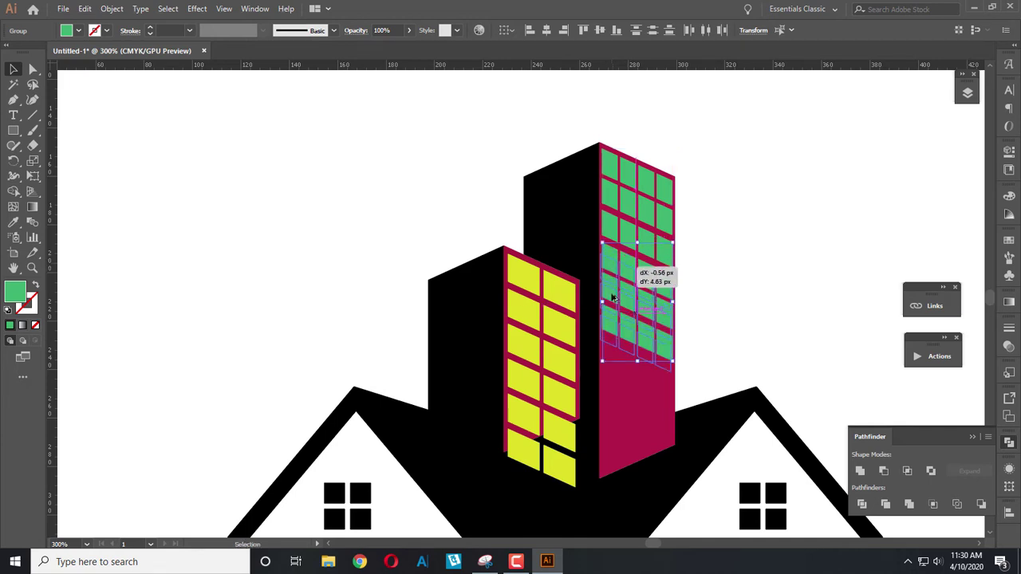
{"action": "scroll", "coordinate": [615, 351], "scroll_direction": "down", "scroll_amount": 2}
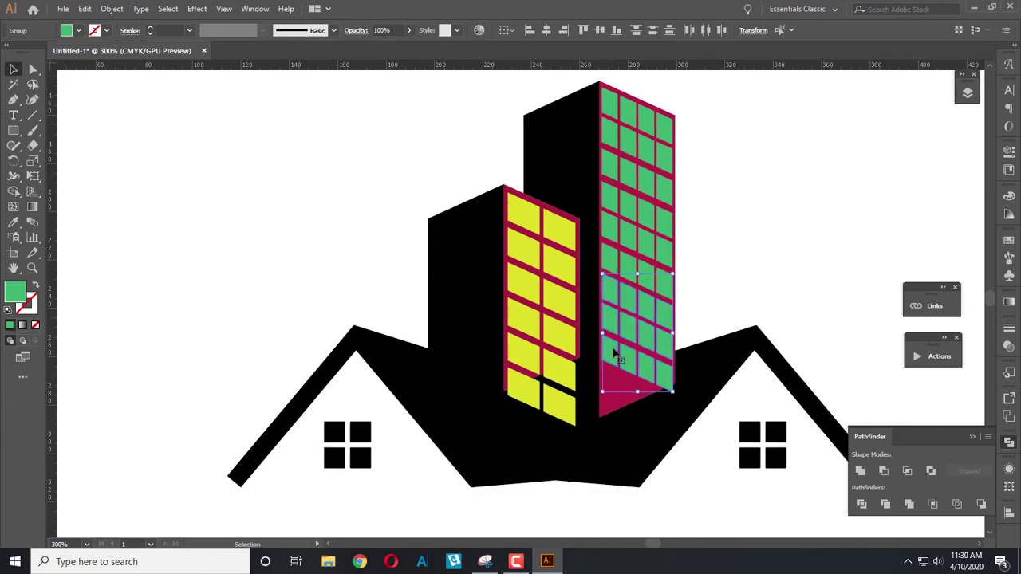
{"action": "left_click_drag", "start_coordinate": [613, 296], "coordinate": [612, 391]}
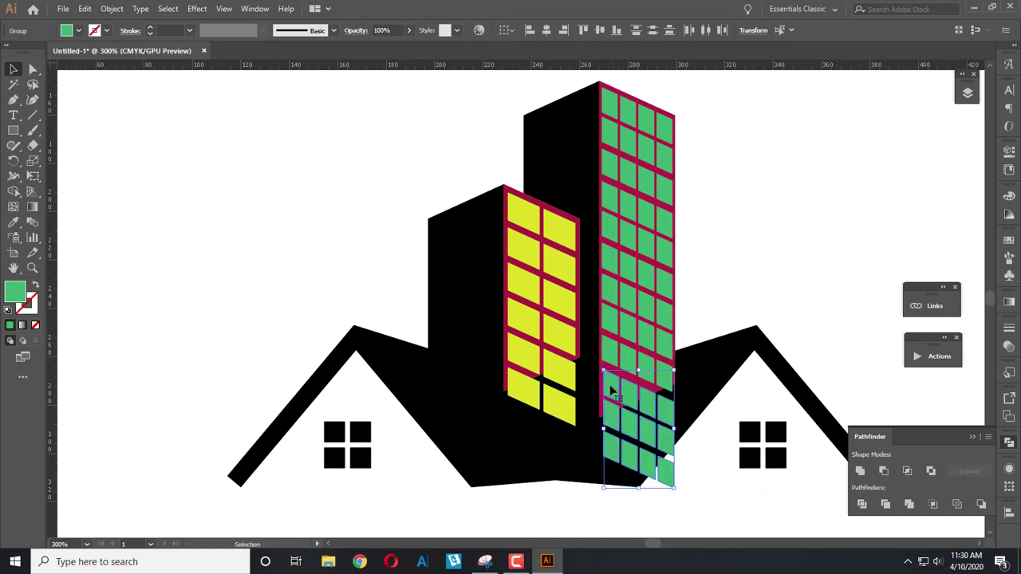
Step: Select the window rows and distribute them evenly with the Align panel
{"action": "left_click", "coordinate": [609, 338], "text": "shift"}
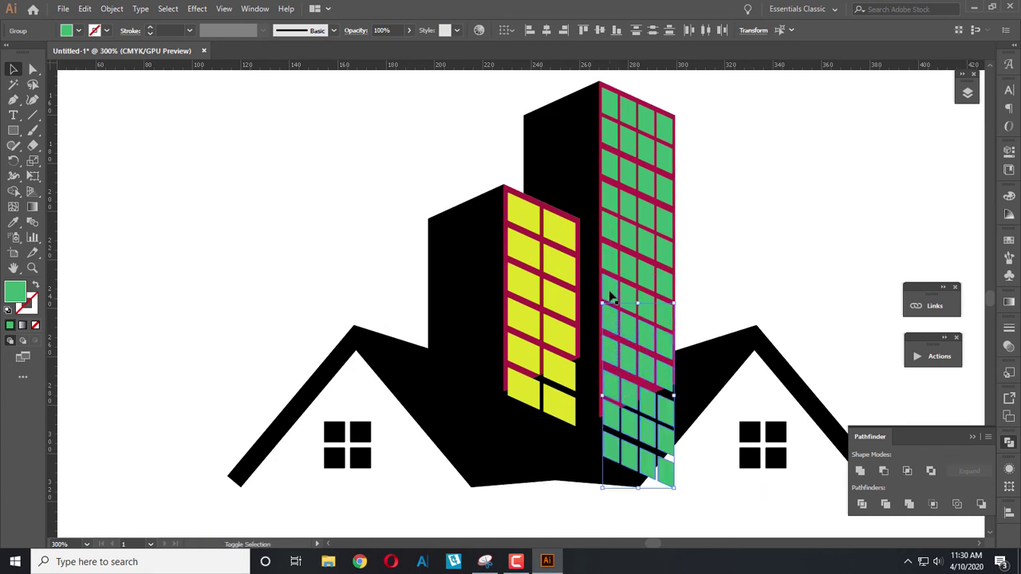
{"action": "left_click", "coordinate": [610, 218], "text": "shift"}
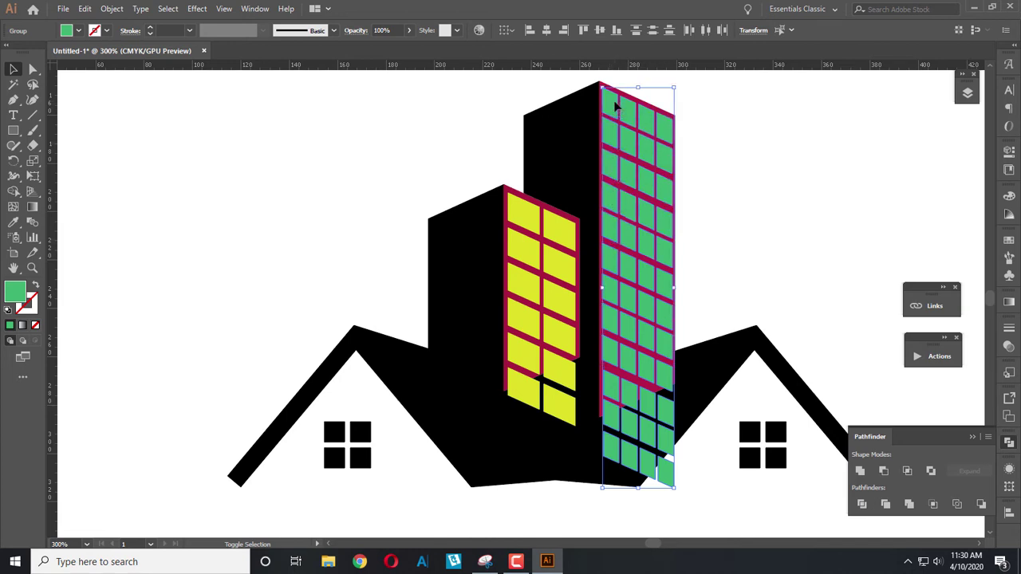
{"action": "left_click", "coordinate": [1006, 515]}
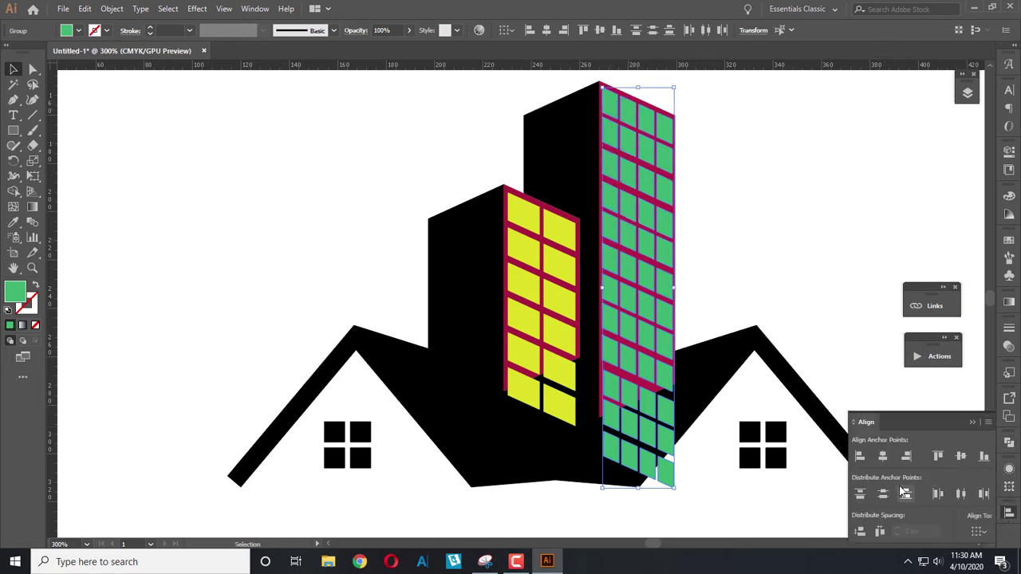
{"action": "left_click", "coordinate": [884, 495]}
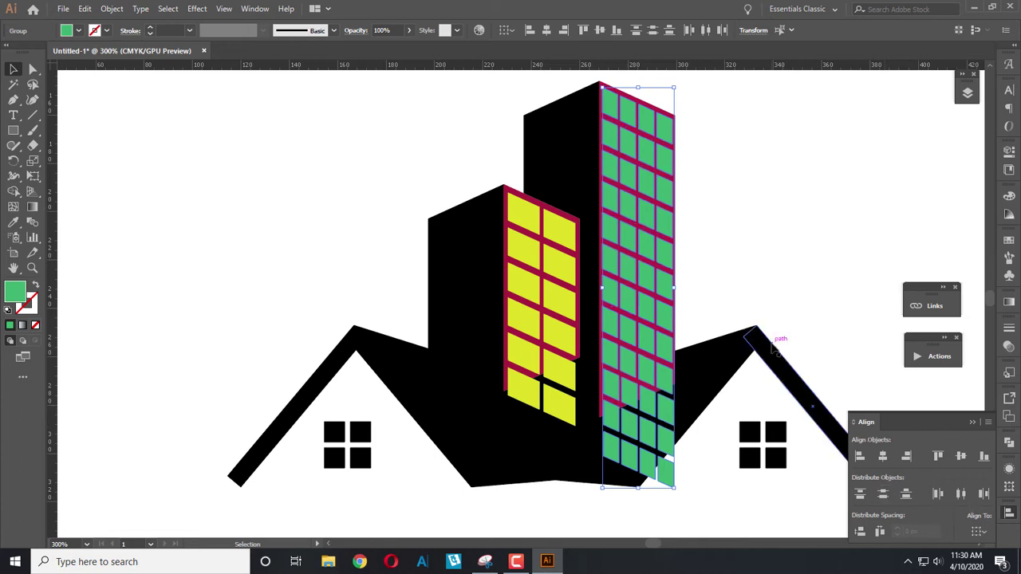
{"action": "left_click", "coordinate": [746, 238]}
Step: Delete the green building's crimson frame
{"action": "scroll", "coordinate": [667, 234], "scroll_direction": "up", "scroll_amount": 3}
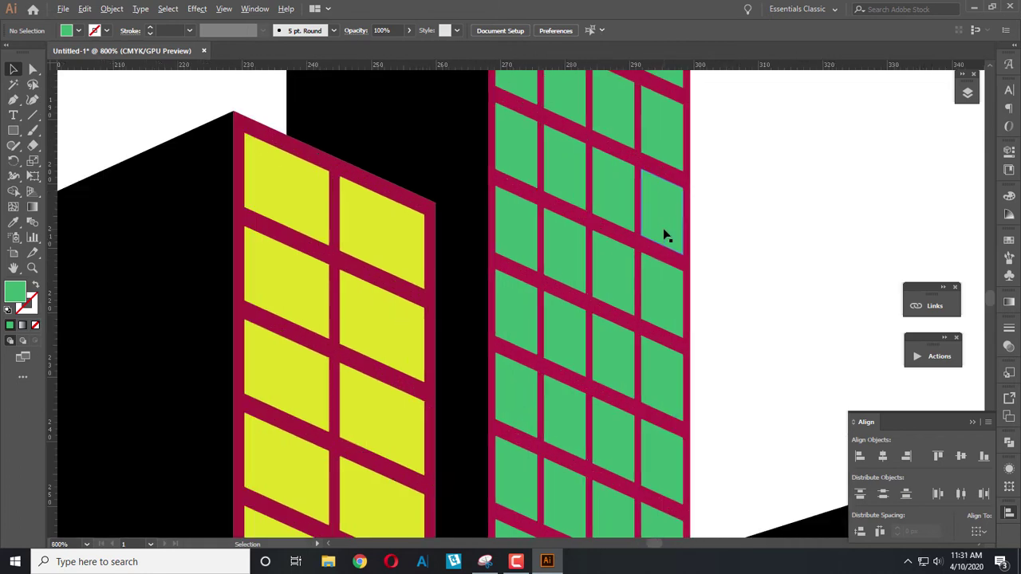
{"action": "scroll", "coordinate": [674, 286], "scroll_direction": "up", "scroll_amount": 1}
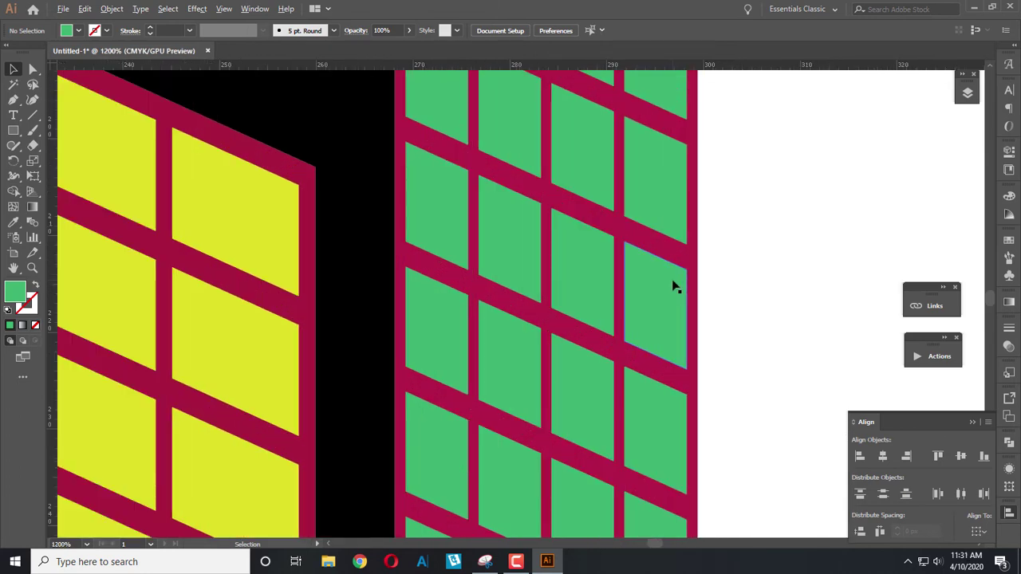
{"action": "scroll", "coordinate": [674, 286], "scroll_direction": "down", "scroll_amount": 3}
{"action": "scroll", "coordinate": [678, 285], "scroll_direction": "down", "scroll_amount": 2}
{"action": "scroll", "coordinate": [677, 285], "scroll_direction": "up", "scroll_amount": 1}
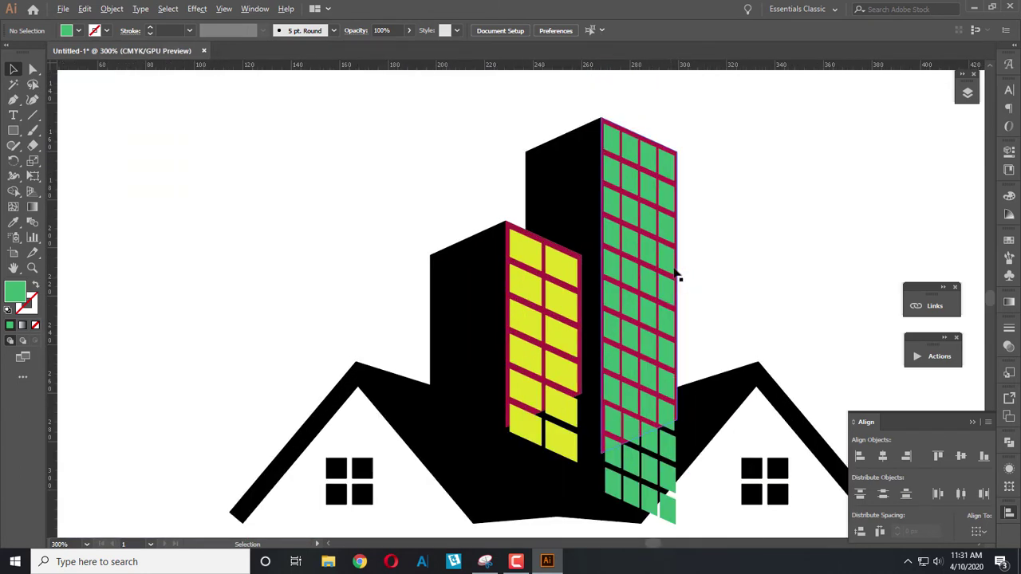
{"action": "left_click", "coordinate": [684, 263]}
{"action": "key", "text": "Delete"}
Step: Delete the bottom row of green window tiles
{"action": "scroll", "coordinate": [729, 326], "scroll_direction": "down", "scroll_amount": 1}
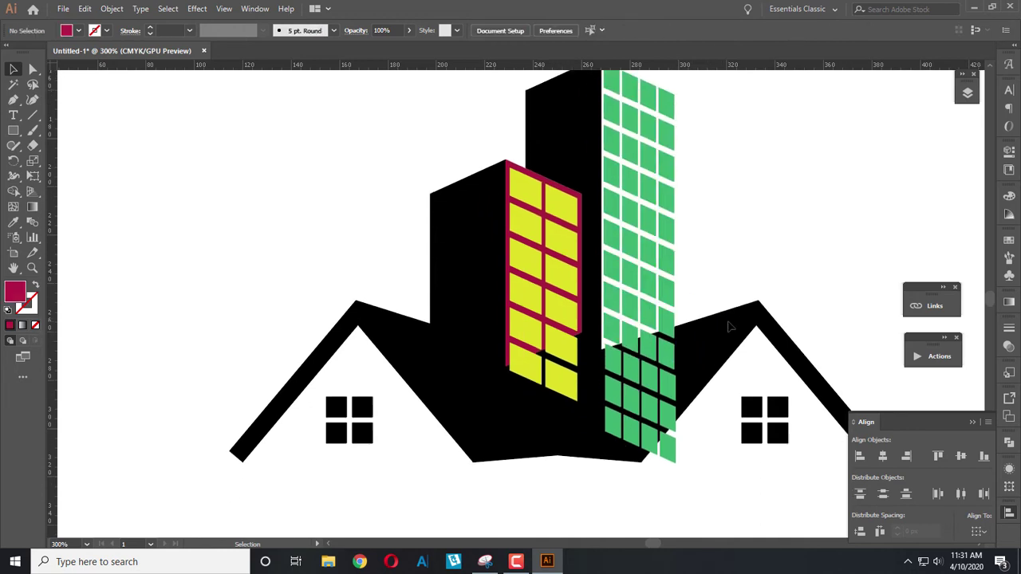
{"action": "scroll", "coordinate": [729, 325], "scroll_direction": "down", "scroll_amount": 1}
{"action": "left_click", "coordinate": [634, 334]}
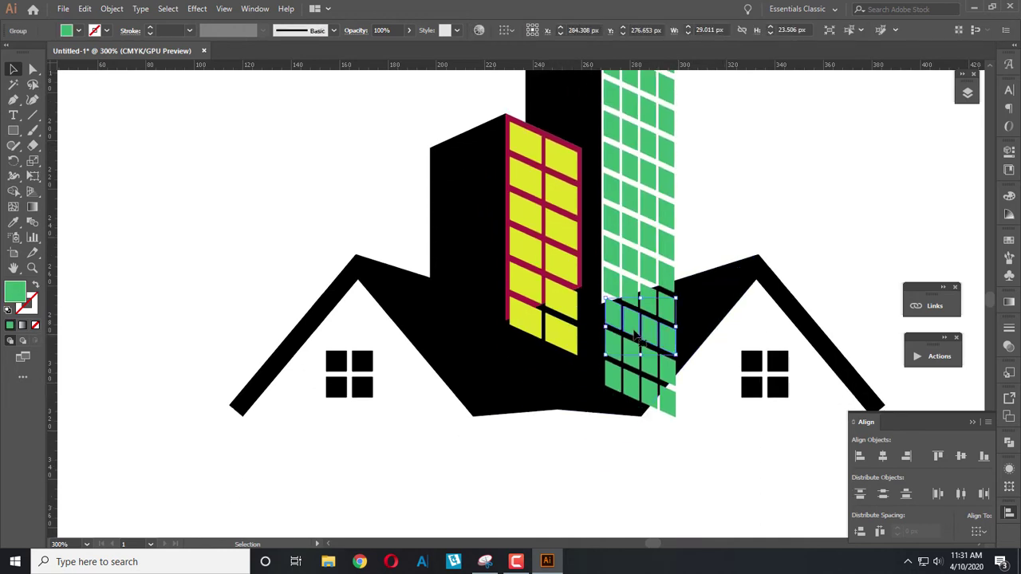
{"action": "right_click", "coordinate": [634, 332]}
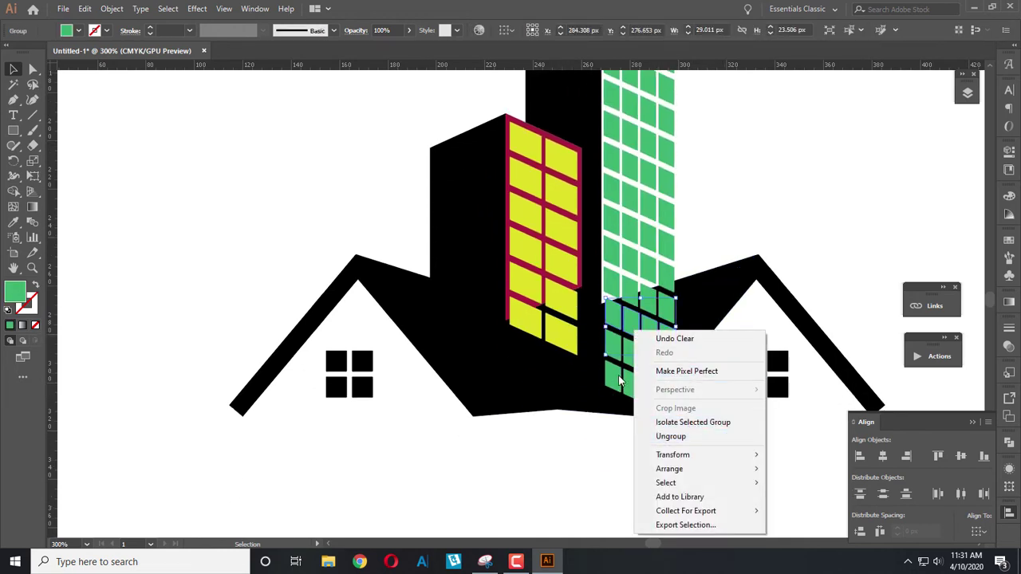
{"action": "scroll", "coordinate": [619, 351], "scroll_direction": "up", "scroll_amount": 4}
{"action": "key", "text": "ctrl+shift+a"}
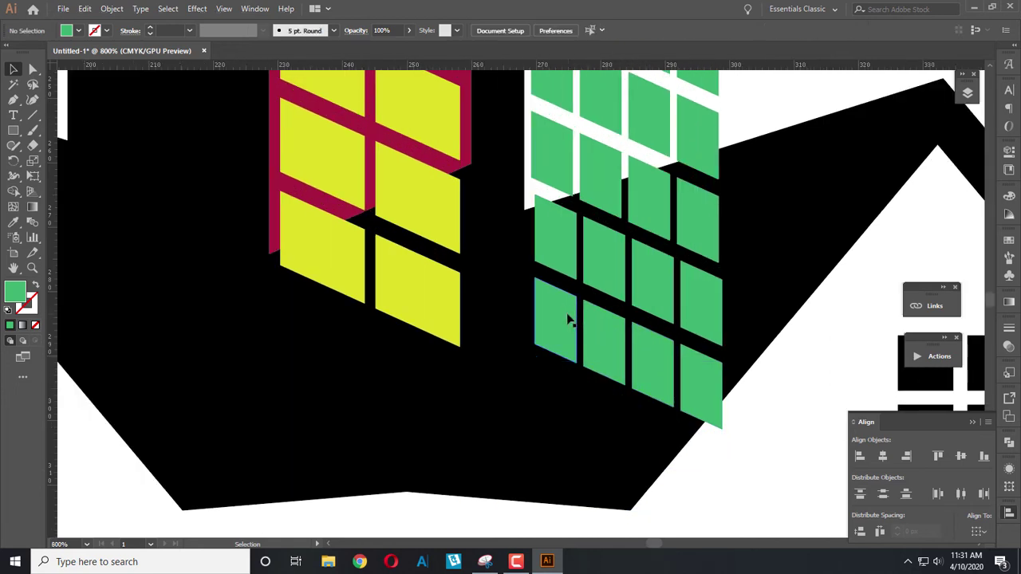
{"action": "left_click", "coordinate": [569, 320]}
{"action": "key", "text": "Delete"}
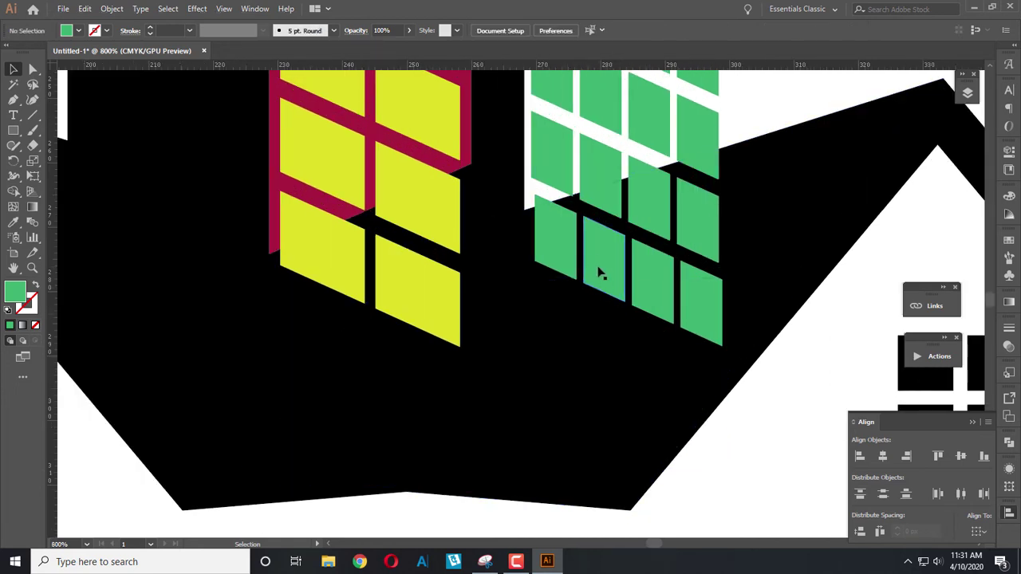
Step: Ungroup the green windows and delete three bottom-row tiles
{"action": "right_click", "coordinate": [601, 273]}
{"action": "left_click", "coordinate": [626, 372]}
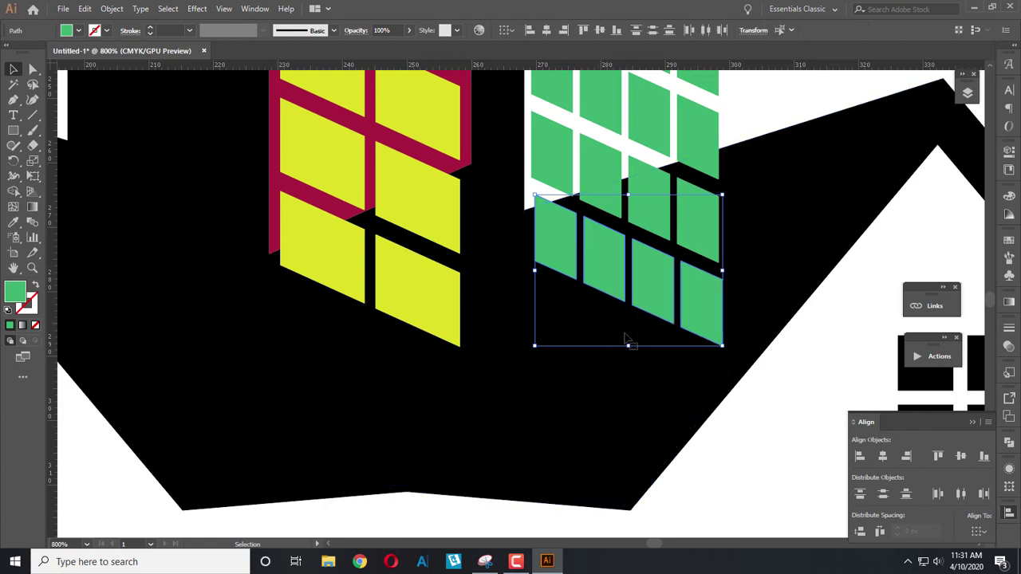
{"action": "key", "text": "ctrl+shift+a"}
{"action": "left_click", "coordinate": [608, 279]}
{"action": "key", "text": "Delete"}
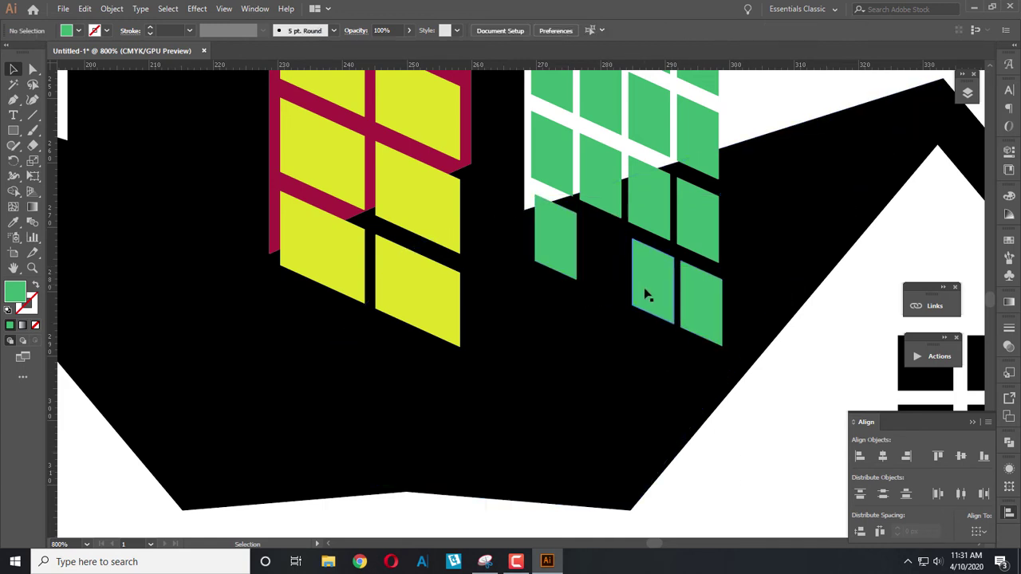
{"action": "left_click", "coordinate": [645, 292]}
{"action": "key", "text": "Delete"}
{"action": "left_click", "coordinate": [691, 303]}
{"action": "key", "text": "Delete"}
Step: Ungroup the remaining green tiles and delete the rightmost low tile
{"action": "left_click", "coordinate": [693, 227]}
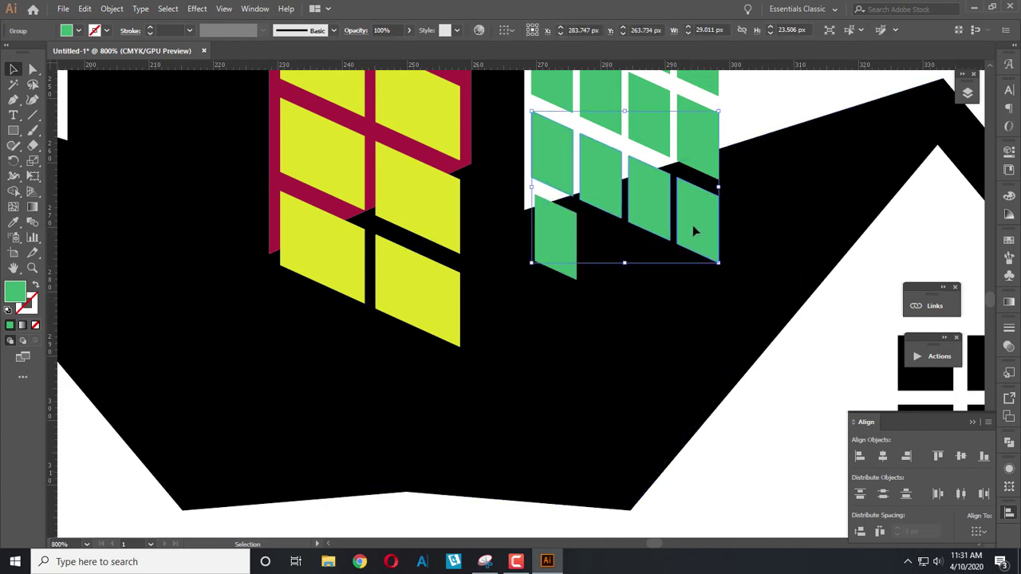
{"action": "right_click", "coordinate": [693, 227]}
{"action": "left_click", "coordinate": [730, 332]}
{"action": "key", "text": "ctrl+shift+a"}
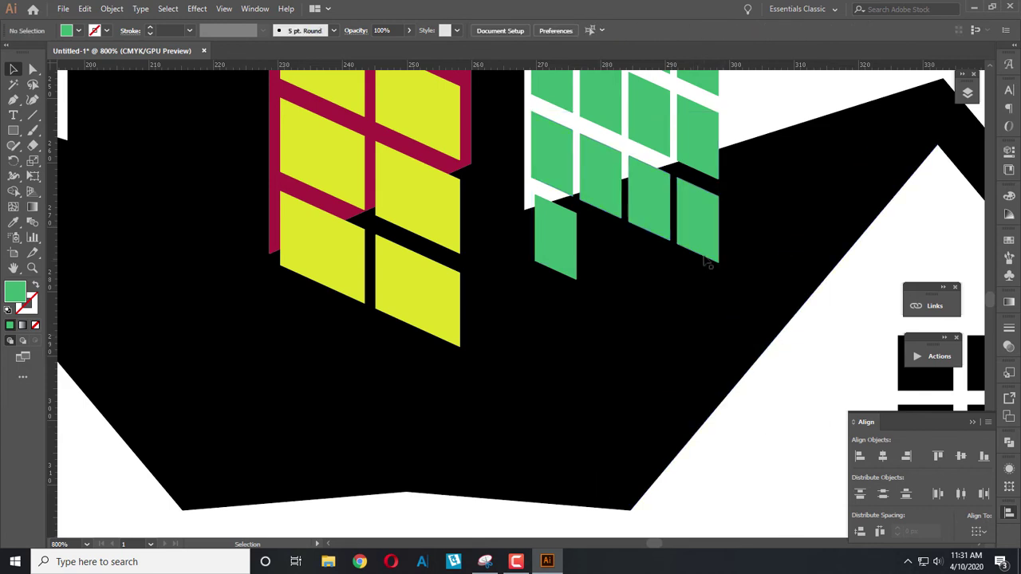
{"action": "left_click", "coordinate": [704, 251]}
{"action": "key", "text": "Delete"}
{"action": "key", "text": "ctrl+minus"}
{"action": "key", "text": "ctrl+minus"}
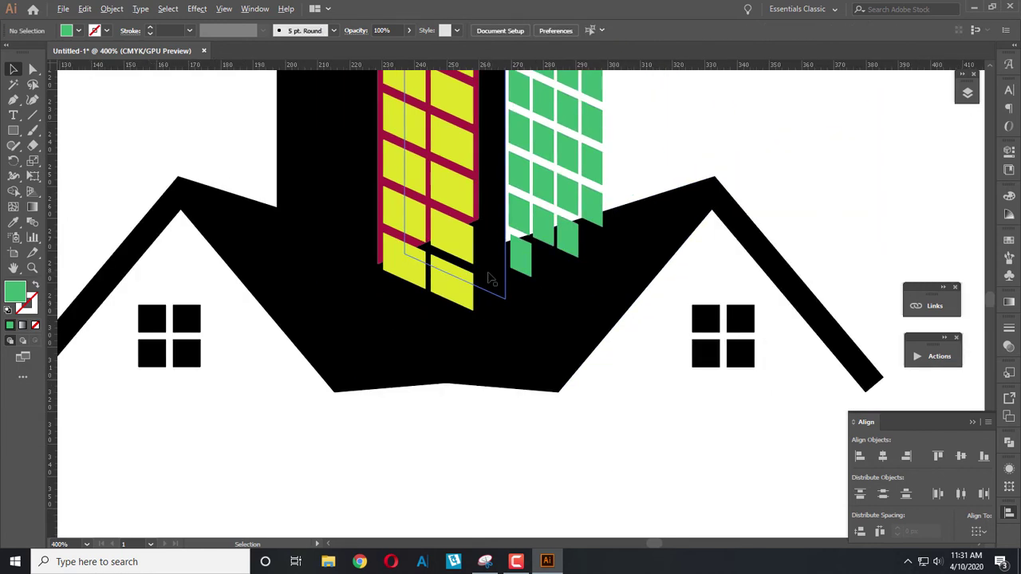
Step: Combine the black tower and yellow panel with a Pathfinder shape mode to strip the crimson frame
{"action": "scroll", "coordinate": [490, 278], "scroll_direction": "up", "scroll_amount": 3}
{"action": "left_click", "coordinate": [489, 278]}
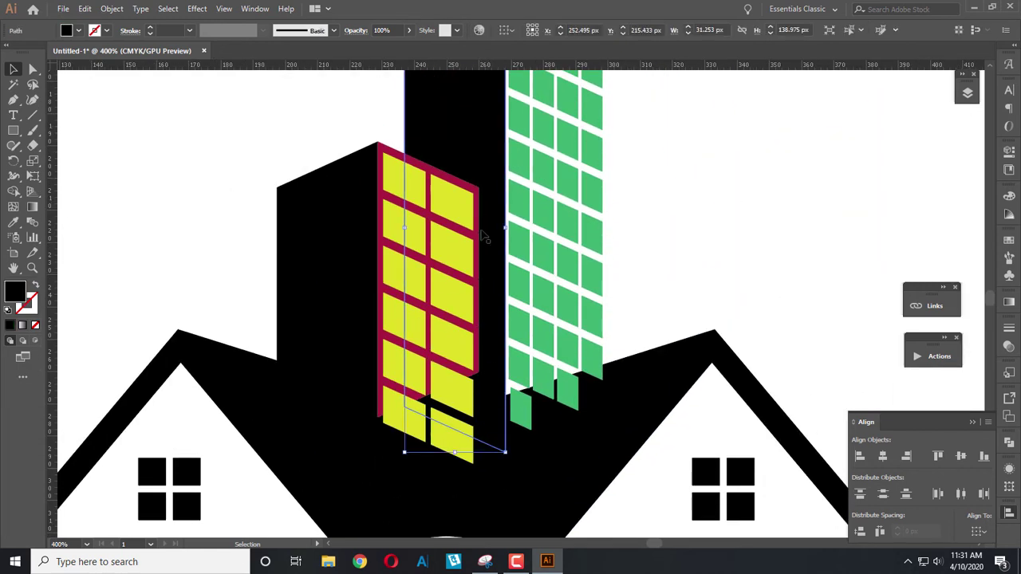
{"action": "left_click", "coordinate": [480, 201], "text": "shift"}
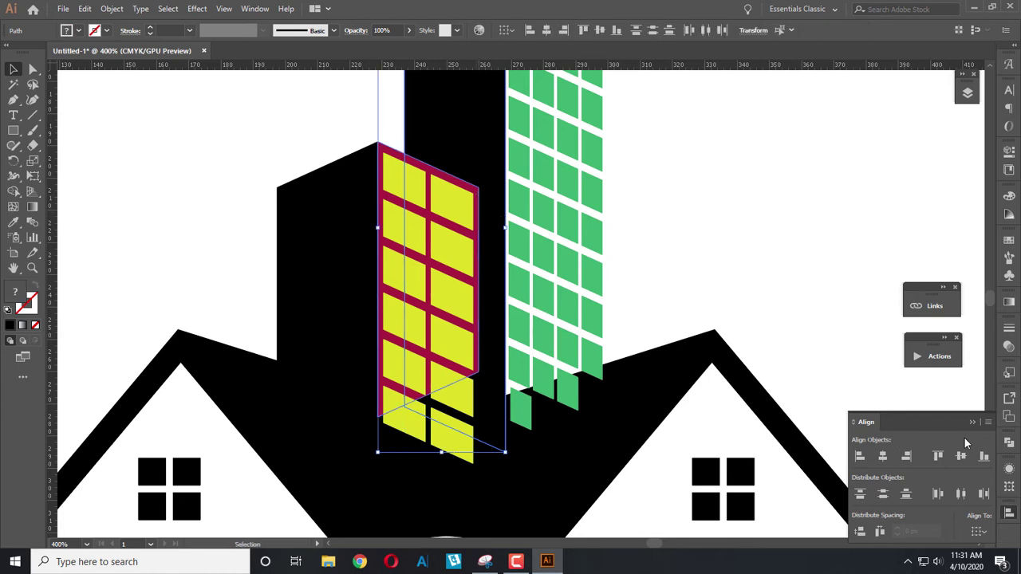
{"action": "left_click", "coordinate": [1007, 444]}
{"action": "left_click", "coordinate": [883, 469]}
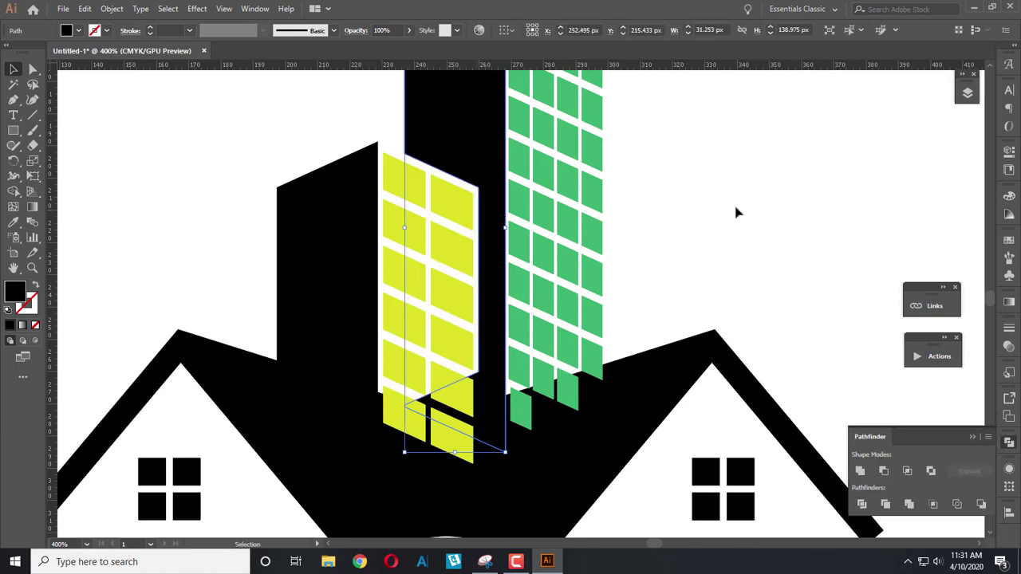
{"action": "left_click", "coordinate": [741, 202]}
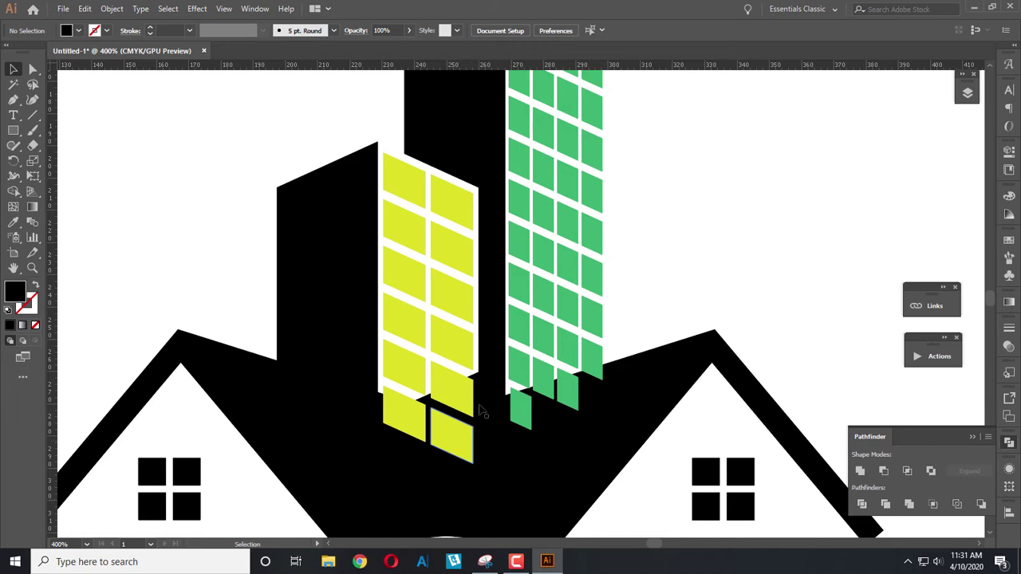
Step: Delete a corner anchor point from the black shape beside the yellow tiles
{"action": "left_click", "coordinate": [481, 411]}
{"action": "scroll", "coordinate": [481, 410], "scroll_direction": "up", "scroll_amount": 1}
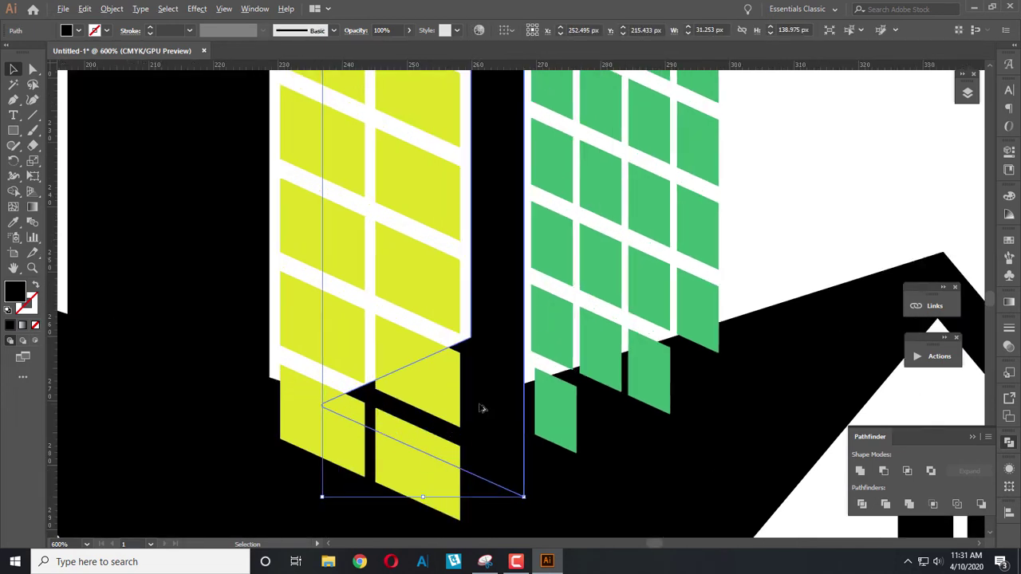
{"action": "scroll", "coordinate": [481, 411], "scroll_direction": "up", "scroll_amount": 1}
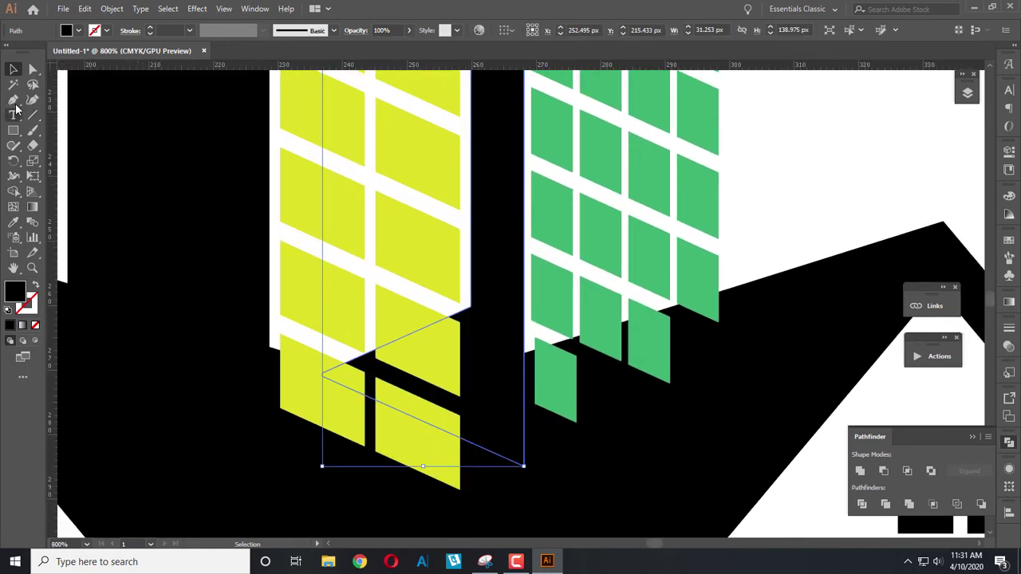
{"action": "left_click", "coordinate": [14, 102]}
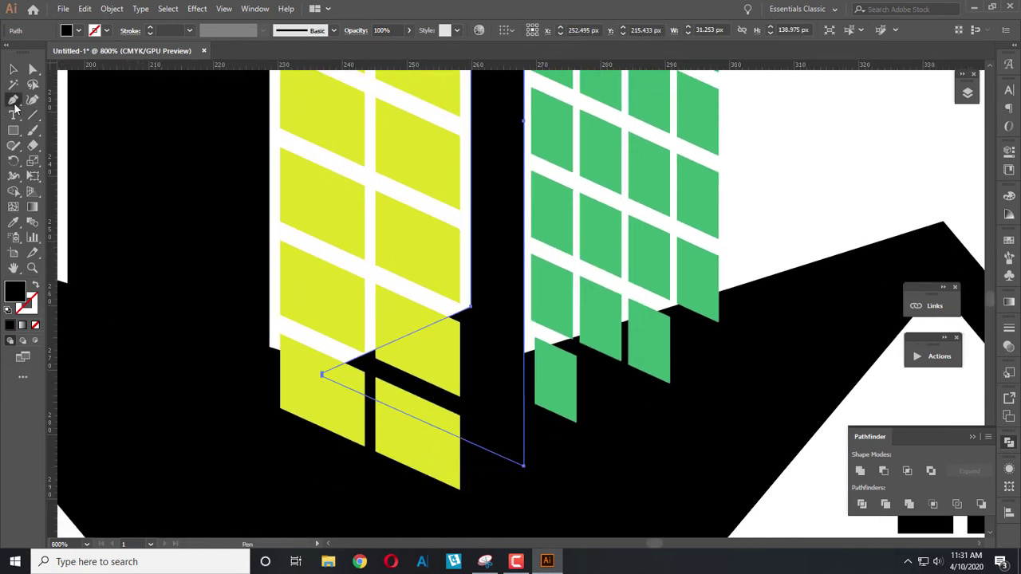
{"action": "left_click", "coordinate": [323, 375]}
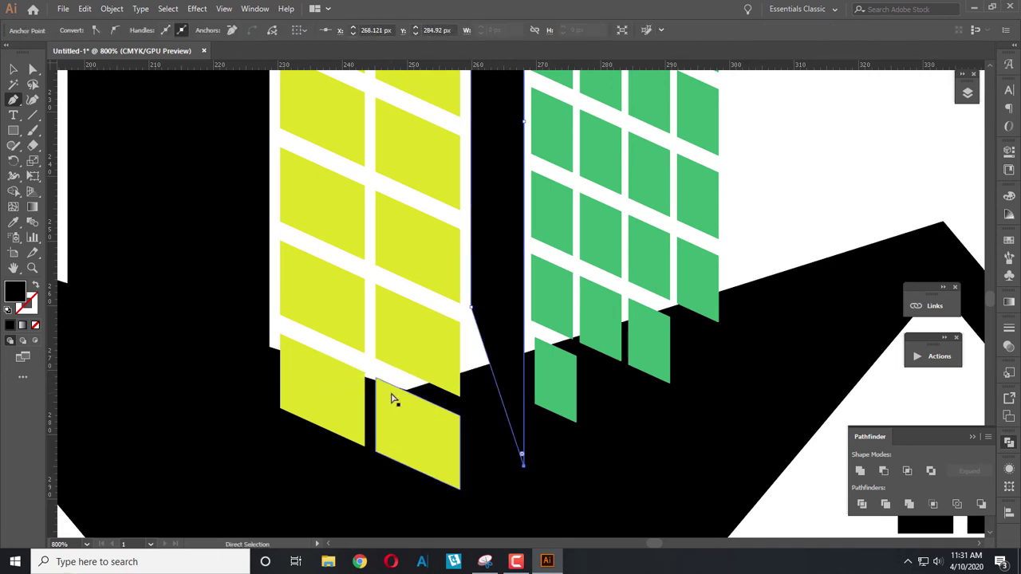
Step: Undo the anchor removal and draw a rectangle over the lower yellow windows
{"action": "key", "text": "ctrl+z"}
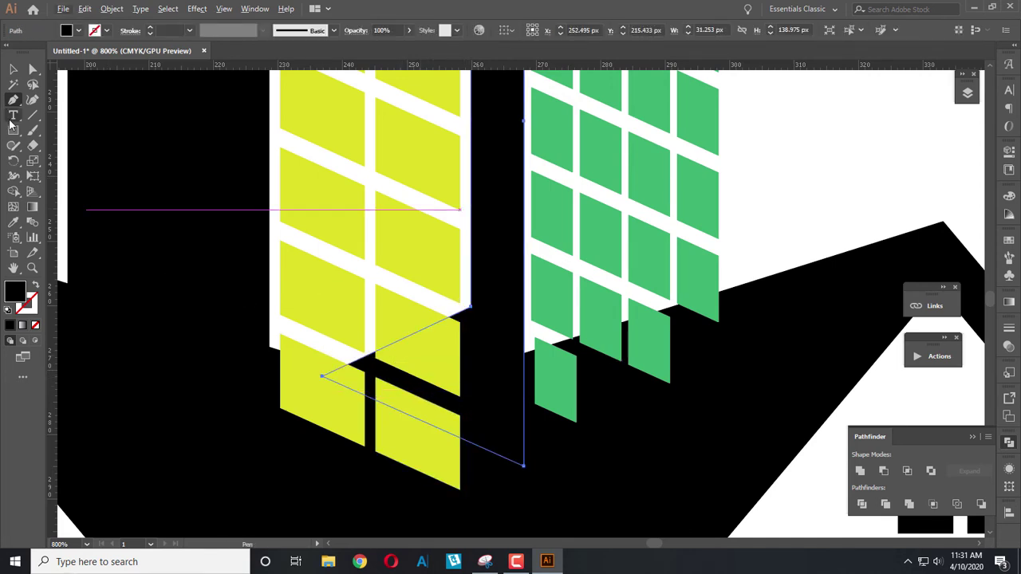
{"action": "left_click", "coordinate": [13, 130]}
{"action": "left_click_drag", "start_coordinate": [298, 278], "coordinate": [471, 485]}
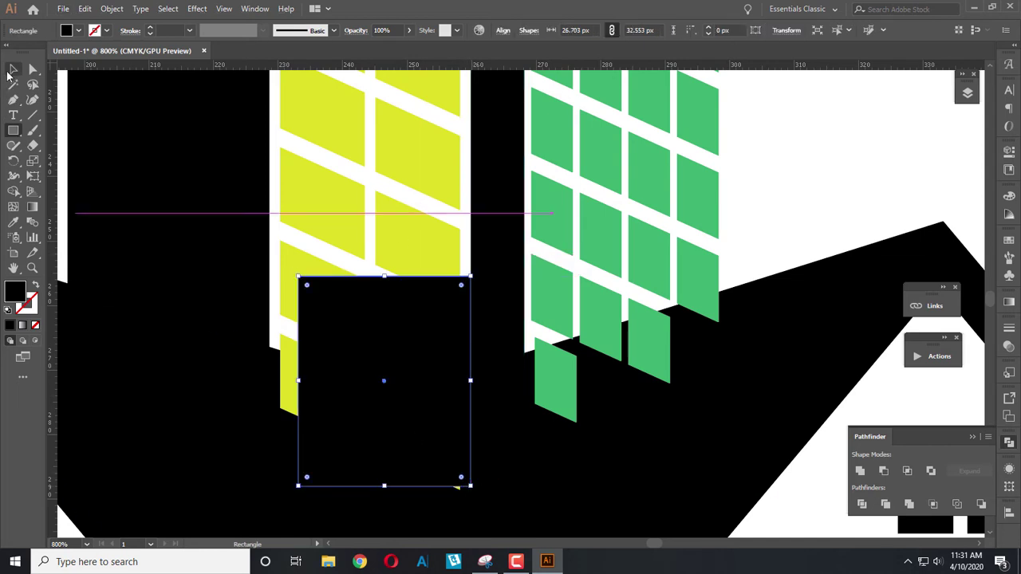
{"action": "left_click", "coordinate": [13, 69]}
{"action": "left_click", "coordinate": [506, 266], "text": "shift"}
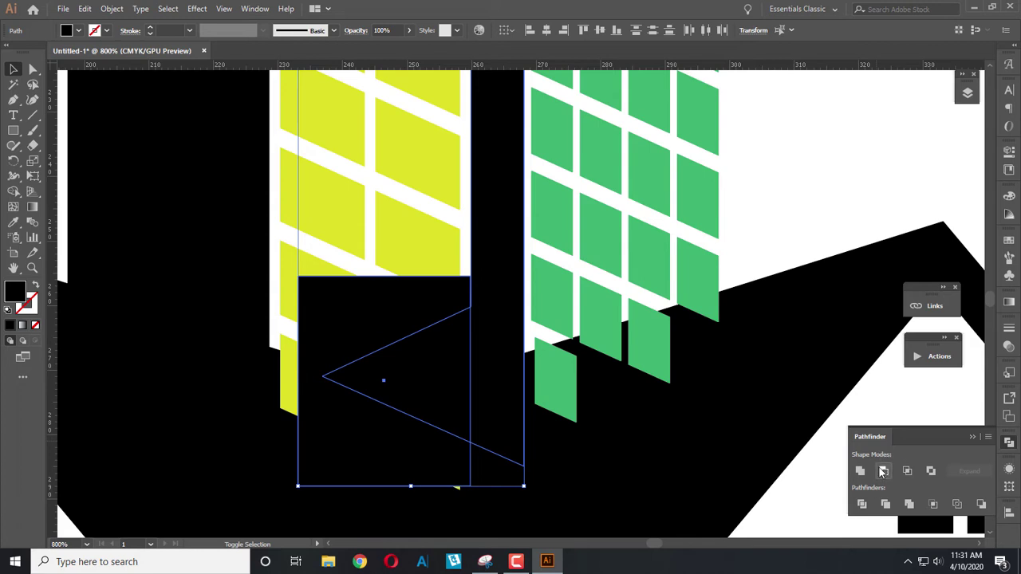
{"action": "left_click", "coordinate": [883, 470]}
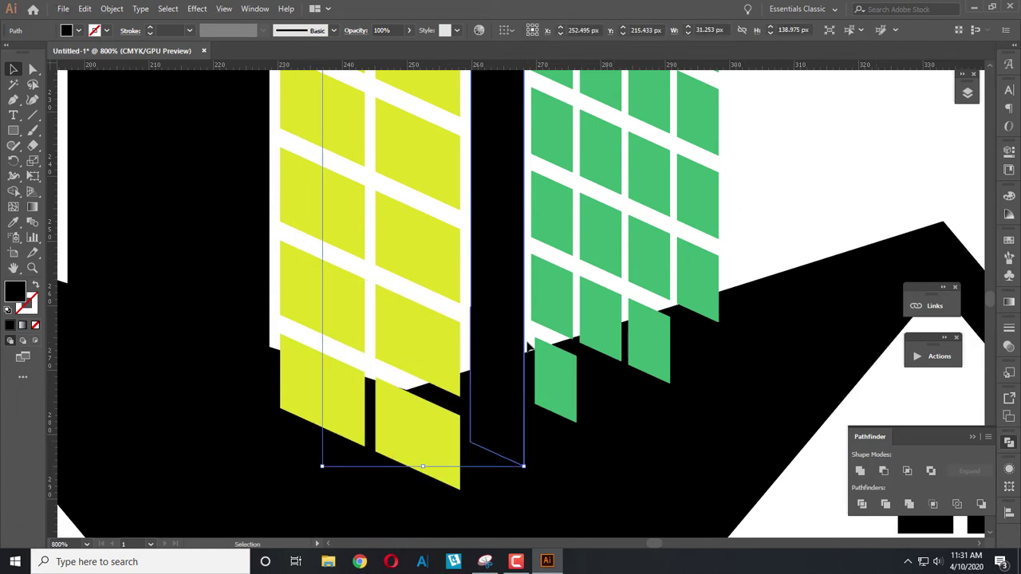
{"action": "key", "text": "ctrl+z"}
Step: Snap the rectangle's corner to the white shape, then subtract it with Minus Front
{"action": "scroll", "coordinate": [766, 209], "scroll_direction": "up", "scroll_amount": 3}
{"action": "key", "text": "ctrl+shift+a"}
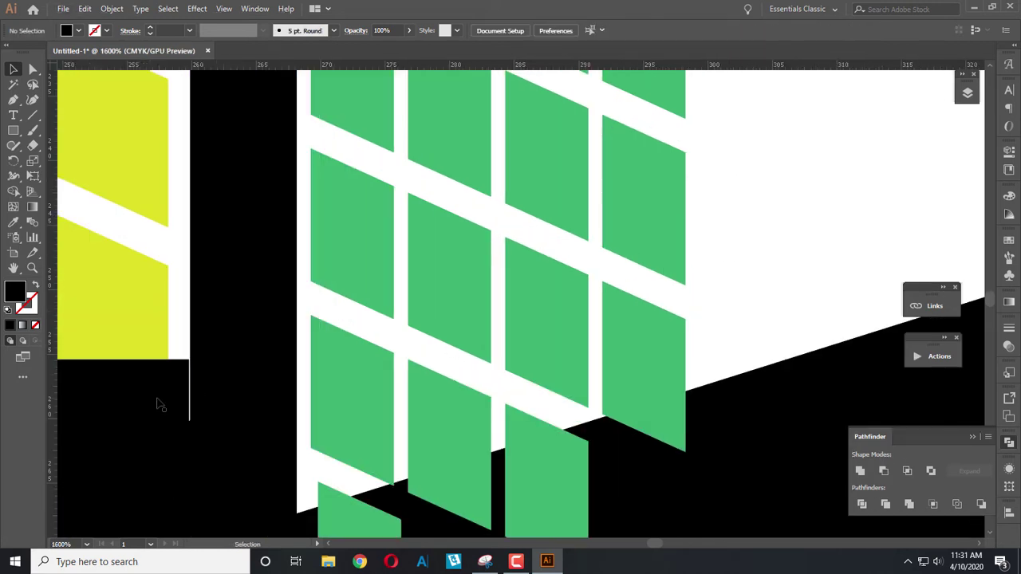
{"action": "scroll", "coordinate": [155, 406], "scroll_direction": "up", "scroll_amount": 3}
{"action": "left_click_drag", "start_coordinate": [182, 371], "coordinate": [186, 367]}
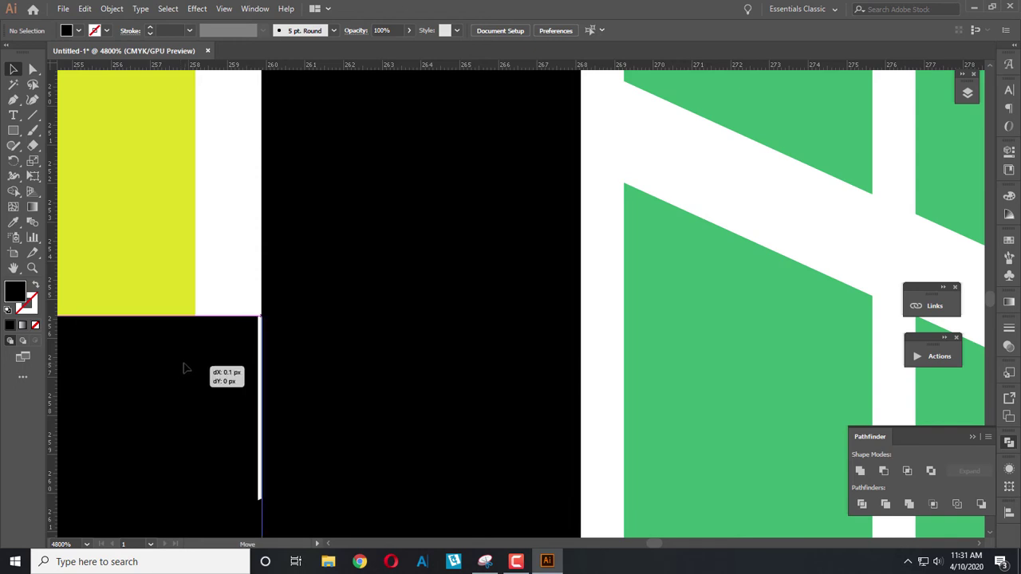
{"action": "scroll", "coordinate": [222, 367], "scroll_direction": "down", "scroll_amount": 5}
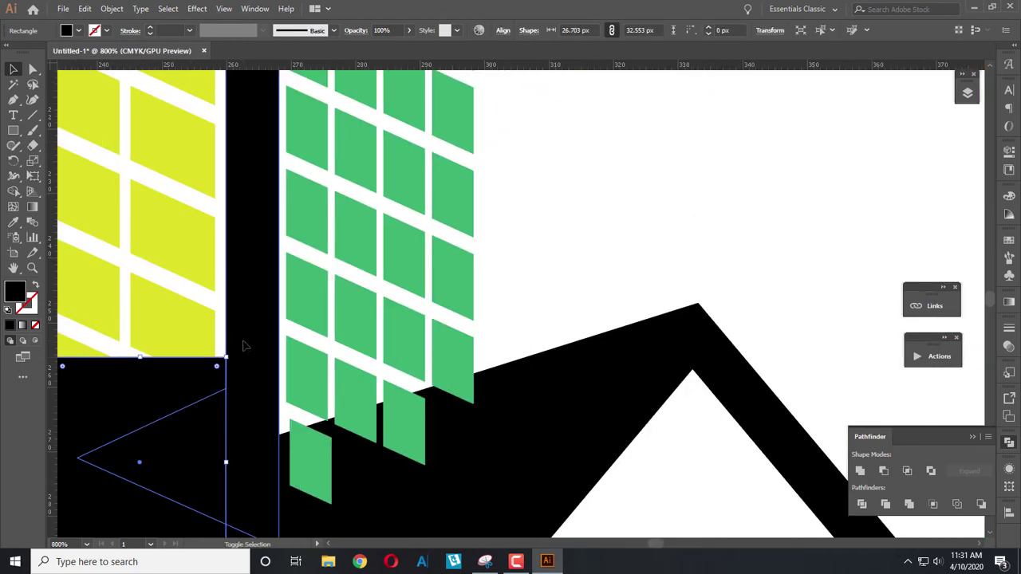
{"action": "left_click", "coordinate": [884, 472]}
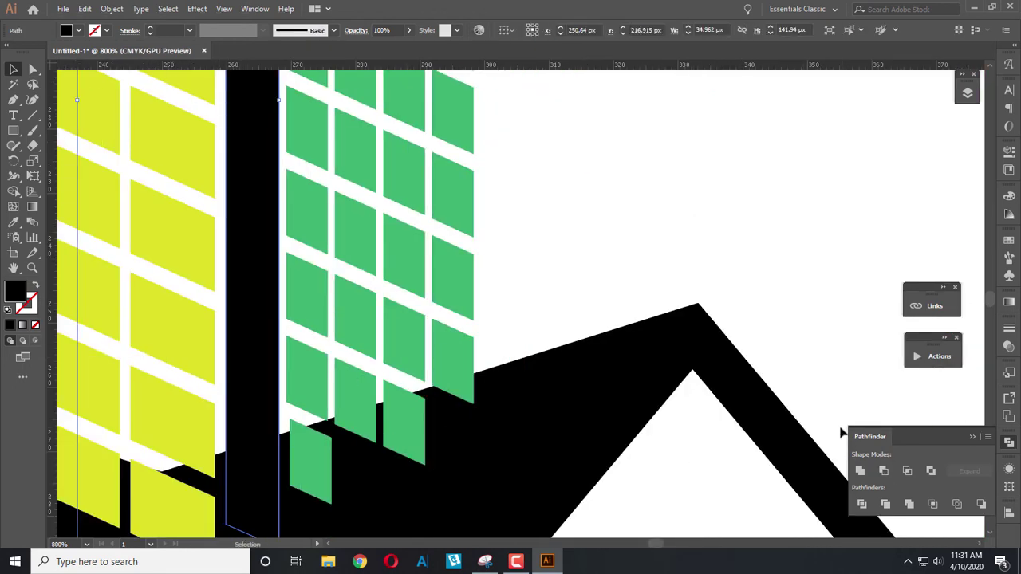
{"action": "left_click", "coordinate": [785, 251]}
{"action": "scroll", "coordinate": [723, 274], "scroll_direction": "down", "scroll_amount": 3}
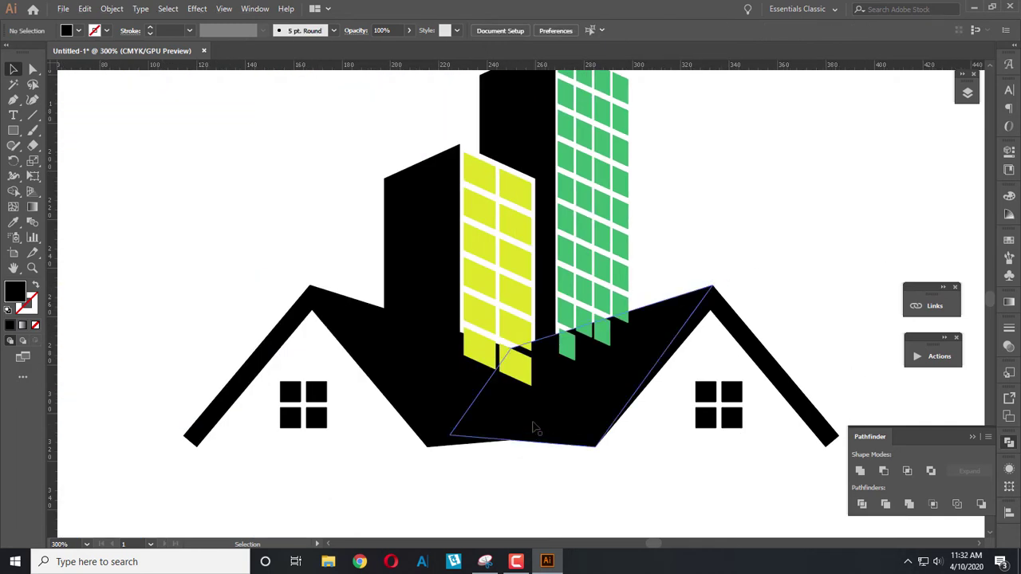
Step: Bring both roofs to front and nudge them up to cover the green pieces
{"action": "left_click", "coordinate": [471, 371]}
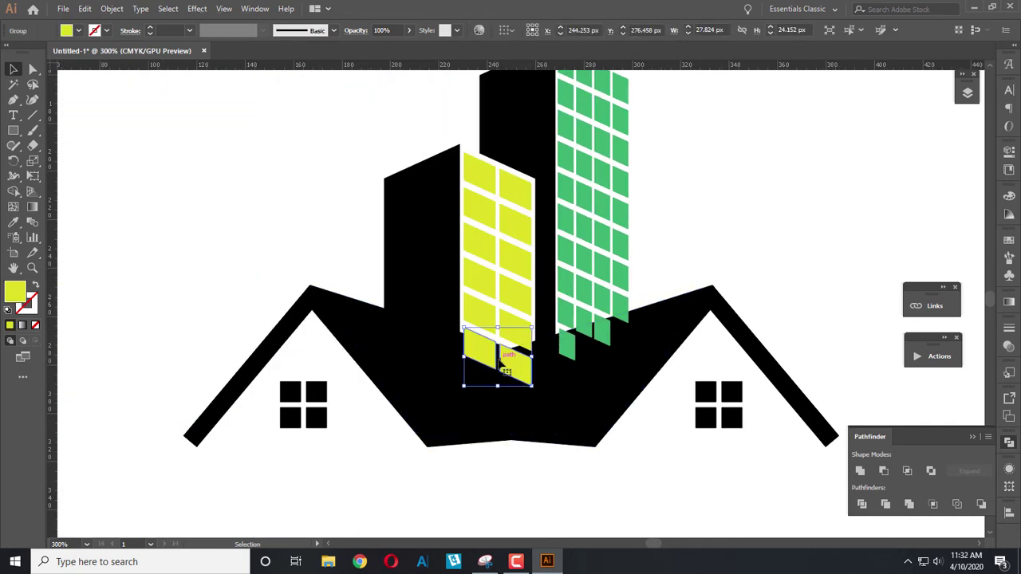
{"action": "key", "text": "ctrl"}
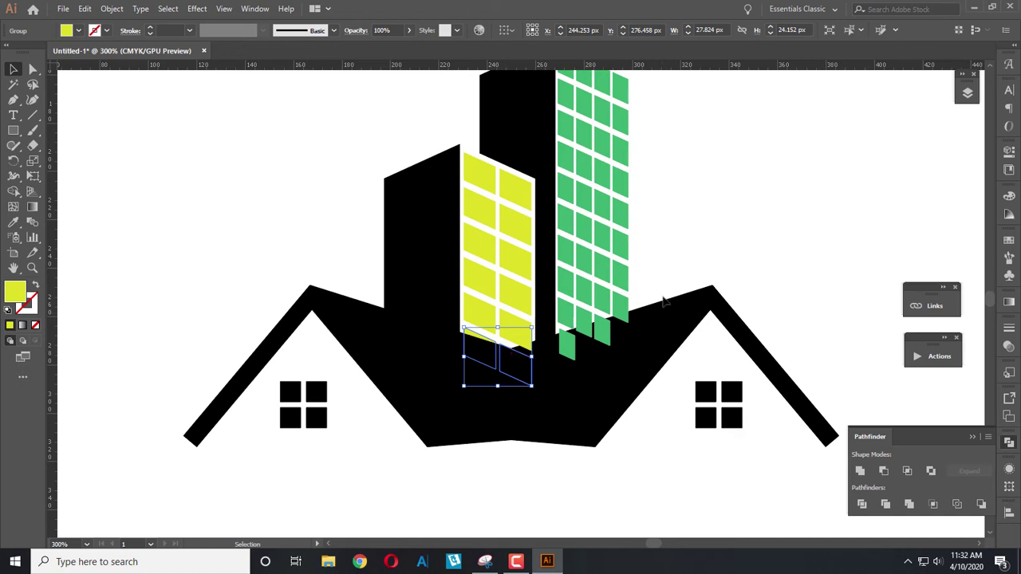
{"action": "left_click", "coordinate": [802, 211]}
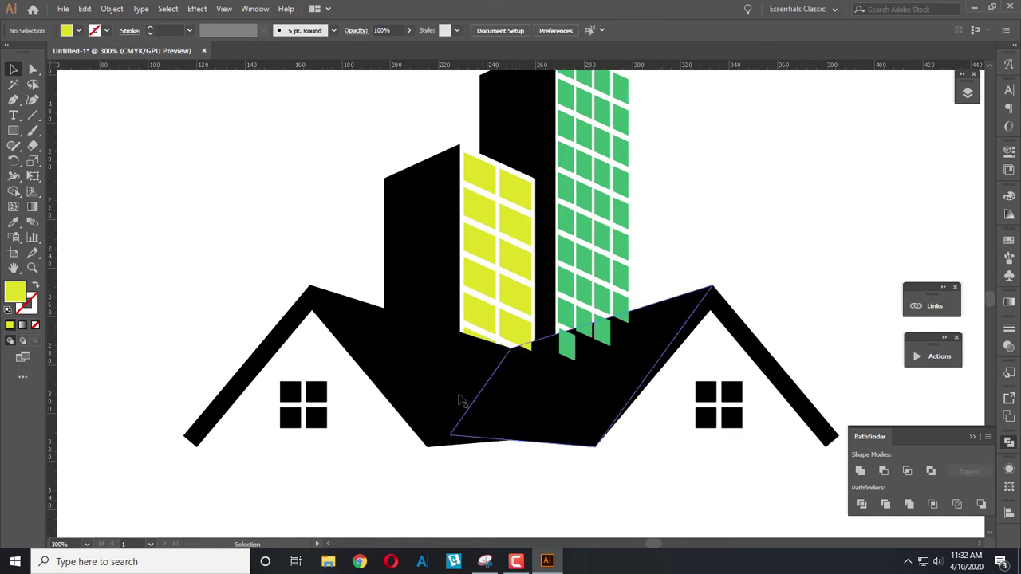
{"action": "left_click", "coordinate": [426, 410]}
{"action": "left_click", "coordinate": [620, 416], "text": "shift"}
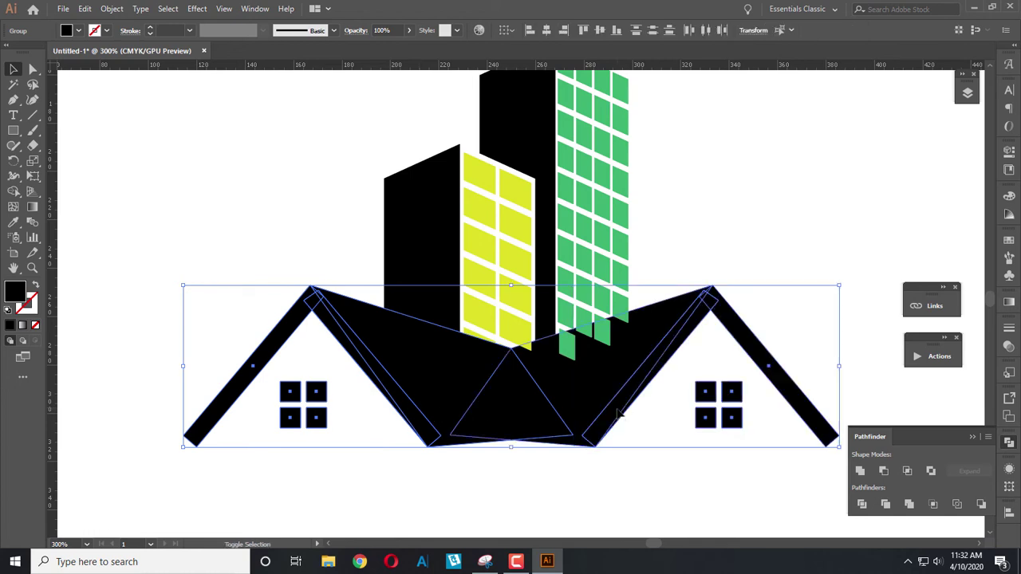
{"action": "key", "text": "ctrl+shift+bracketright"}
{"action": "key", "text": "Up"}
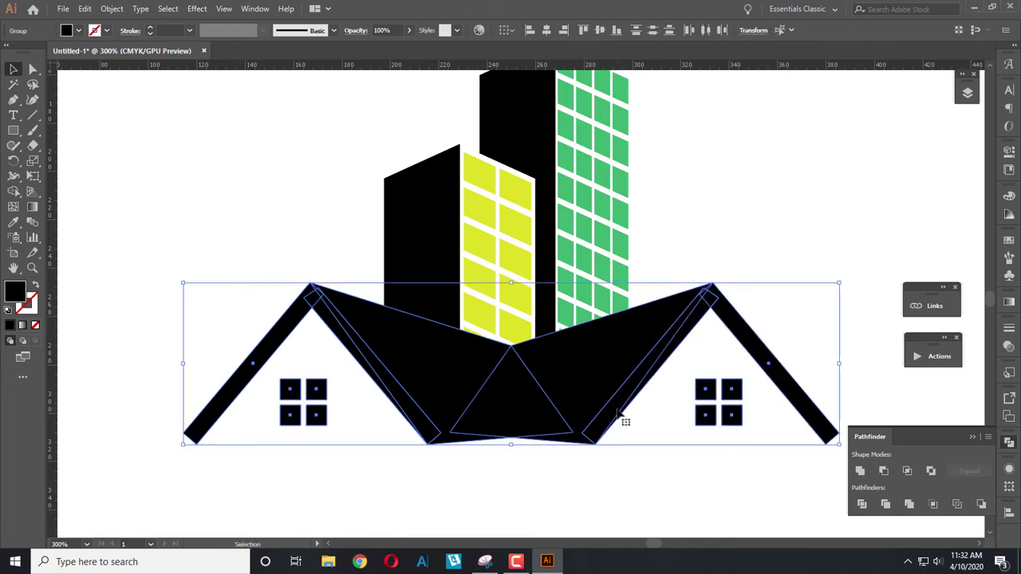
{"action": "left_click", "coordinate": [721, 245]}
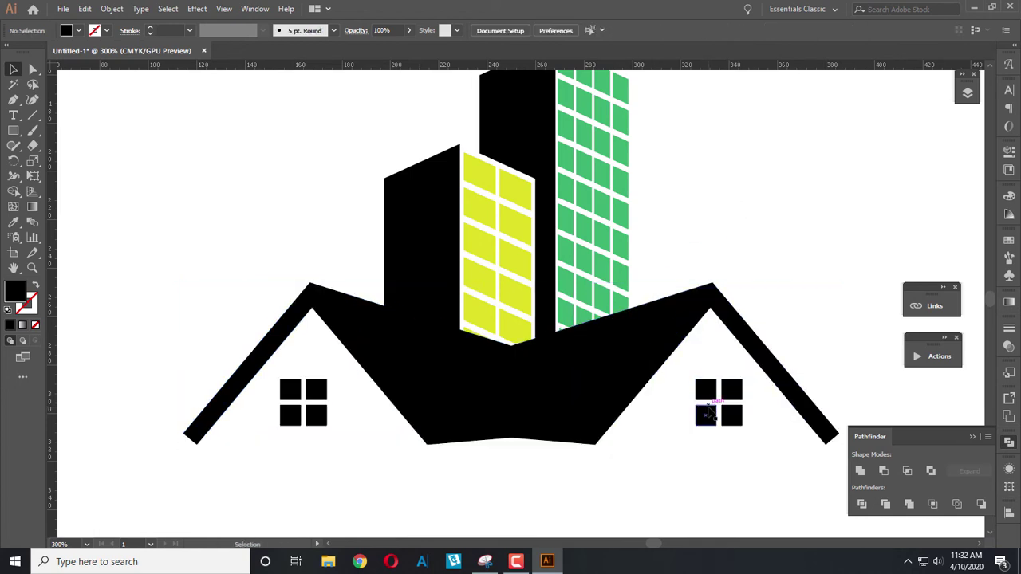
{"action": "key", "text": "ctrl+0"}
{"action": "key", "text": "ctrl+1"}
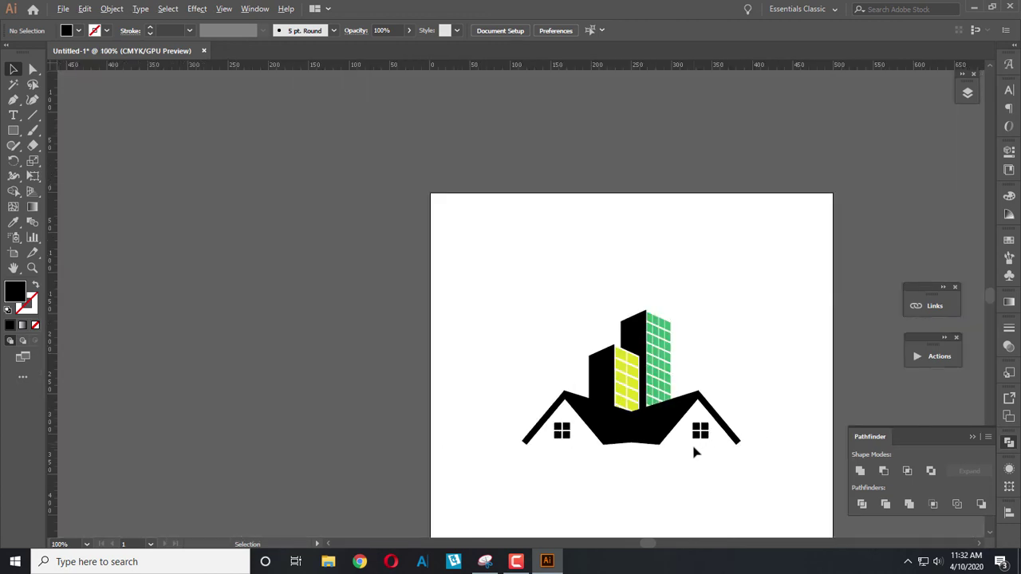
Step: Select every part of the logo and group it
{"action": "scroll", "coordinate": [694, 452], "scroll_direction": "up", "scroll_amount": 1}
{"action": "scroll", "coordinate": [694, 452], "scroll_direction": "down", "scroll_amount": 1}
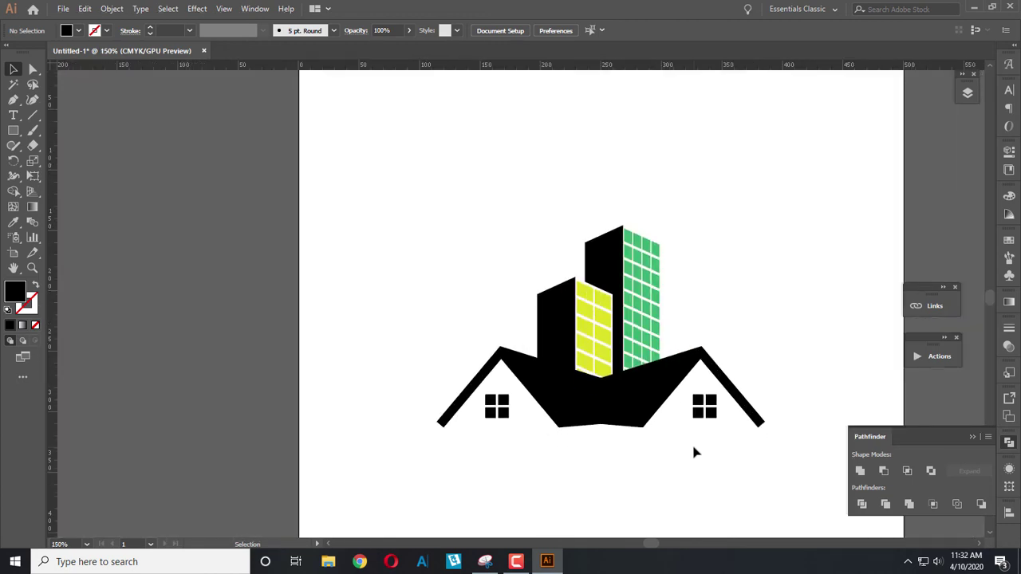
{"action": "scroll", "coordinate": [694, 452], "scroll_direction": "down", "scroll_amount": 1}
{"action": "scroll", "coordinate": [339, 351], "scroll_direction": "down", "scroll_amount": 2}
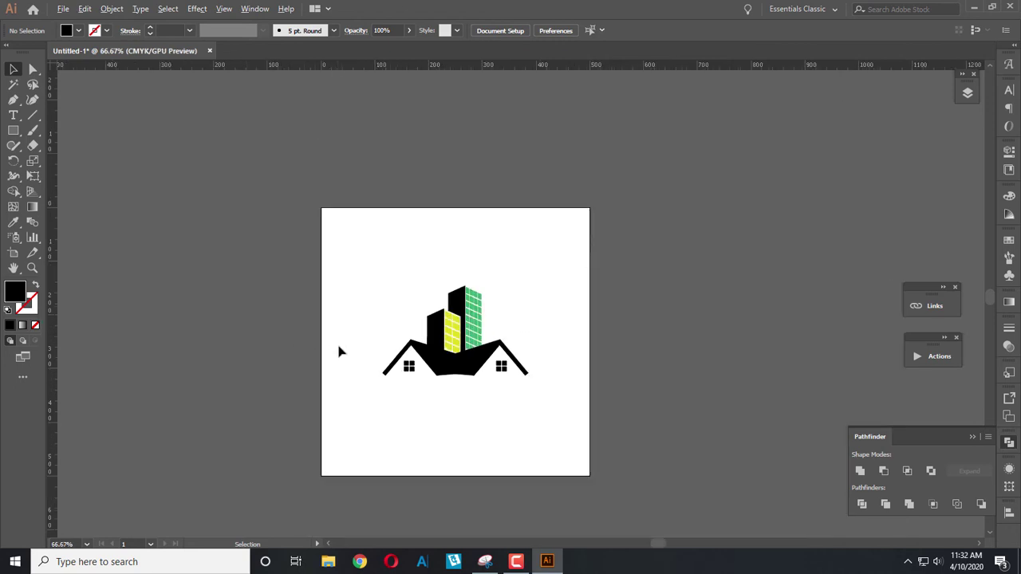
{"action": "left_click_drag", "start_coordinate": [344, 260], "coordinate": [534, 453]}
{"action": "key", "text": "a"}
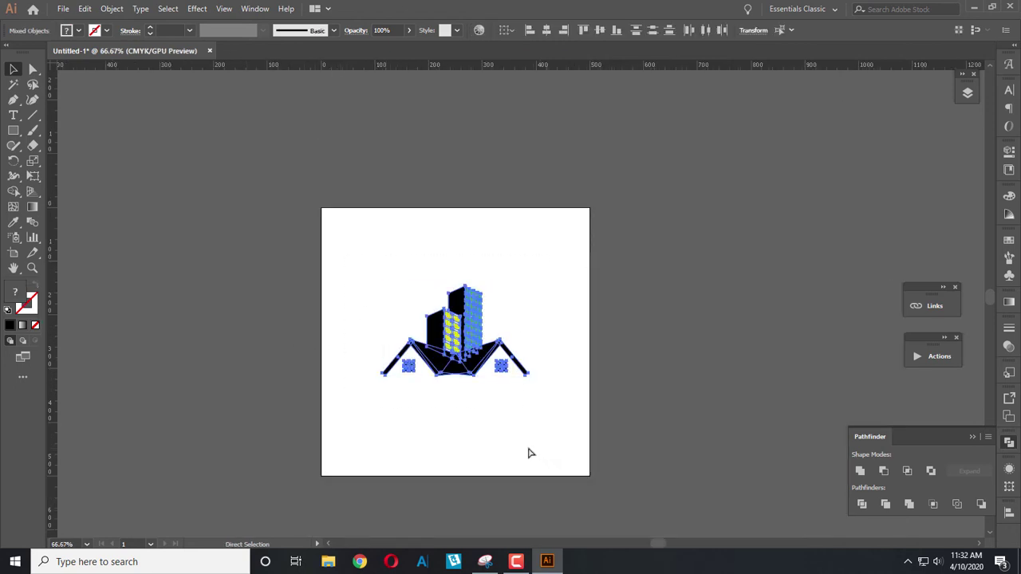
{"action": "key", "text": "v"}
{"action": "right_click", "coordinate": [454, 327]}
{"action": "left_click", "coordinate": [471, 405]}
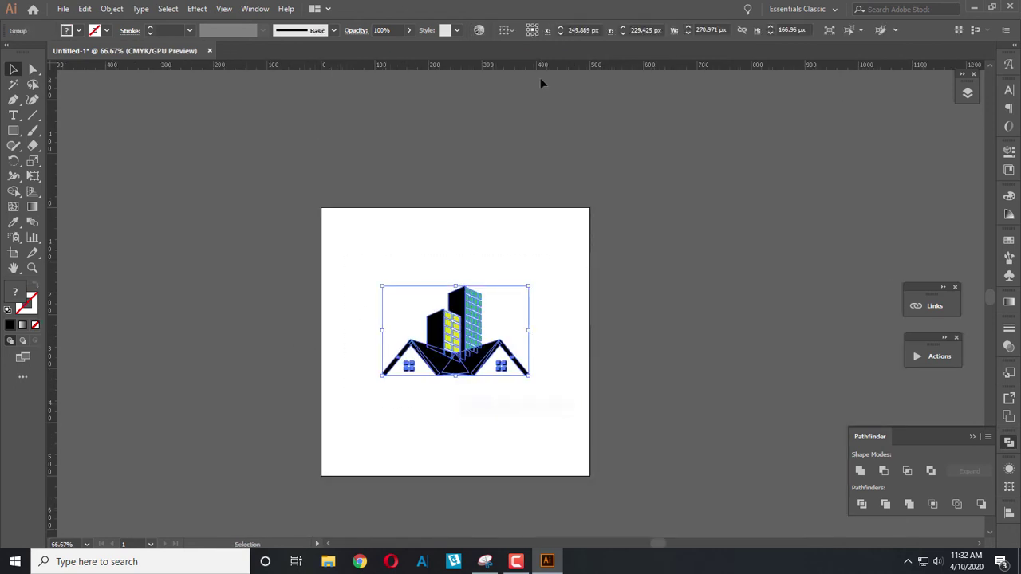
Step: Centre the logo group horizontally and vertically relative to the artboard
{"action": "left_click", "coordinate": [1009, 513]}
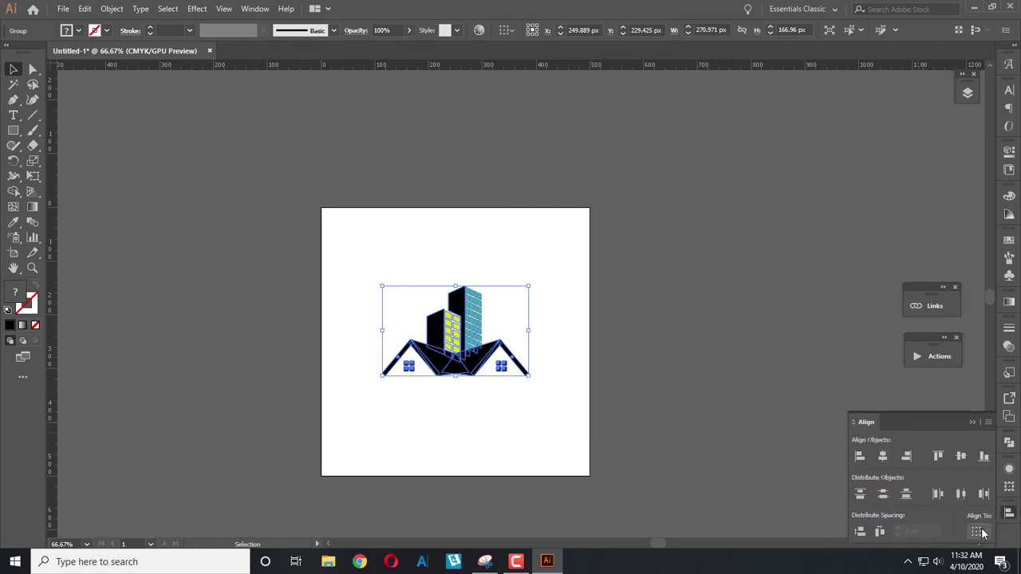
{"action": "left_click", "coordinate": [983, 534]}
{"action": "left_click", "coordinate": [949, 517]}
{"action": "left_click", "coordinate": [882, 457]}
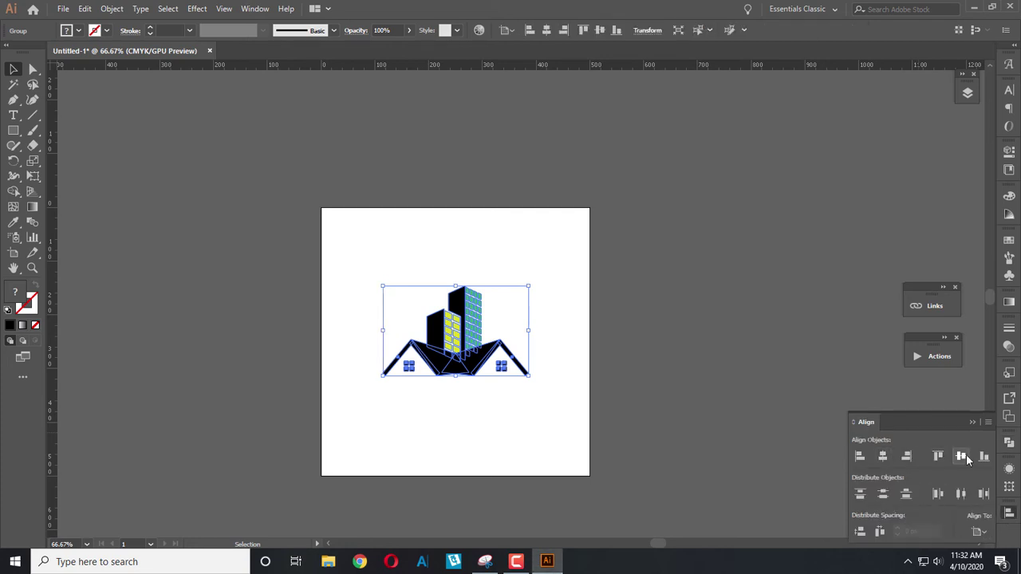
{"action": "left_click", "coordinate": [962, 457]}
{"action": "left_click", "coordinate": [594, 382]}
{"action": "scroll", "coordinate": [414, 374], "scroll_direction": "up", "scroll_amount": 1, "text": "alt"}
{"action": "scroll", "coordinate": [489, 390], "scroll_direction": "down", "scroll_amount": 1}
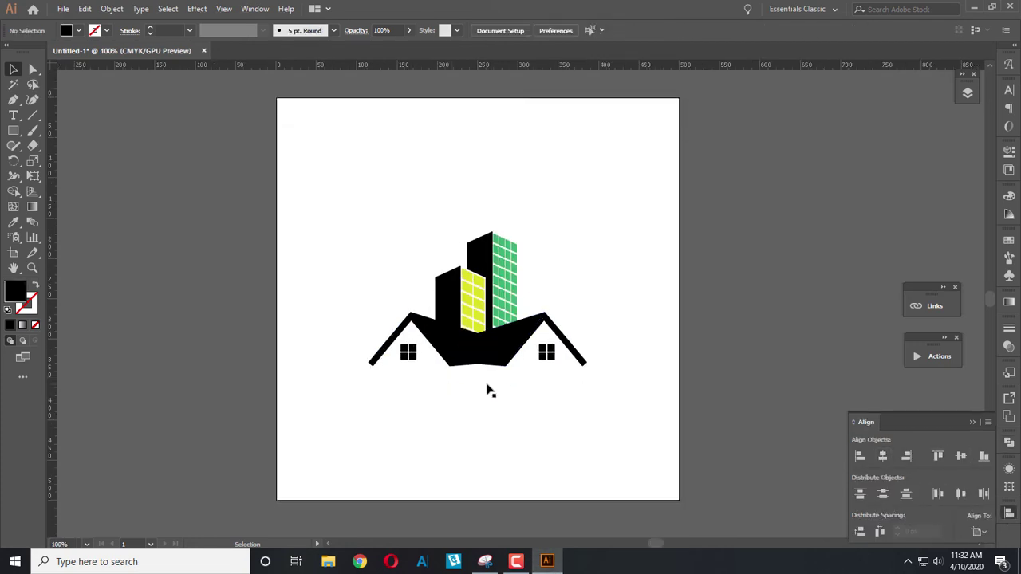
{"action": "left_click_drag", "start_coordinate": [13, 130], "coordinate": [72, 176]}
Step: Create a 50 px, 6-sided polygon as an unfilled outline with a 12 pt stroke
{"action": "left_click", "coordinate": [374, 249]}
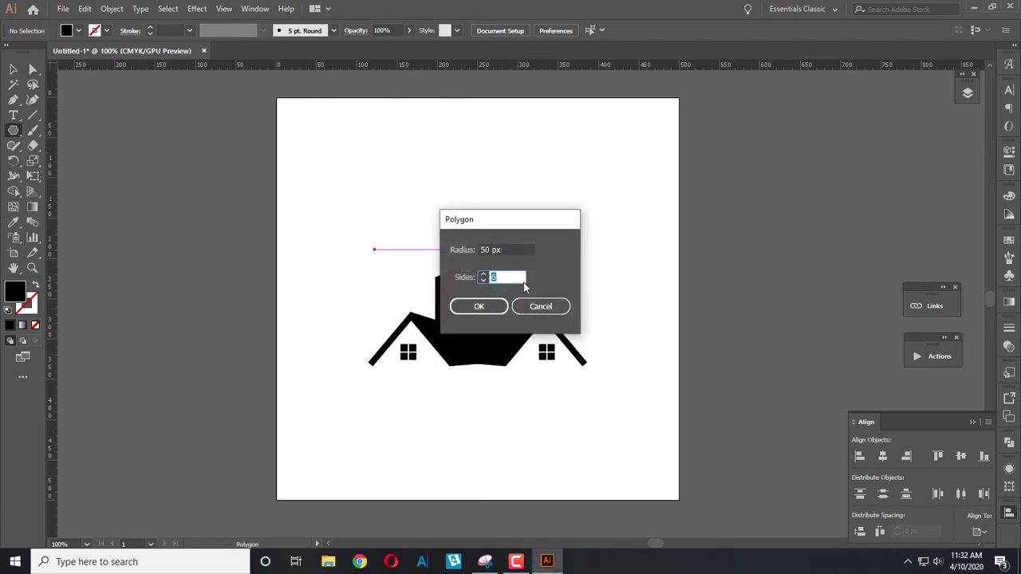
{"action": "left_click", "coordinate": [487, 311]}
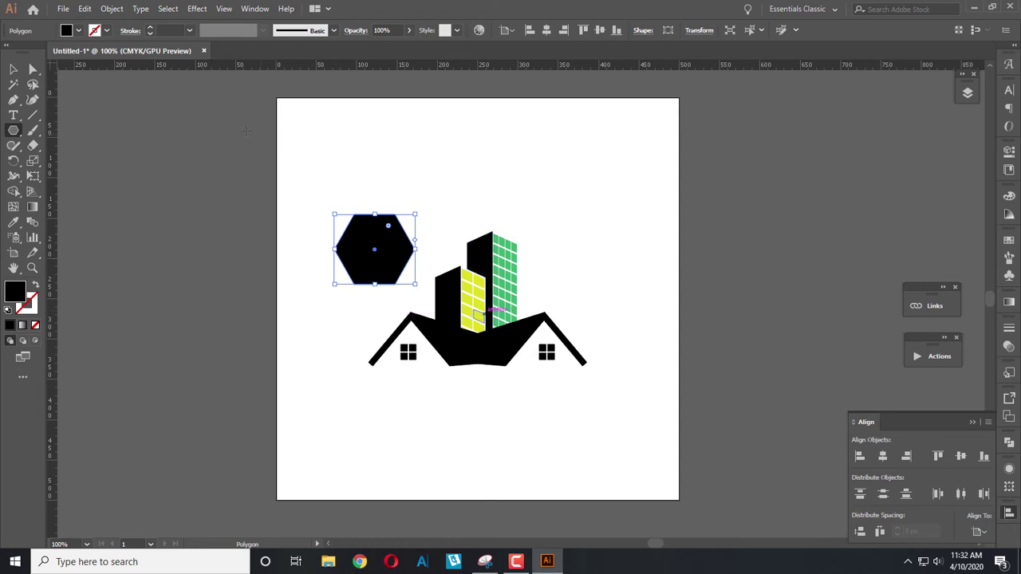
{"action": "left_click", "coordinate": [35, 287]}
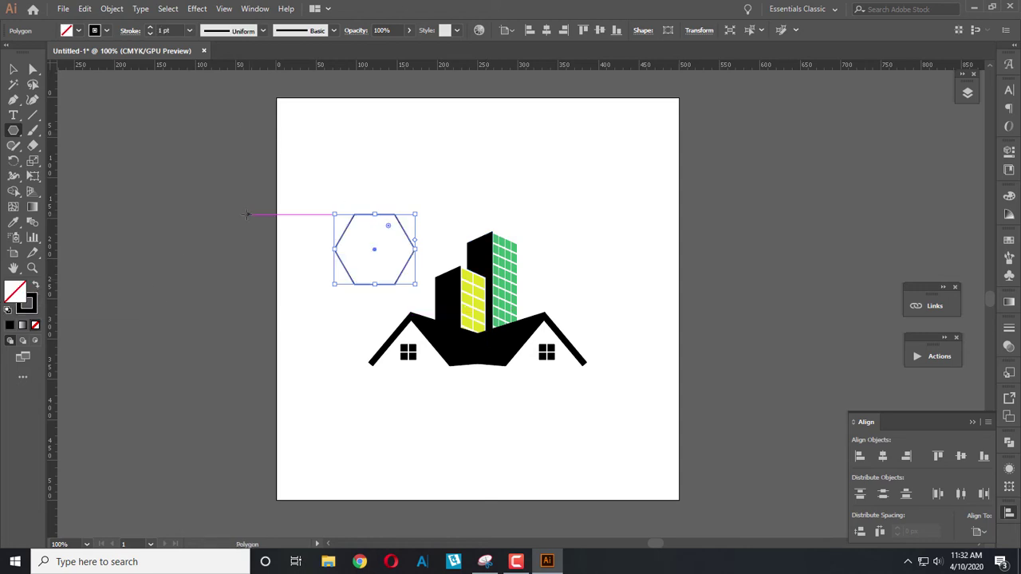
{"action": "left_click", "coordinate": [148, 31]}
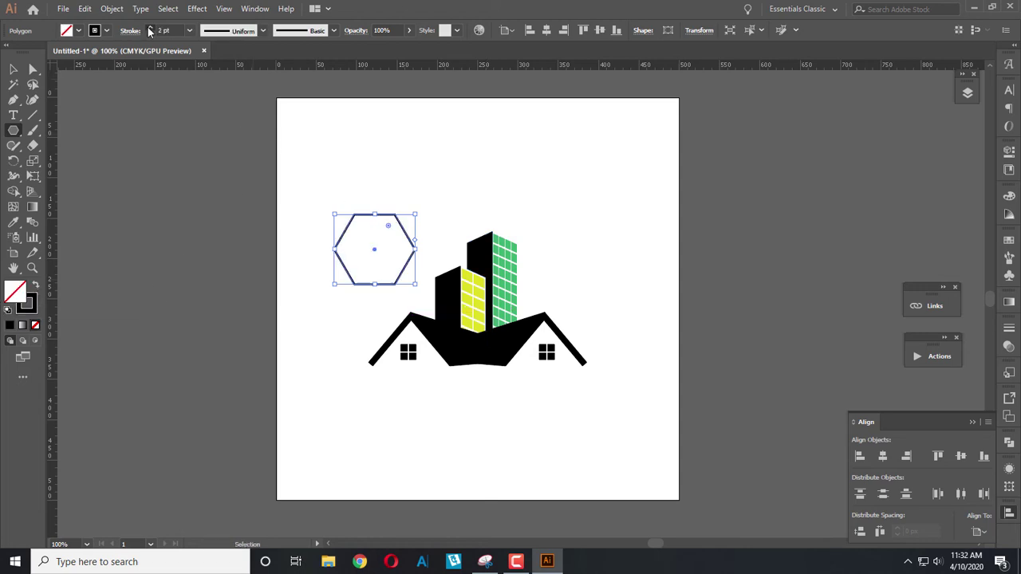
{"action": "left_click", "coordinate": [148, 31]}
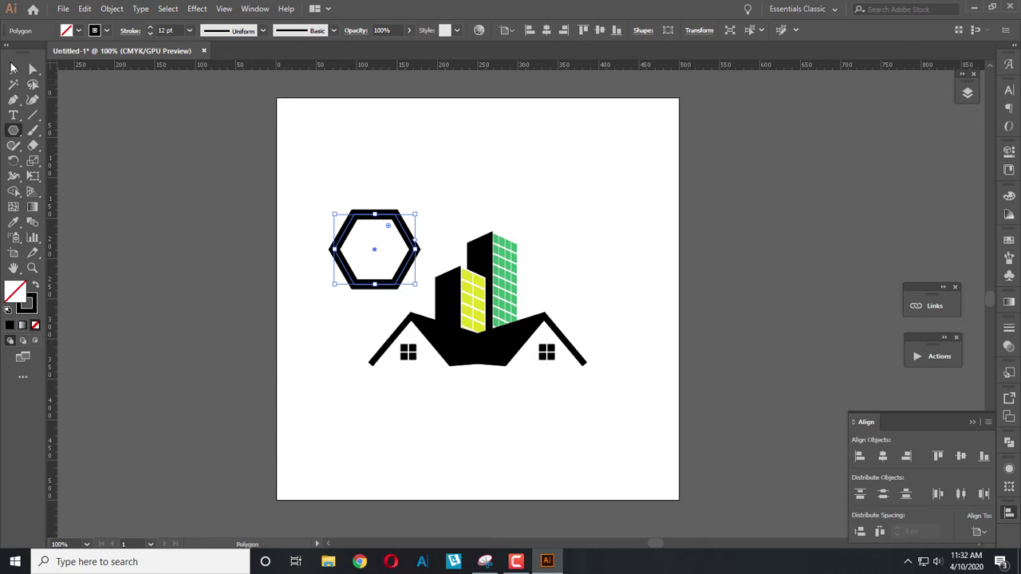
Step: Set the hexagon stroke to 15 pt, rotate it point-up, and fit it around the logo
{"action": "left_click", "coordinate": [12, 69]}
{"action": "left_click_drag", "start_coordinate": [415, 284], "coordinate": [510, 366]}
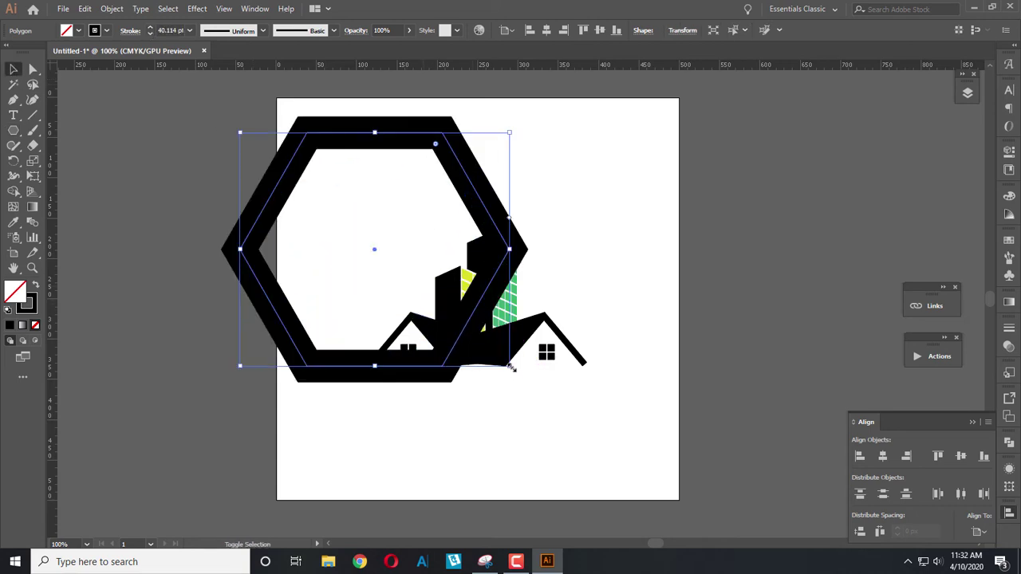
{"action": "left_click", "coordinate": [149, 34]}
{"action": "left_click", "coordinate": [149, 34]}
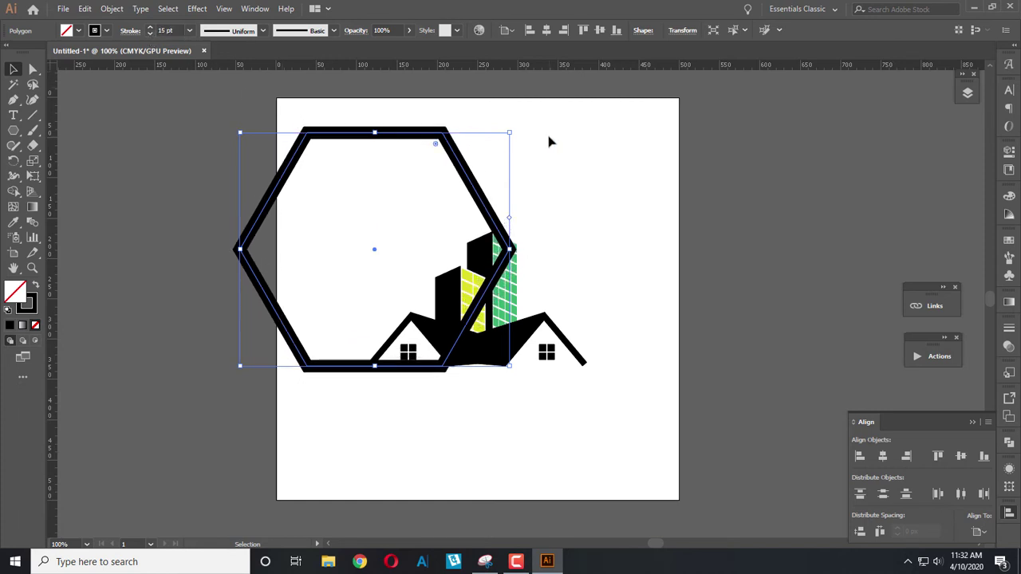
{"action": "left_click_drag", "start_coordinate": [511, 130], "coordinate": [505, 394]}
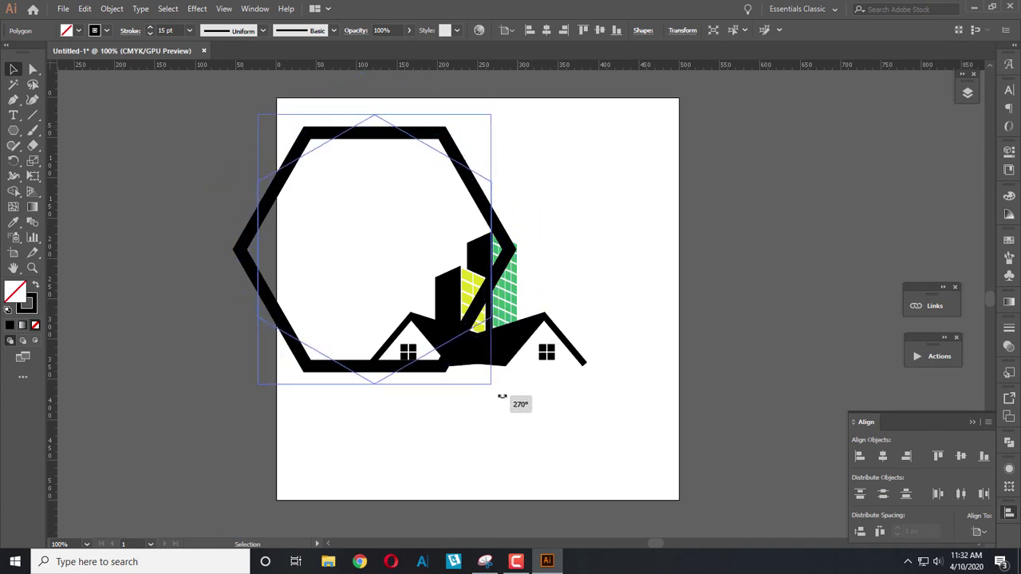
{"action": "left_click_drag", "start_coordinate": [505, 394], "coordinate": [500, 393]}
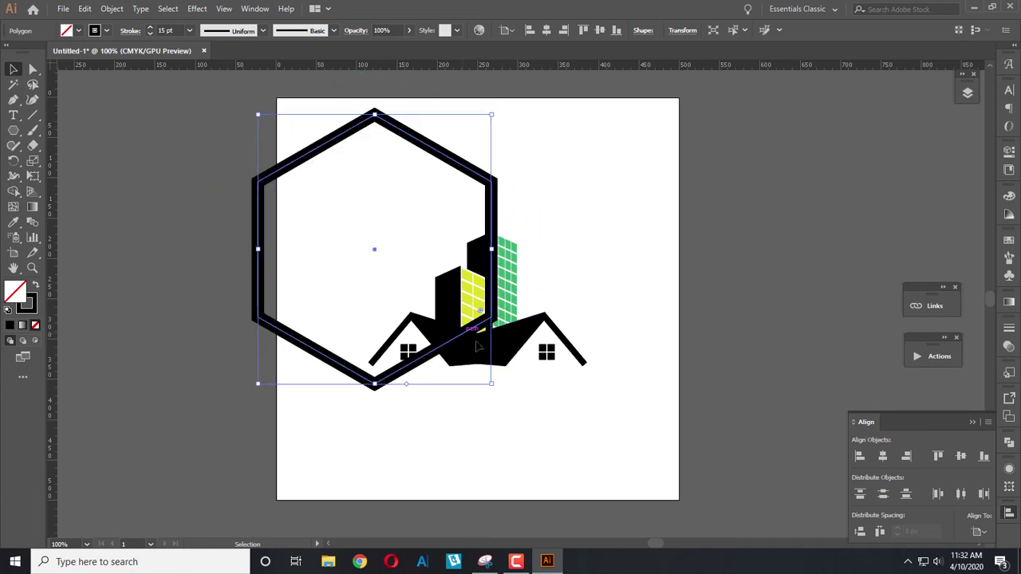
{"action": "left_click_drag", "start_coordinate": [463, 341], "coordinate": [561, 396]}
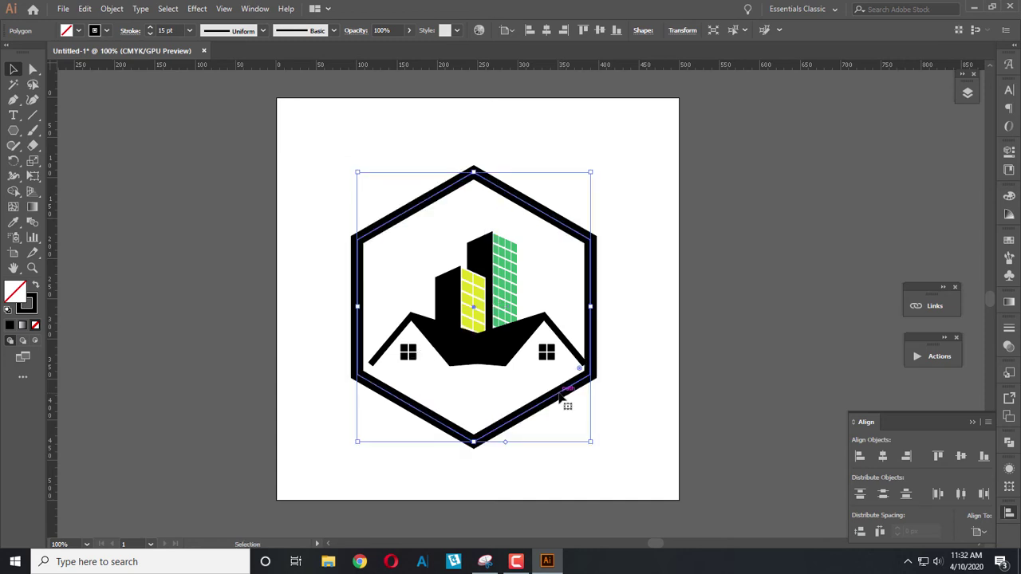
{"action": "left_click_drag", "start_coordinate": [357, 441], "coordinate": [368, 431]}
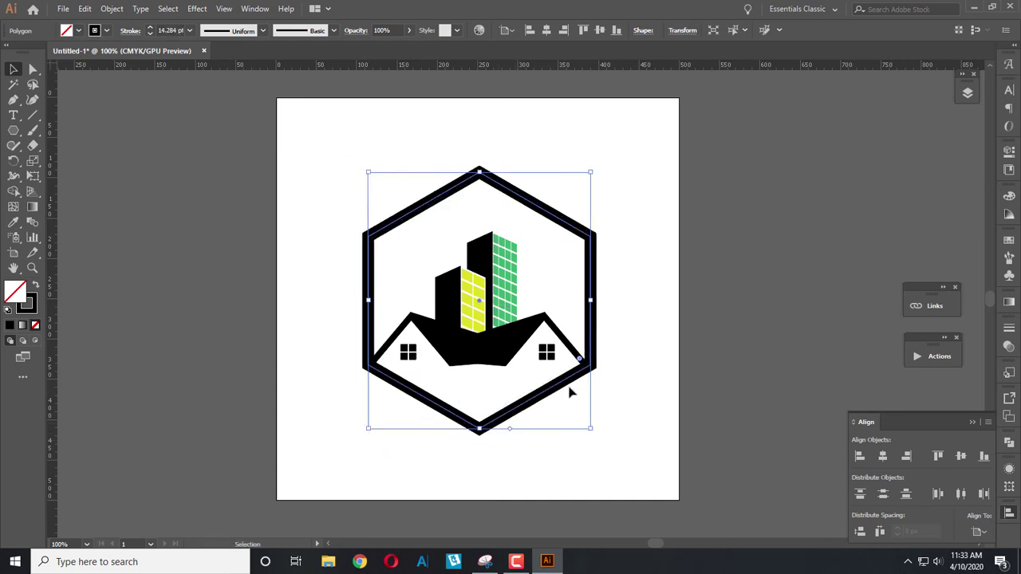
Step: Centre the hexagon horizontally with the logo and thin its stroke to 12 pt
{"action": "left_click", "coordinate": [546, 32]}
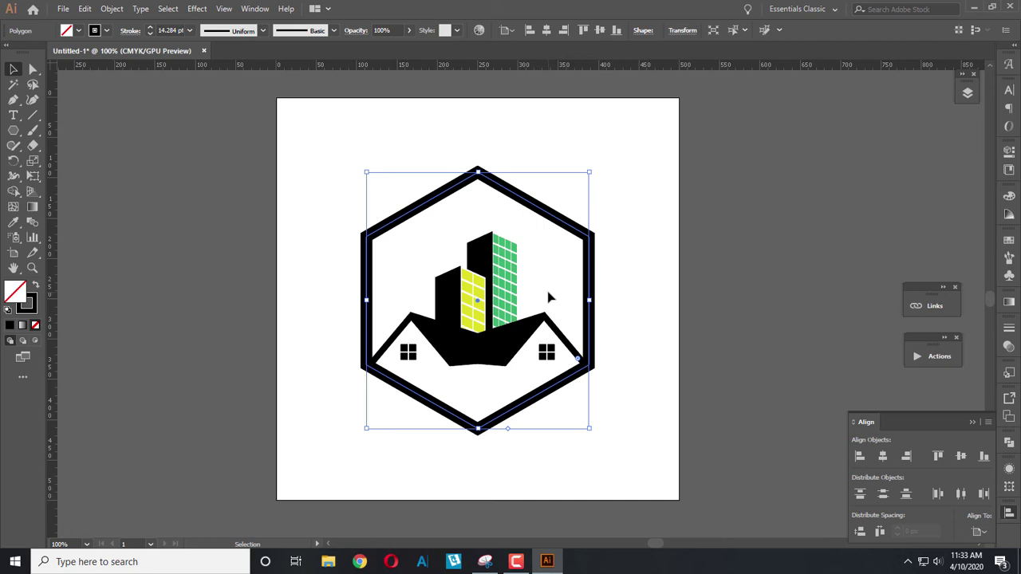
{"action": "left_click", "coordinate": [152, 33]}
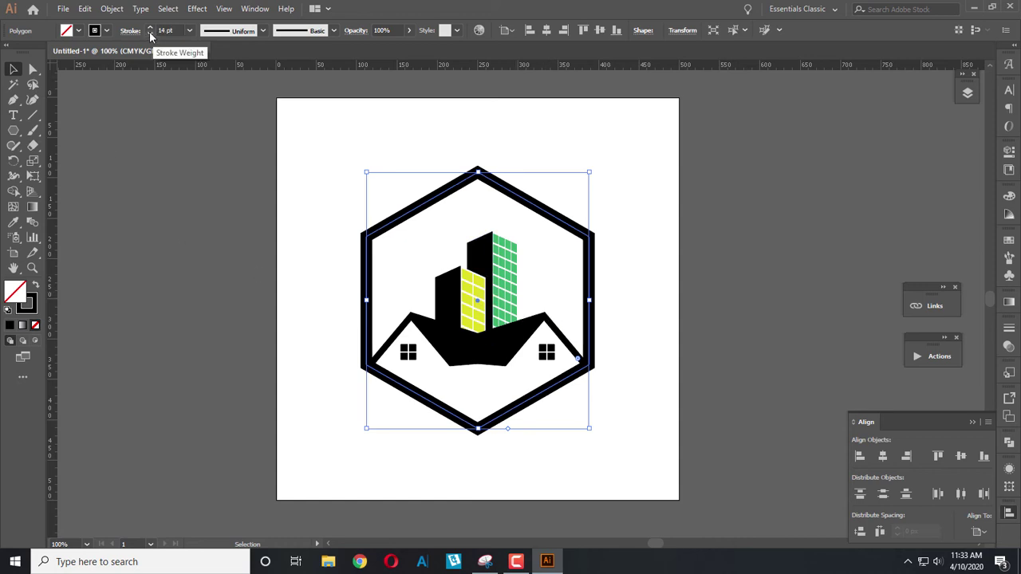
{"action": "left_click", "coordinate": [150, 33]}
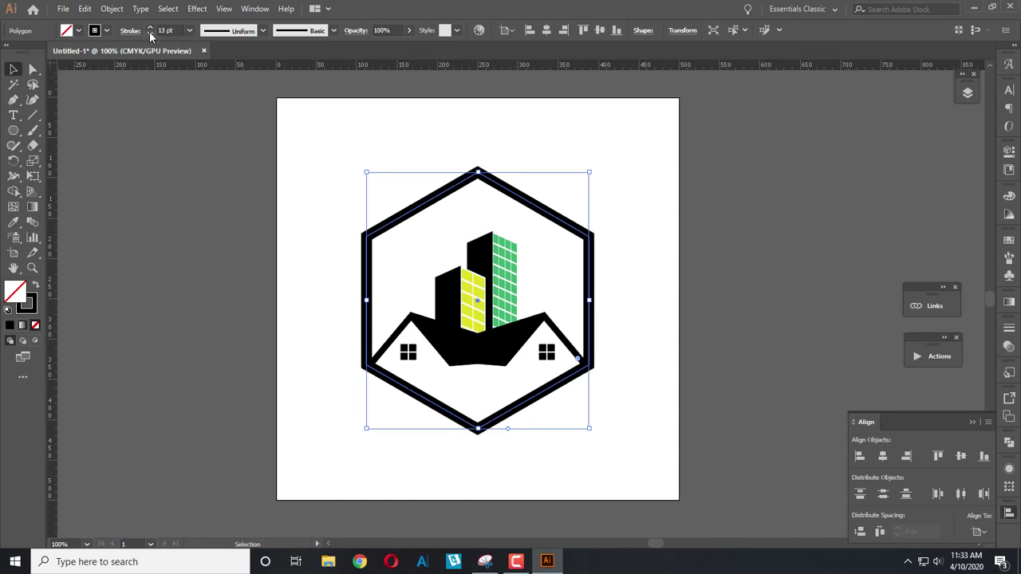
{"action": "left_click", "coordinate": [150, 34]}
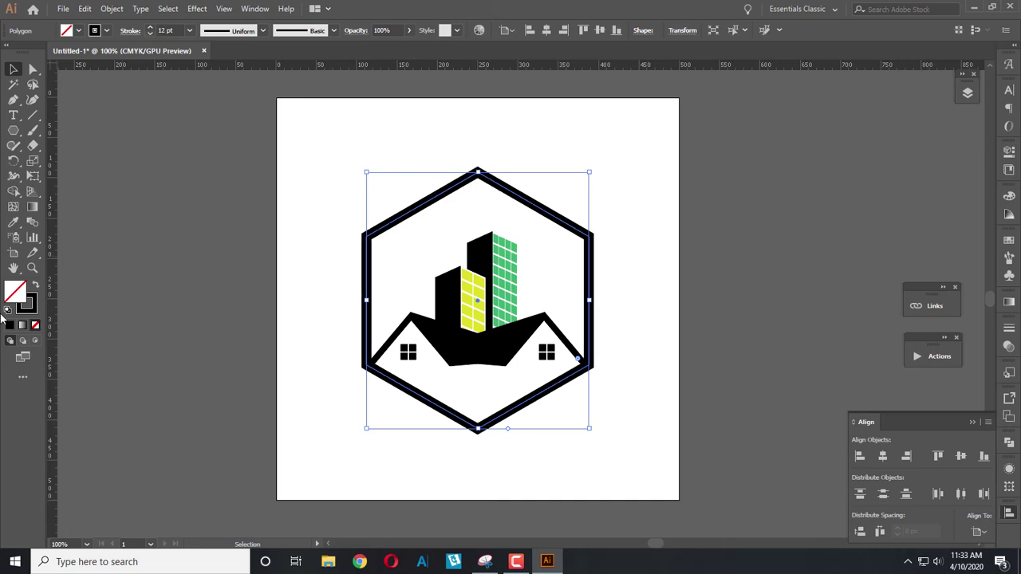
{"action": "left_click", "coordinate": [119, 10]}
{"action": "mouse_move", "coordinate": [148, 299]}
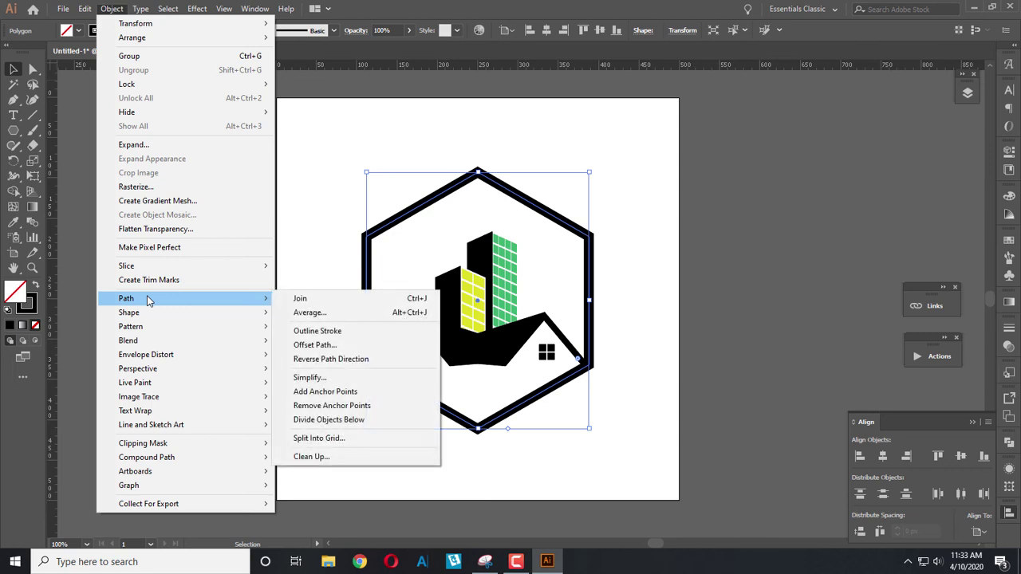
{"action": "left_click", "coordinate": [326, 178]}
{"action": "scroll", "coordinate": [410, 219], "scroll_direction": "up", "scroll_amount": 3}
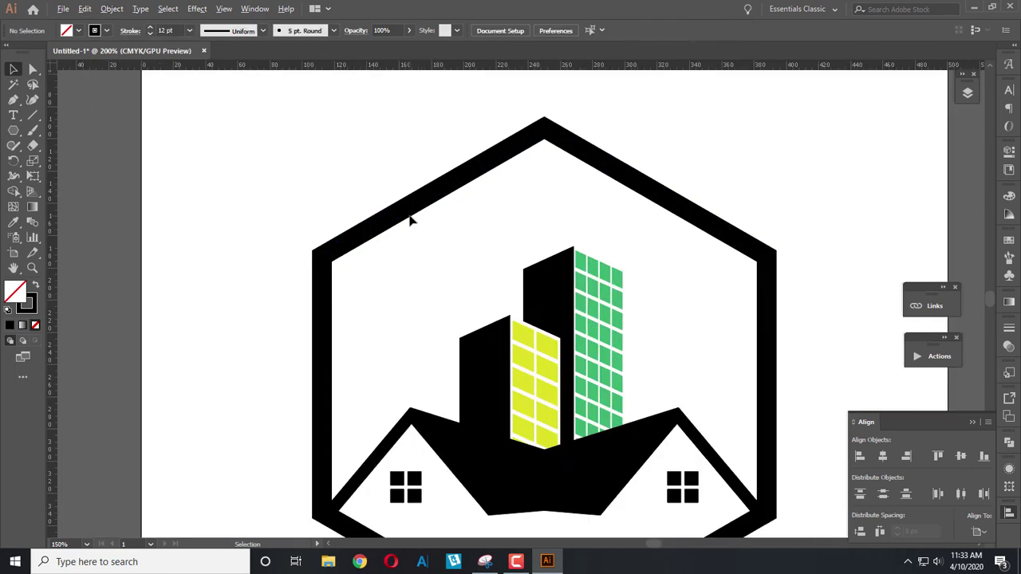
Step: Convert the black hexagon frame's stroke into a filled shape with Outline Stroke
{"action": "left_click", "coordinate": [356, 259]}
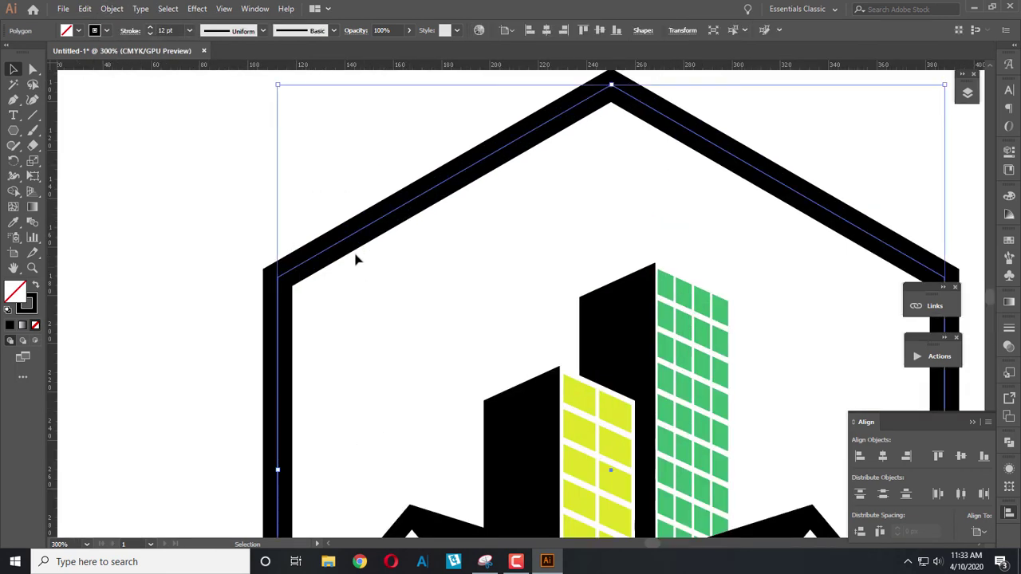
{"action": "left_click", "coordinate": [114, 9]}
{"action": "mouse_move", "coordinate": [126, 298]}
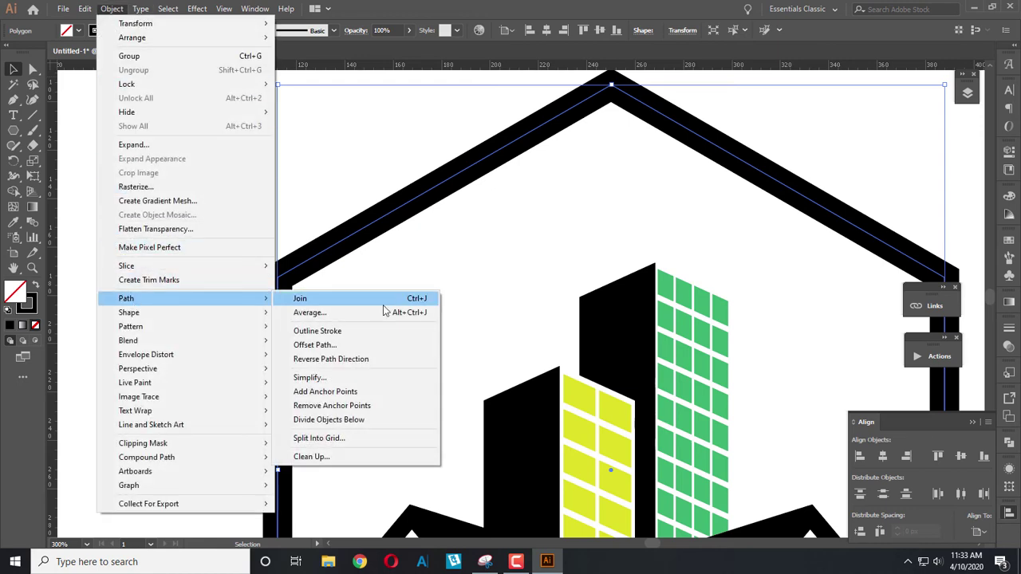
{"action": "left_click", "coordinate": [341, 338]}
{"action": "scroll", "coordinate": [342, 338], "scroll_direction": "down", "scroll_amount": 2}
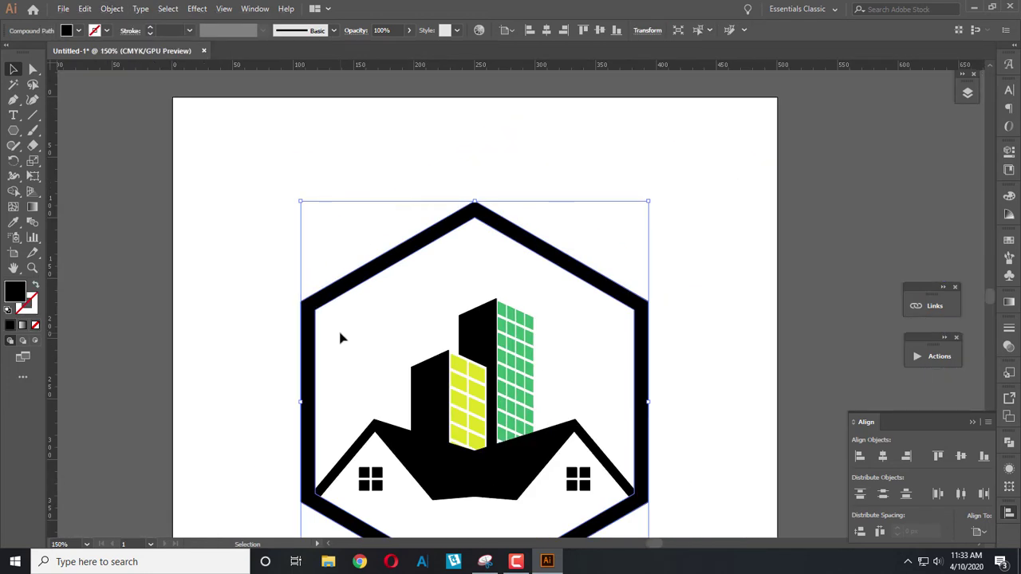
{"action": "scroll", "coordinate": [229, 341], "scroll_direction": "down", "scroll_amount": 1}
Step: Fill the outlined hexagon with reddish orange F96D06, then deselect it
{"action": "double_click", "coordinate": [20, 294]}
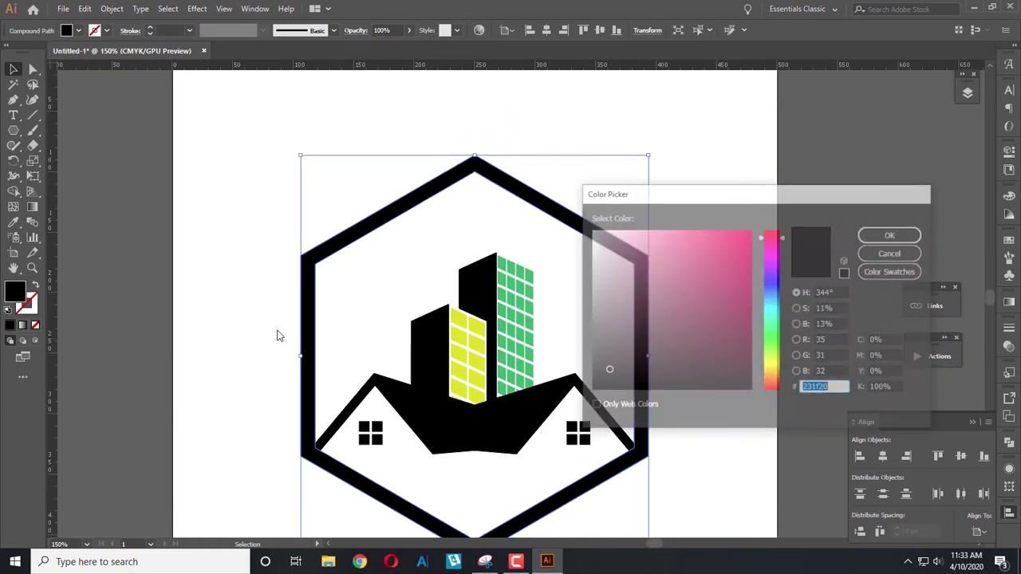
{"action": "left_click_drag", "start_coordinate": [774, 377], "coordinate": [773, 374]}
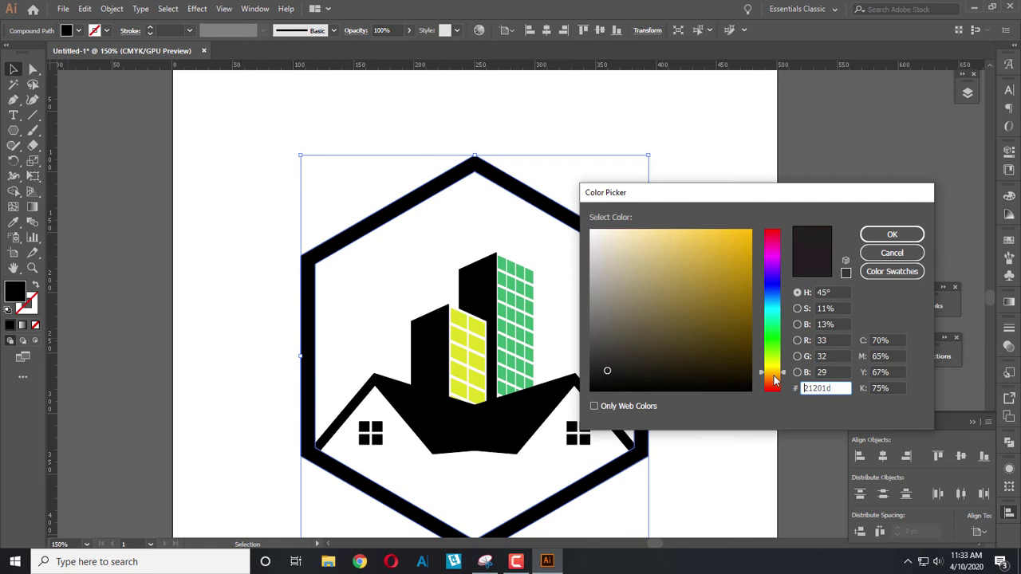
{"action": "left_click_drag", "start_coordinate": [740, 259], "coordinate": [751, 231]}
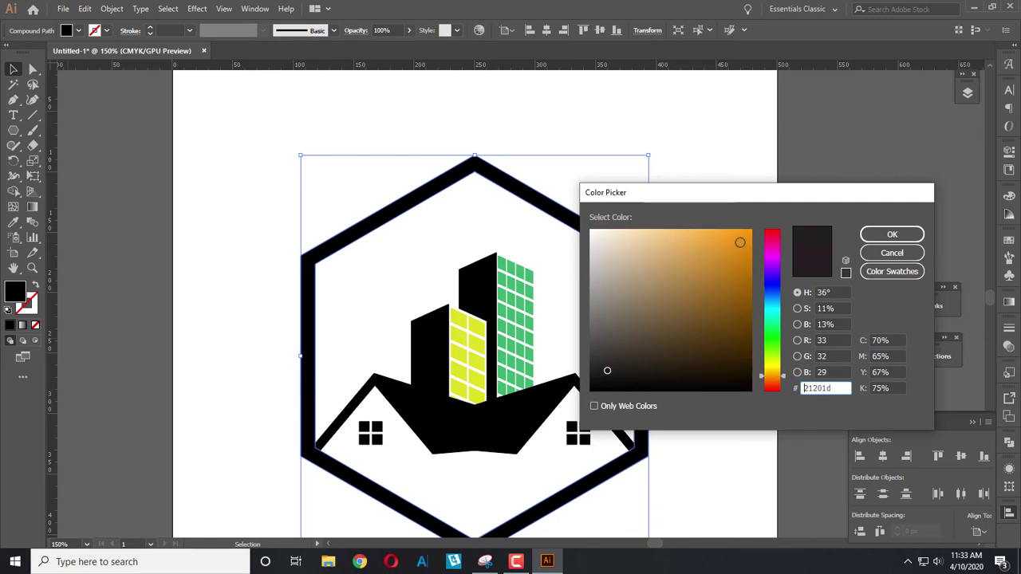
{"action": "left_click", "coordinate": [885, 234]}
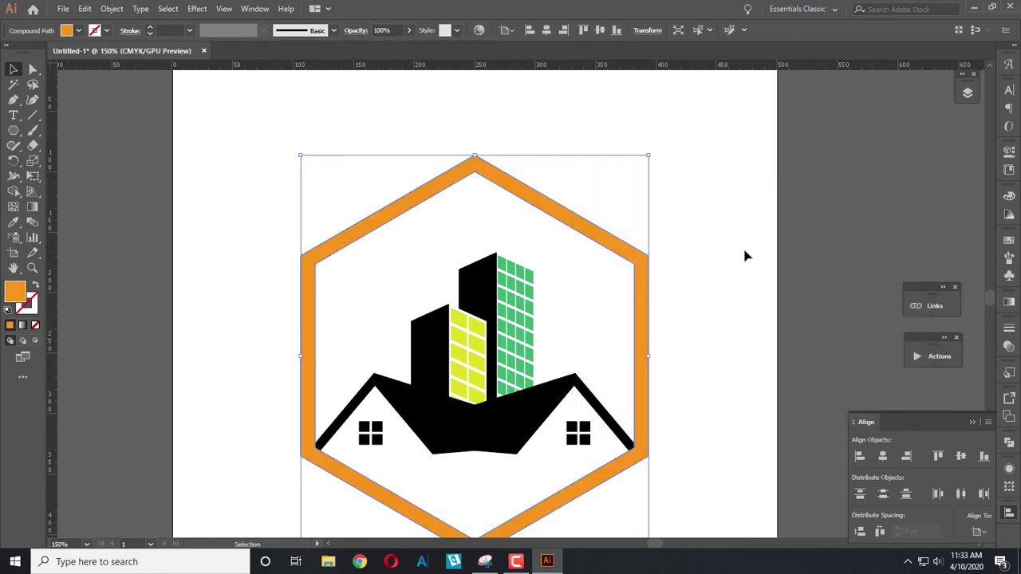
{"action": "double_click", "coordinate": [24, 297]}
{"action": "left_click", "coordinate": [773, 386]}
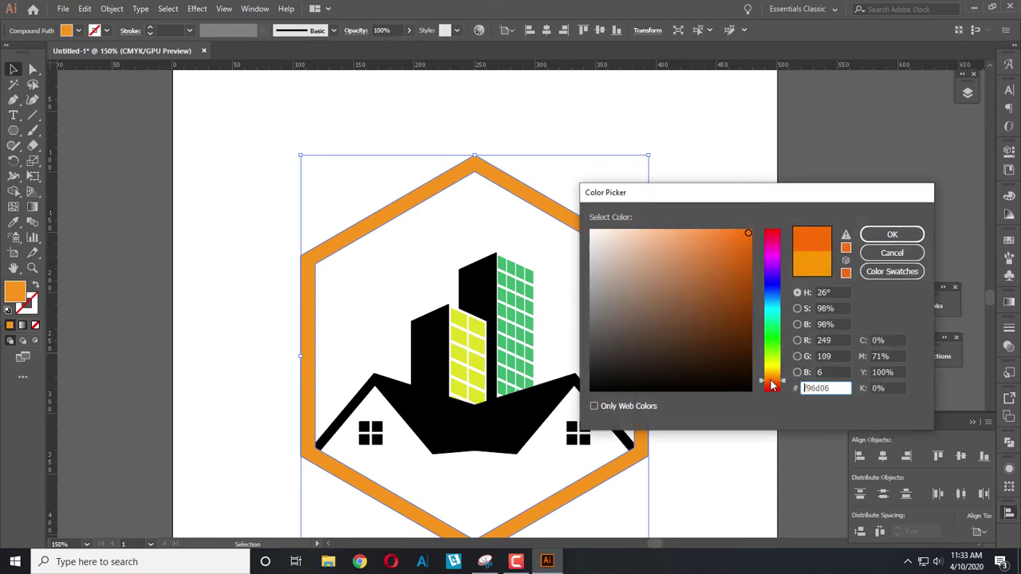
{"action": "left_click", "coordinate": [892, 235]}
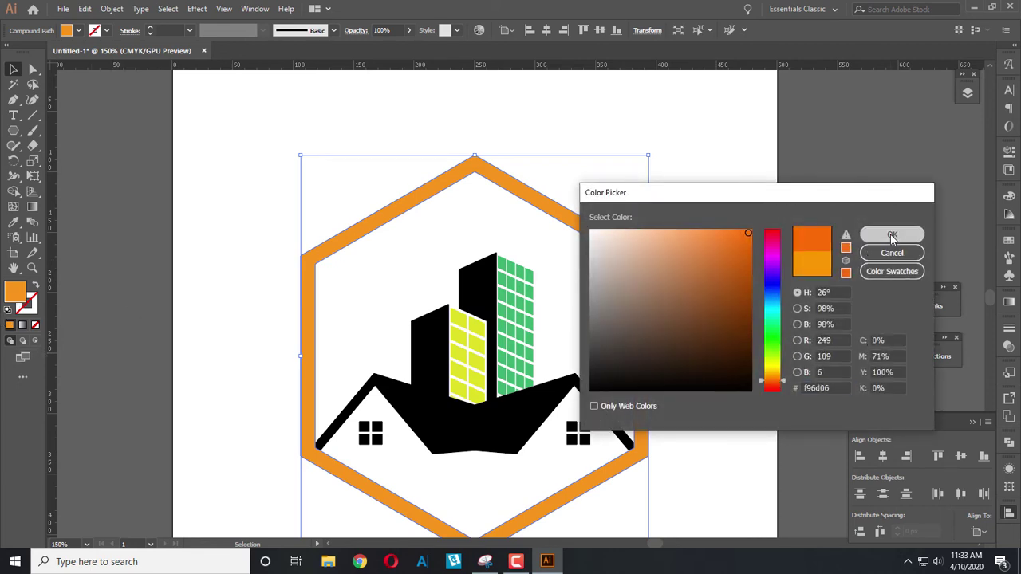
{"action": "left_click", "coordinate": [716, 320]}
{"action": "scroll", "coordinate": [522, 391], "scroll_direction": "down", "scroll_amount": 5}
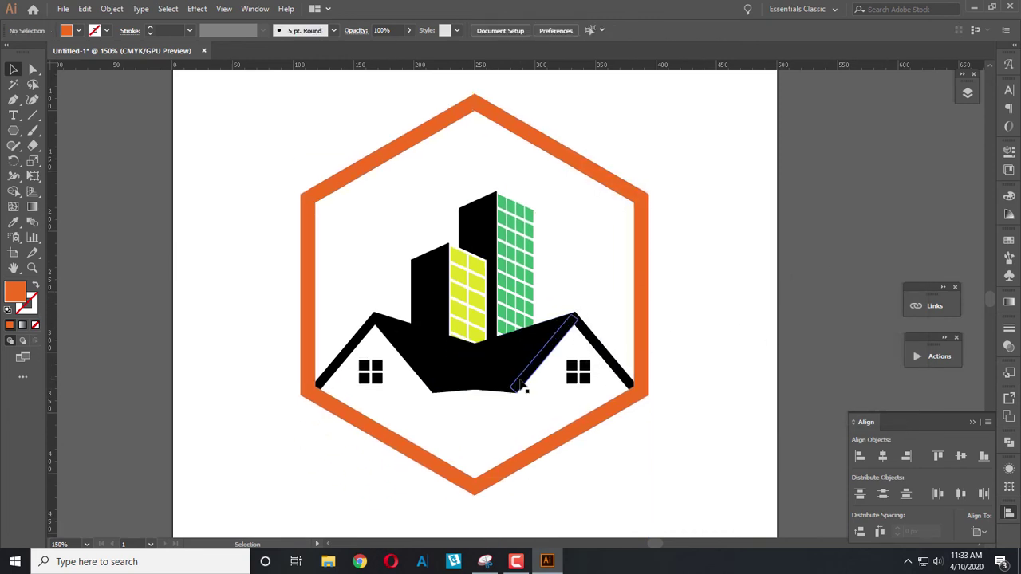
{"action": "scroll", "coordinate": [522, 392], "scroll_direction": "up", "scroll_amount": 1}
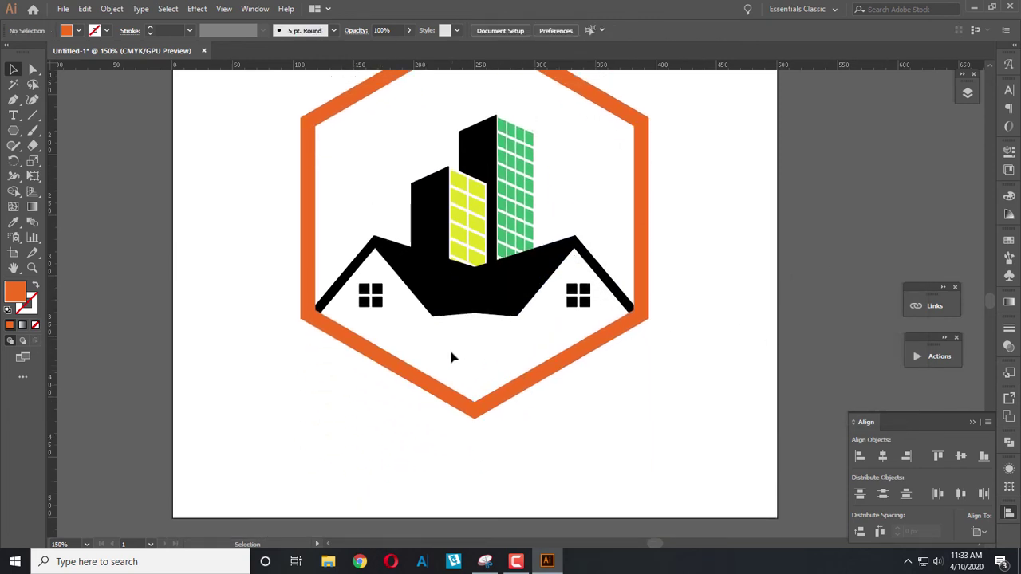
Step: Alt+Shift-drag the orange hexagon's corner to scale a larger copy around it from the centre
{"action": "left_click_drag", "start_coordinate": [460, 353], "coordinate": [530, 343]}
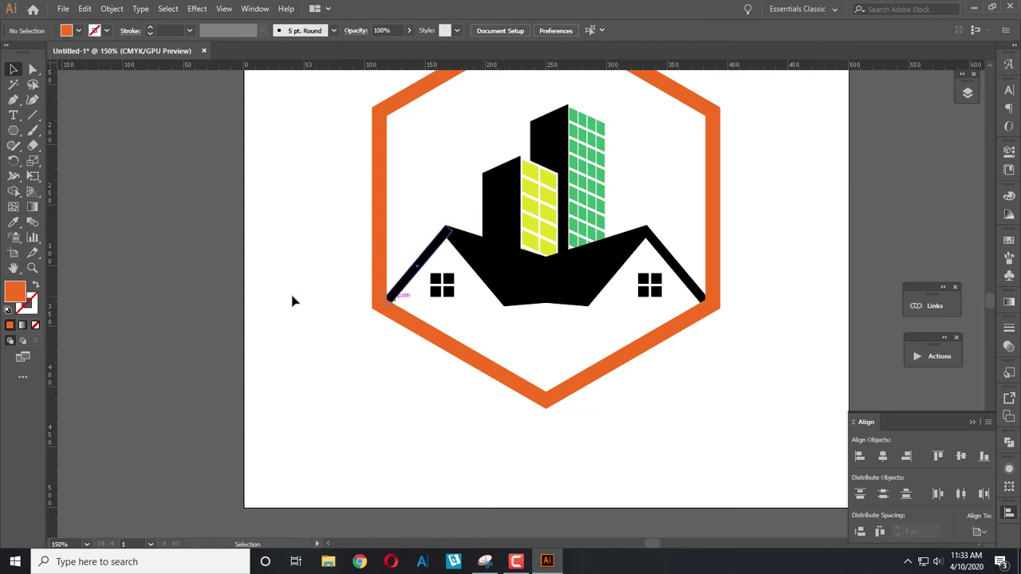
{"action": "left_click", "coordinate": [384, 275]}
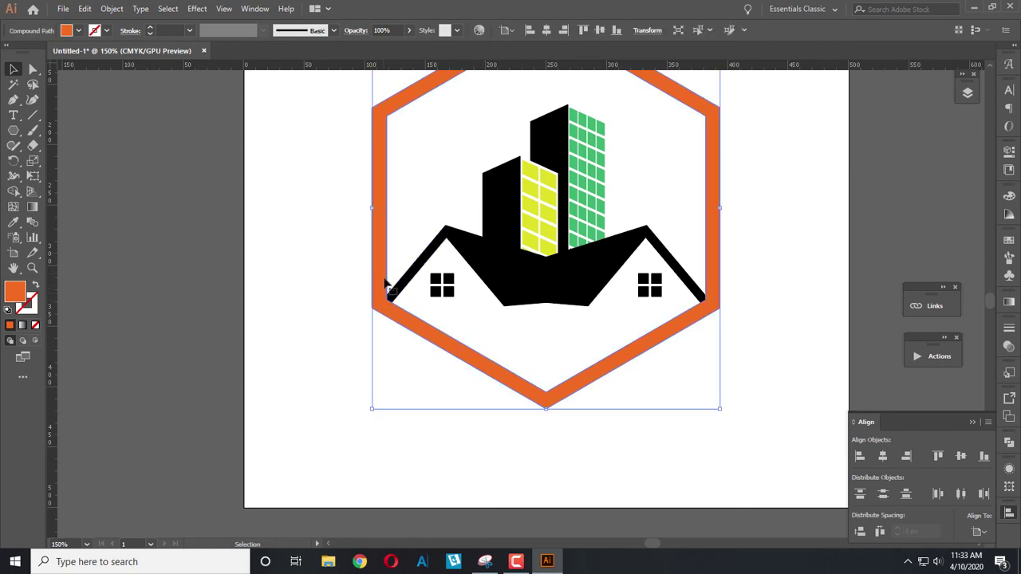
{"action": "right_click", "coordinate": [429, 335]}
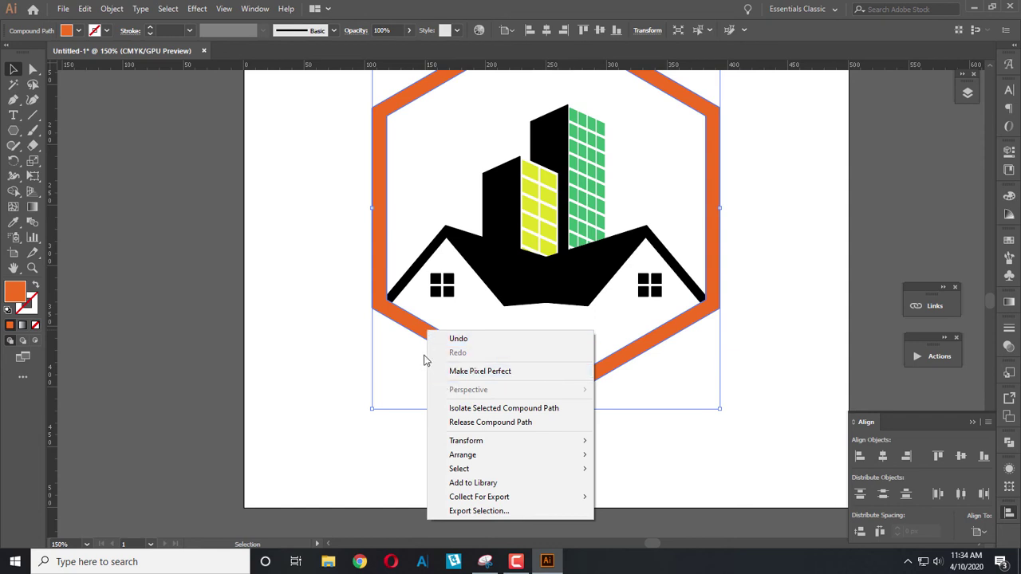
{"action": "left_click", "coordinate": [414, 356]}
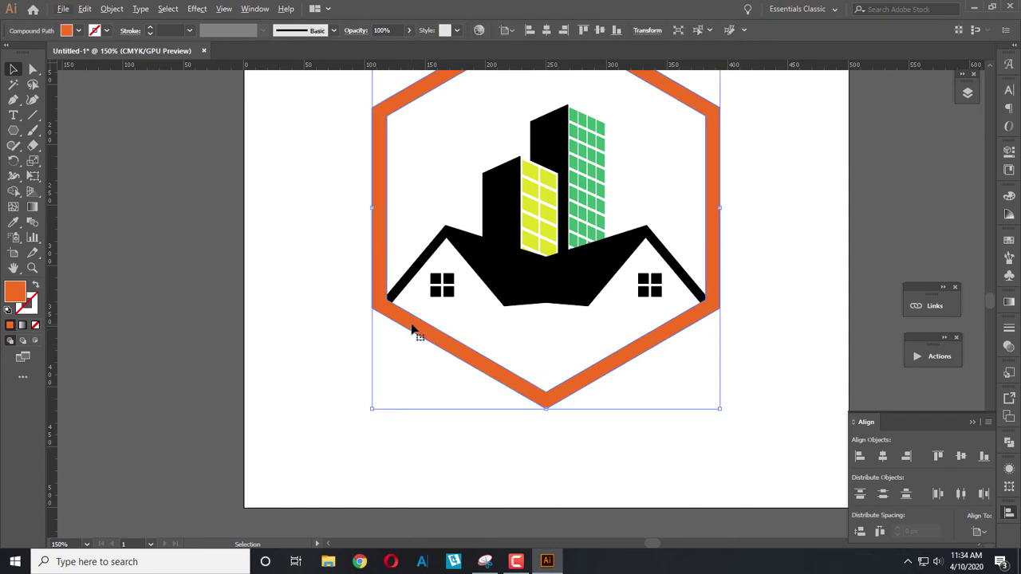
{"action": "key", "text": "a"}
{"action": "key", "text": "v"}
{"action": "left_click_drag", "start_coordinate": [719, 408], "coordinate": [754, 449]}
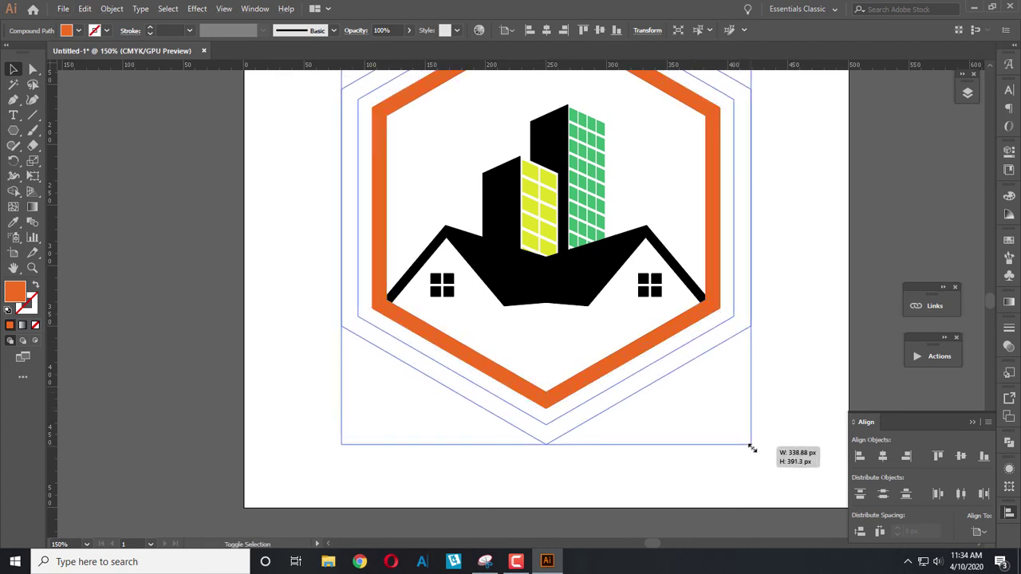
{"action": "left_click_drag", "start_coordinate": [754, 449], "coordinate": [754, 449]}
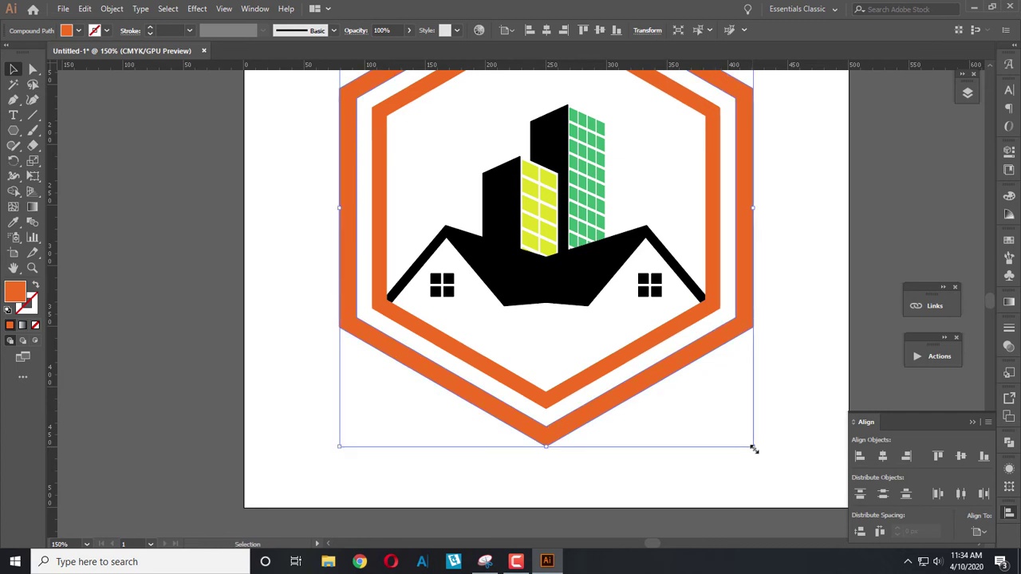
{"action": "scroll", "coordinate": [726, 428], "scroll_direction": "up", "scroll_amount": 3}
{"action": "scroll", "coordinate": [725, 428], "scroll_direction": "up", "scroll_amount": 3}
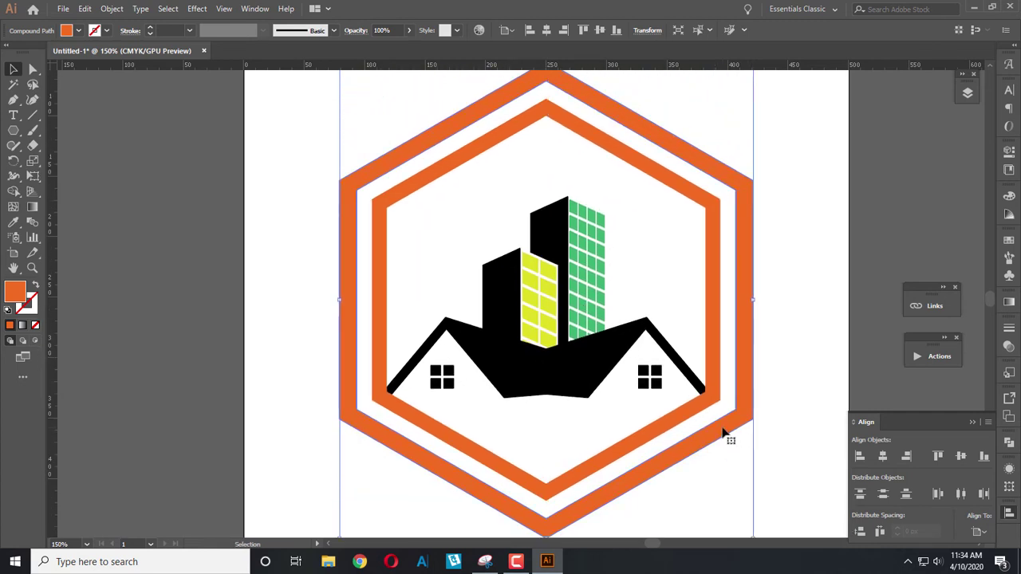
Step: Apply a reversed gradient at a 90° angle to the outer hexagon
{"action": "left_click", "coordinate": [1009, 304]}
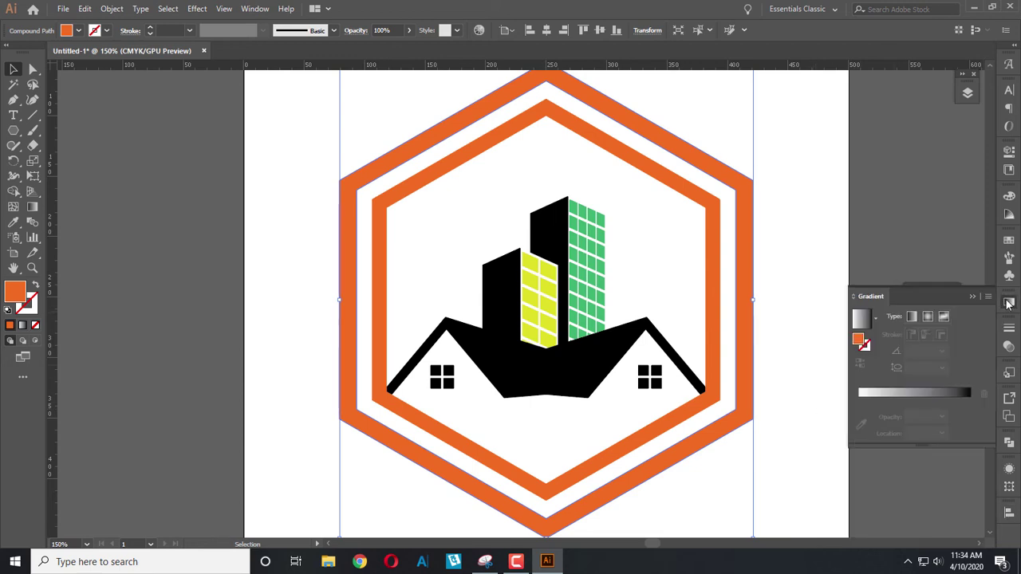
{"action": "left_click", "coordinate": [894, 399]}
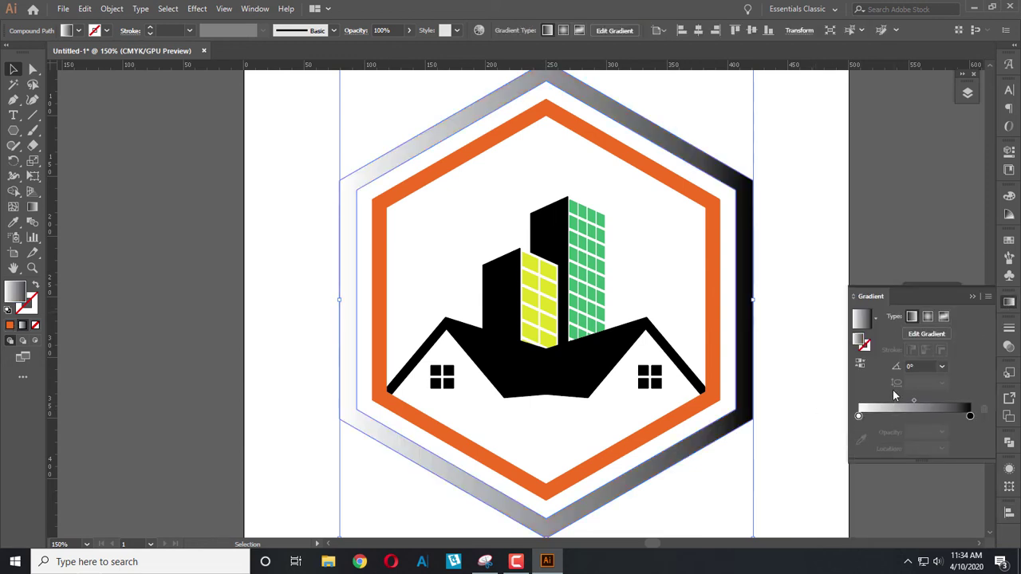
{"action": "left_click", "coordinate": [942, 409]}
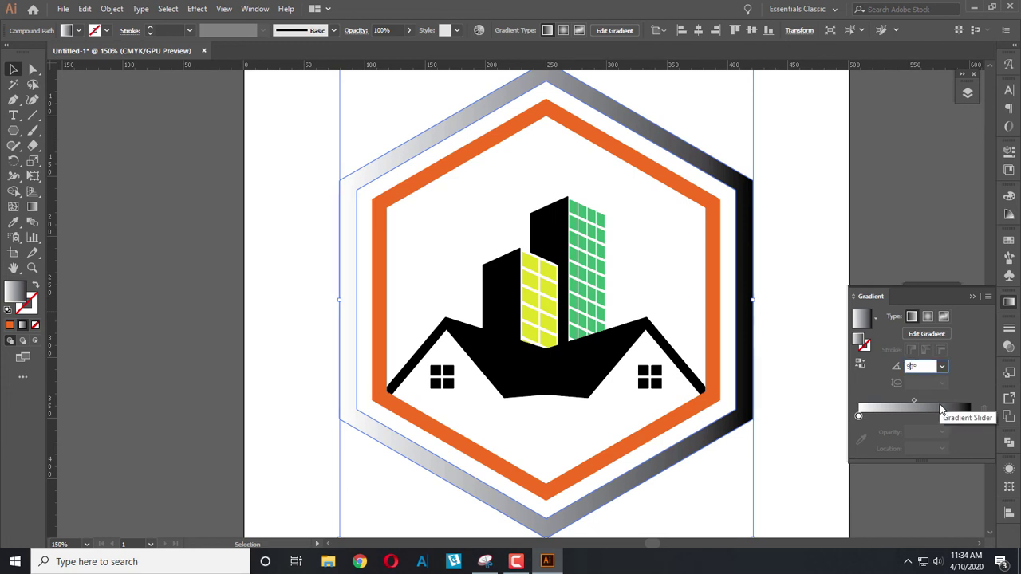
{"action": "type", "text": "90"}
{"action": "key", "text": "Return"}
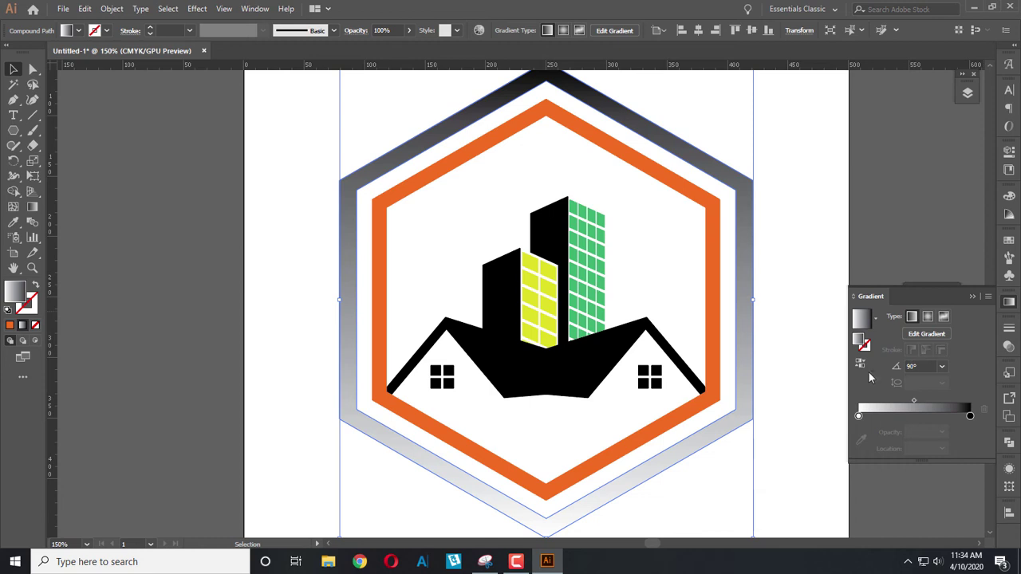
{"action": "left_click", "coordinate": [860, 363]}
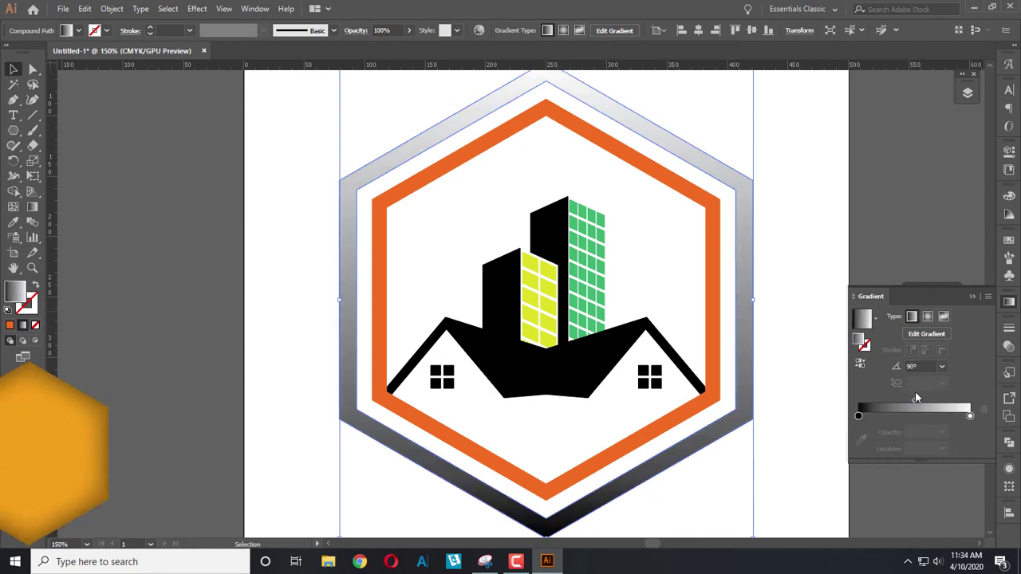
Step: Colour the dark stop with the inner frame's orange and reposition both gradient stops
{"action": "left_click", "coordinate": [858, 416]}
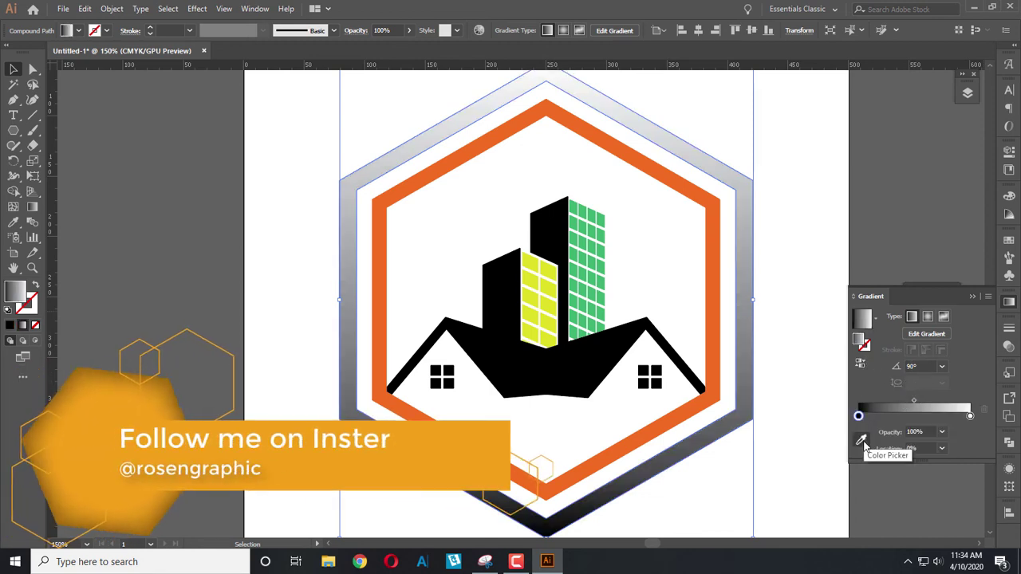
{"action": "left_click", "coordinate": [710, 405]}
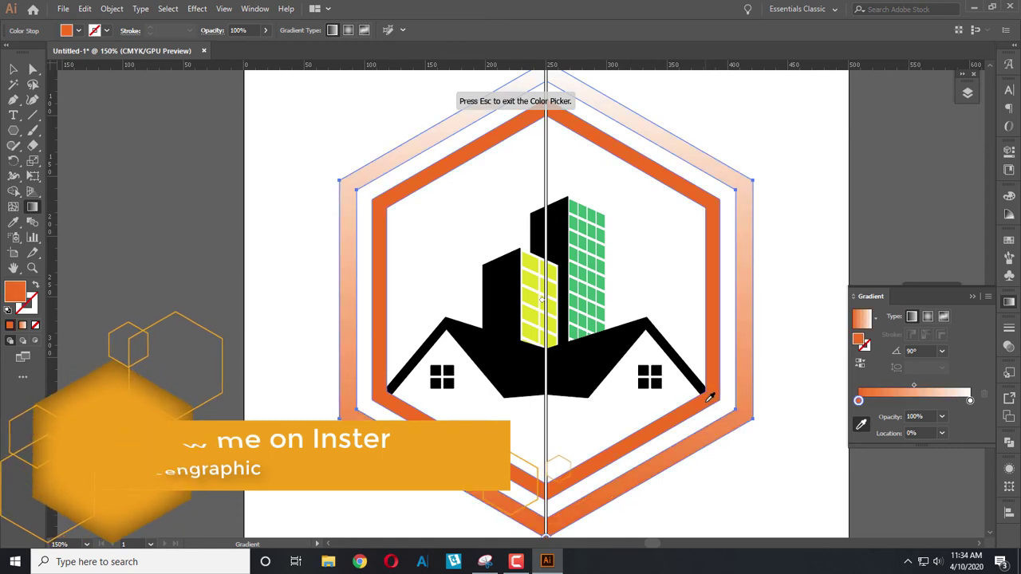
{"action": "scroll", "coordinate": [678, 407], "scroll_direction": "down", "scroll_amount": 2}
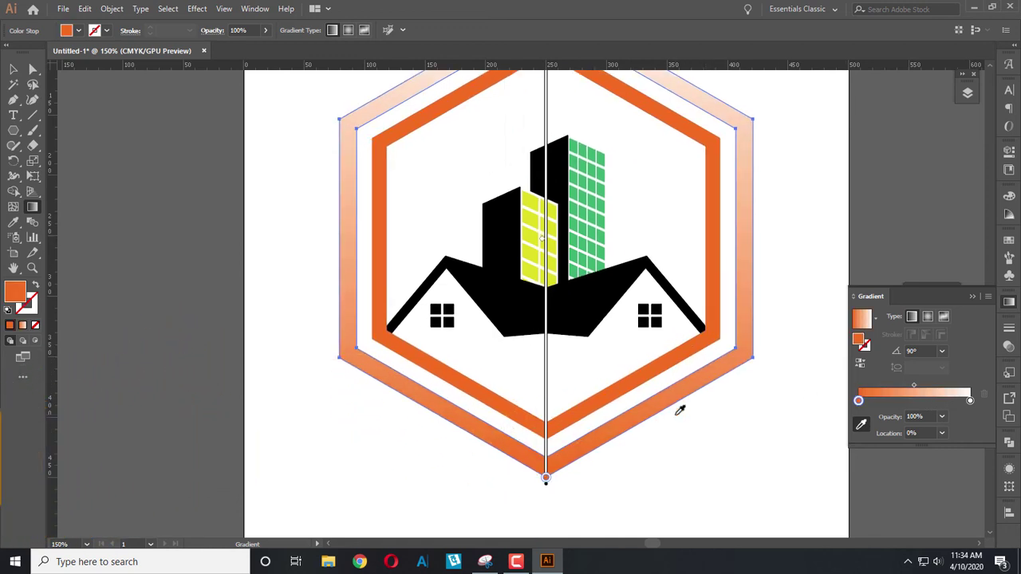
{"action": "left_click_drag", "start_coordinate": [546, 478], "coordinate": [546, 402]}
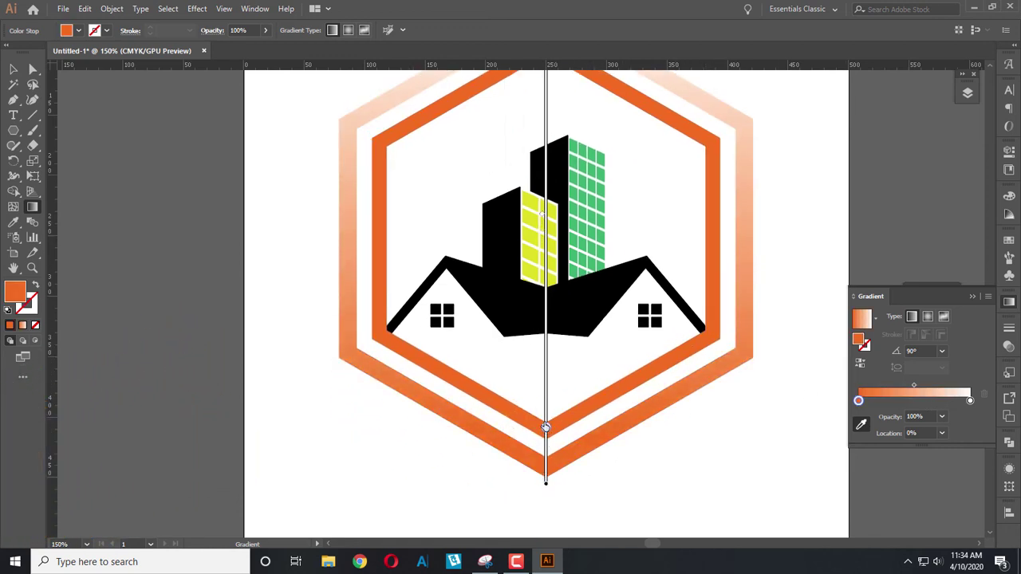
{"action": "scroll", "coordinate": [546, 403], "scroll_direction": "up", "scroll_amount": 3}
{"action": "scroll", "coordinate": [546, 403], "scroll_direction": "up", "scroll_amount": 1}
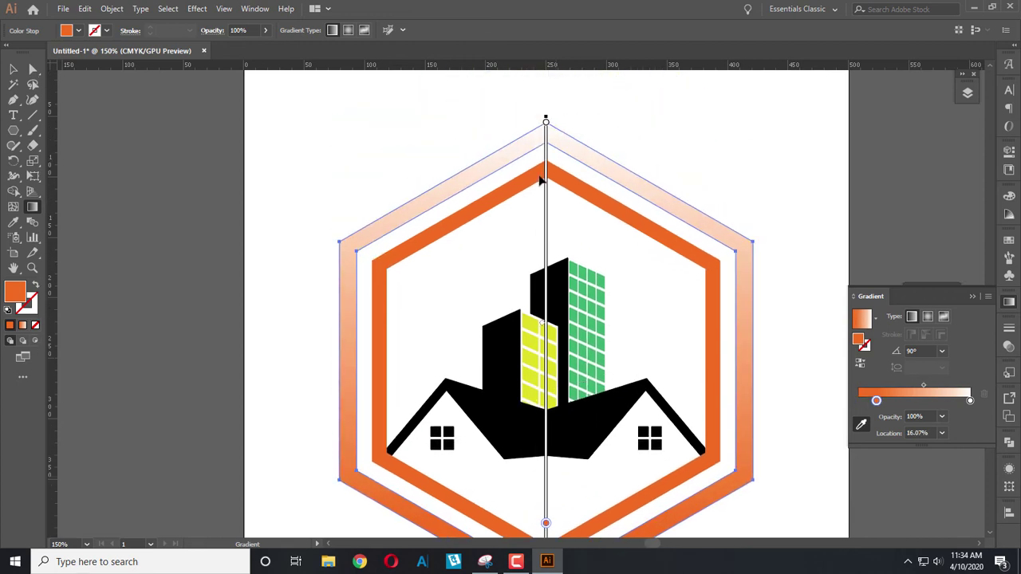
{"action": "left_click_drag", "start_coordinate": [546, 124], "coordinate": [546, 412]}
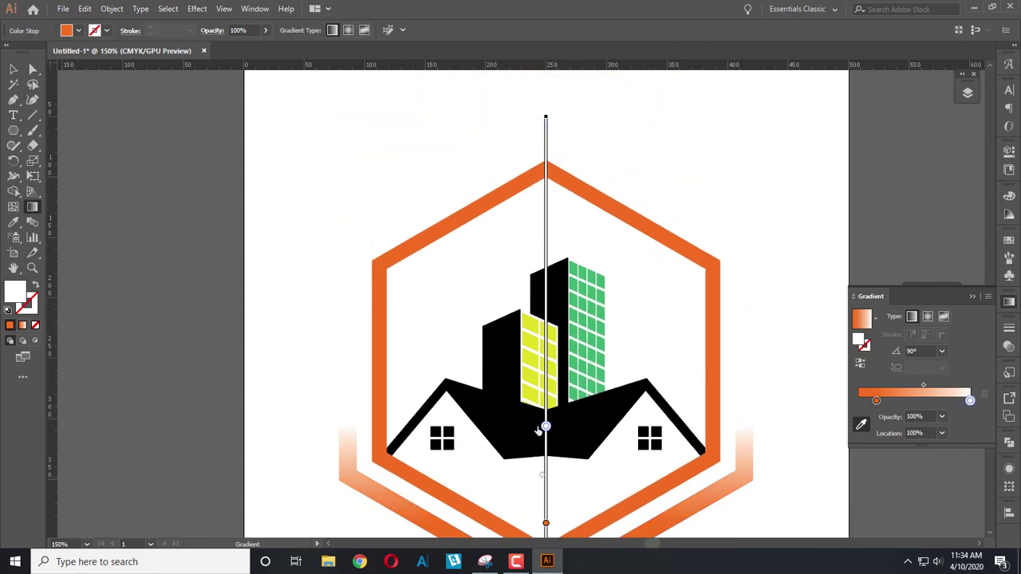
{"action": "left_click_drag", "start_coordinate": [546, 523], "coordinate": [545, 459]}
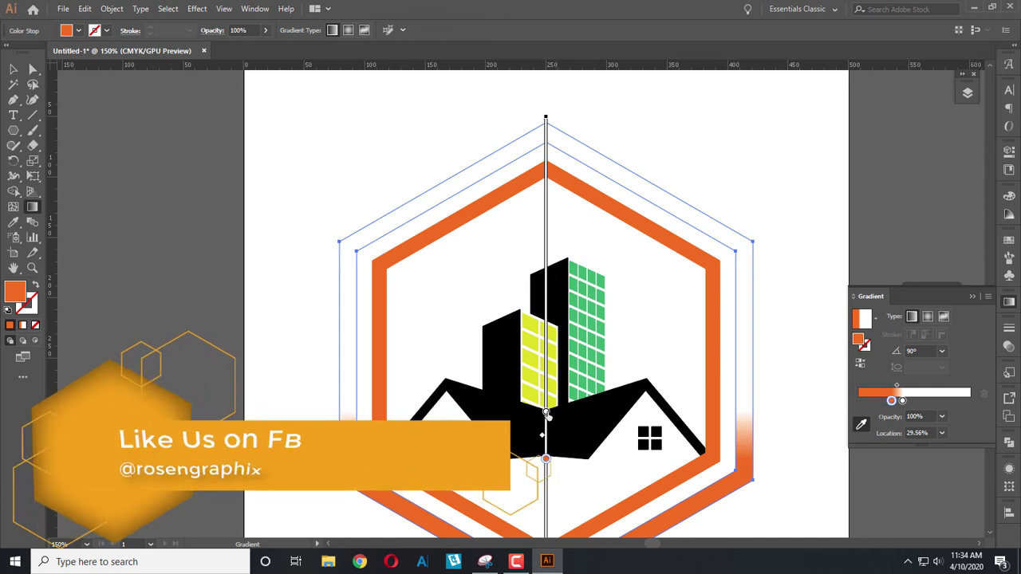
{"action": "left_click_drag", "start_coordinate": [548, 415], "coordinate": [546, 401]}
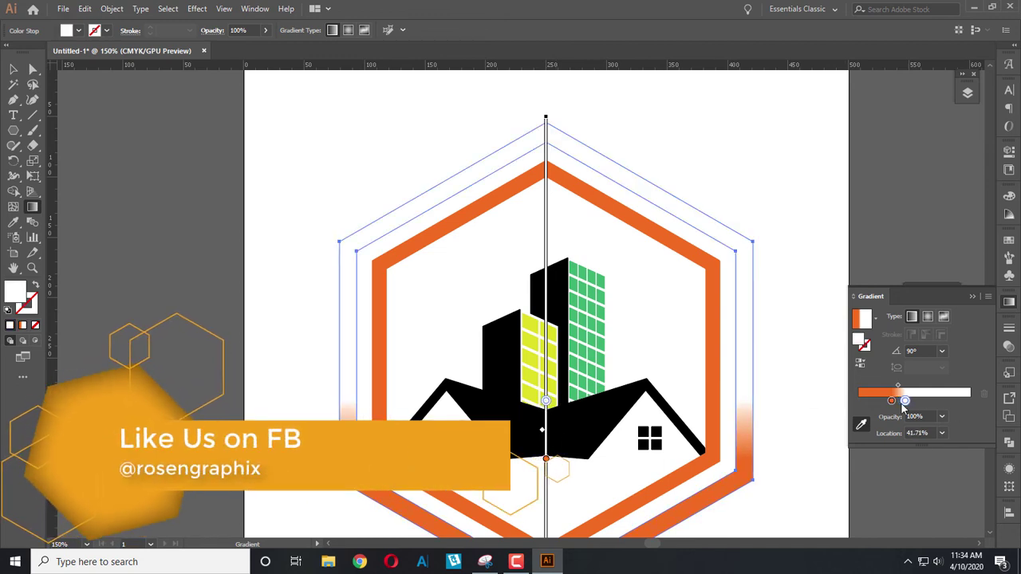
Step: Set the white gradient stop's opacity to 0%
{"action": "left_click", "coordinate": [914, 416]}
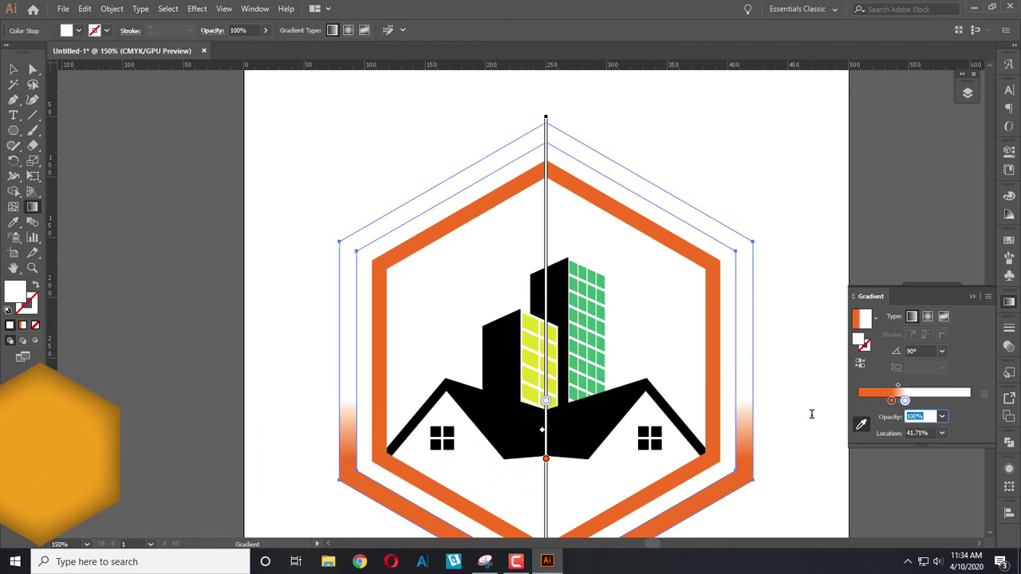
{"action": "type", "text": "0"}
{"action": "key", "text": "Return"}
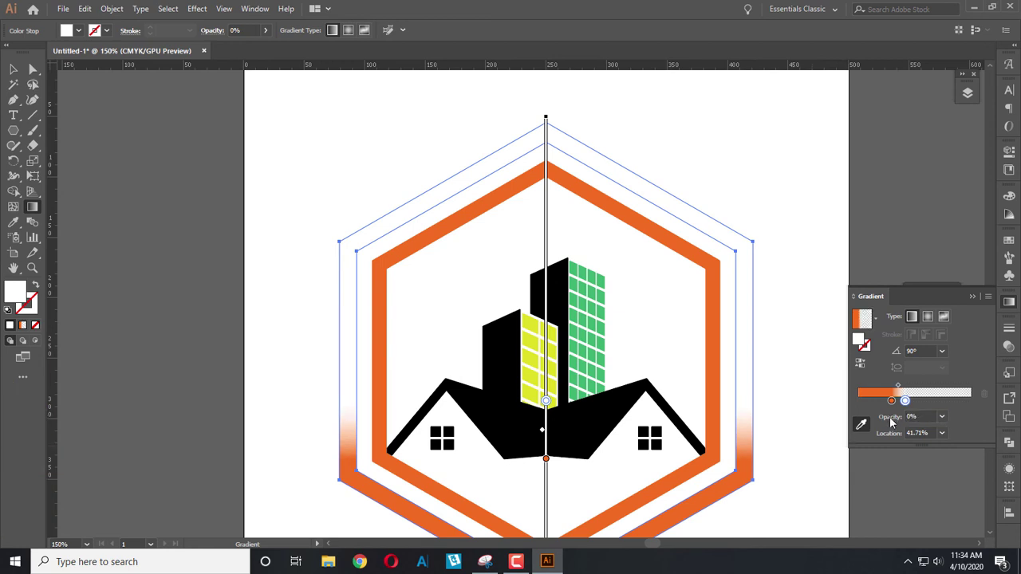
{"action": "left_click", "coordinate": [891, 401]}
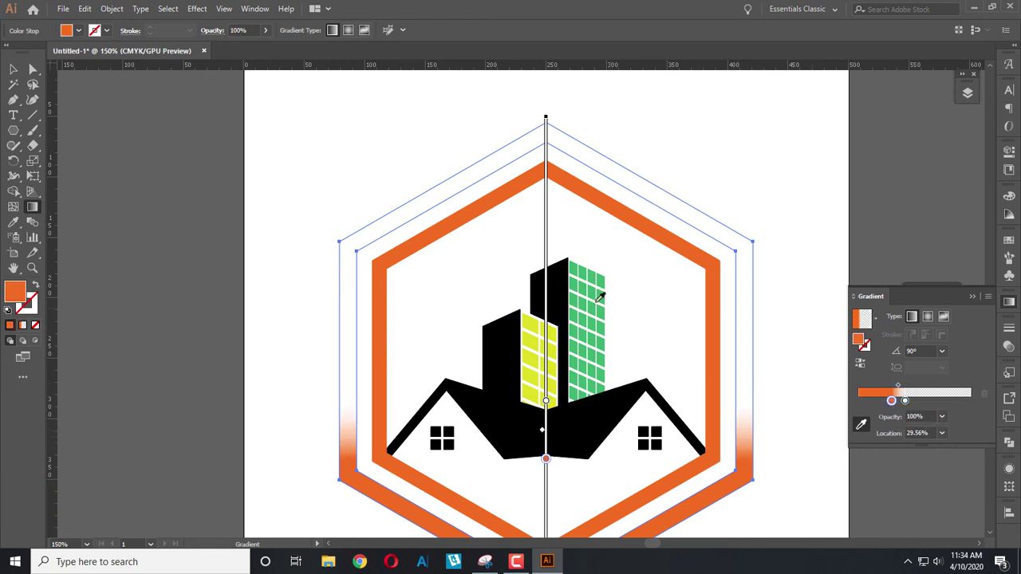
{"action": "key", "text": "v"}
{"action": "left_click", "coordinate": [284, 171]}
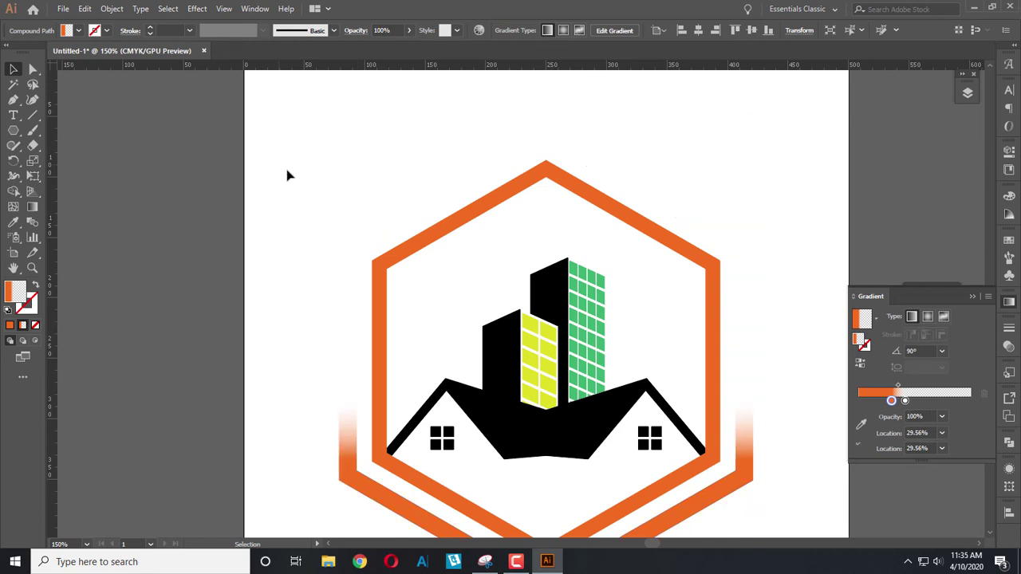
Step: Slide the outer frame's transparent gradient stop to 48.98% location
{"action": "left_click", "coordinate": [742, 467]}
{"action": "left_click", "coordinate": [905, 416]}
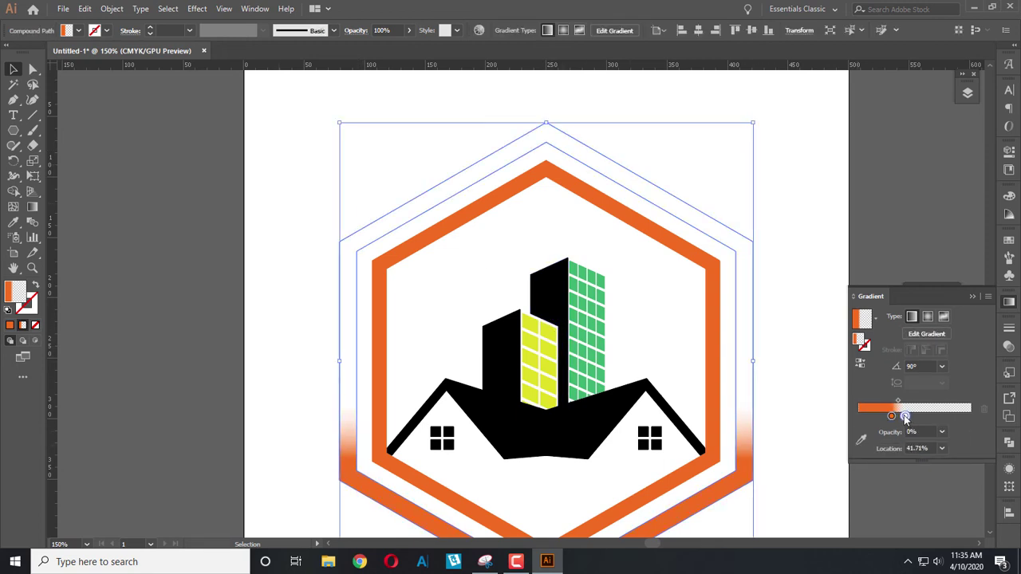
{"action": "left_click_drag", "start_coordinate": [904, 415], "coordinate": [913, 416]}
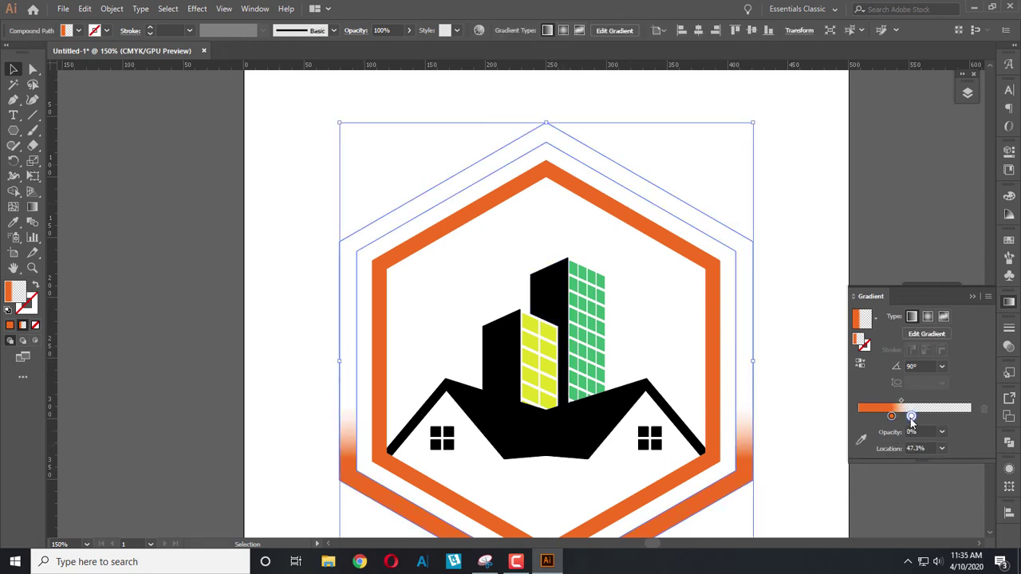
{"action": "left_click", "coordinate": [808, 410]}
{"action": "scroll", "coordinate": [738, 411], "scroll_direction": "down", "scroll_amount": 1}
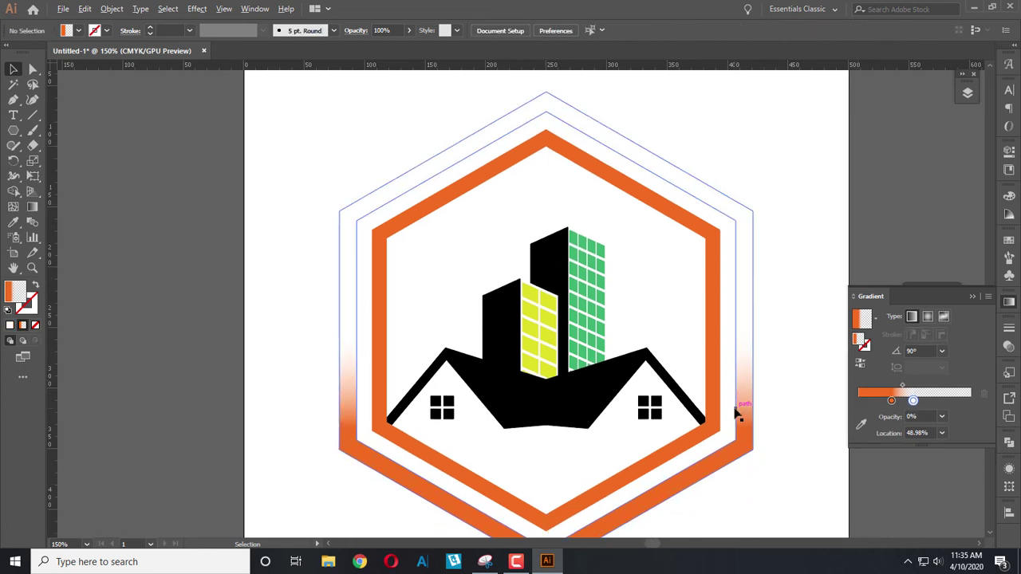
{"action": "scroll", "coordinate": [367, 410], "scroll_direction": "down", "scroll_amount": 1}
{"action": "scroll", "coordinate": [391, 418], "scroll_direction": "down", "scroll_amount": 1}
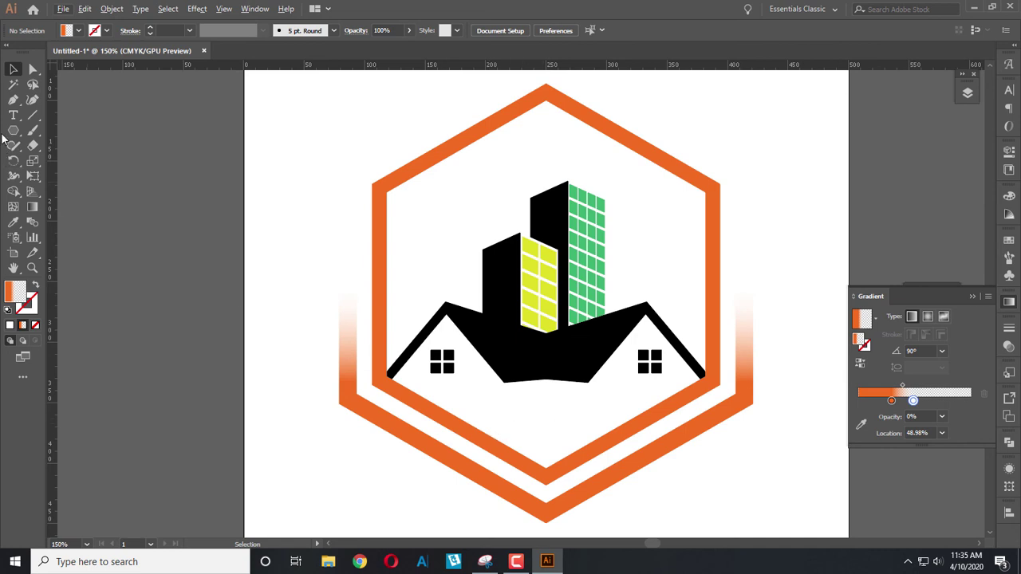
Step: Draw a roughly 120 px circle below the houses and fill it red
{"action": "mouse_move", "coordinate": [13, 131]}
{"action": "left_mouse_down"}
{"action": "mouse_move", "coordinate": [69, 176]}
{"action": "mouse_move", "coordinate": [70, 161]}
{"action": "left_mouse_up"}
{"action": "scroll", "coordinate": [463, 359], "scroll_direction": "down", "scroll_amount": 1}
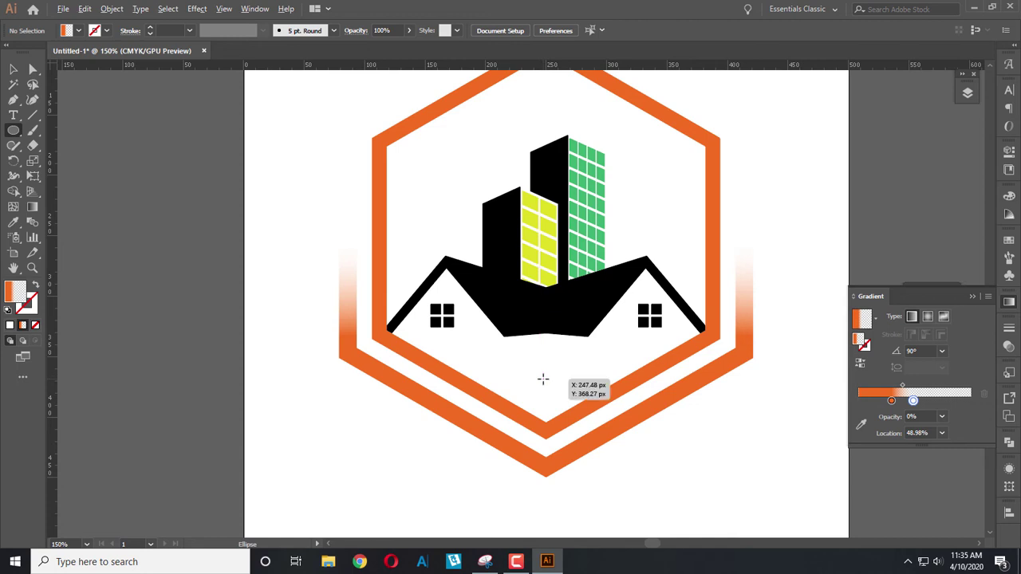
{"action": "left_click_drag", "start_coordinate": [543, 379], "coordinate": [607, 435]}
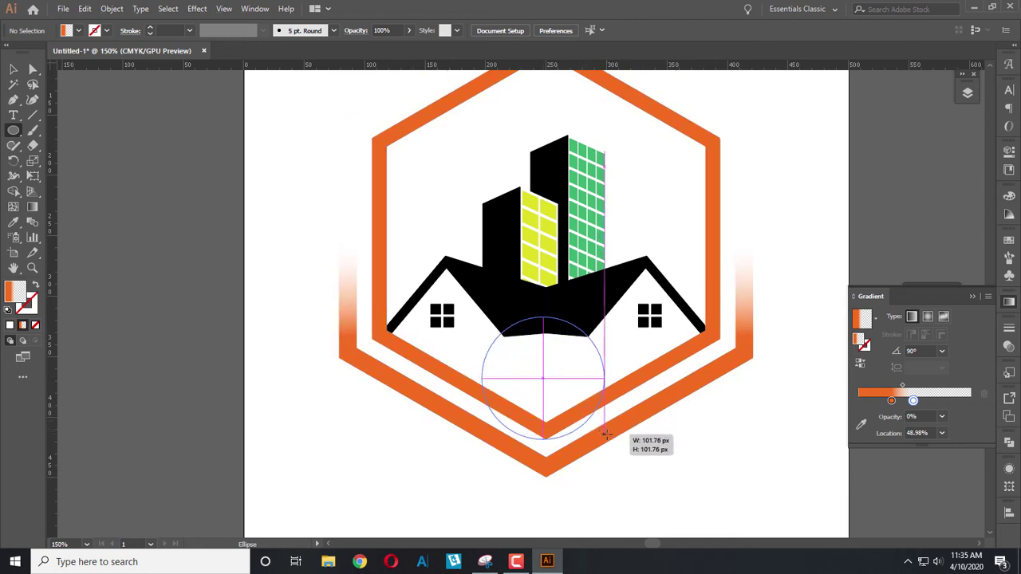
{"action": "left_click_drag", "start_coordinate": [607, 435], "coordinate": [615, 439]}
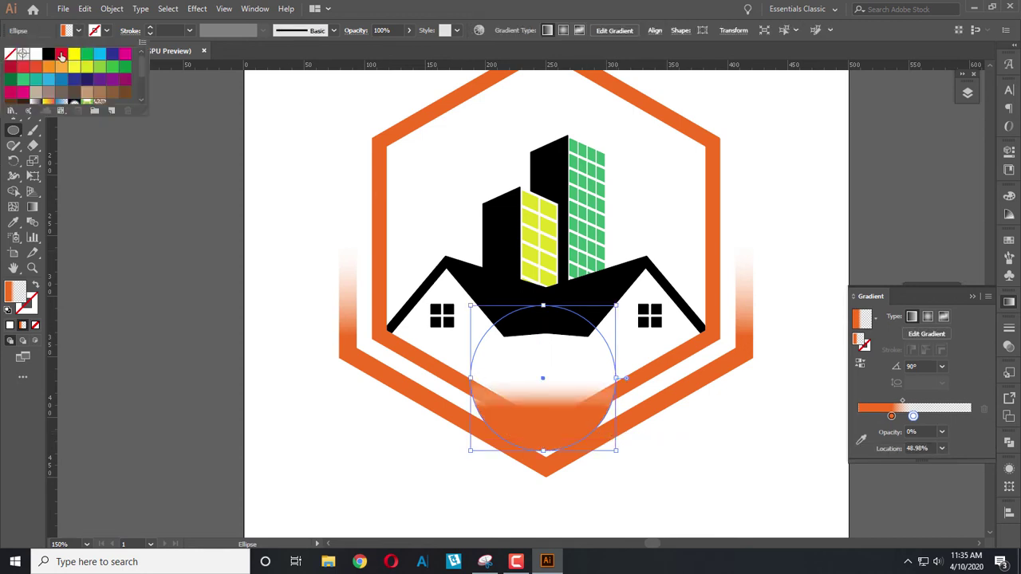
{"action": "left_click", "coordinate": [62, 55]}
{"action": "scroll", "coordinate": [662, 388], "scroll_direction": "up", "scroll_amount": 1}
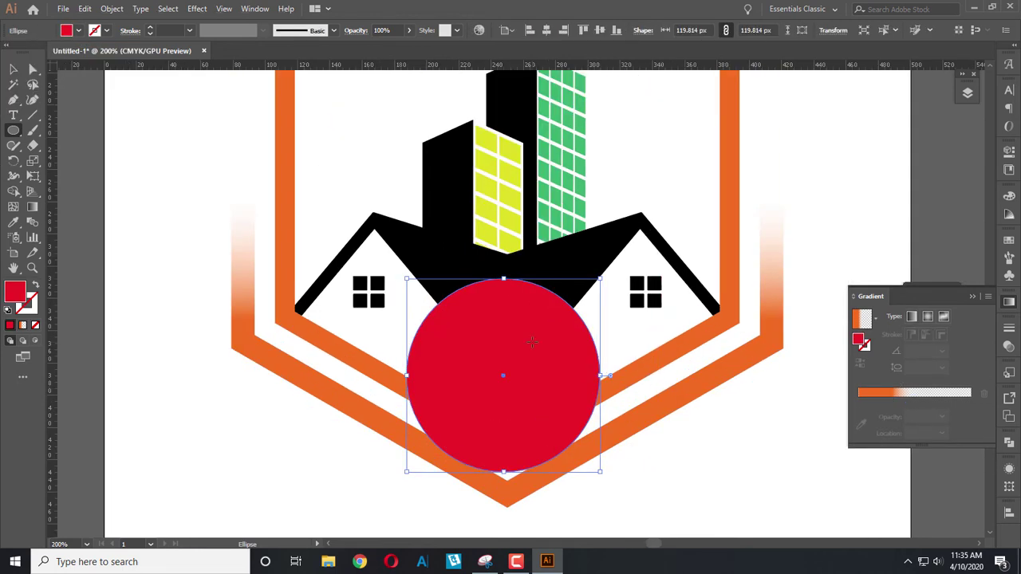
{"action": "scroll", "coordinate": [532, 342], "scroll_direction": "down", "scroll_amount": 1}
Step: Nudge the red circle down and centre it horizontally with Align
{"action": "left_click", "coordinate": [12, 71]}
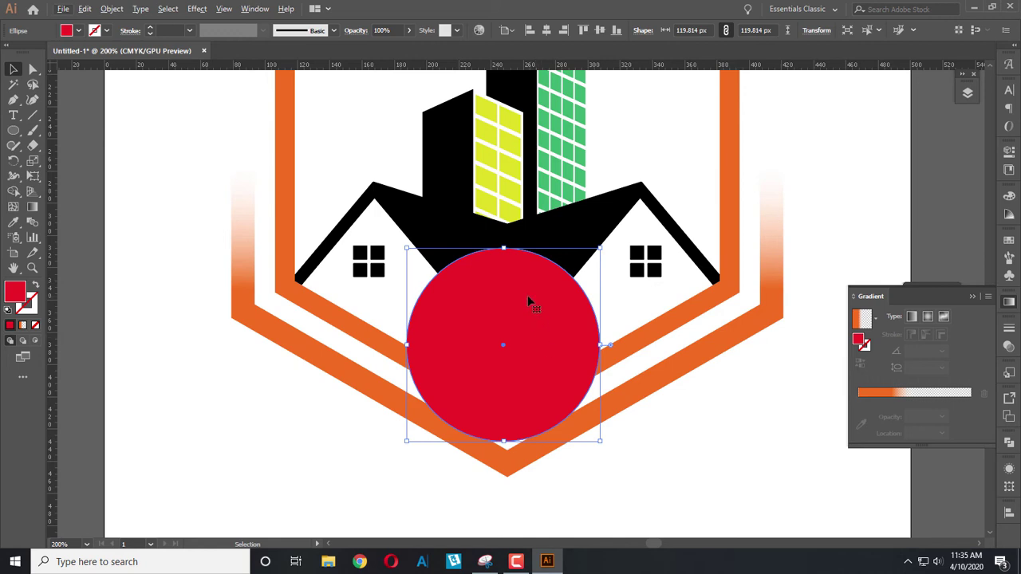
{"action": "key", "text": "alt+f"}
{"action": "key", "text": "Escape"}
{"action": "key", "text": "Down"}
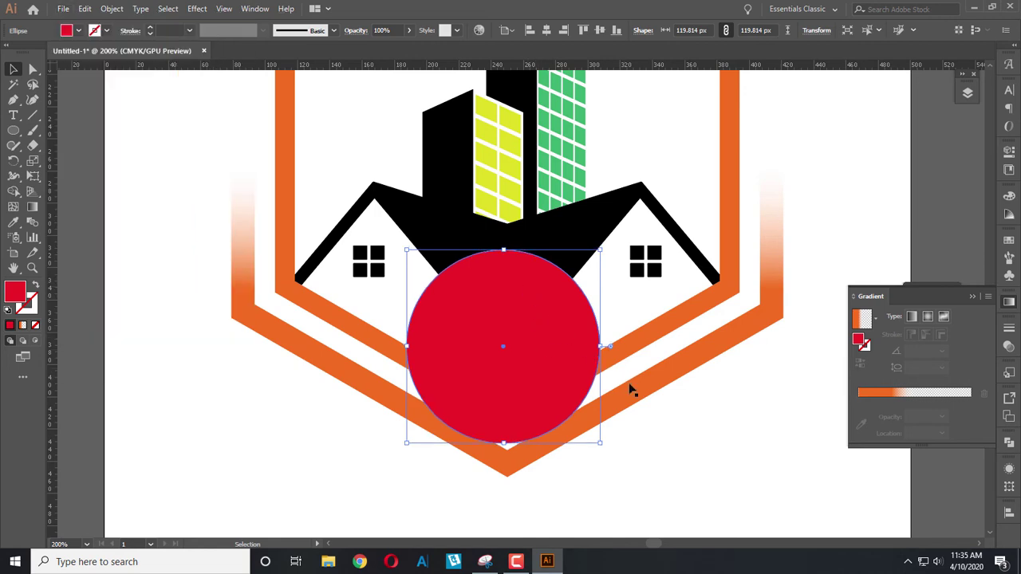
{"action": "left_click", "coordinate": [1008, 517]}
{"action": "left_click", "coordinate": [881, 458]}
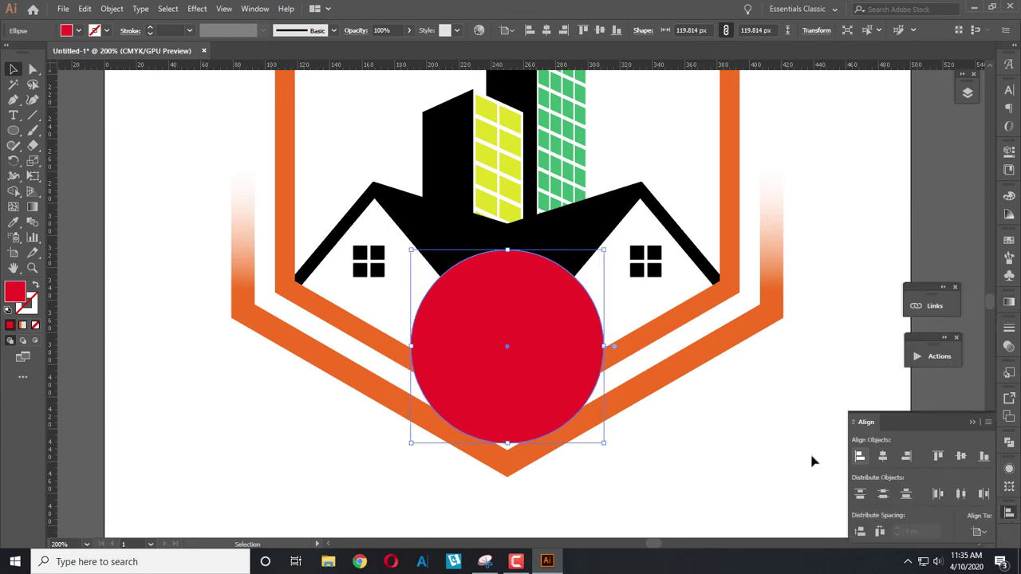
{"action": "left_click", "coordinate": [627, 520]}
{"action": "left_click", "coordinate": [569, 368]}
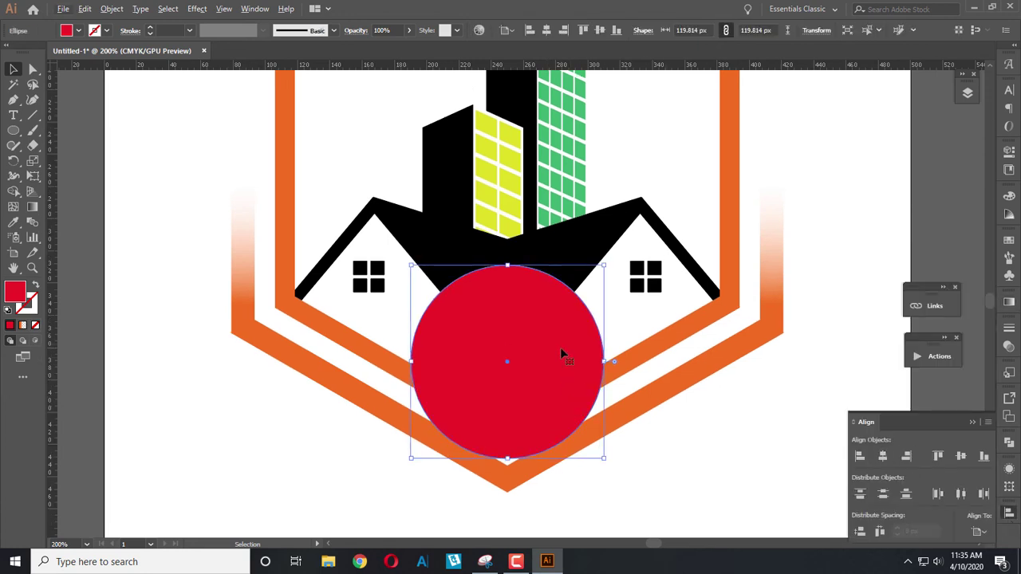
Step: Scale a 107.714 px concentric copy and swap its fill and stroke into an outline
{"action": "key", "text": "ctrl+plus"}
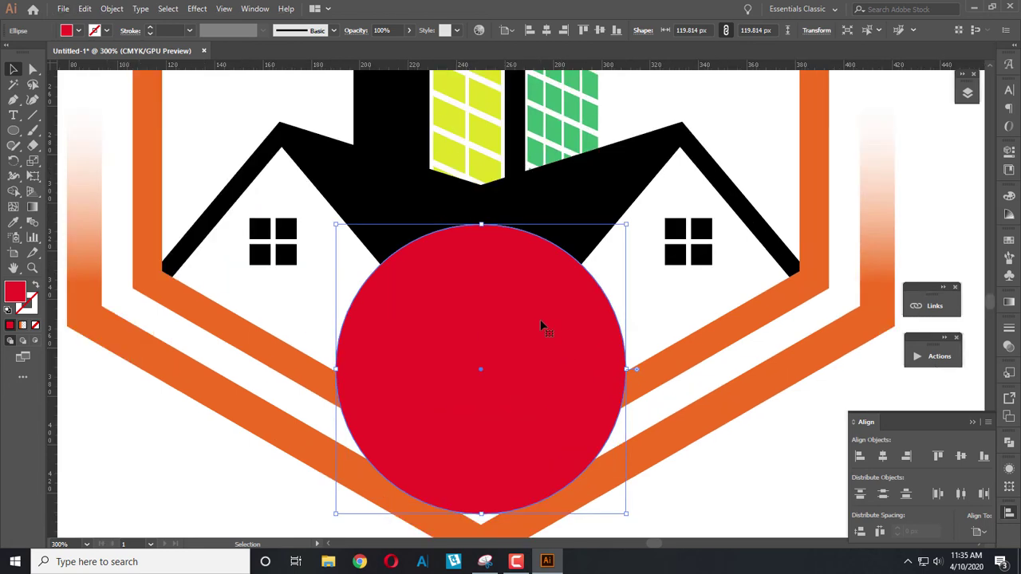
{"action": "key", "text": "a"}
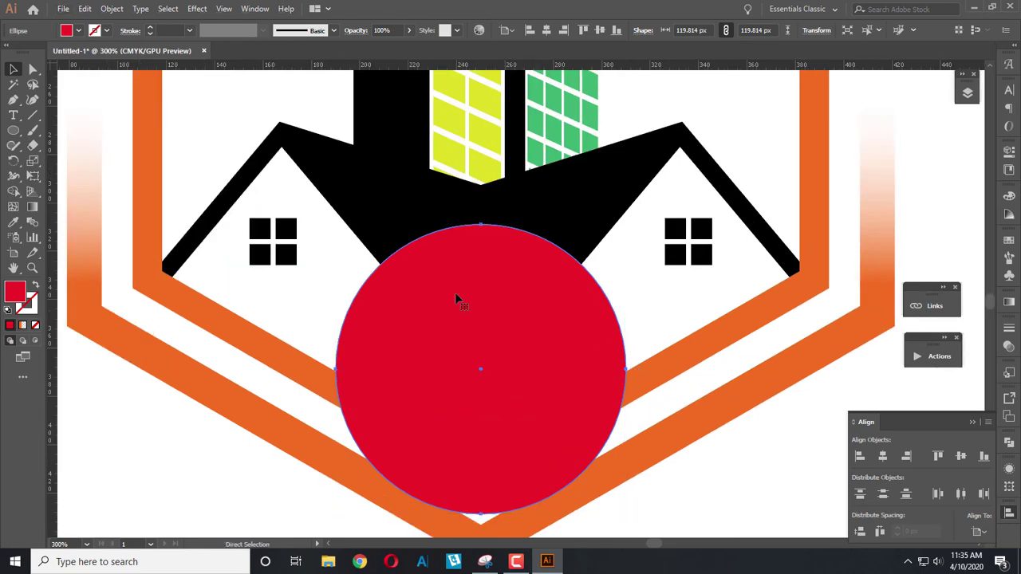
{"action": "key", "text": "v"}
{"action": "left_click_drag", "start_coordinate": [337, 226], "coordinate": [351, 238]}
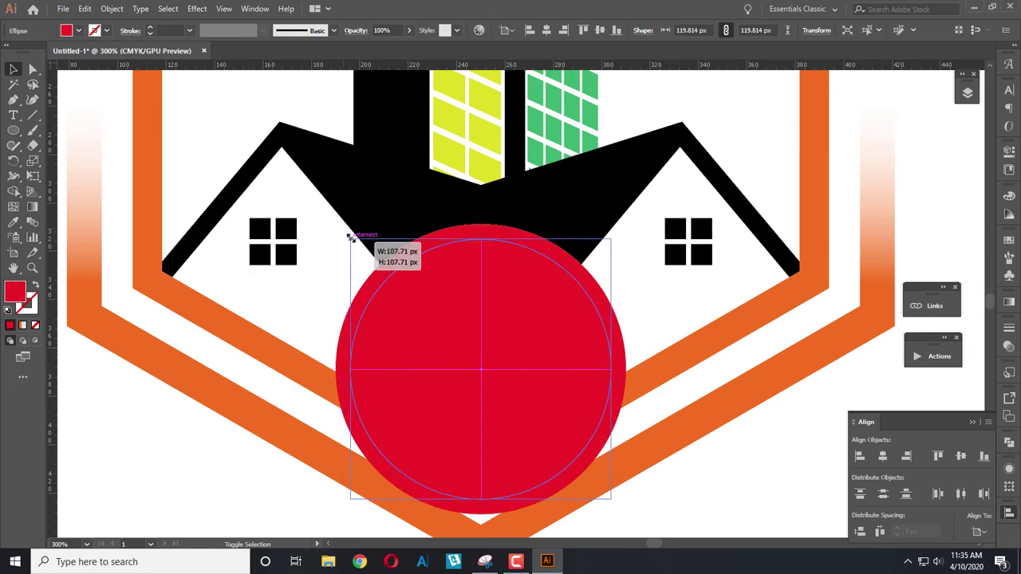
{"action": "left_click_drag", "start_coordinate": [351, 237], "coordinate": [351, 238]}
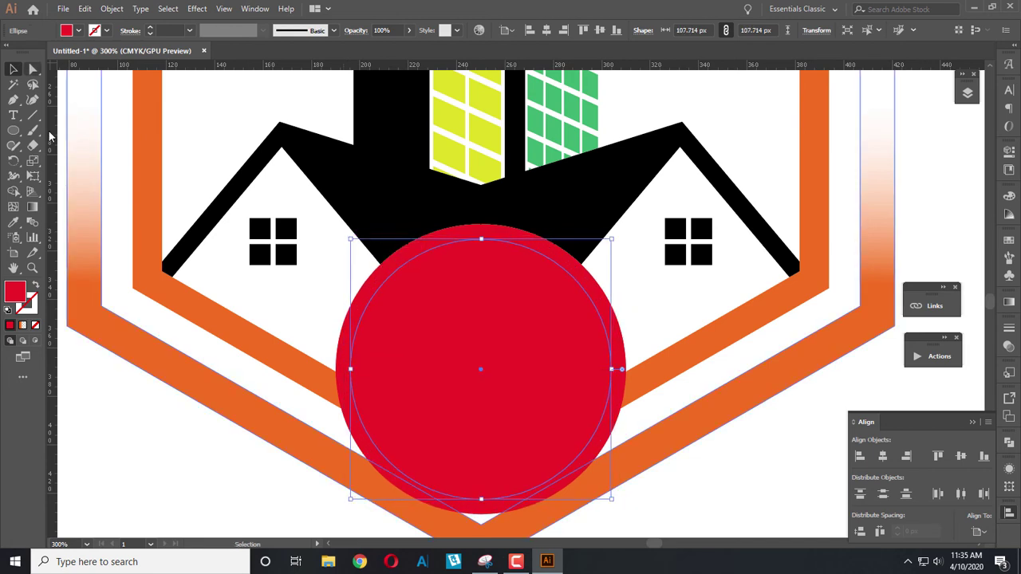
{"action": "key", "text": "shift+x"}
Step: Give the inner circle a 2 pt dark blue stroke and enlarge it to about 111 px
{"action": "left_click", "coordinate": [106, 31]}
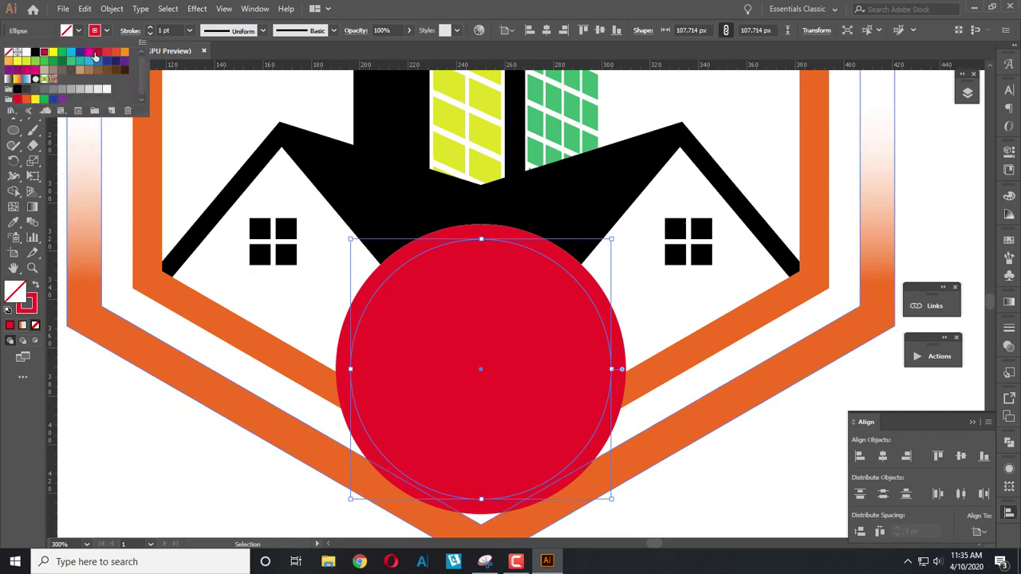
{"action": "left_click", "coordinate": [81, 53]}
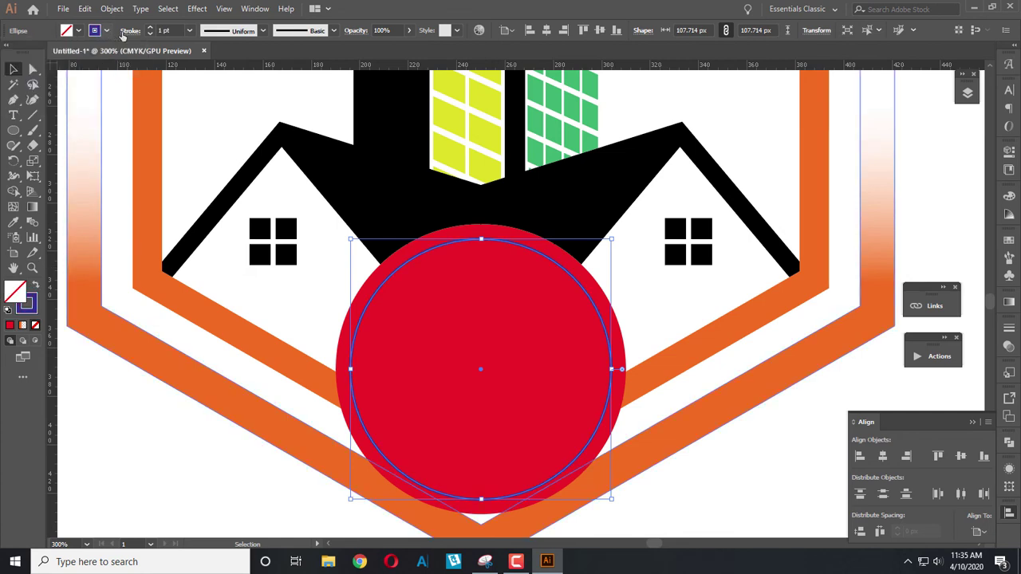
{"action": "left_click", "coordinate": [151, 30]}
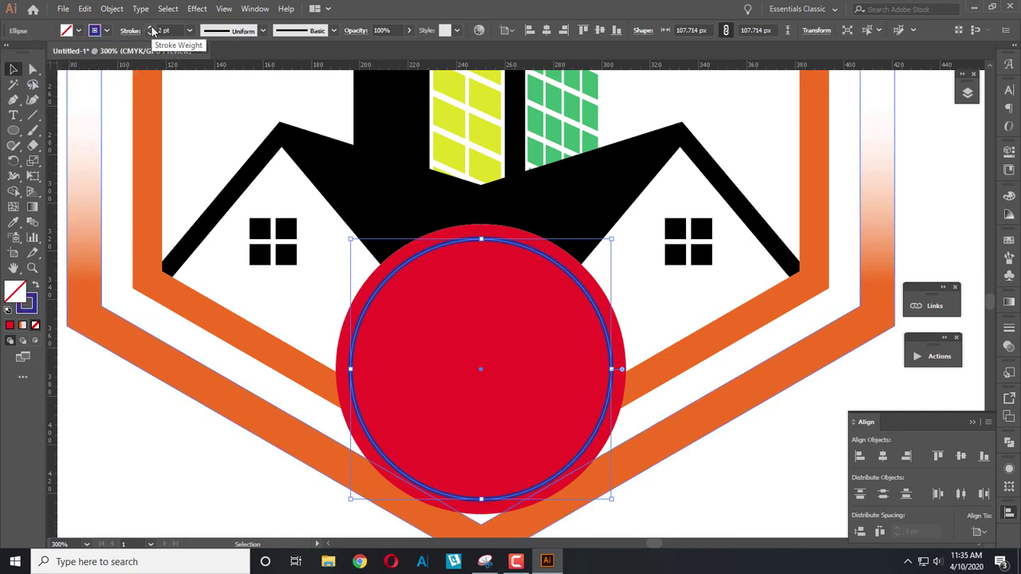
{"action": "left_click", "coordinate": [16, 72]}
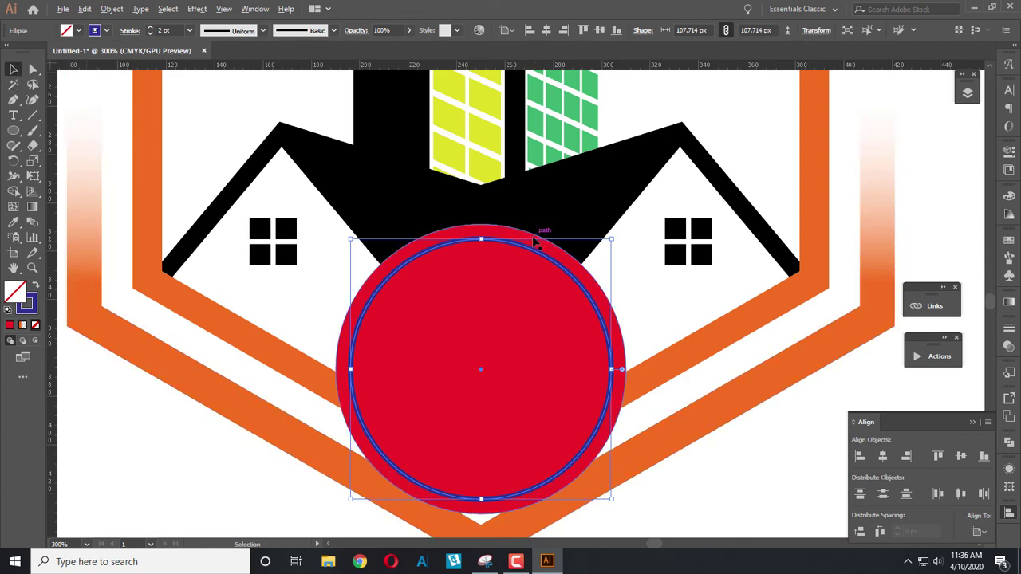
{"action": "scroll", "coordinate": [540, 242], "scroll_direction": "up", "scroll_amount": 1}
{"action": "left_click_drag", "start_coordinate": [641, 236], "coordinate": [645, 233]}
{"action": "scroll", "coordinate": [565, 332], "scroll_direction": "up", "scroll_amount": 1}
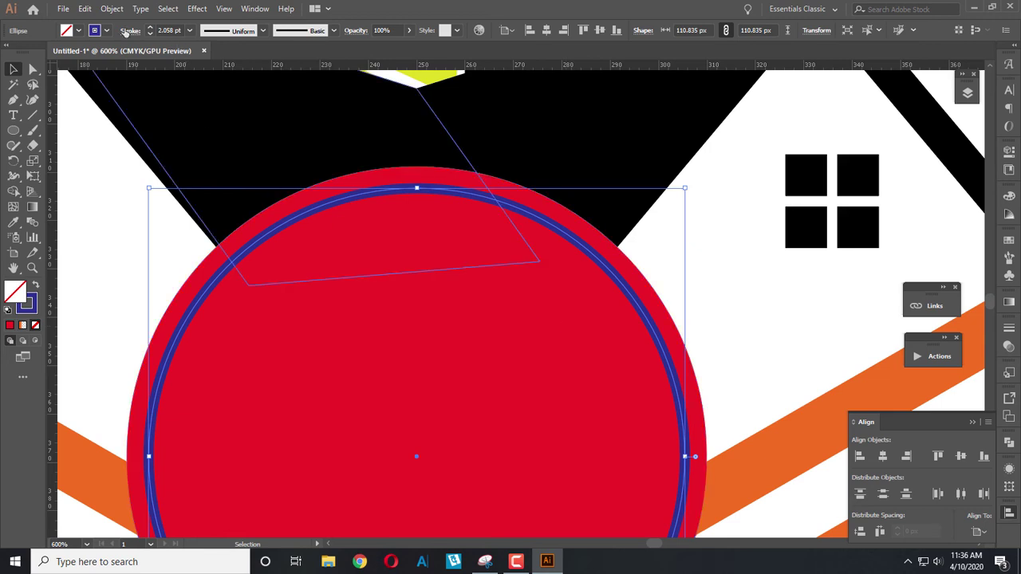
{"action": "left_click", "coordinate": [88, 9]}
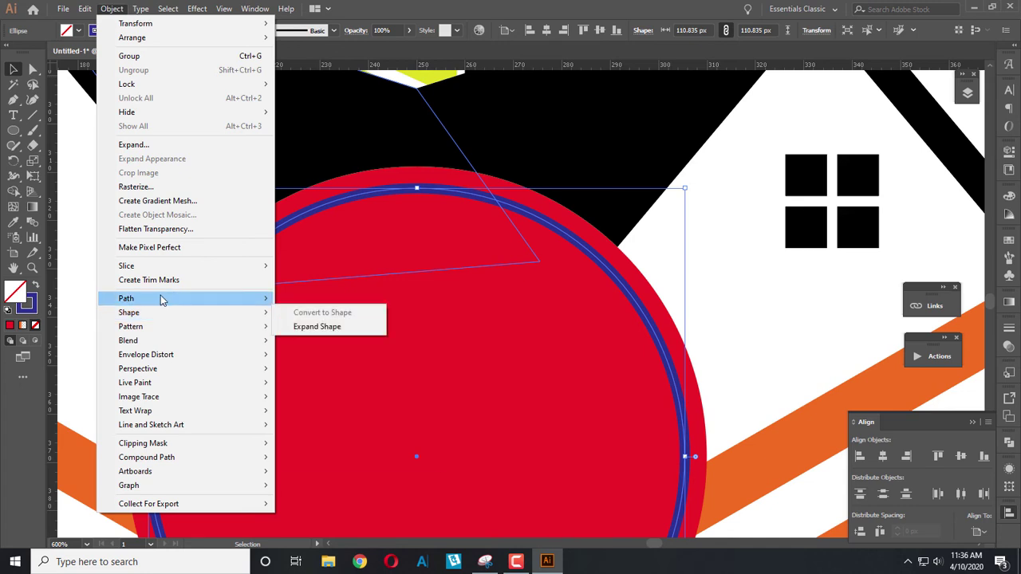
{"action": "mouse_move", "coordinate": [126, 298]}
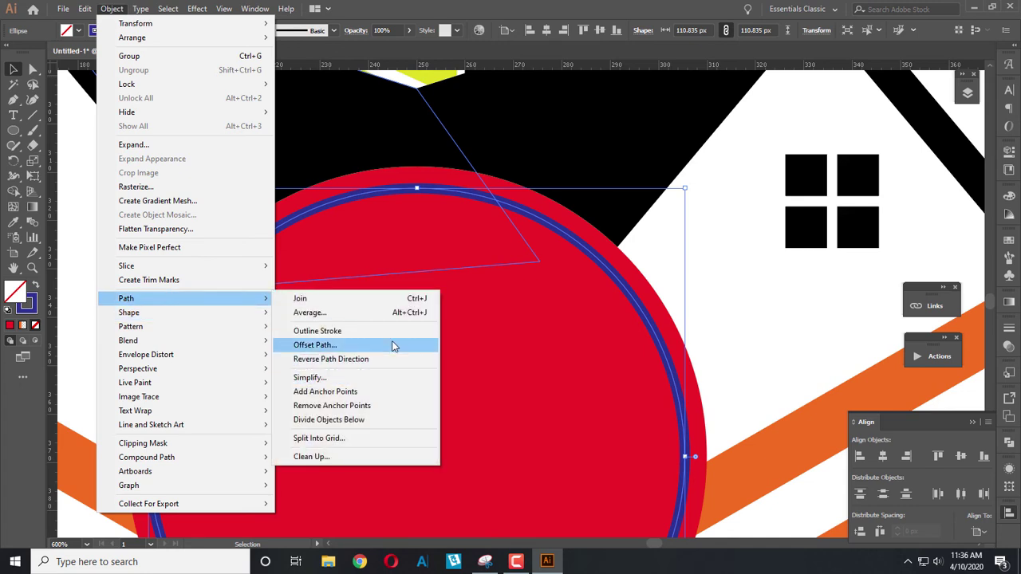
Step: Outline the blue ring and subtract it from the red circle with Pathfinder Minus Front
{"action": "left_click", "coordinate": [388, 332]}
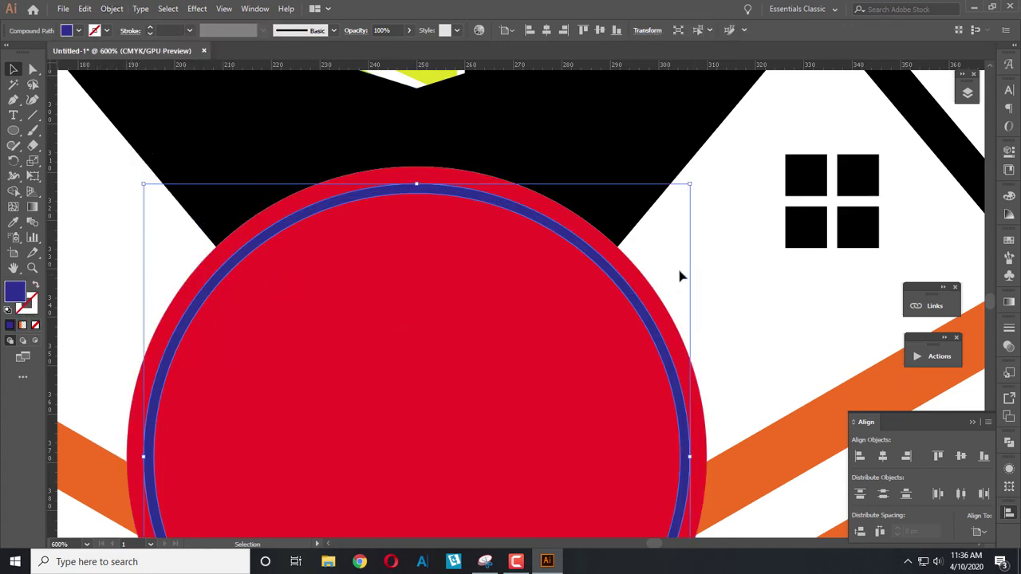
{"action": "left_click", "coordinate": [648, 297], "text": "shift"}
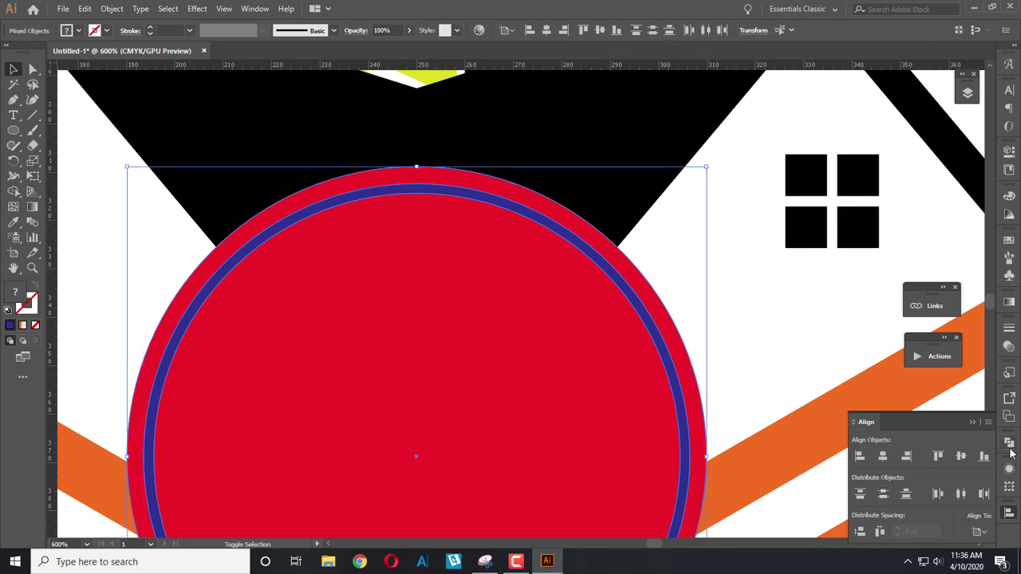
{"action": "left_click", "coordinate": [1010, 447]}
{"action": "left_click", "coordinate": [883, 471]}
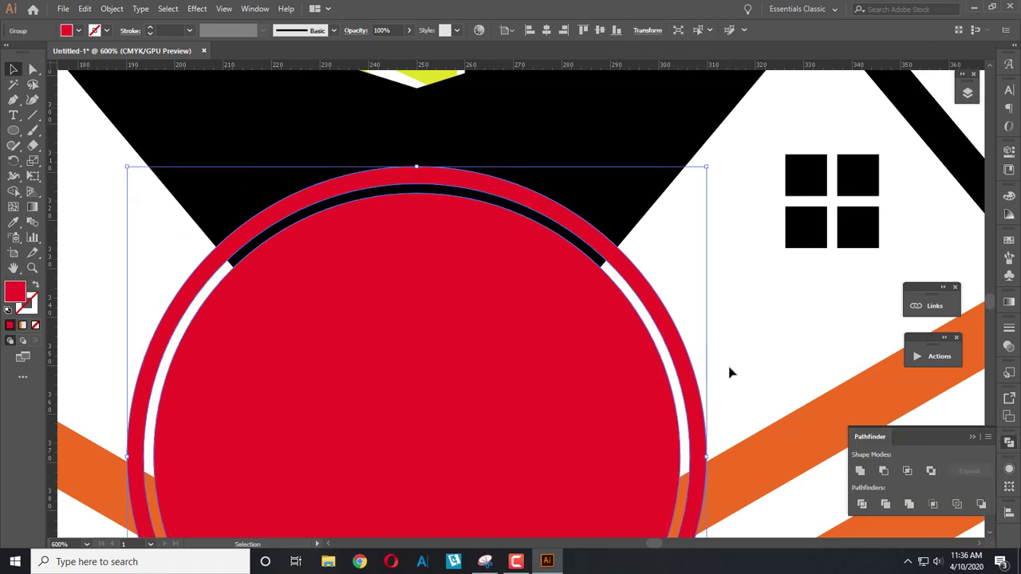
{"action": "scroll", "coordinate": [730, 373], "scroll_direction": "down", "scroll_amount": 1}
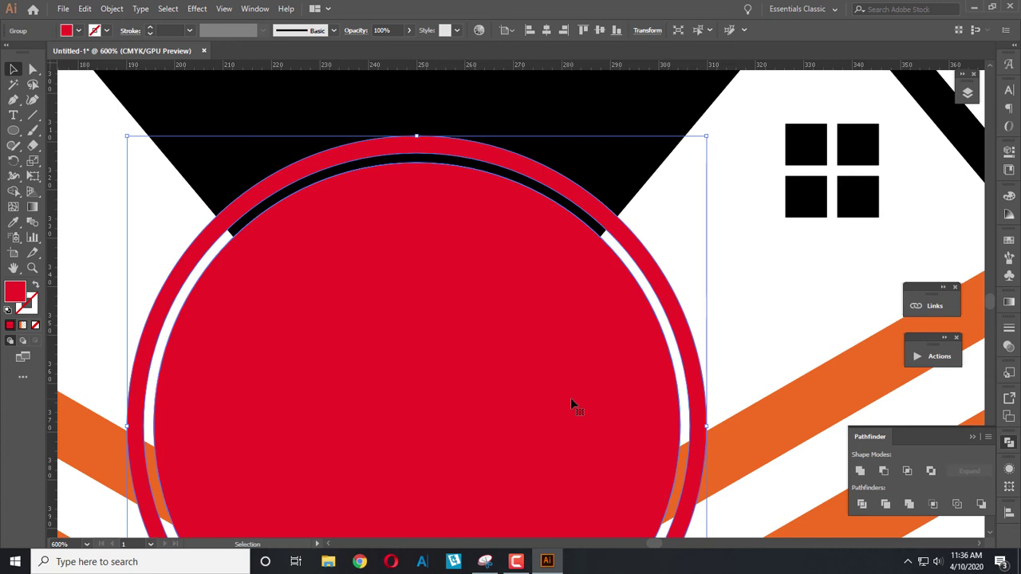
{"action": "scroll", "coordinate": [527, 372], "scroll_direction": "up", "scroll_amount": 1}
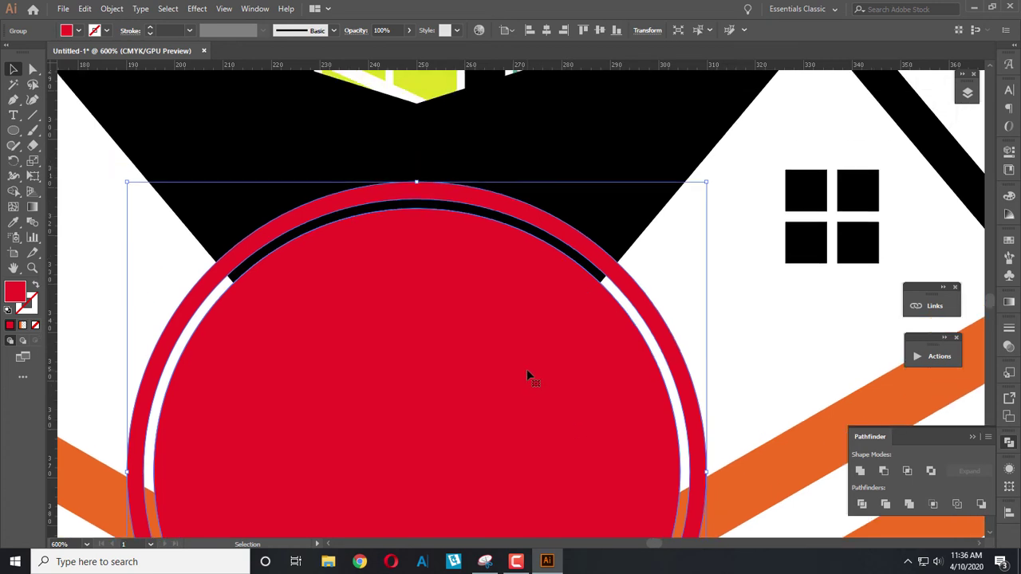
{"action": "scroll", "coordinate": [527, 373], "scroll_direction": "up", "scroll_amount": 1}
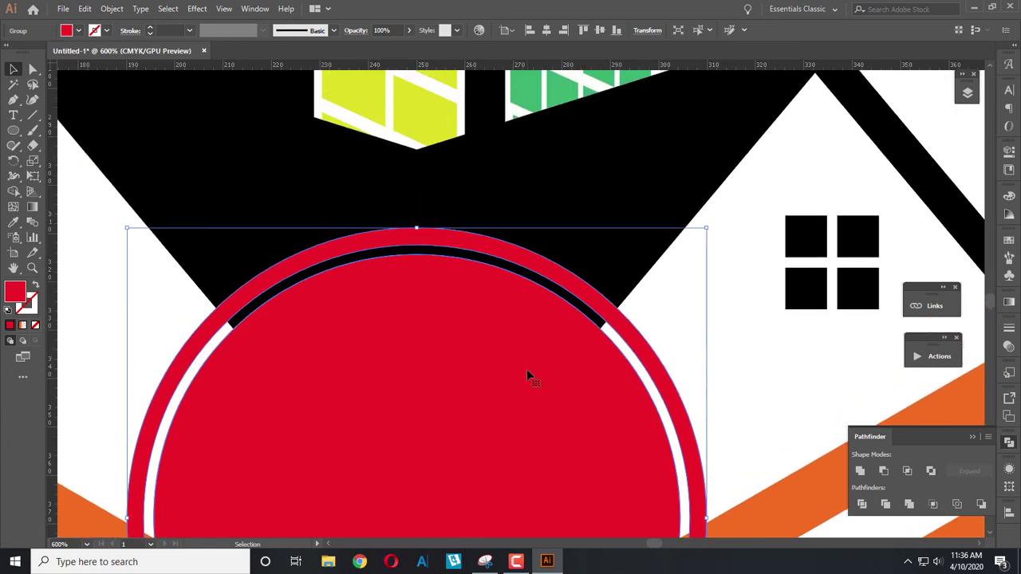
{"action": "left_click", "coordinate": [626, 289]}
{"action": "scroll", "coordinate": [627, 289], "scroll_direction": "down", "scroll_amount": 3}
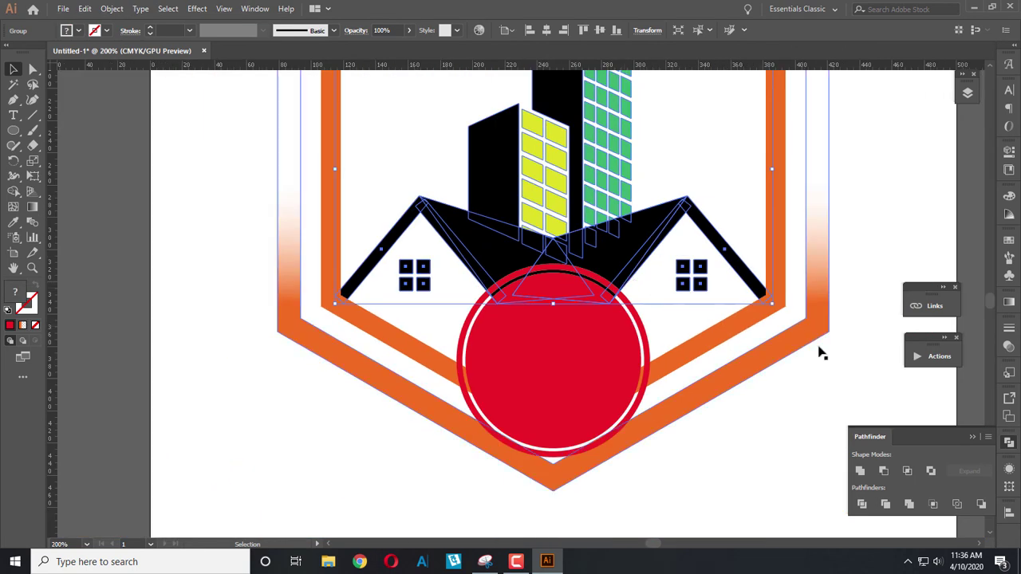
Step: Ungroup the roof and buildings artwork, undoing a trial merge first
{"action": "left_click", "coordinate": [747, 383]}
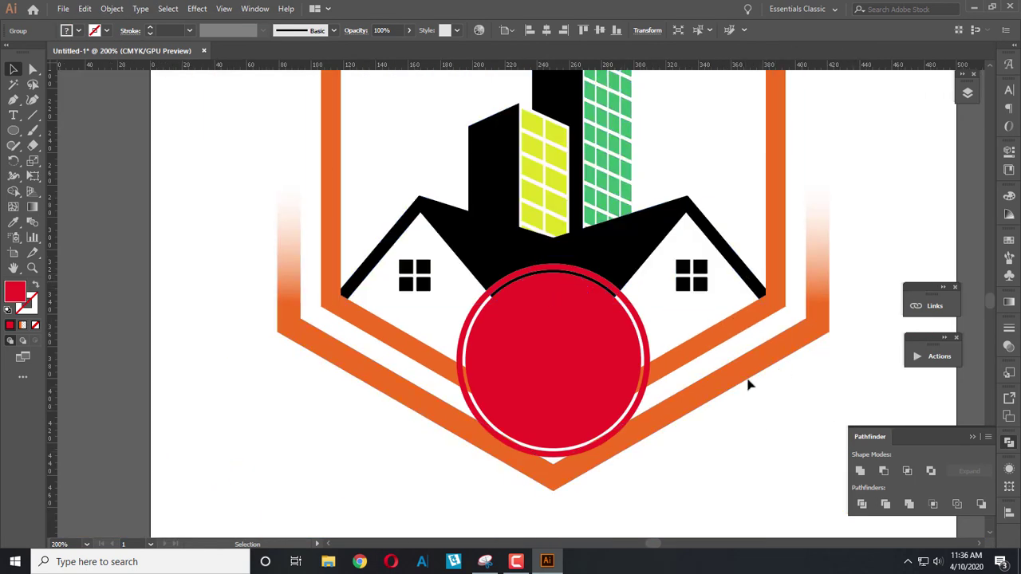
{"action": "left_click", "coordinate": [740, 275]}
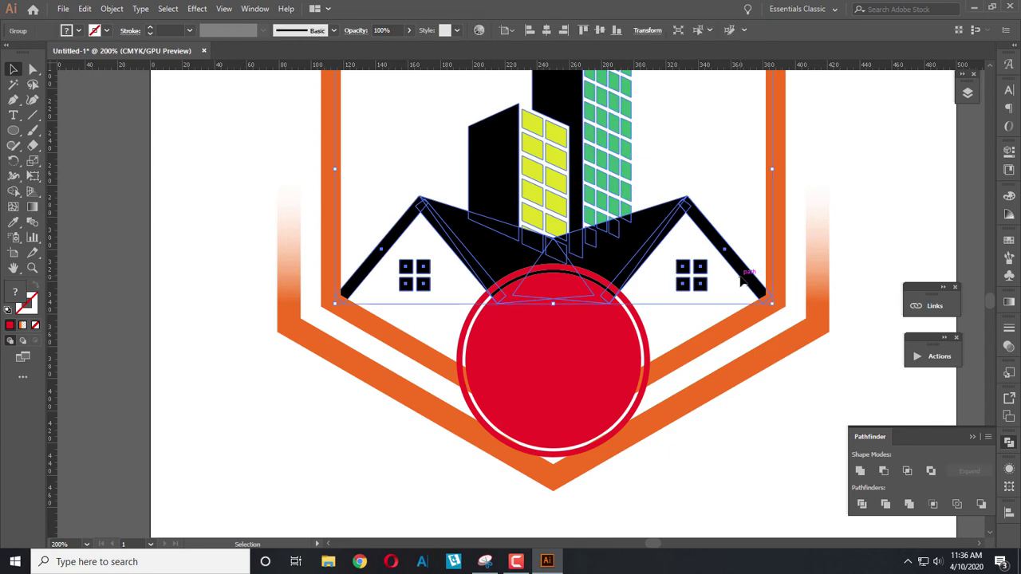
{"action": "left_click", "coordinate": [860, 472]}
{"action": "key", "text": "ctrl+z"}
{"action": "right_click", "coordinate": [638, 249]}
{"action": "left_click", "coordinate": [682, 349]}
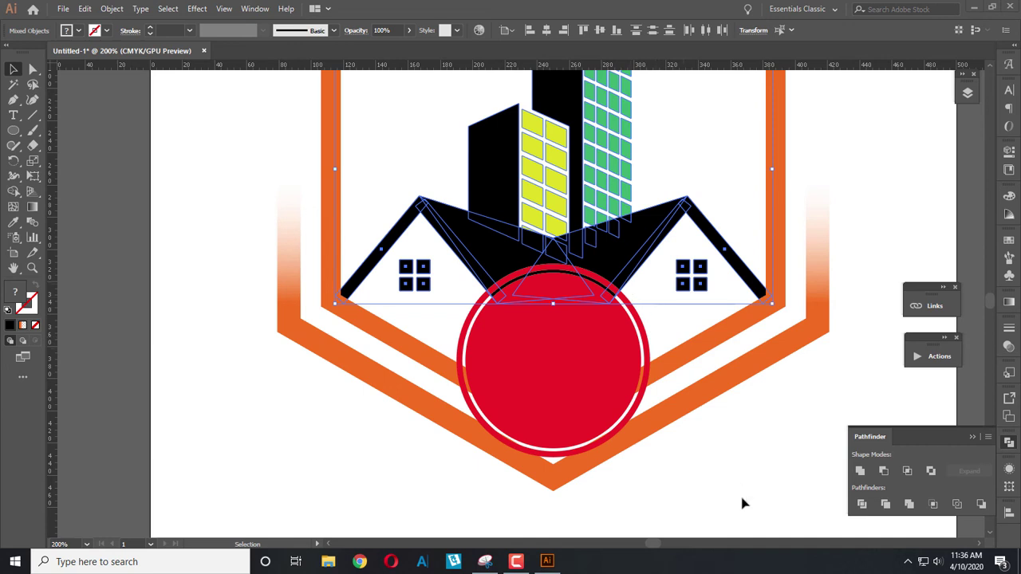
Step: Merge the right roof shapes into one and ungroup them
{"action": "left_click", "coordinate": [634, 239]}
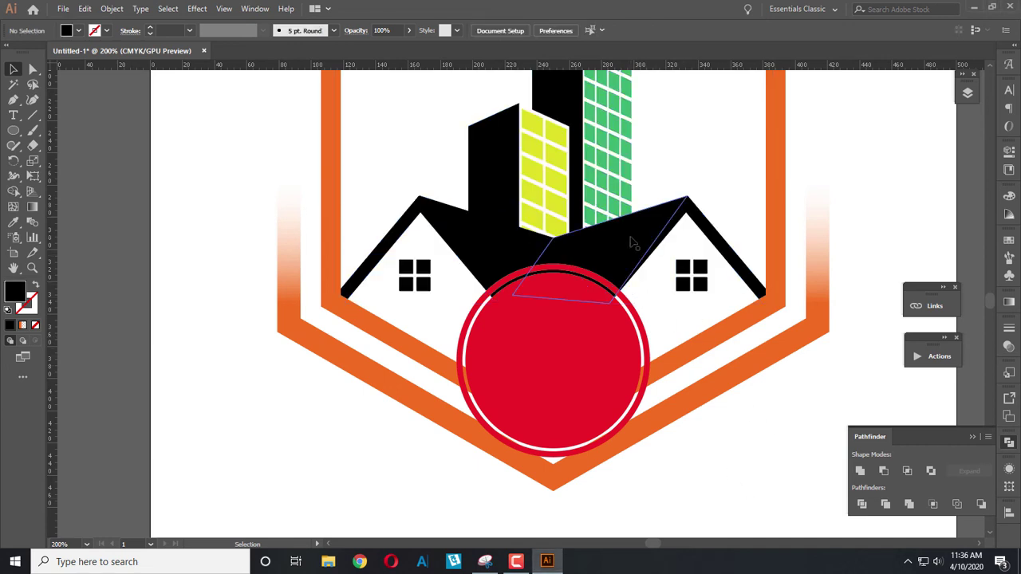
{"action": "left_click", "coordinate": [632, 242]}
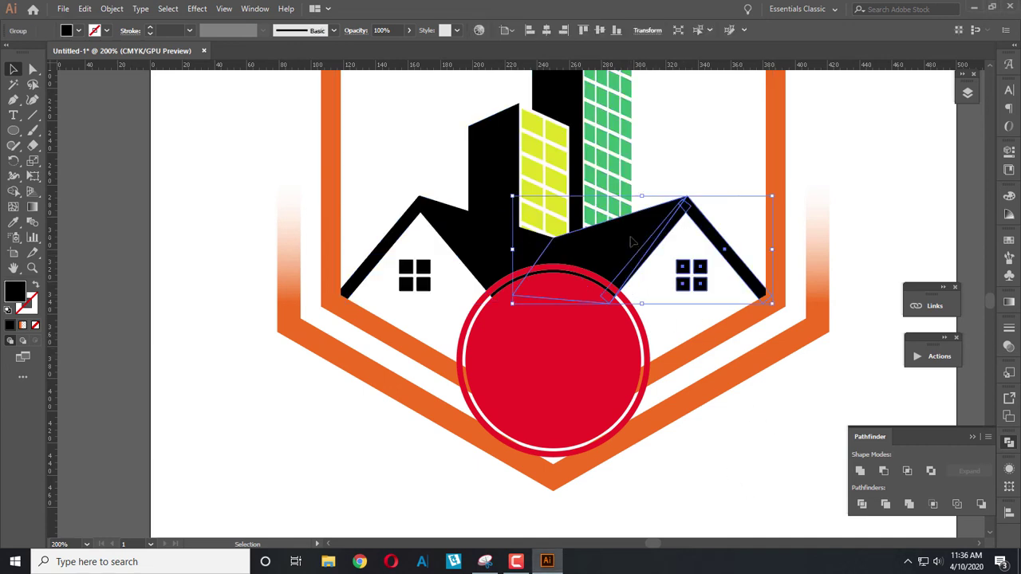
{"action": "left_click", "coordinate": [861, 472]}
{"action": "right_click", "coordinate": [627, 263]}
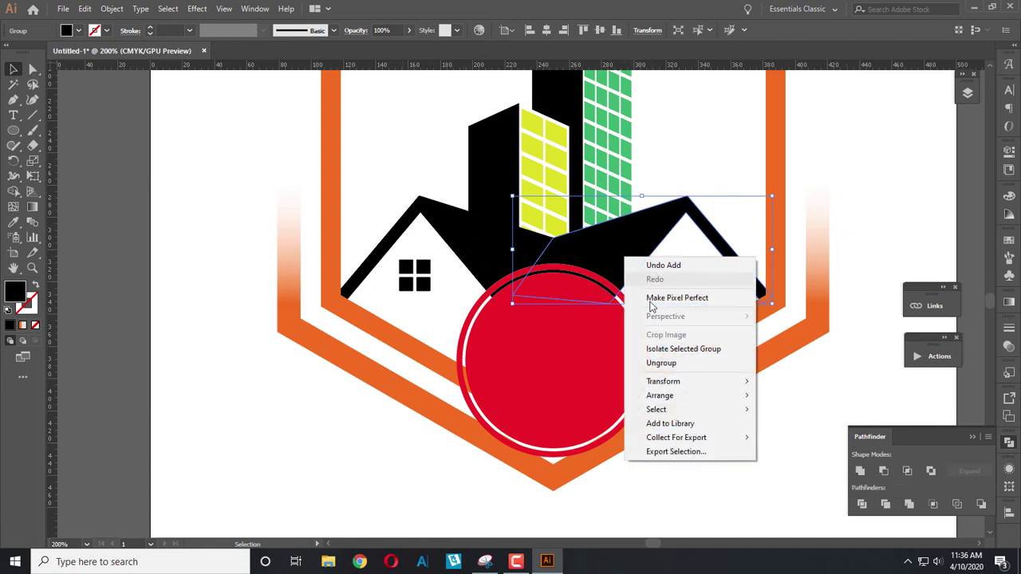
{"action": "left_click", "coordinate": [662, 362]}
{"action": "left_click", "coordinate": [734, 524]}
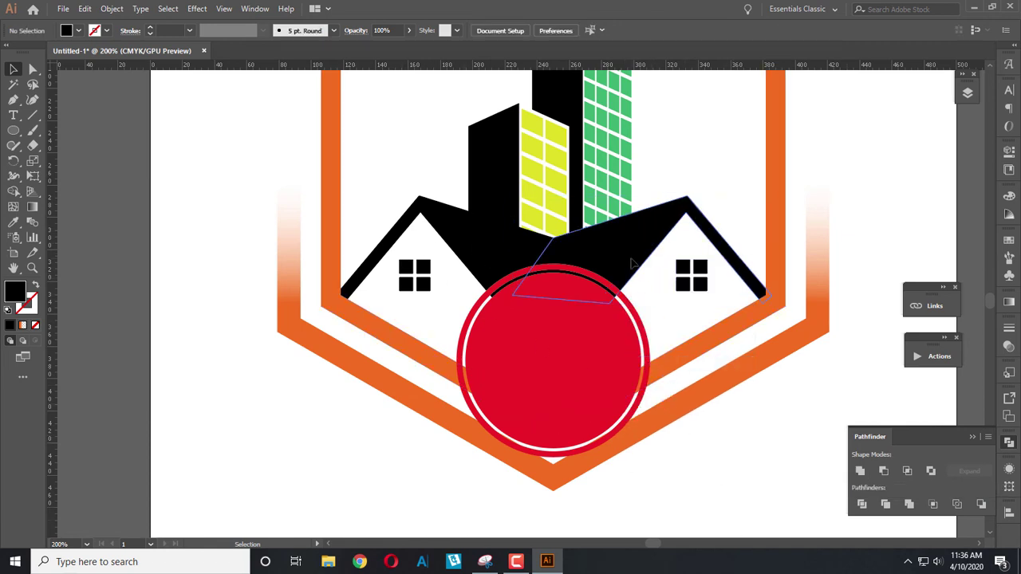
Step: Ungroup the left roof group
{"action": "left_click", "coordinate": [635, 271]}
{"action": "left_click", "coordinate": [443, 223]}
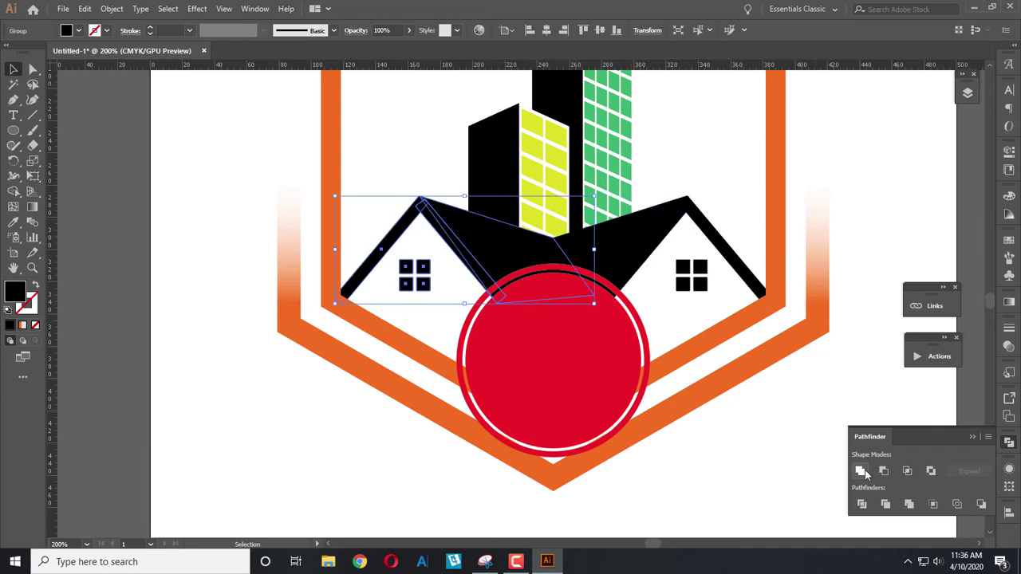
{"action": "right_click", "coordinate": [485, 252]}
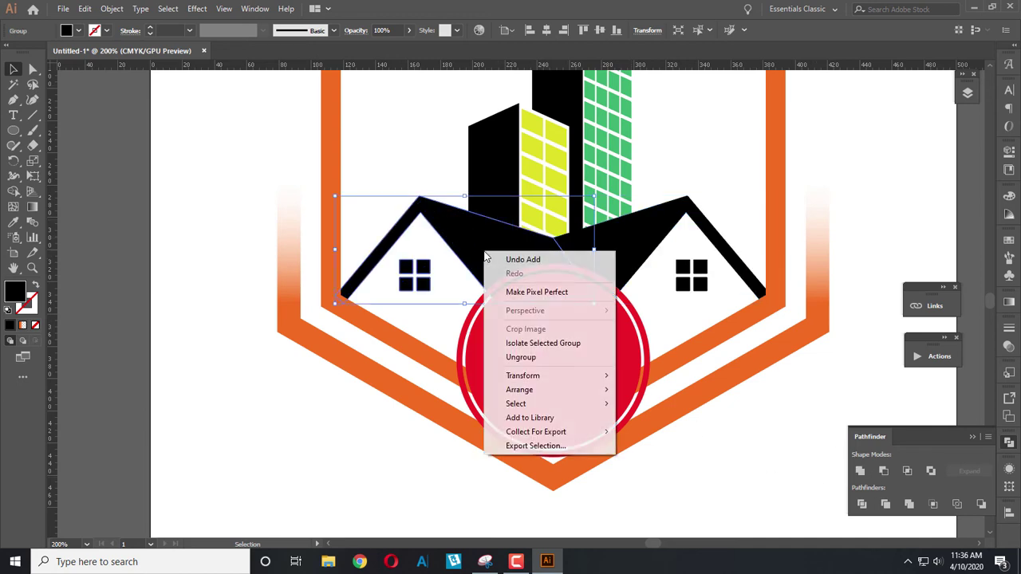
{"action": "left_click", "coordinate": [537, 358]}
{"action": "left_click", "coordinate": [654, 493]}
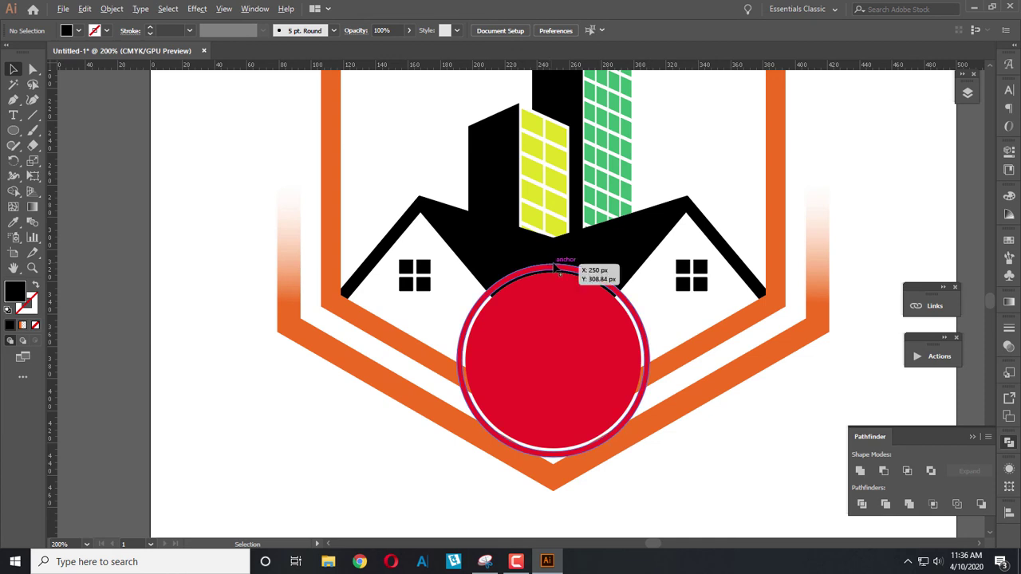
Step: Select the outer red ring, then merge the black roof into one solid shape
{"action": "scroll", "coordinate": [563, 272], "scroll_direction": "up", "scroll_amount": 3}
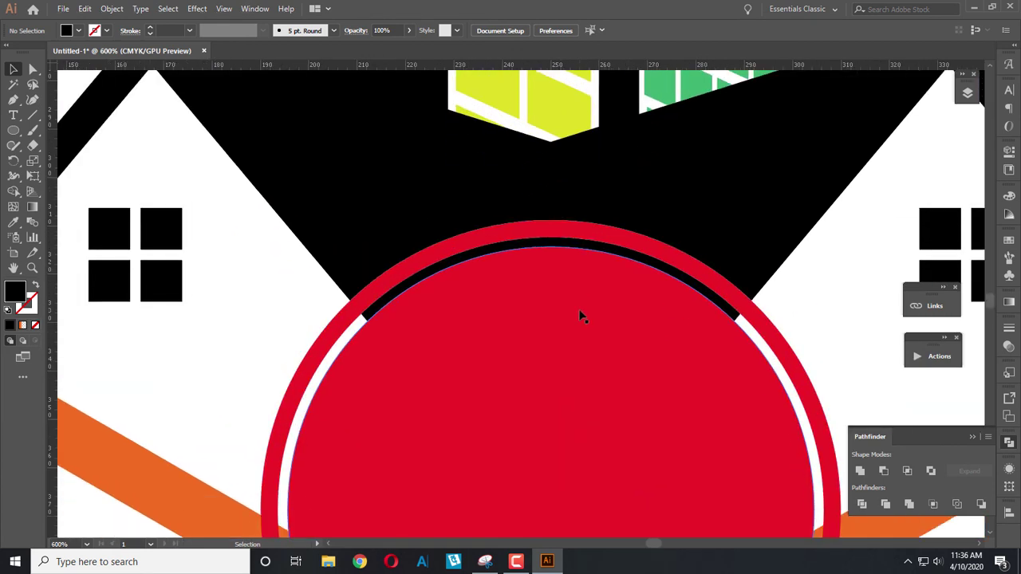
{"action": "scroll", "coordinate": [581, 316], "scroll_direction": "down", "scroll_amount": 1}
{"action": "left_click", "coordinate": [574, 221]}
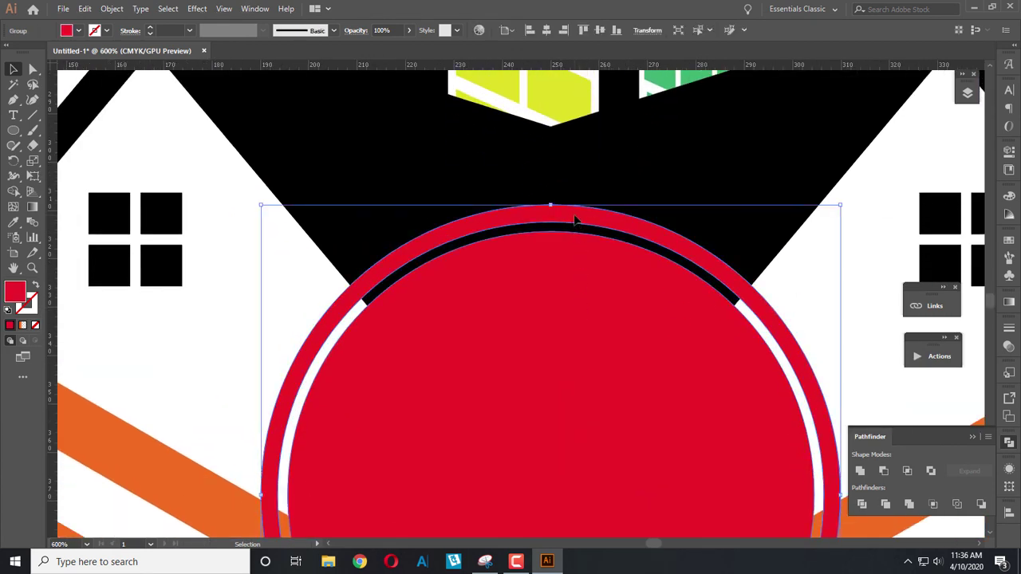
{"action": "key", "text": "v"}
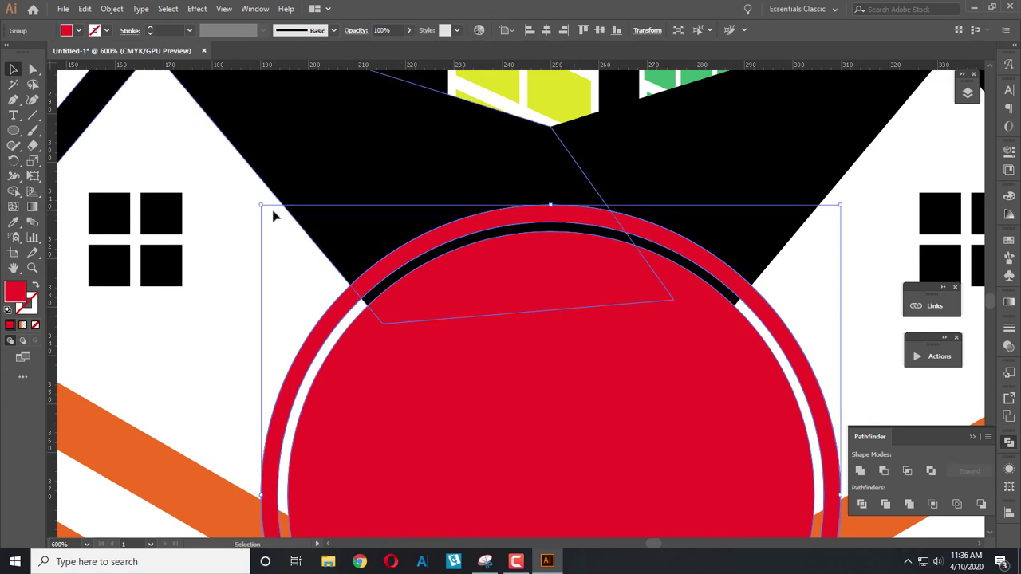
{"action": "left_click_drag", "start_coordinate": [263, 207], "coordinate": [267, 212]}
{"action": "scroll", "coordinate": [445, 324], "scroll_direction": "down", "scroll_amount": 3}
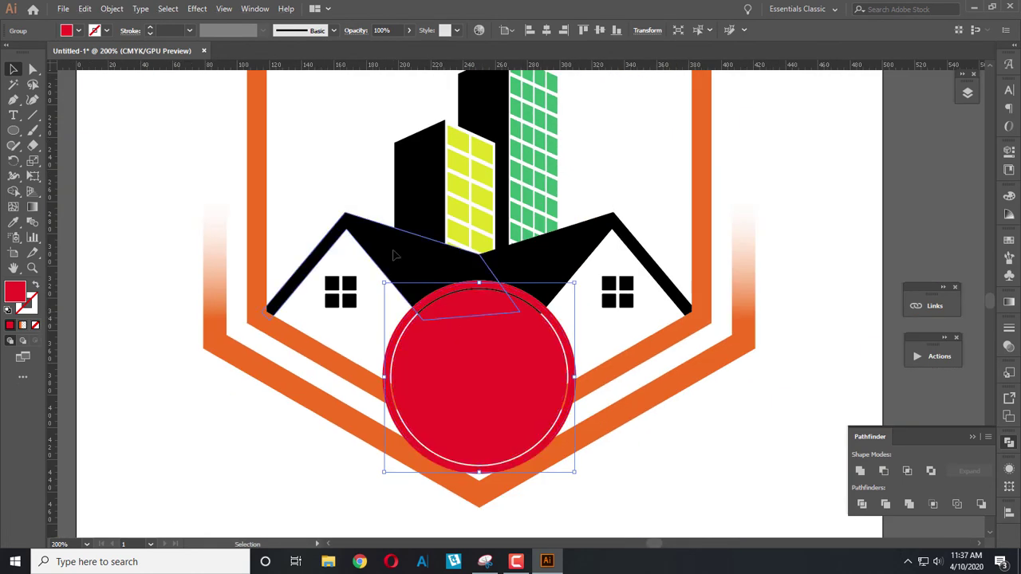
{"action": "left_click", "coordinate": [395, 253]}
{"action": "left_click", "coordinate": [860, 471]}
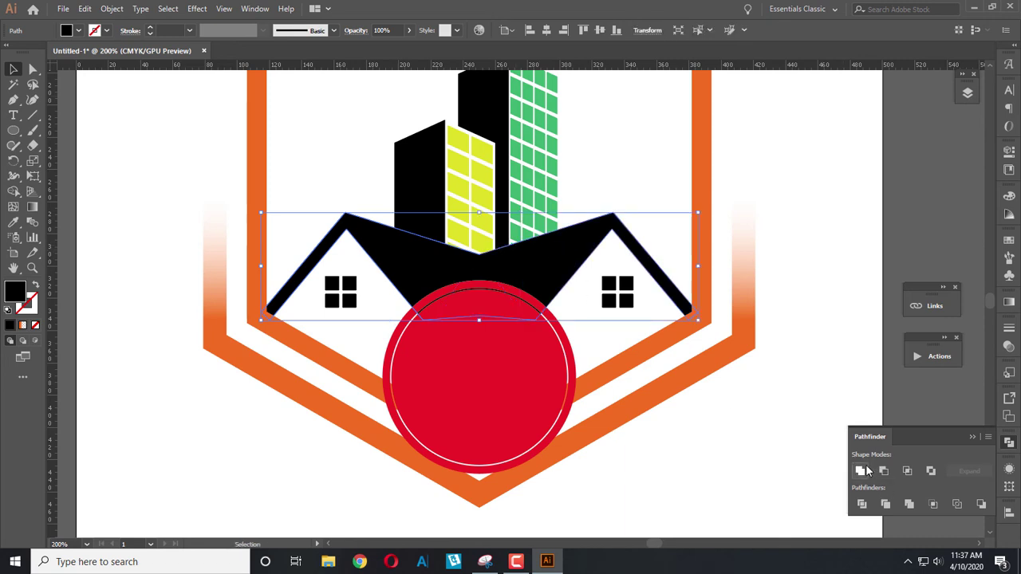
{"action": "left_click", "coordinate": [736, 459]}
Step: Combine the black roof with the red circle shapes
{"action": "left_click", "coordinate": [495, 300]}
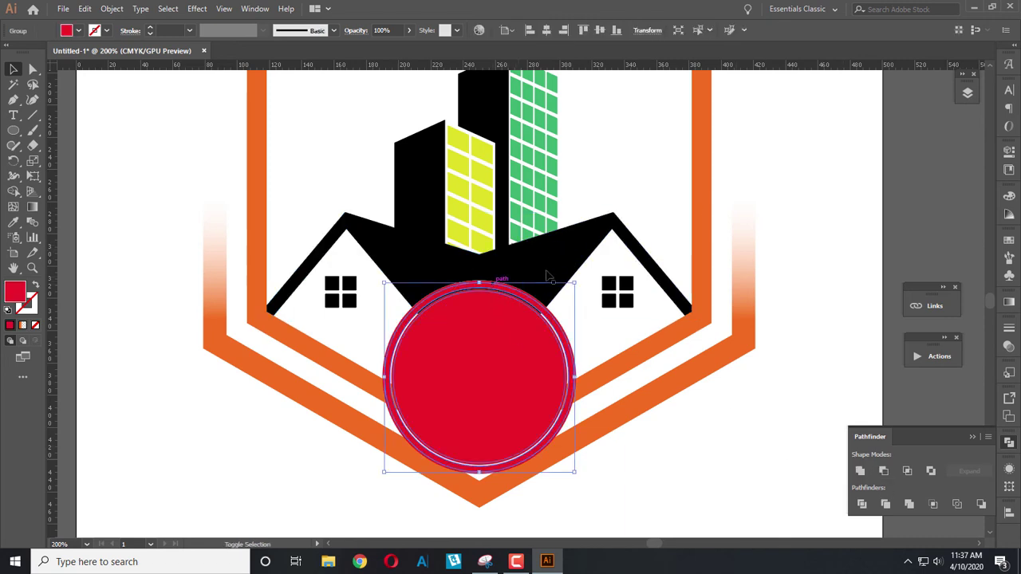
{"action": "left_click", "coordinate": [498, 275], "text": "shift"}
{"action": "left_click", "coordinate": [902, 472]}
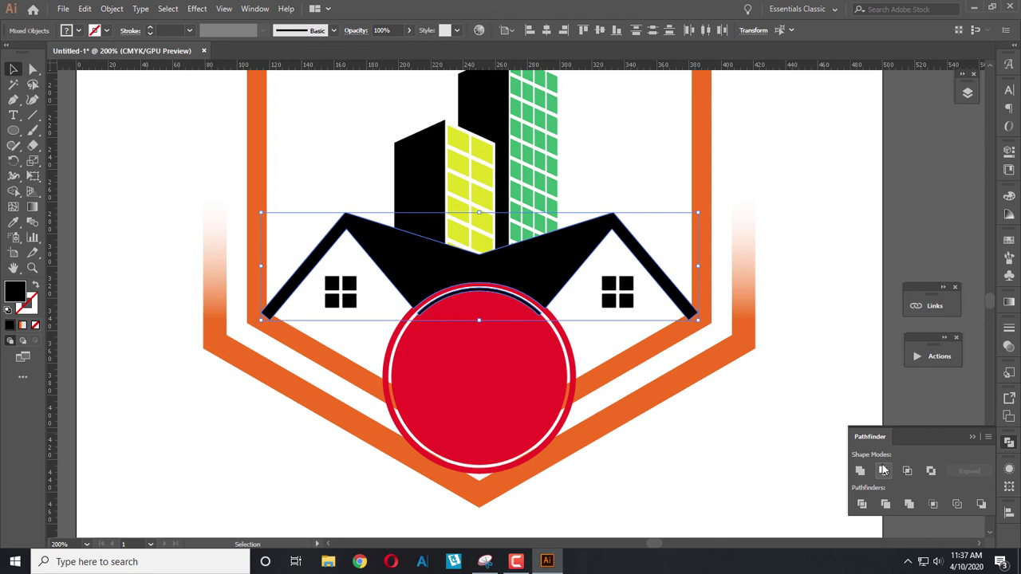
{"action": "left_click", "coordinate": [702, 493]}
{"action": "scroll", "coordinate": [541, 313], "scroll_direction": "up", "scroll_amount": 2}
Step: Ungroup the roof and delete the stray black arc above the circle
{"action": "left_click", "coordinate": [551, 227]}
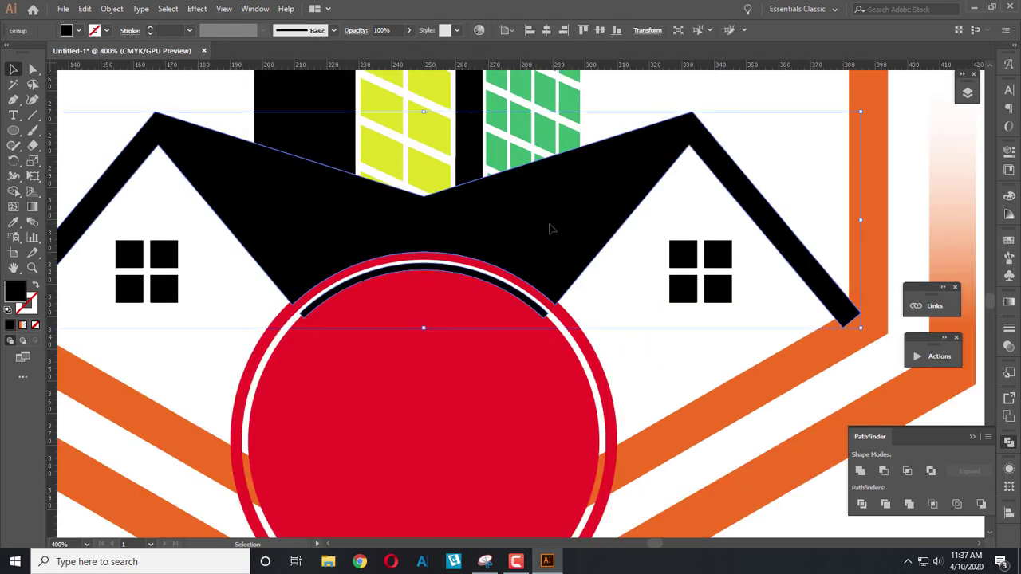
{"action": "right_click", "coordinate": [550, 225]}
{"action": "left_click", "coordinate": [586, 331]}
{"action": "left_click", "coordinate": [239, 359]}
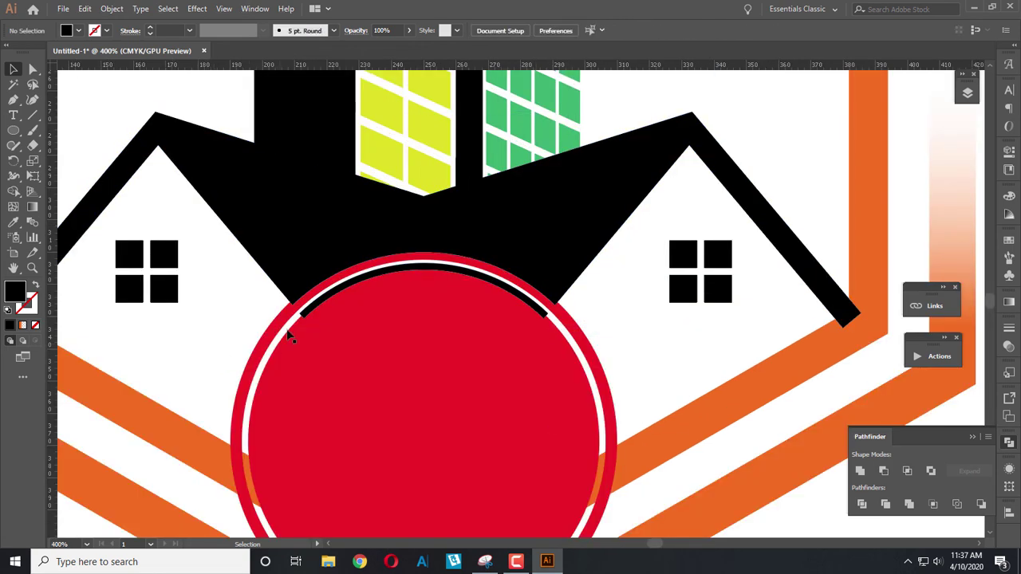
{"action": "left_click", "coordinate": [308, 311]}
{"action": "key", "text": "Delete"}
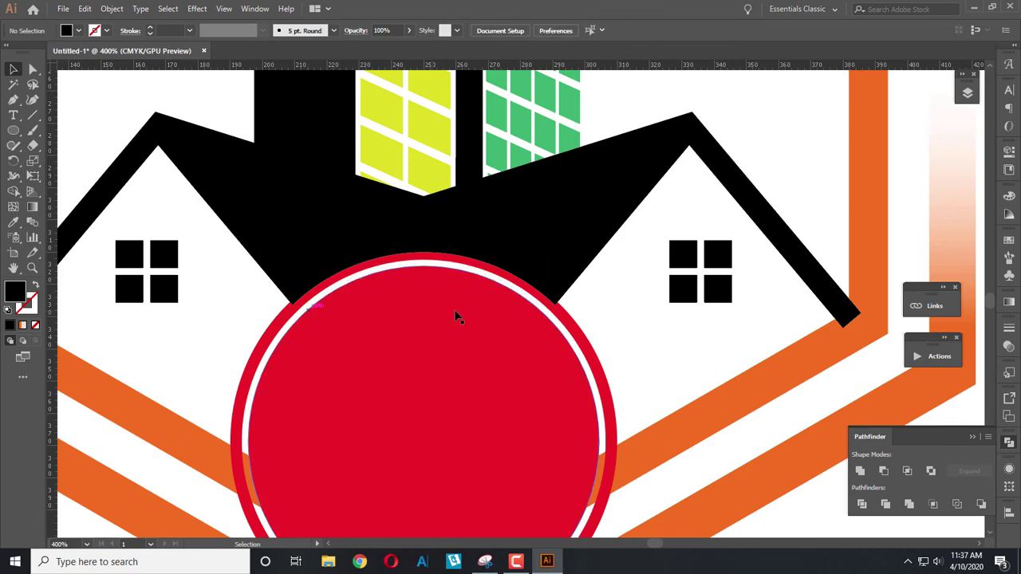
Step: Ungroup the red circle group into separate disc and outer ring
{"action": "left_click_drag", "start_coordinate": [458, 314], "coordinate": [448, 410]}
{"action": "key", "text": "ctrl+z"}
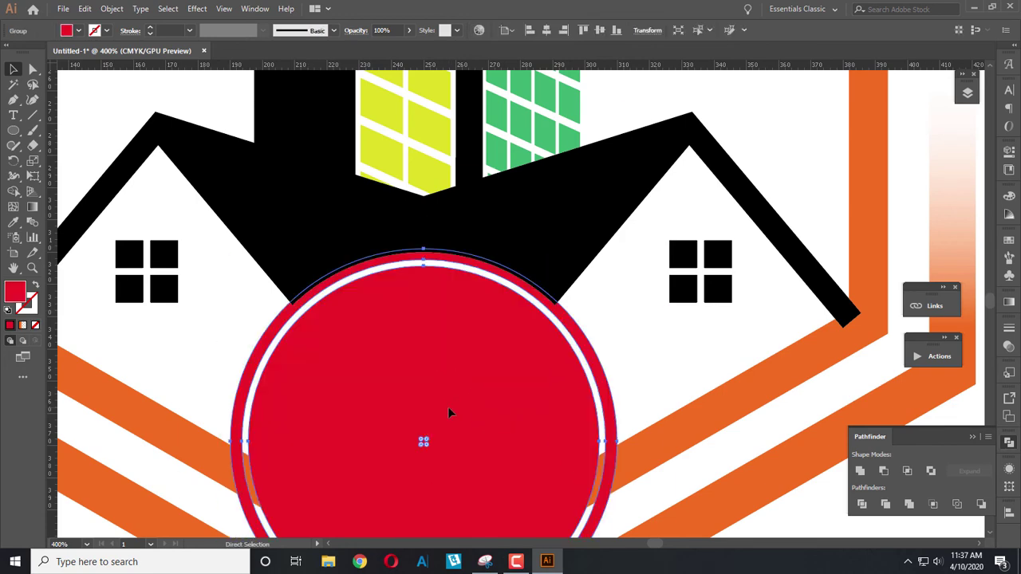
{"action": "left_click", "coordinate": [668, 347]}
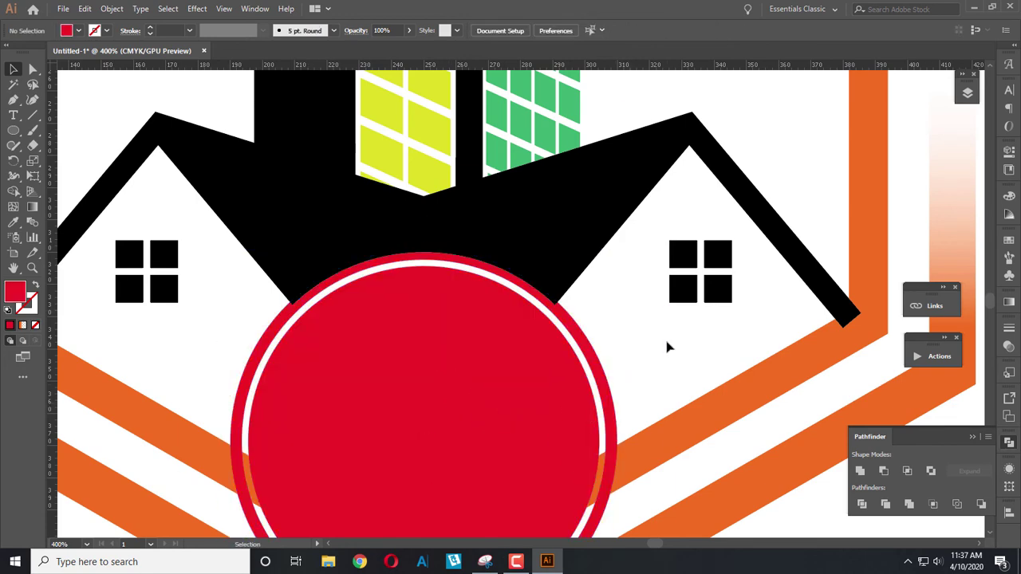
{"action": "left_click", "coordinate": [595, 362]}
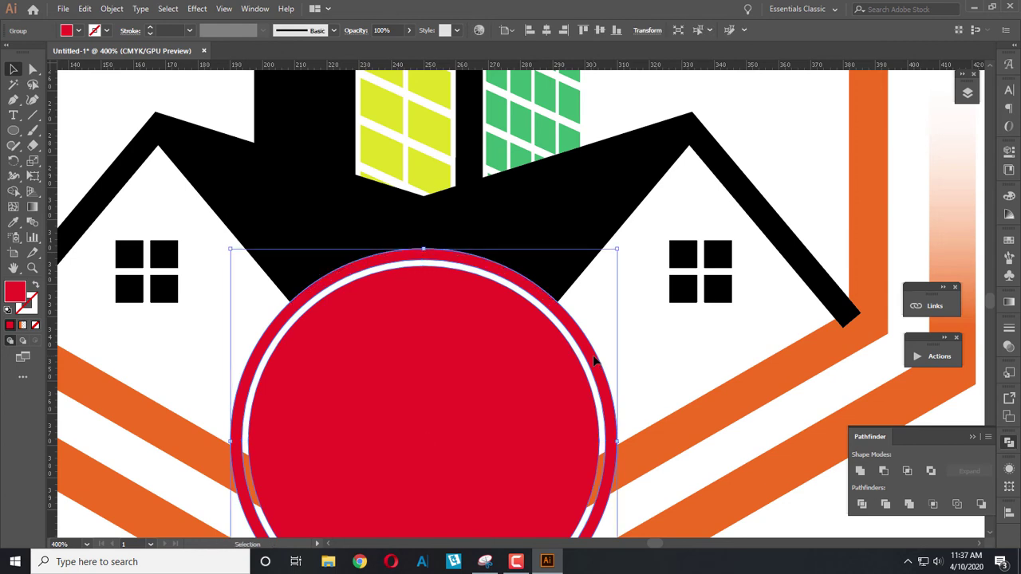
{"action": "scroll", "coordinate": [595, 362], "scroll_direction": "down", "scroll_amount": 1}
{"action": "scroll", "coordinate": [569, 351], "scroll_direction": "down", "scroll_amount": 1}
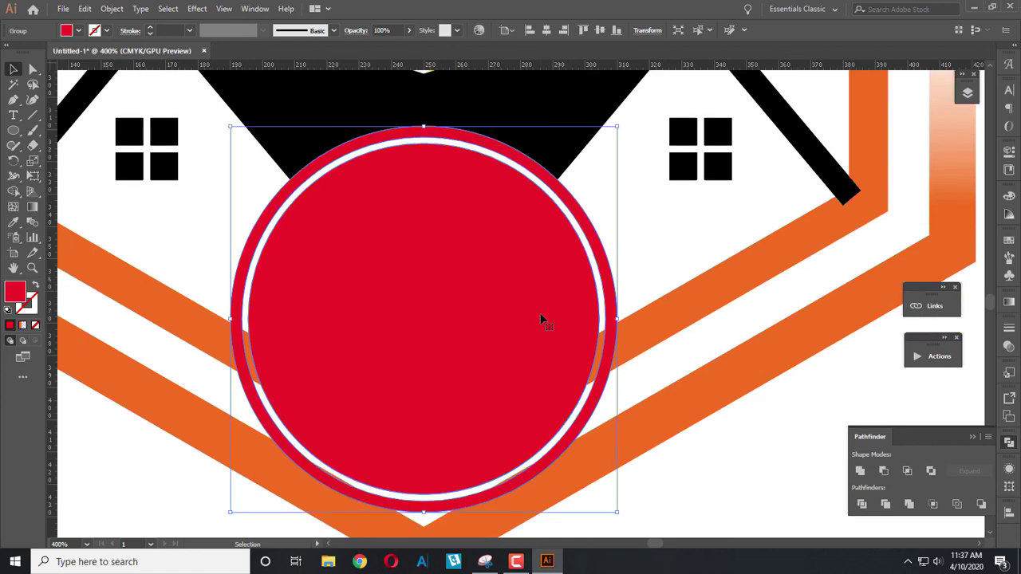
{"action": "right_click", "coordinate": [541, 316]}
{"action": "left_click", "coordinate": [580, 421]}
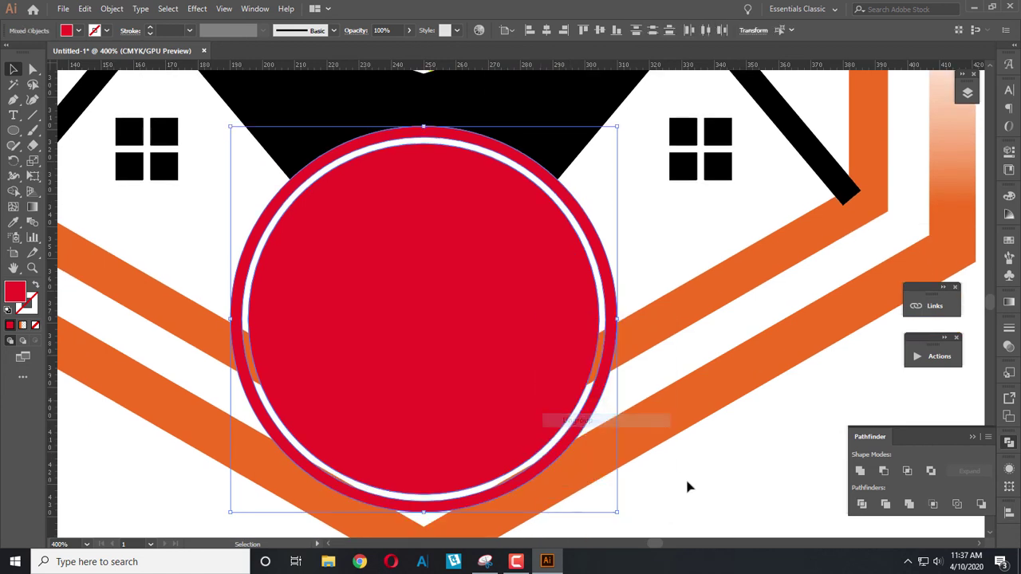
{"action": "left_click", "coordinate": [649, 476]}
Step: Draw a closed V-topped shape across the lower half of the red circle
{"action": "key", "text": "p"}
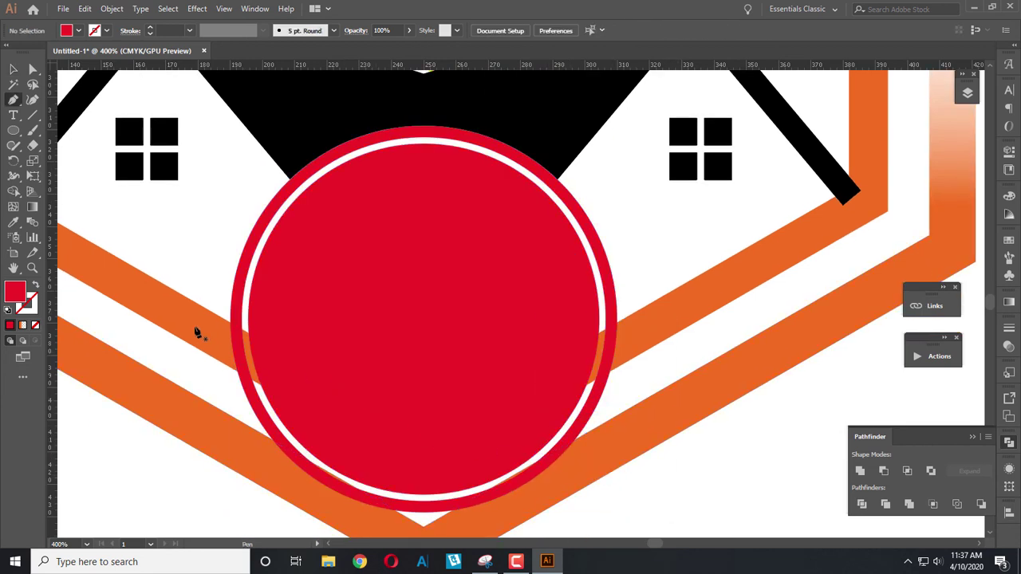
{"action": "left_click", "coordinate": [195, 325]}
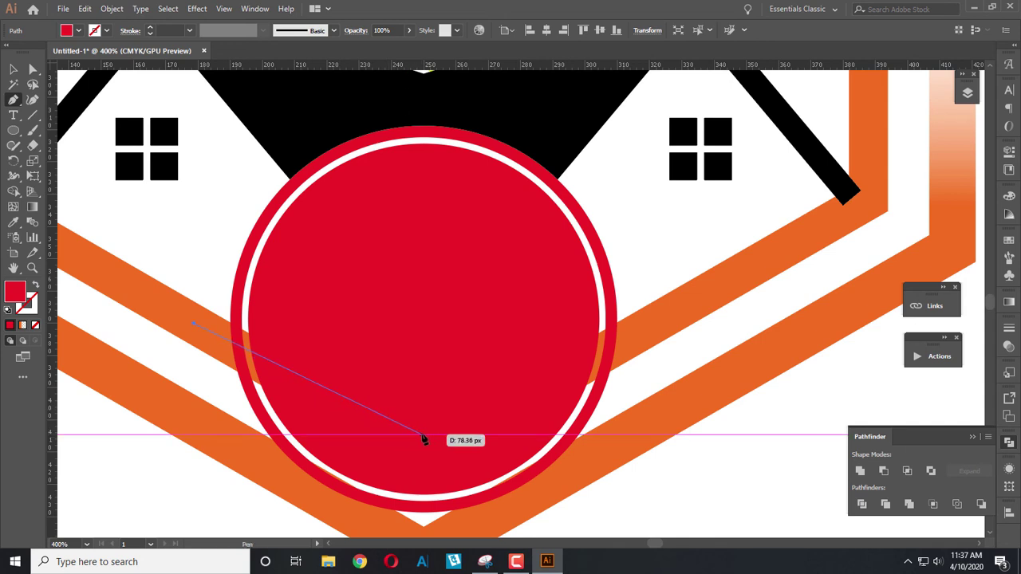
{"action": "left_click", "coordinate": [424, 434]}
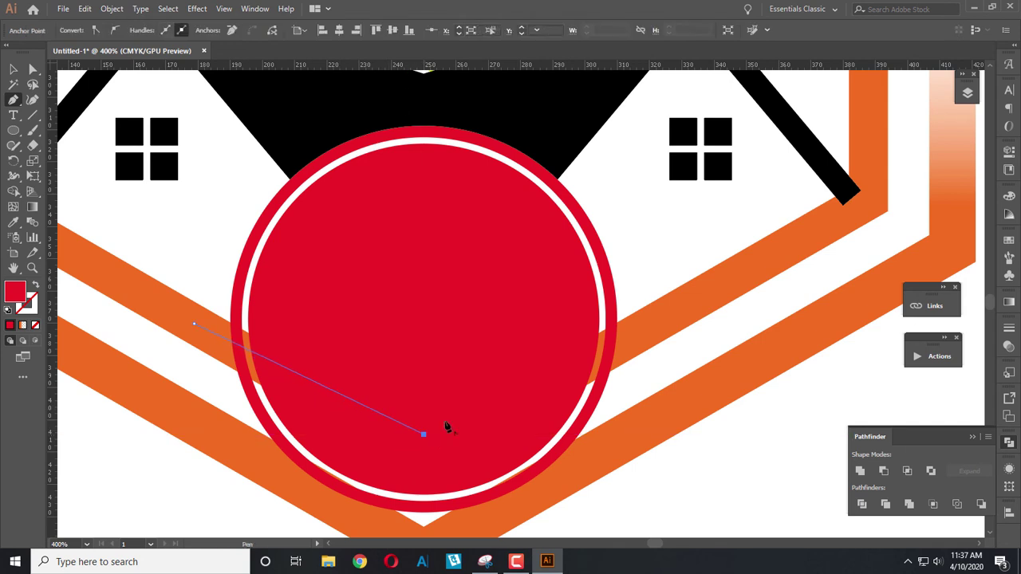
{"action": "left_click", "coordinate": [646, 325]}
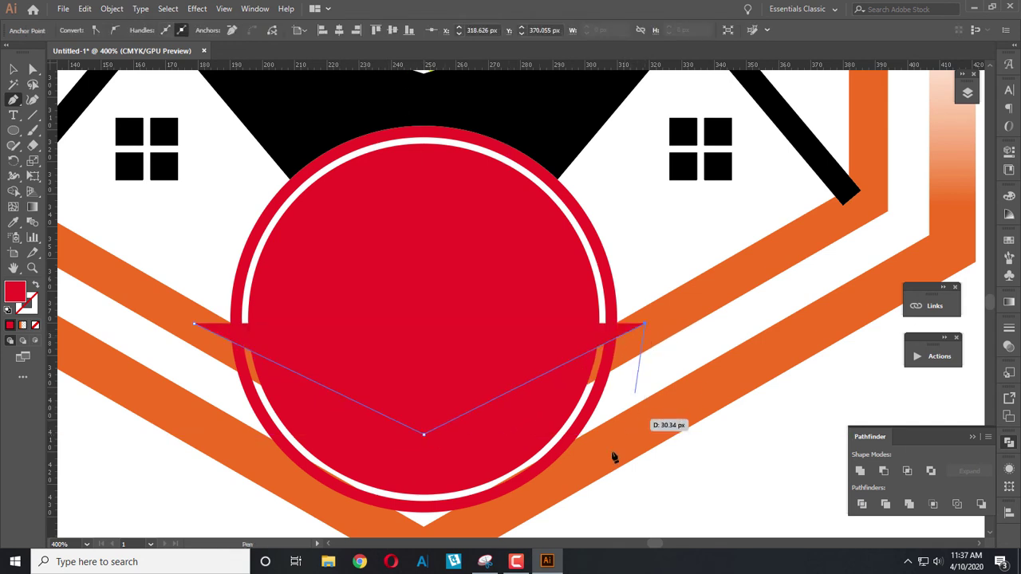
{"action": "left_click", "coordinate": [580, 509]}
{"action": "left_click", "coordinate": [411, 530]}
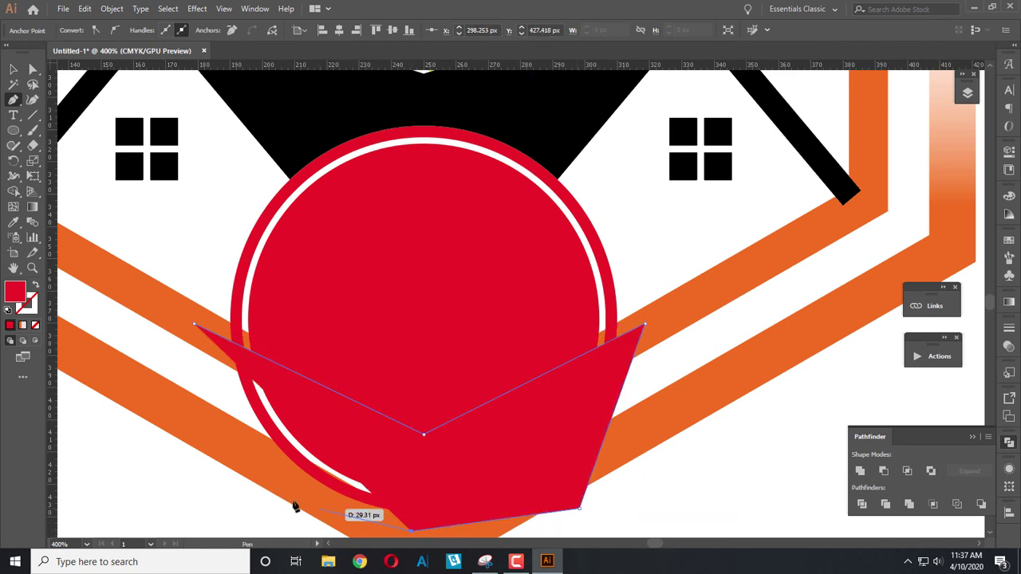
{"action": "left_click", "coordinate": [293, 503]}
{"action": "left_click", "coordinate": [195, 324]}
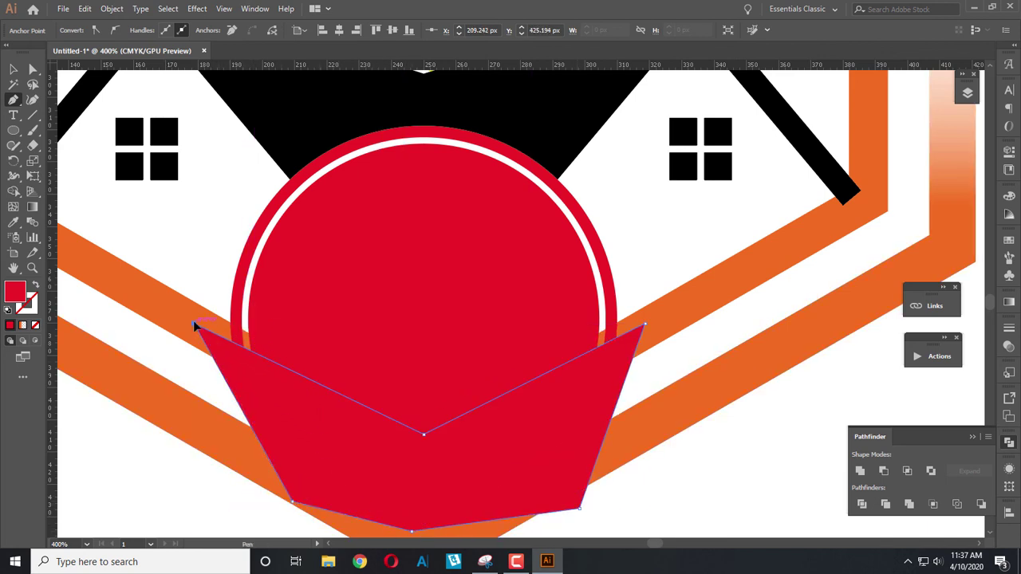
Step: Fill the new shape with navy blue
{"action": "double_click", "coordinate": [13, 293]}
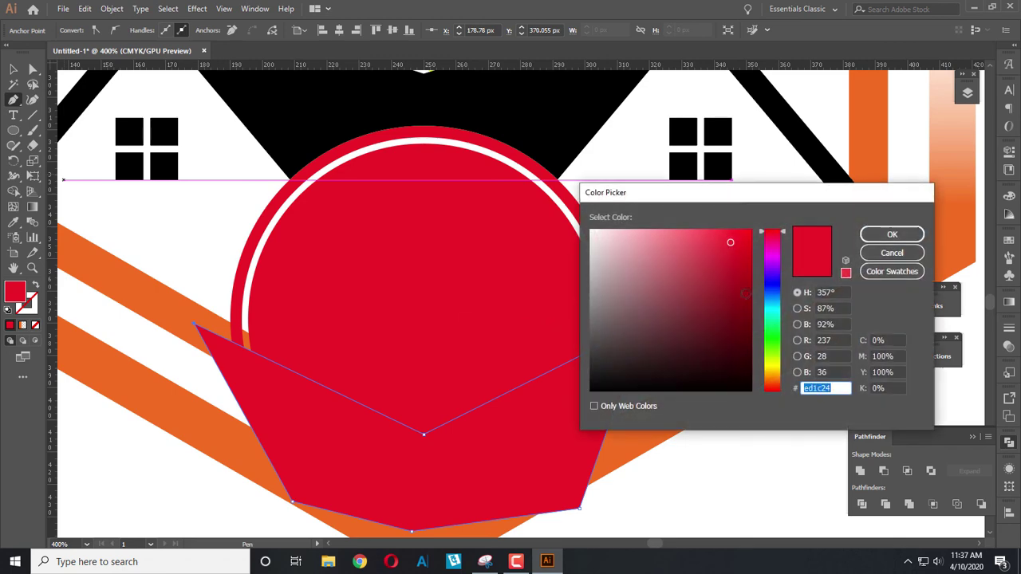
{"action": "left_click", "coordinate": [766, 288]}
{"action": "key", "text": "Return"}
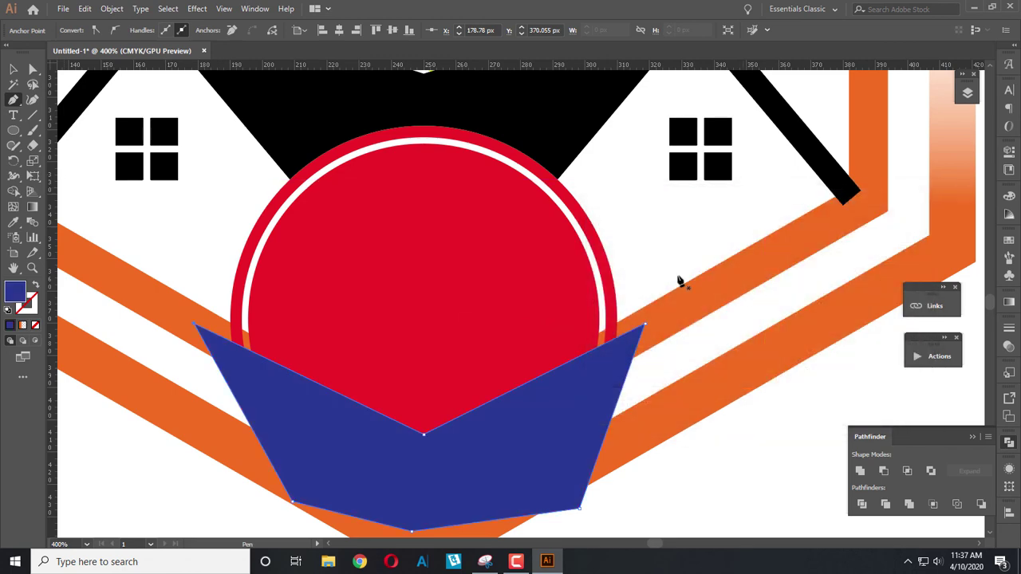
Step: Divide the red circle with the blue shape, then undo the division
{"action": "left_click", "coordinate": [14, 70]}
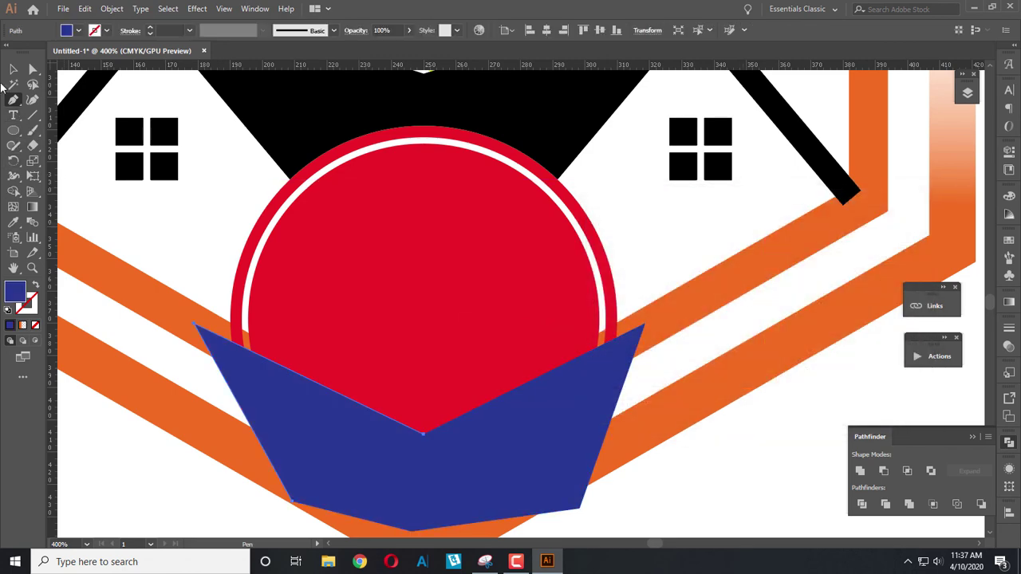
{"action": "left_click", "coordinate": [528, 416], "text": "shift"}
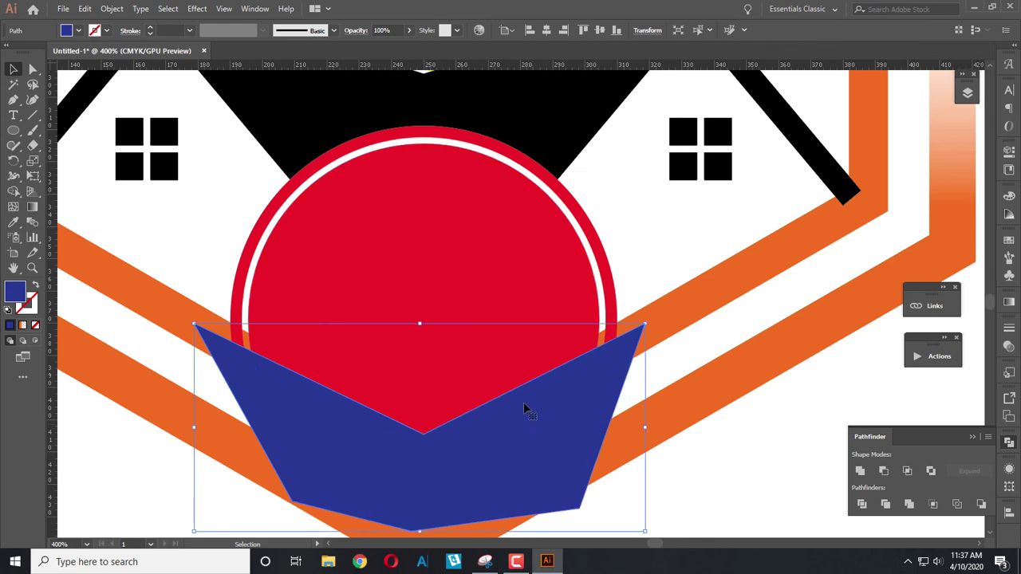
{"action": "left_click", "coordinate": [471, 289], "text": "shift"}
{"action": "left_click", "coordinate": [884, 471]}
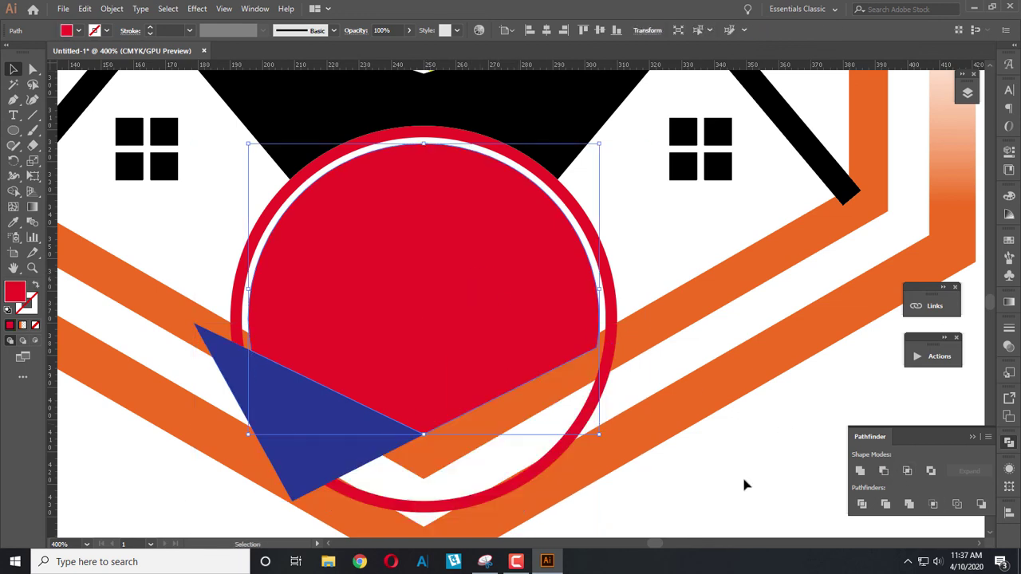
{"action": "left_click", "coordinate": [604, 506]}
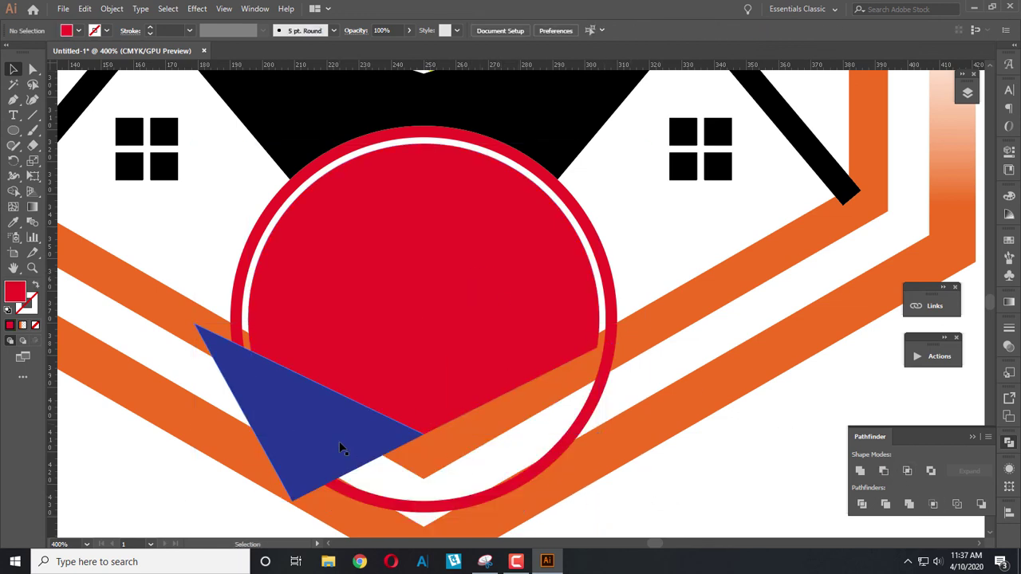
{"action": "key", "text": "ctrl+z"}
{"action": "key", "text": "ctrl+z"}
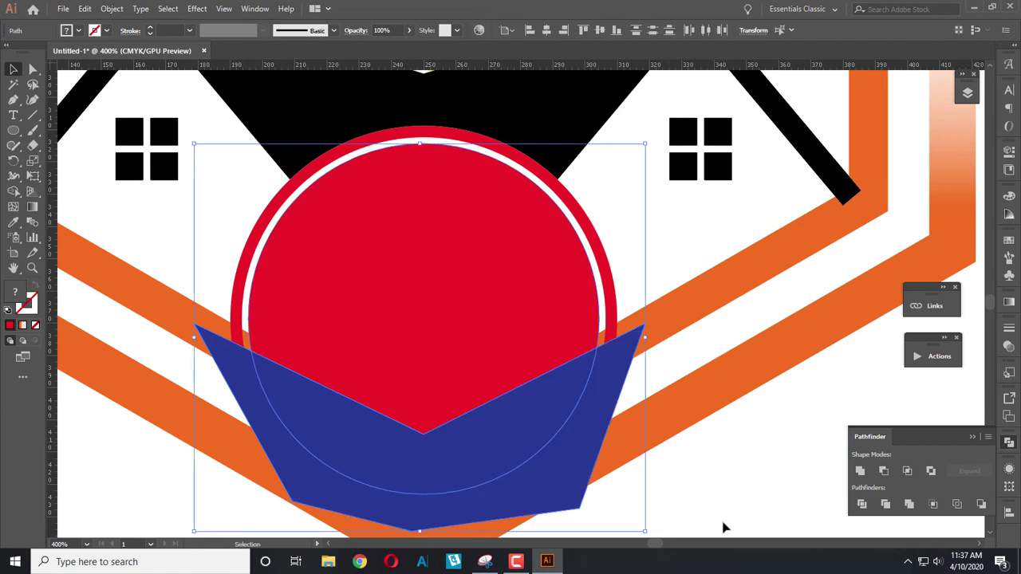
{"action": "key", "text": "ctrl+z"}
{"action": "key", "text": "ctrl+z"}
{"action": "key", "text": "ctrl+z"}
{"action": "key", "text": "ctrl+z"}
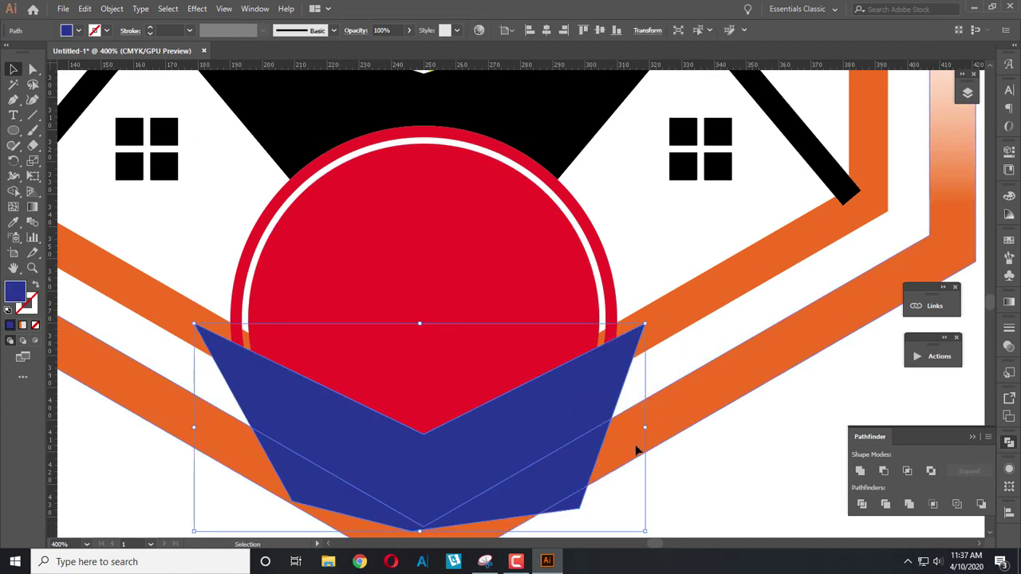
{"action": "key", "text": "ctrl+z"}
{"action": "key", "text": "ctrl+z"}
{"action": "key", "text": "ctrl+z"}
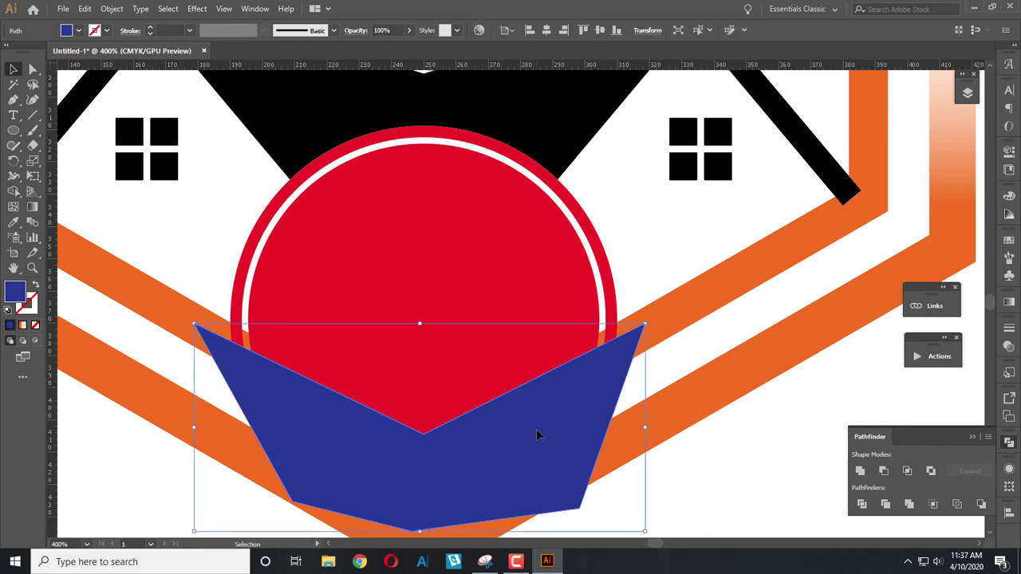
Step: Divide the circle along the blue shape again and delete the leftover blue triangle
{"action": "left_click", "coordinate": [520, 290], "text": "shift"}
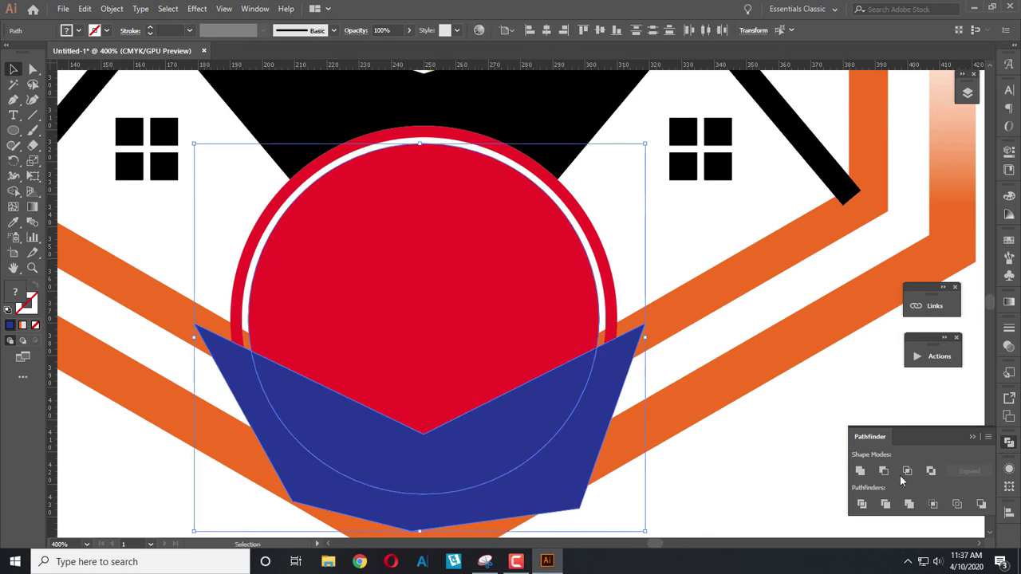
{"action": "left_click", "coordinate": [706, 519]}
{"action": "left_click", "coordinate": [594, 399]}
{"action": "left_click", "coordinate": [613, 306], "text": "shift"}
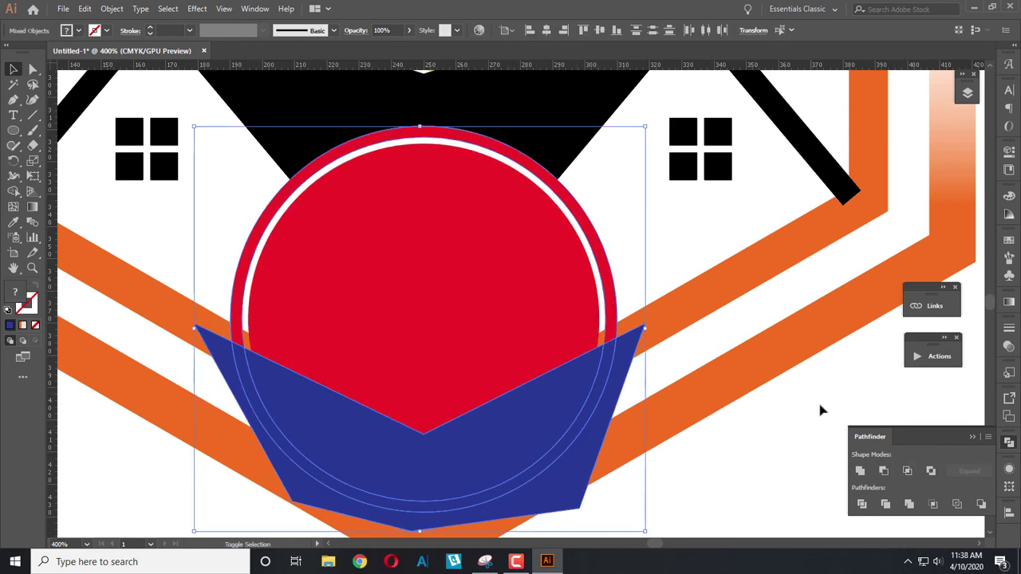
{"action": "left_click", "coordinate": [884, 470]}
{"action": "left_click", "coordinate": [334, 461]}
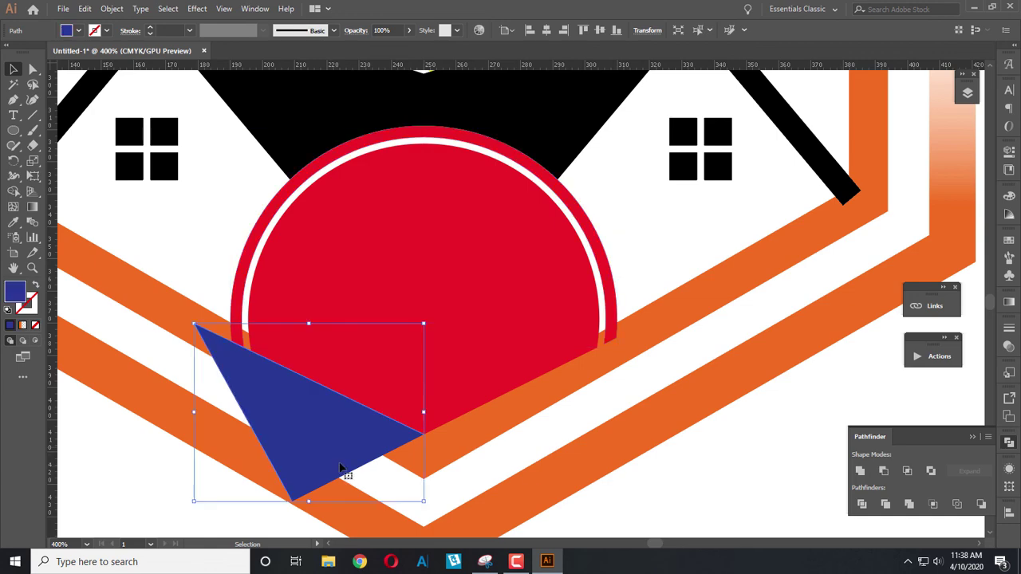
{"action": "key", "text": "Delete"}
Step: Copy the roof's black fill onto the pointed disc and its outer ring with the Eyedropper
{"action": "scroll", "coordinate": [545, 476], "scroll_direction": "down", "scroll_amount": 2, "text": "alt"}
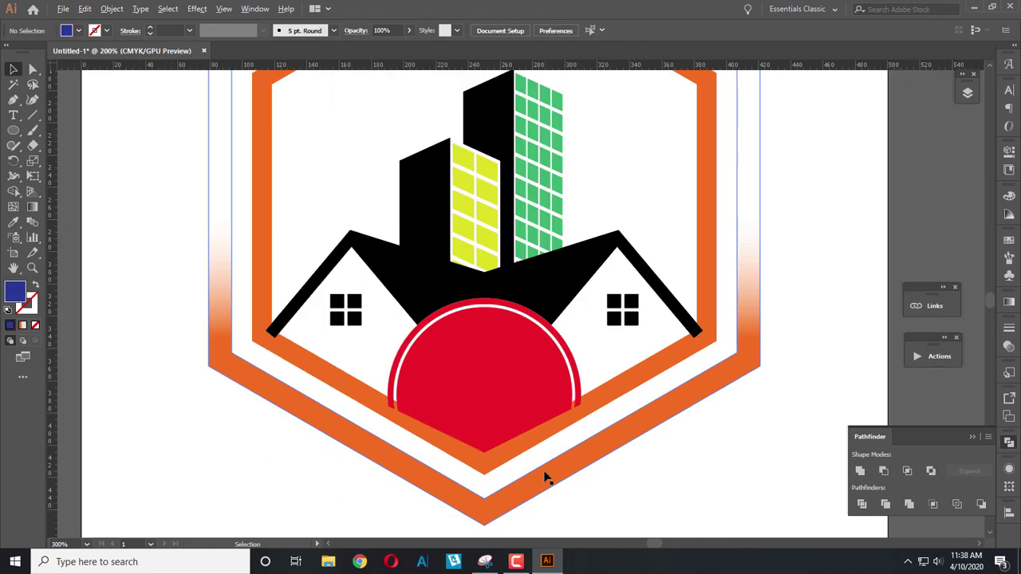
{"action": "scroll", "coordinate": [535, 330], "scroll_direction": "up", "scroll_amount": 1, "text": "alt"}
{"action": "left_click", "coordinate": [520, 351]}
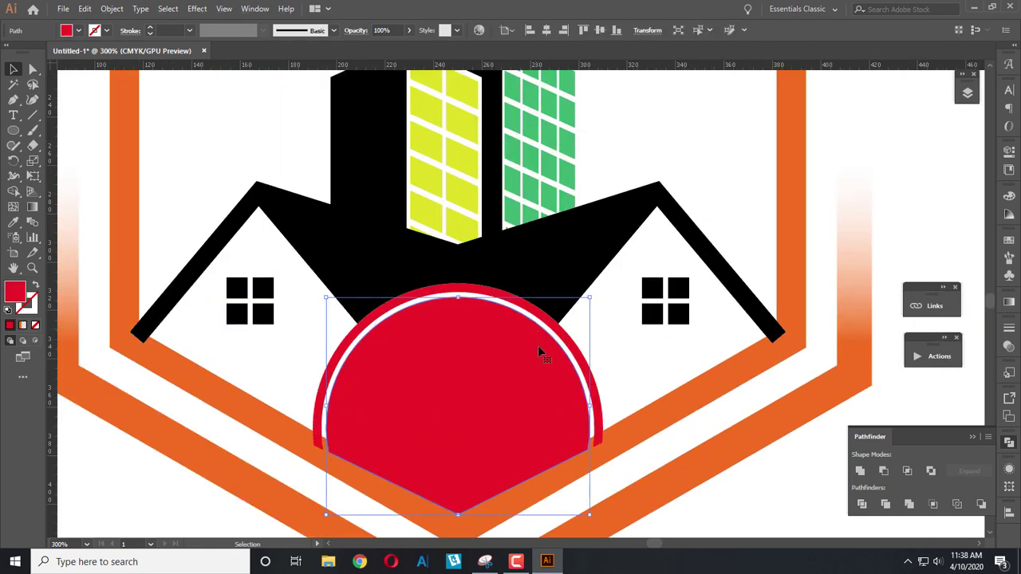
{"action": "left_click", "coordinate": [569, 345], "text": "shift"}
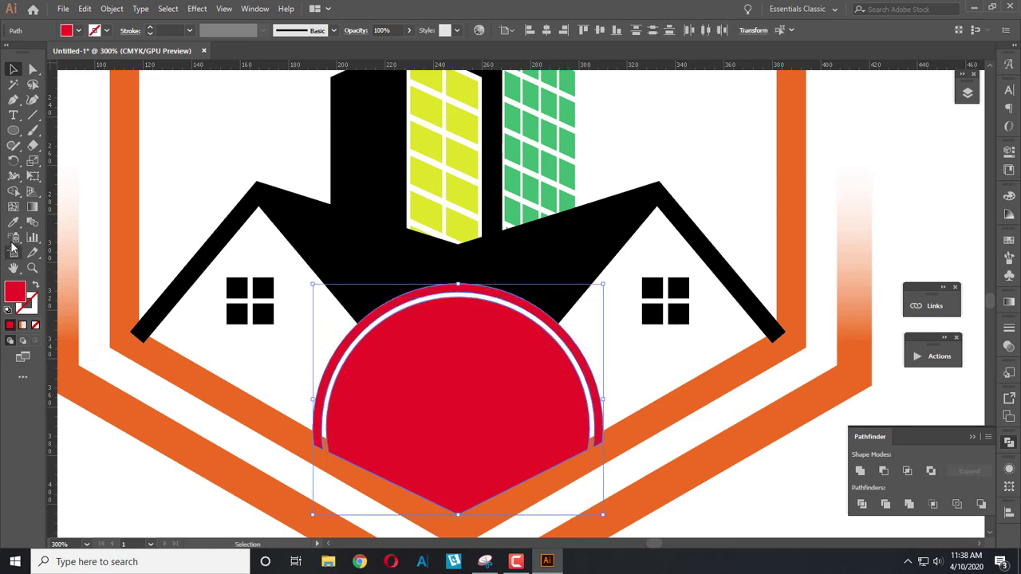
{"action": "double_click", "coordinate": [14, 222]}
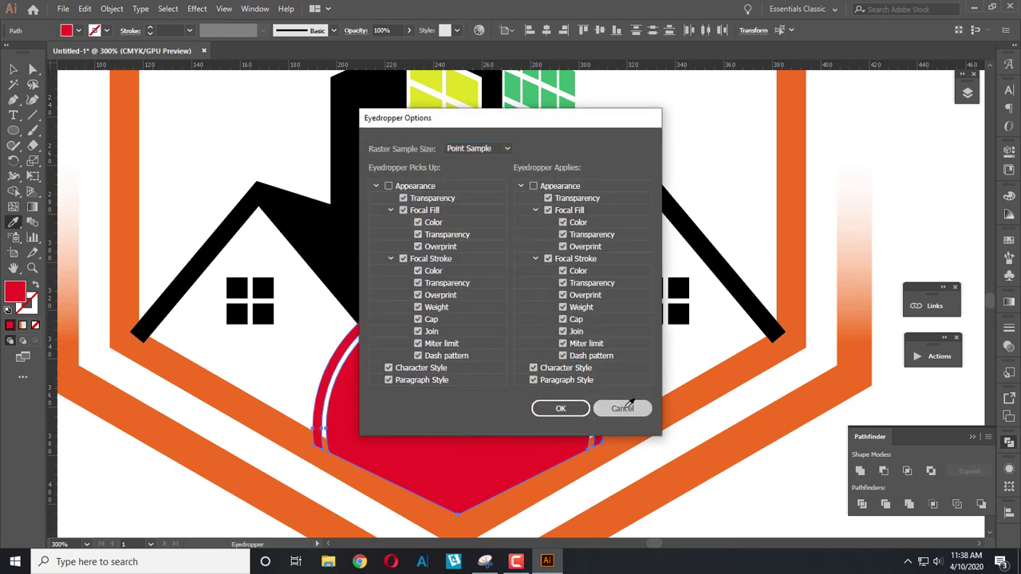
{"action": "left_click", "coordinate": [622, 408]}
{"action": "left_click", "coordinate": [341, 257]}
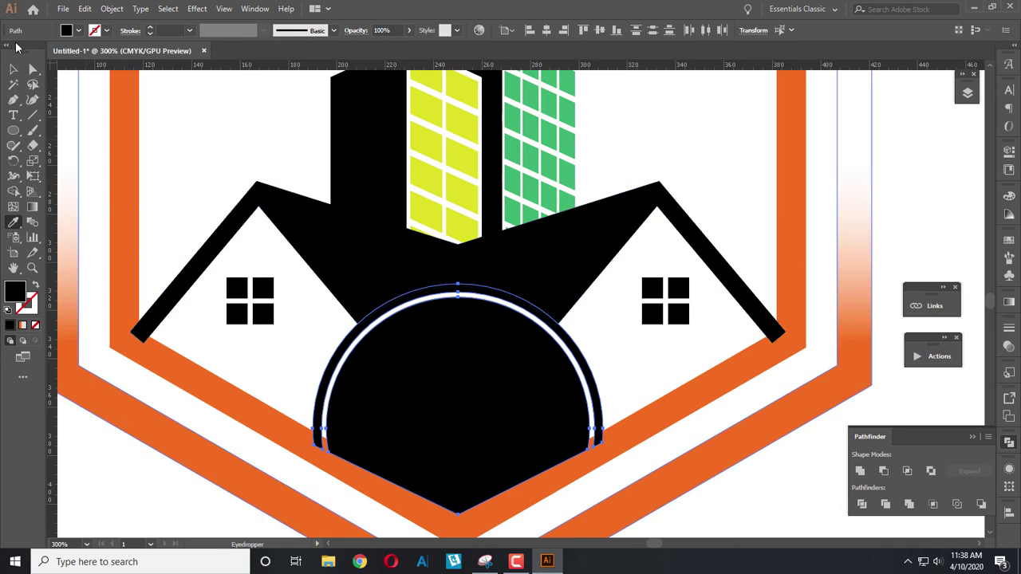
{"action": "left_click", "coordinate": [11, 71]}
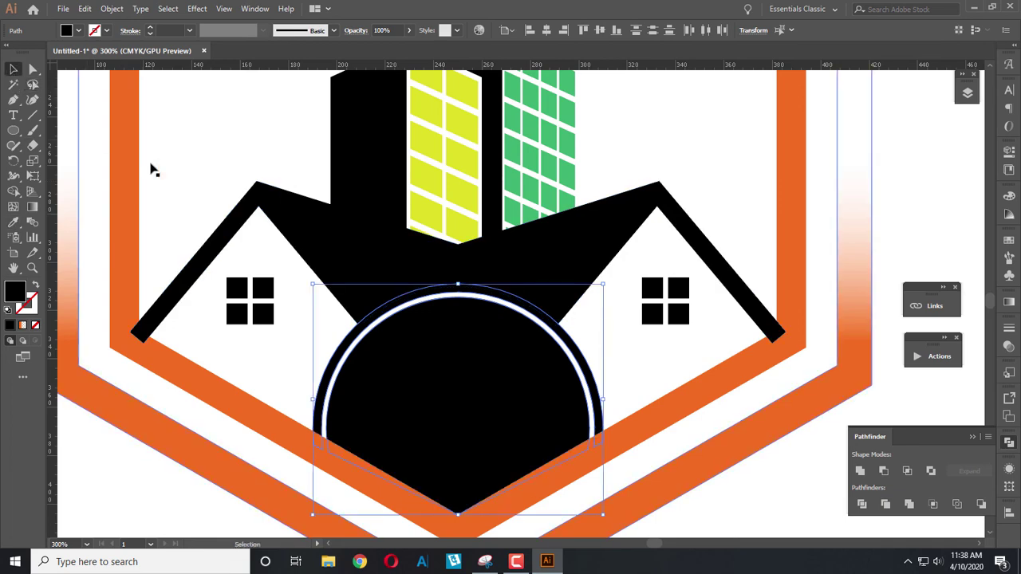
{"action": "scroll", "coordinate": [205, 207], "scroll_direction": "down", "scroll_amount": 2}
Step: Recolour the first yellow and green window groups with the hexagon's orange
{"action": "left_click", "coordinate": [120, 343]}
{"action": "scroll", "coordinate": [176, 340], "scroll_direction": "up", "scroll_amount": 2}
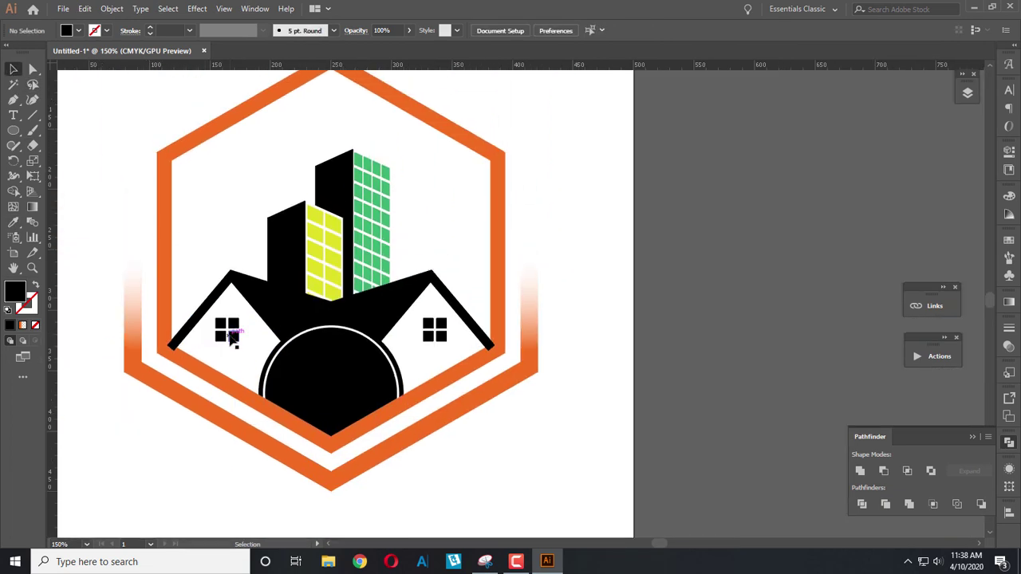
{"action": "left_click", "coordinate": [329, 265]}
{"action": "scroll", "coordinate": [332, 264], "scroll_direction": "up", "scroll_amount": 3}
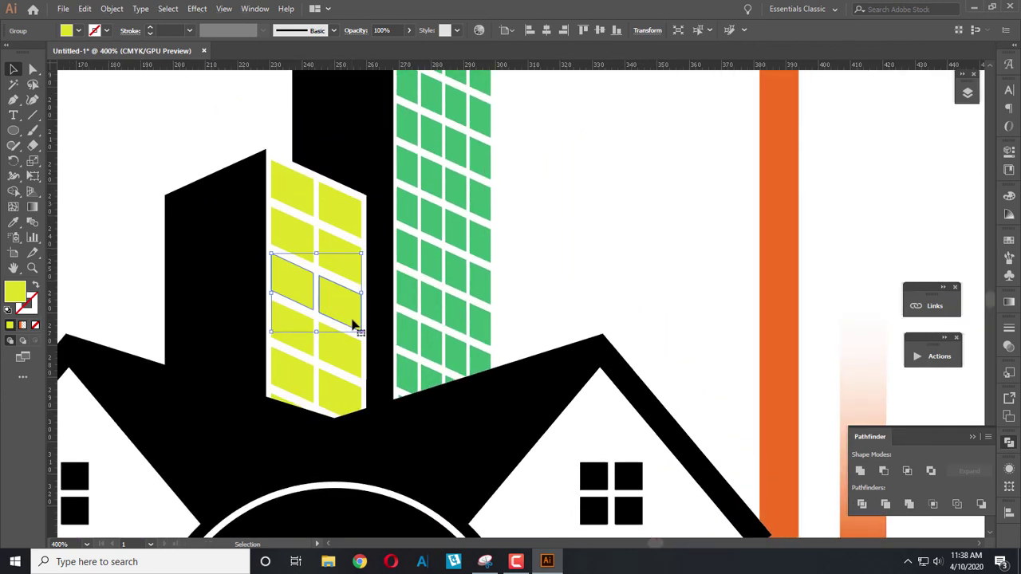
{"action": "scroll", "coordinate": [353, 325], "scroll_direction": "down", "scroll_amount": 2}
{"action": "scroll", "coordinate": [353, 325], "scroll_direction": "up", "scroll_amount": 1}
{"action": "left_click_drag", "start_coordinate": [436, 241], "coordinate": [391, 350]}
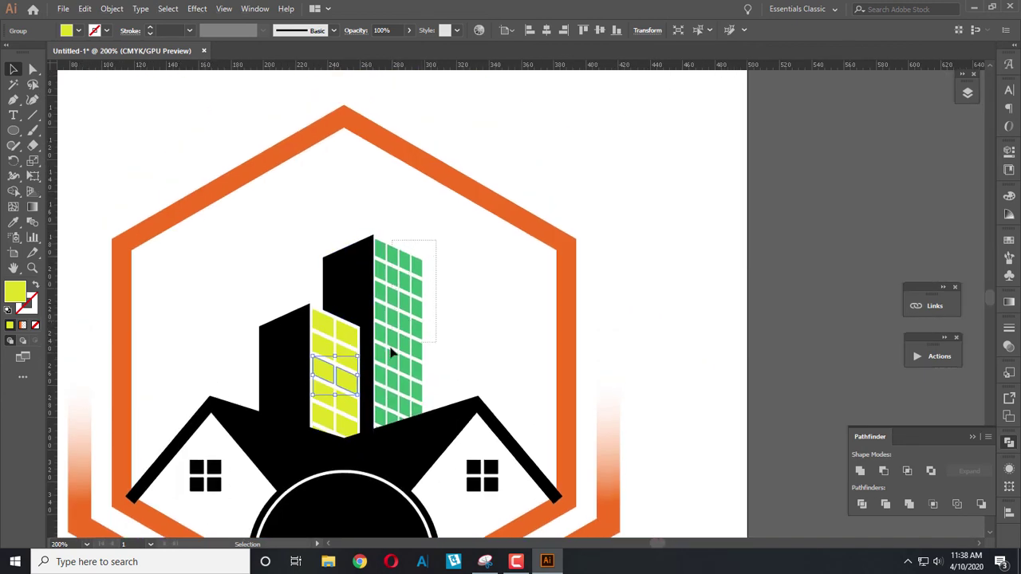
{"action": "left_click_drag", "start_coordinate": [381, 389], "coordinate": [381, 388]}
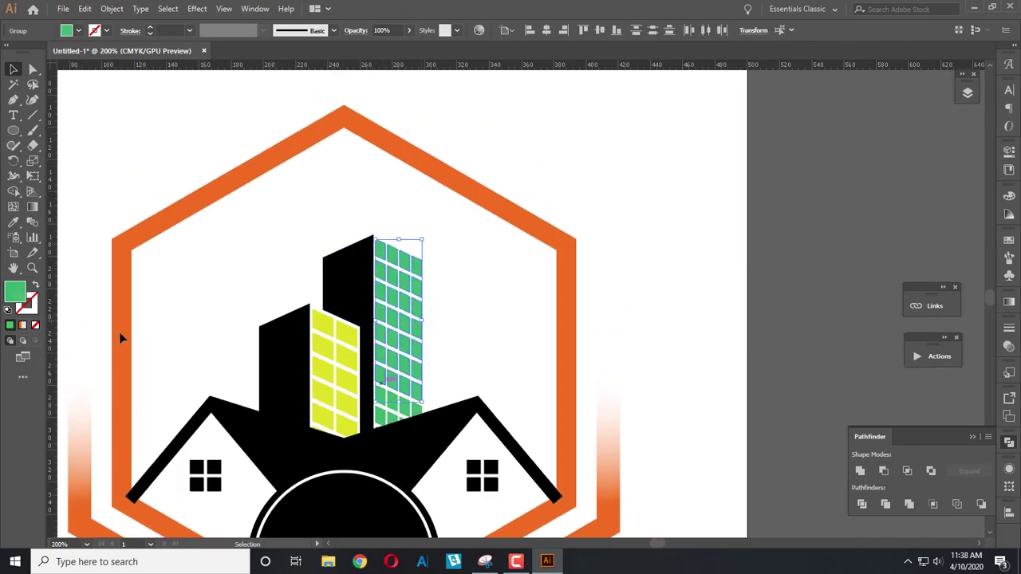
{"action": "left_click", "coordinate": [14, 222]}
{"action": "left_click", "coordinate": [159, 229]}
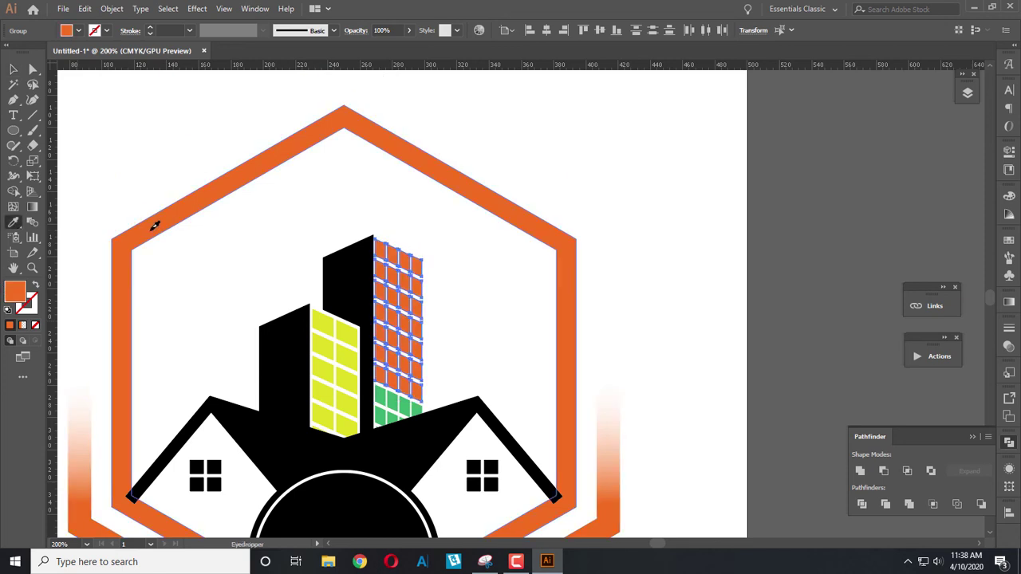
{"action": "left_click", "coordinate": [13, 71]}
Step: Send the black roof backward behind the window tiles
{"action": "scroll", "coordinate": [399, 369], "scroll_direction": "up", "scroll_amount": 2}
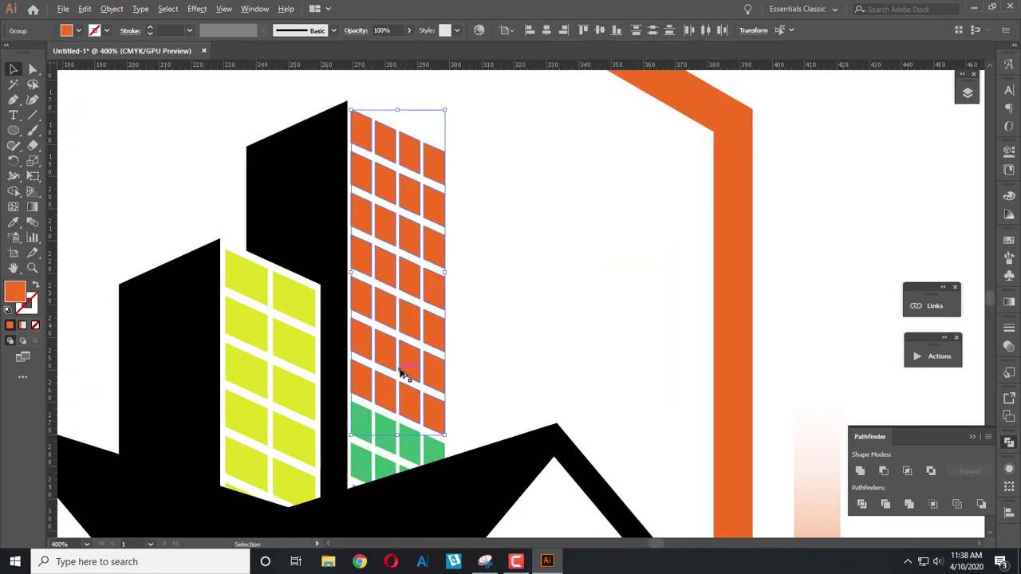
{"action": "scroll", "coordinate": [408, 428], "scroll_direction": "down", "scroll_amount": 4}
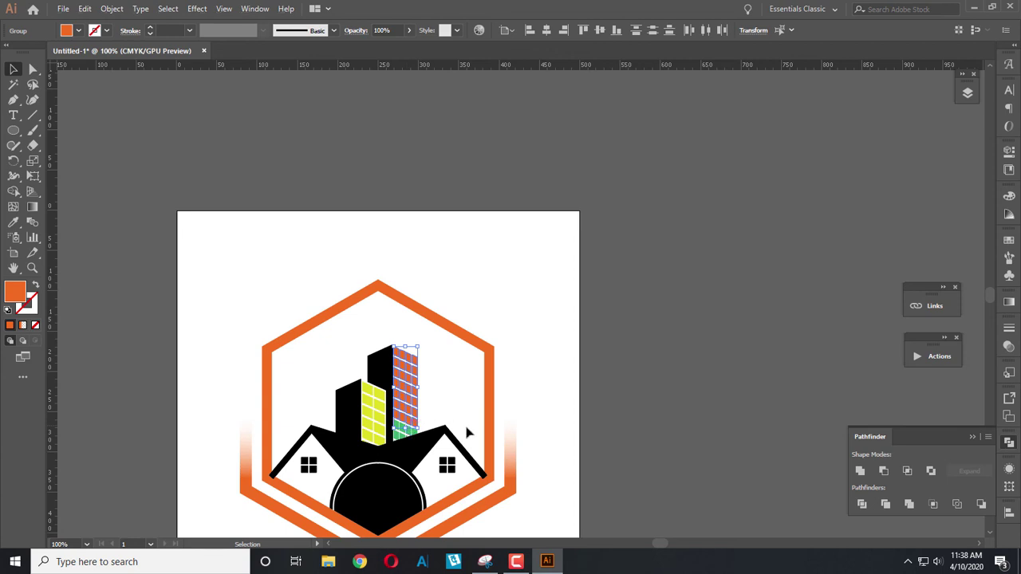
{"action": "scroll", "coordinate": [353, 426], "scroll_direction": "down", "scroll_amount": 1}
{"action": "scroll", "coordinate": [339, 423], "scroll_direction": "up", "scroll_amount": 4}
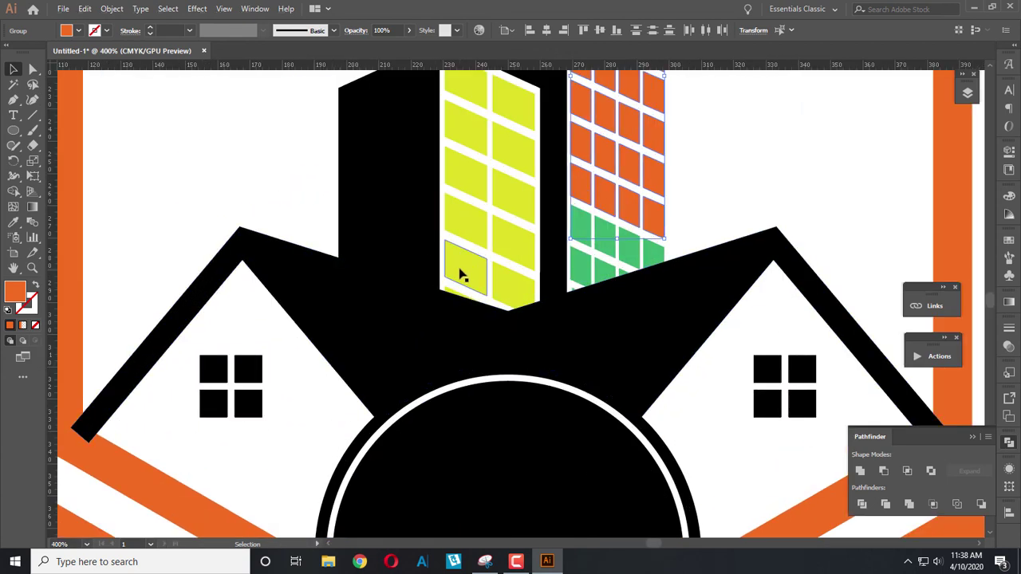
{"action": "scroll", "coordinate": [500, 276], "scroll_direction": "up", "scroll_amount": 1}
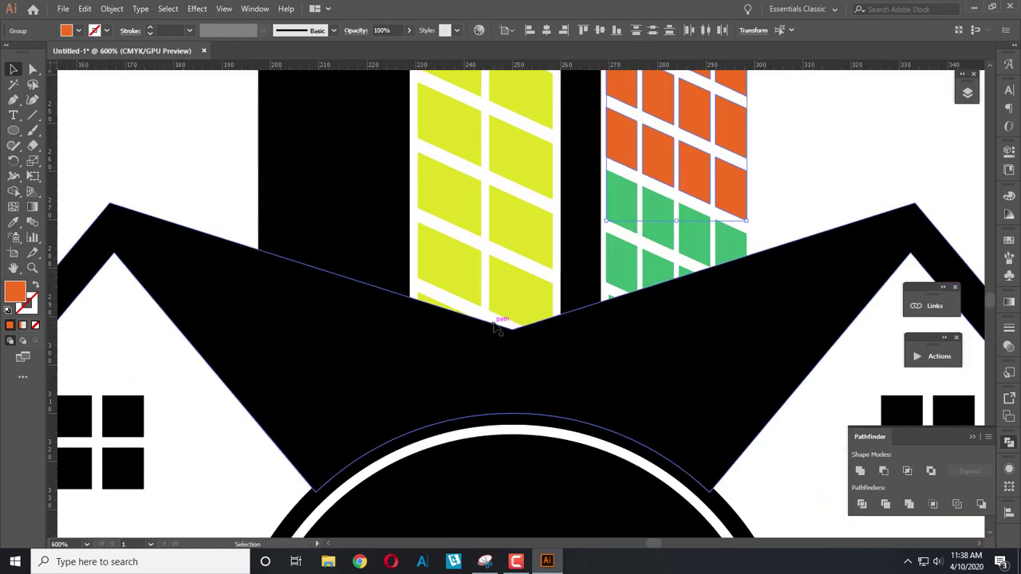
{"action": "left_click", "coordinate": [450, 355]}
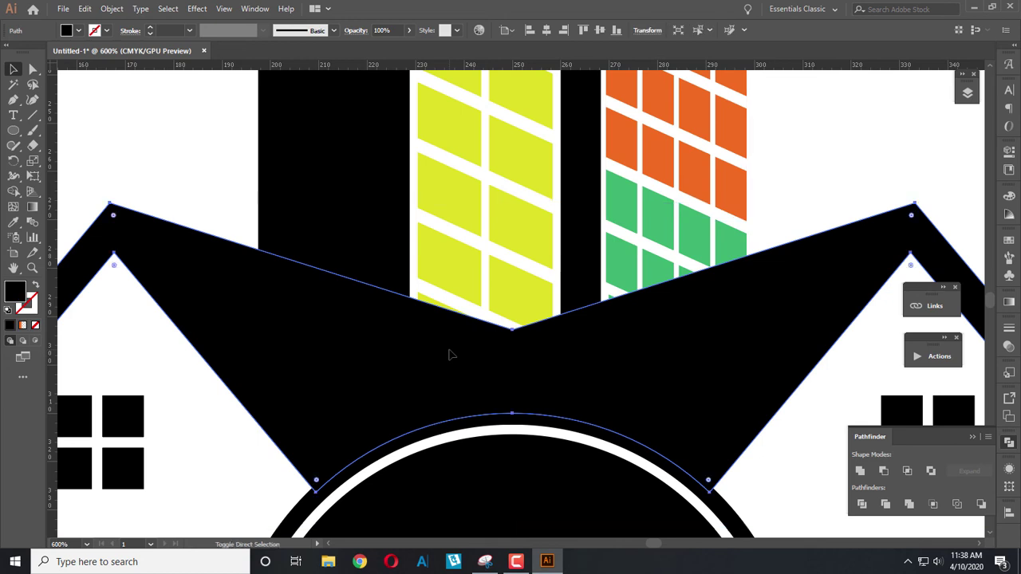
{"action": "key", "text": "ctrl+["}
{"action": "left_click", "coordinate": [178, 167]}
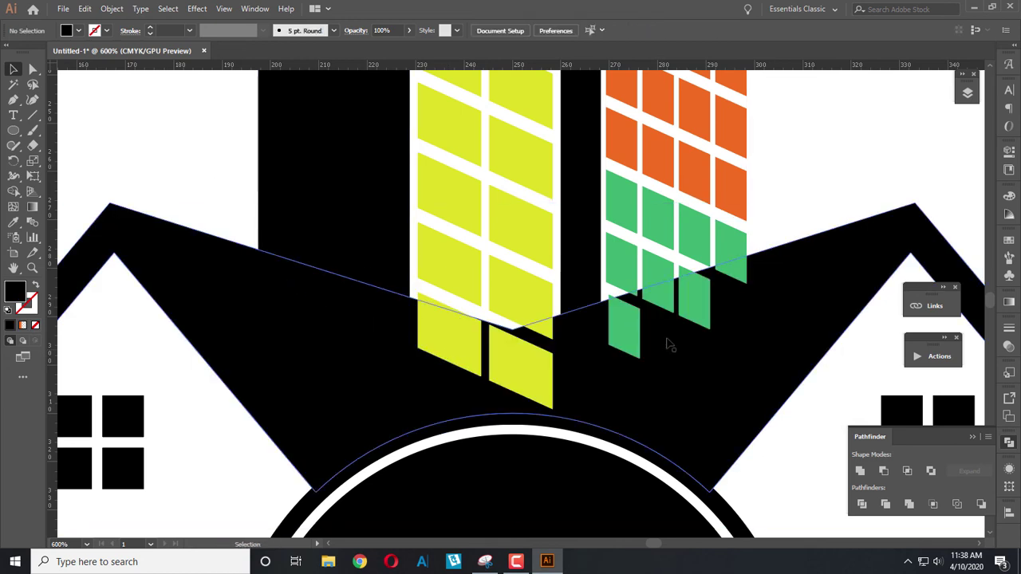
Step: Recolour another set of yellow and green window tiles orange
{"action": "left_click", "coordinate": [540, 375]}
{"action": "left_click", "coordinate": [448, 271], "text": "shift"}
{"action": "left_click", "coordinate": [540, 230], "text": "shift"}
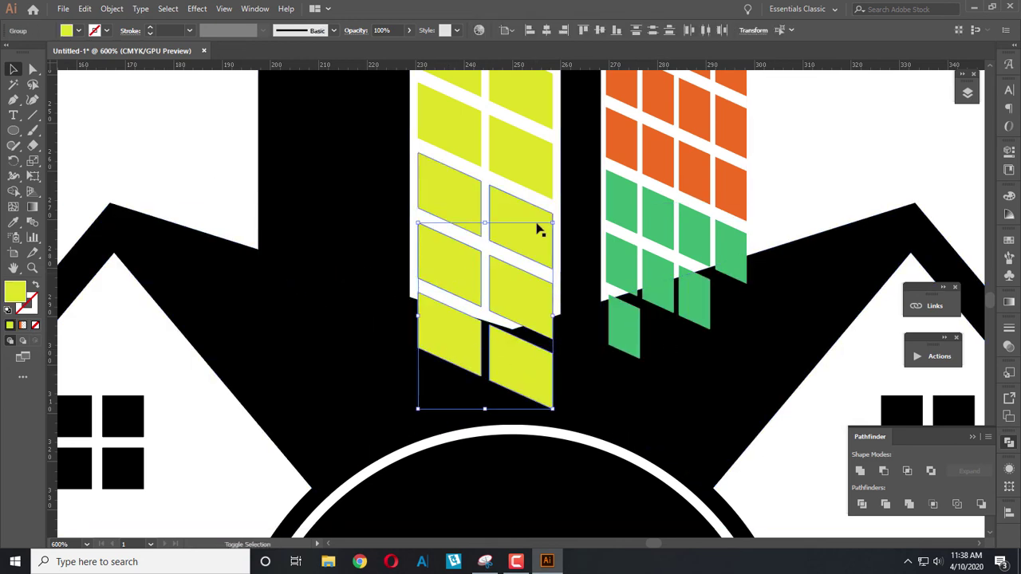
{"action": "left_click", "coordinate": [608, 239], "text": "shift"}
{"action": "left_click", "coordinate": [631, 213], "text": "shift"}
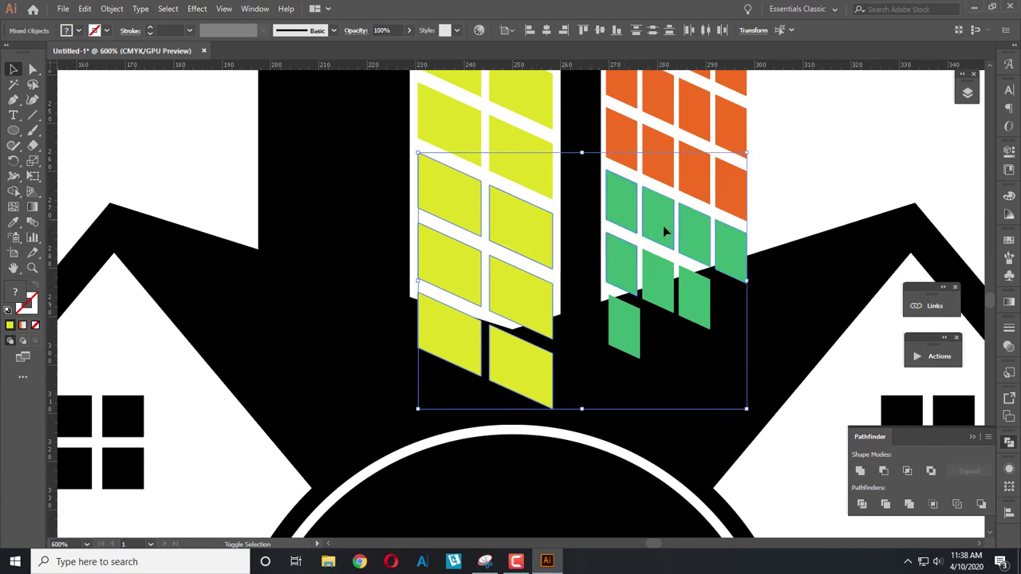
{"action": "left_click", "coordinate": [13, 222]}
{"action": "left_click", "coordinate": [622, 142]}
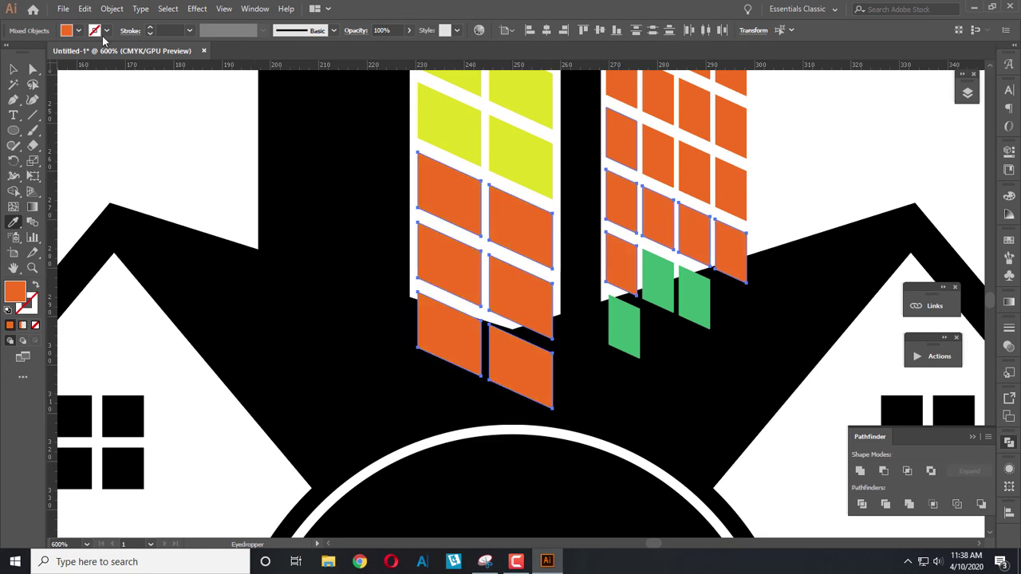
{"action": "key", "text": "v"}
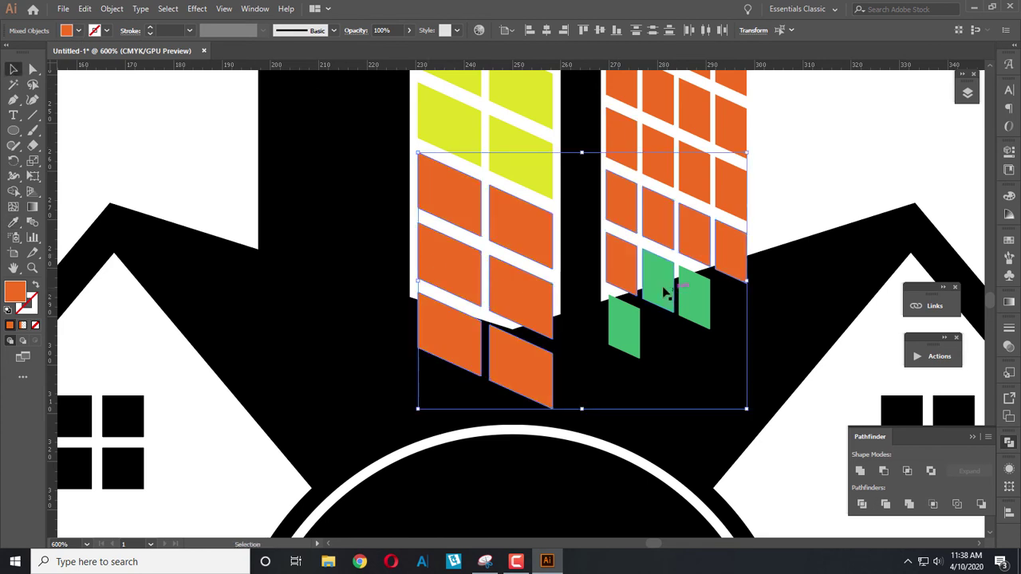
Step: Turn the remaining green and yellow tiles orange and deselect them
{"action": "left_click", "coordinate": [661, 287]}
{"action": "left_click", "coordinate": [692, 302], "text": "shift"}
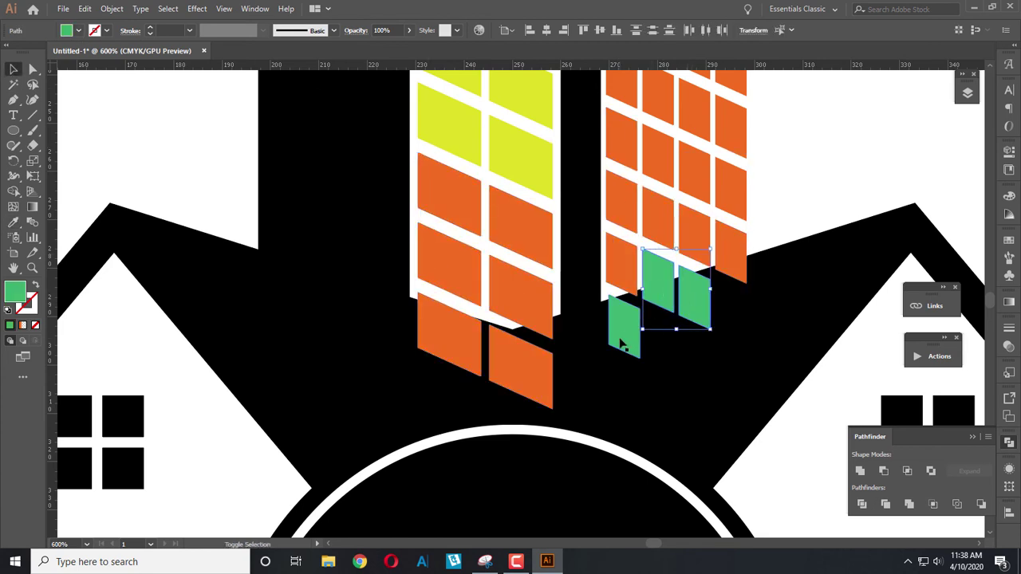
{"action": "left_click", "coordinate": [622, 343], "text": "shift"}
{"action": "scroll", "coordinate": [481, 315], "scroll_direction": "up", "scroll_amount": 5}
{"action": "scroll", "coordinate": [444, 221], "scroll_direction": "up", "scroll_amount": 2}
{"action": "left_click", "coordinate": [487, 207], "text": "shift"}
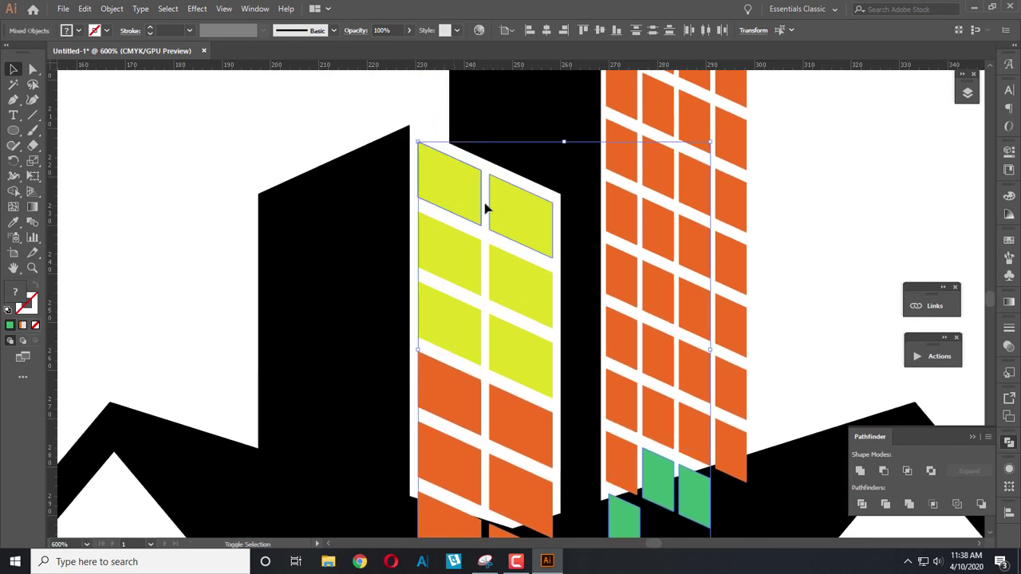
{"action": "left_click", "coordinate": [519, 282], "text": "shift"}
{"action": "left_click", "coordinate": [526, 353], "text": "shift"}
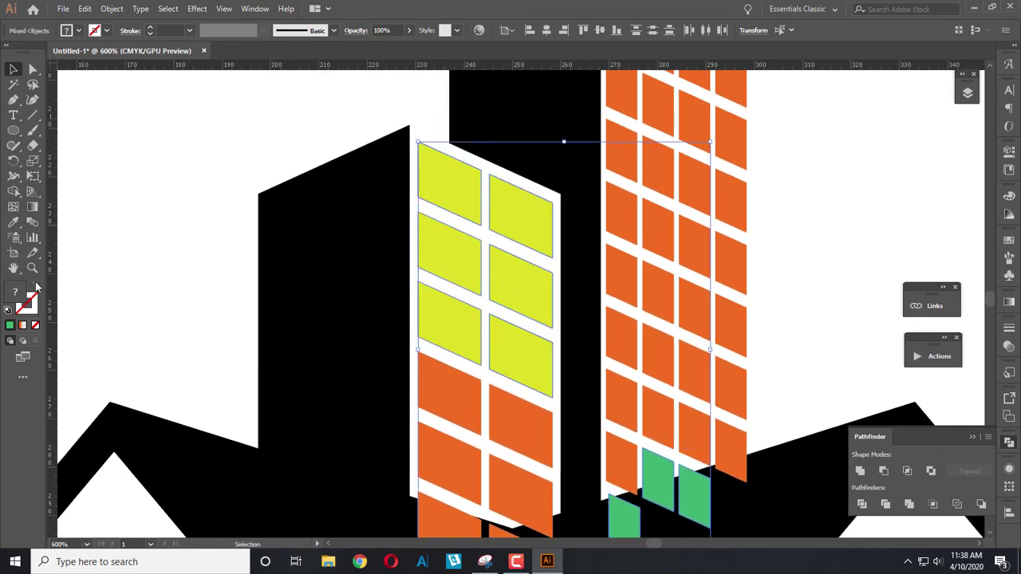
{"action": "left_click", "coordinate": [14, 222]}
{"action": "left_click", "coordinate": [449, 375]}
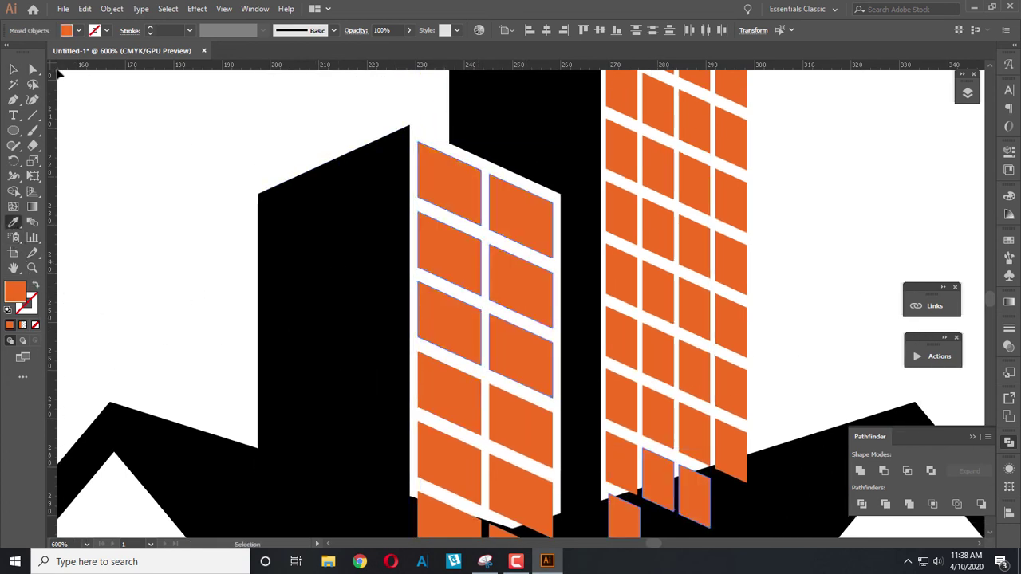
{"action": "left_click", "coordinate": [14, 70]}
{"action": "left_click", "coordinate": [120, 181]}
Step: Bring the black roof forward twice so it covers both buildings' lowest tiles
{"action": "scroll", "coordinate": [208, 272], "scroll_direction": "down", "scroll_amount": 3}
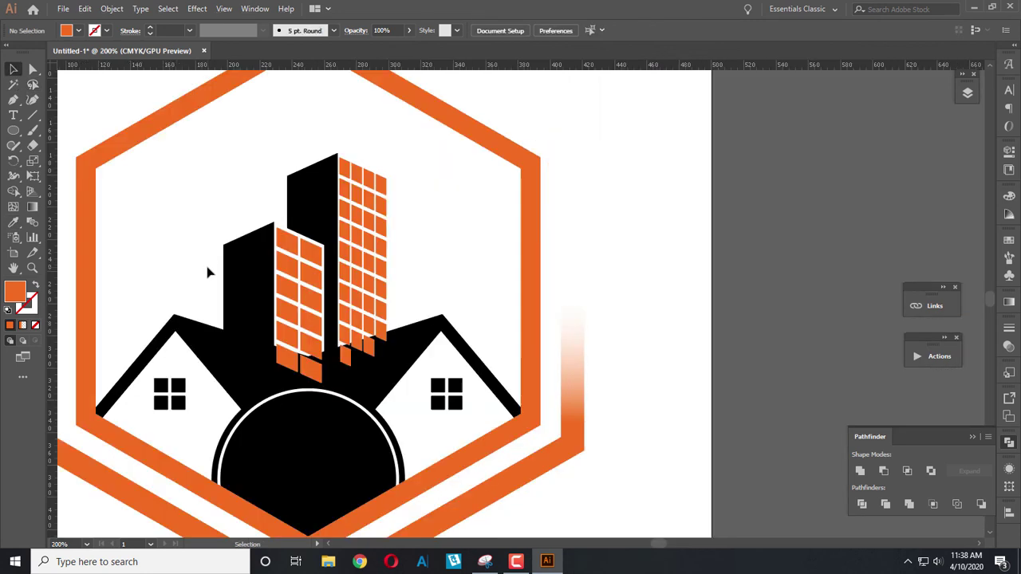
{"action": "left_click", "coordinate": [370, 384]}
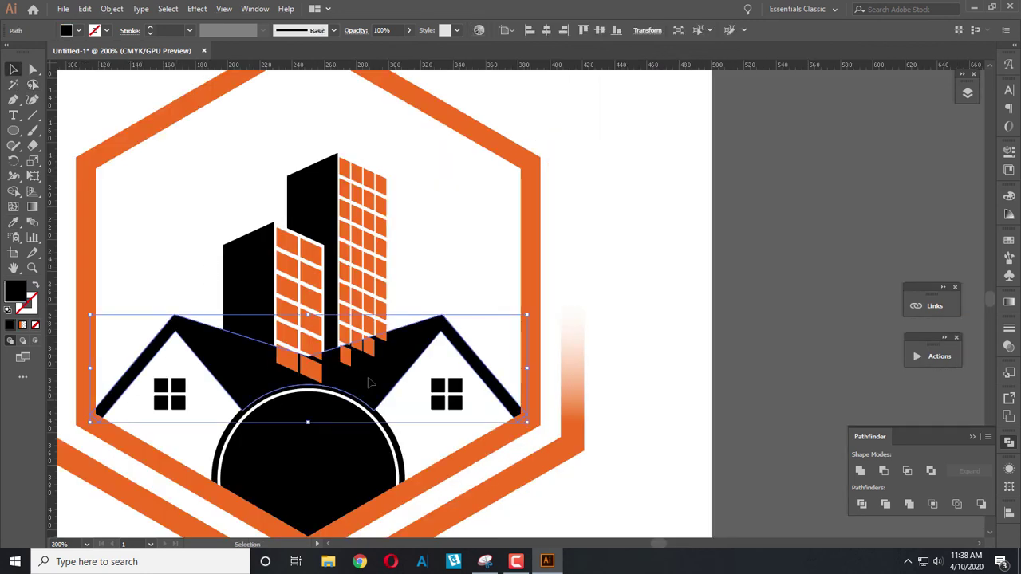
{"action": "key", "text": "a"}
{"action": "key", "text": "ctrl+bracketright"}
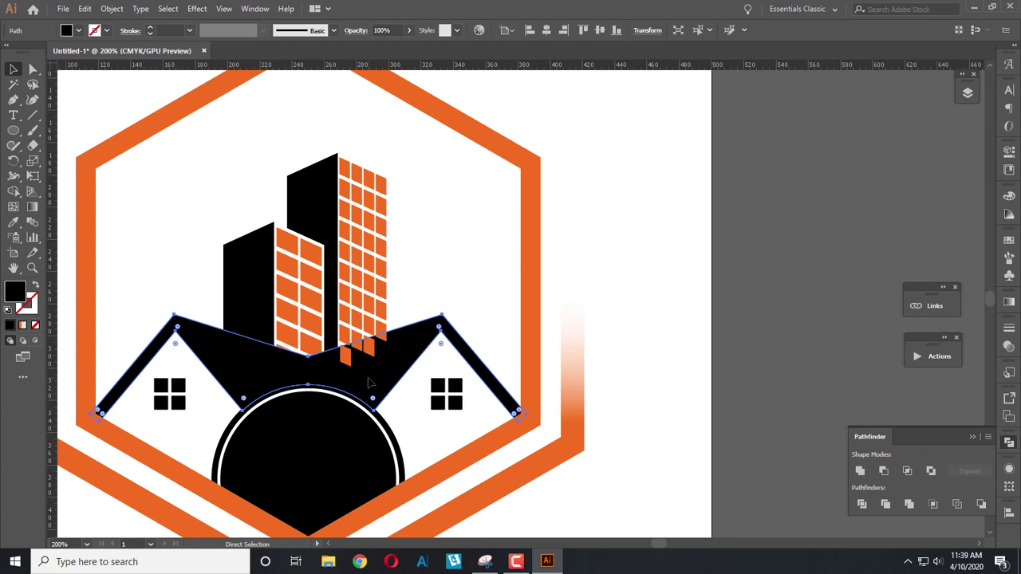
{"action": "key", "text": "ctrl+bracketright"}
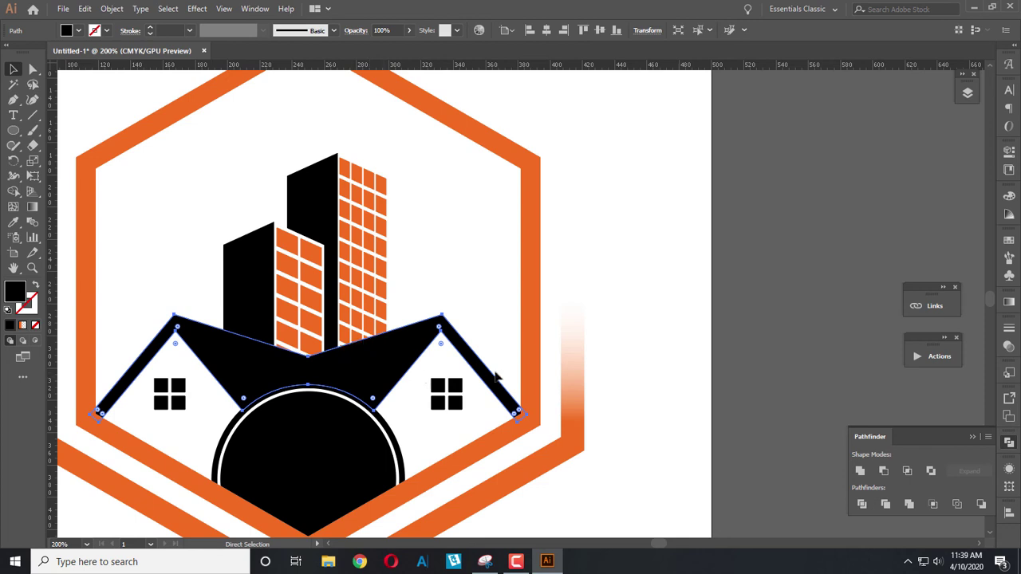
{"action": "key", "text": "v"}
{"action": "left_click", "coordinate": [602, 335]}
Step: Select the whole logo and scale it down proportionally to about 282 × 326 px
{"action": "scroll", "coordinate": [588, 326], "scroll_direction": "down", "scroll_amount": 2, "text": "alt"}
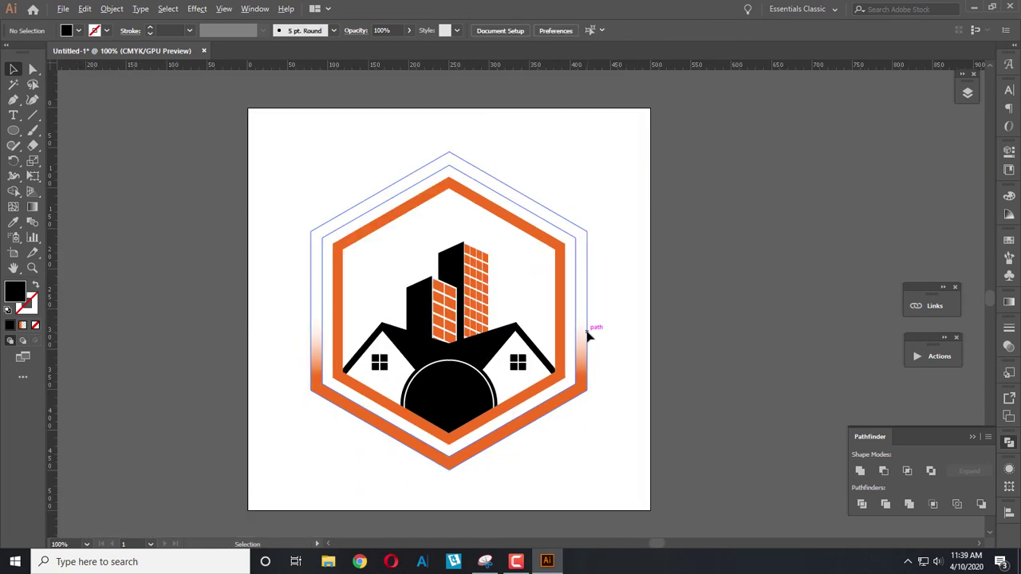
{"action": "scroll", "coordinate": [410, 374], "scroll_direction": "up", "scroll_amount": 1, "text": "alt"}
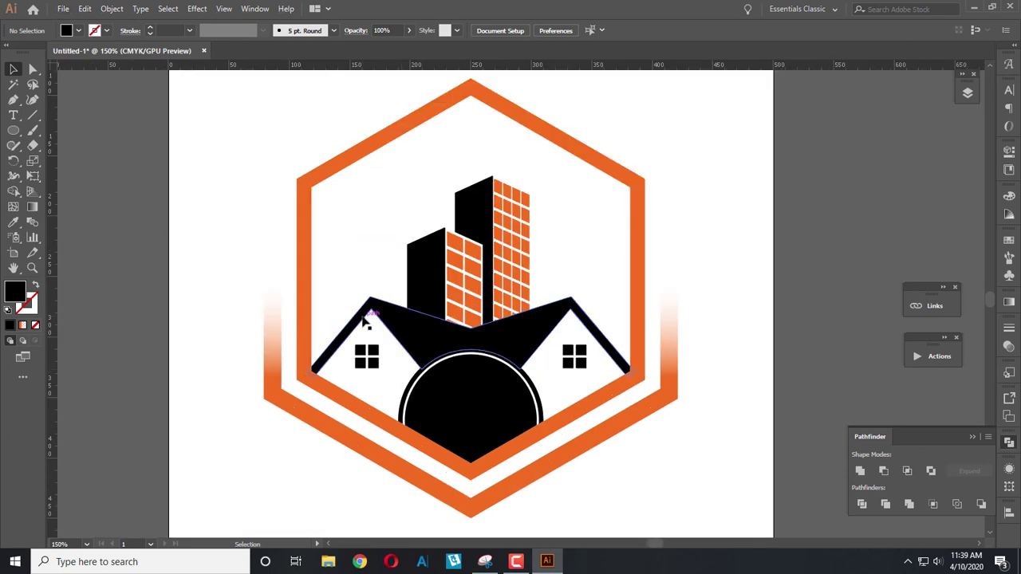
{"action": "scroll", "coordinate": [364, 319], "scroll_direction": "down", "scroll_amount": 1, "text": "alt"}
{"action": "mouse_move", "coordinate": [260, 140]}
{"action": "left_mouse_down"}
{"action": "mouse_move", "coordinate": [435, 314]}
{"action": "mouse_move", "coordinate": [637, 490]}
{"action": "left_mouse_up"}
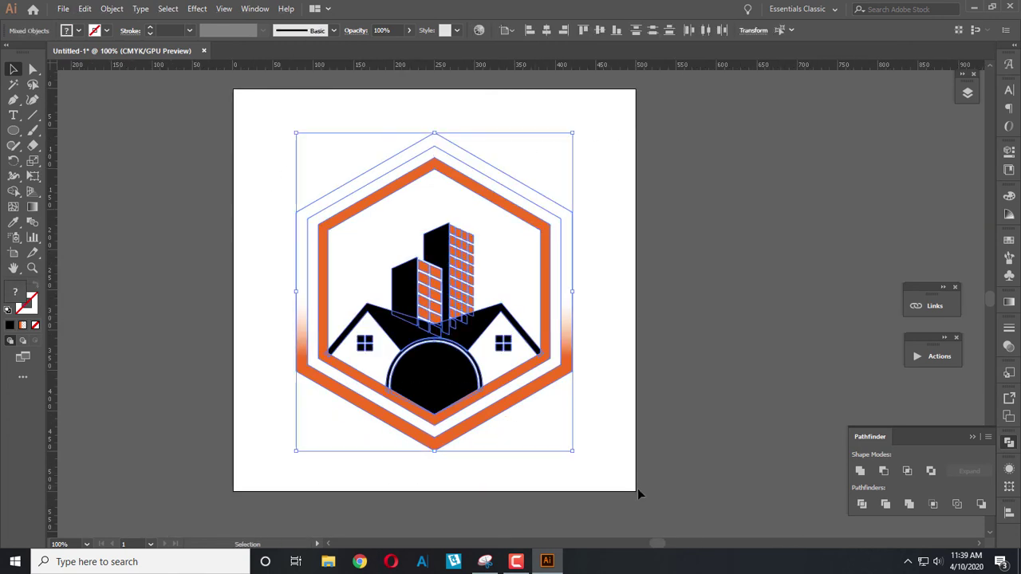
{"action": "left_click_drag", "start_coordinate": [572, 452], "coordinate": [543, 418]}
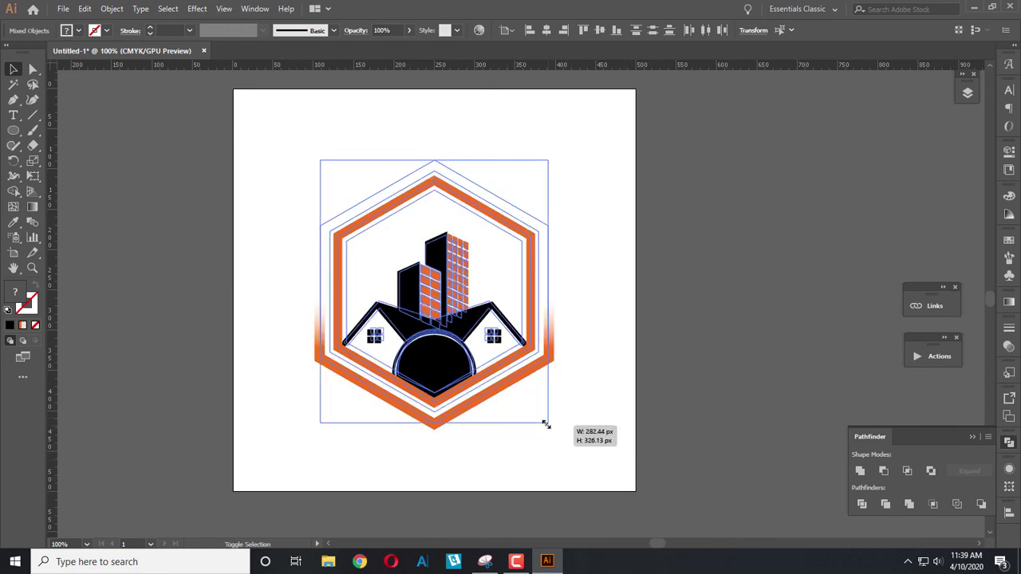
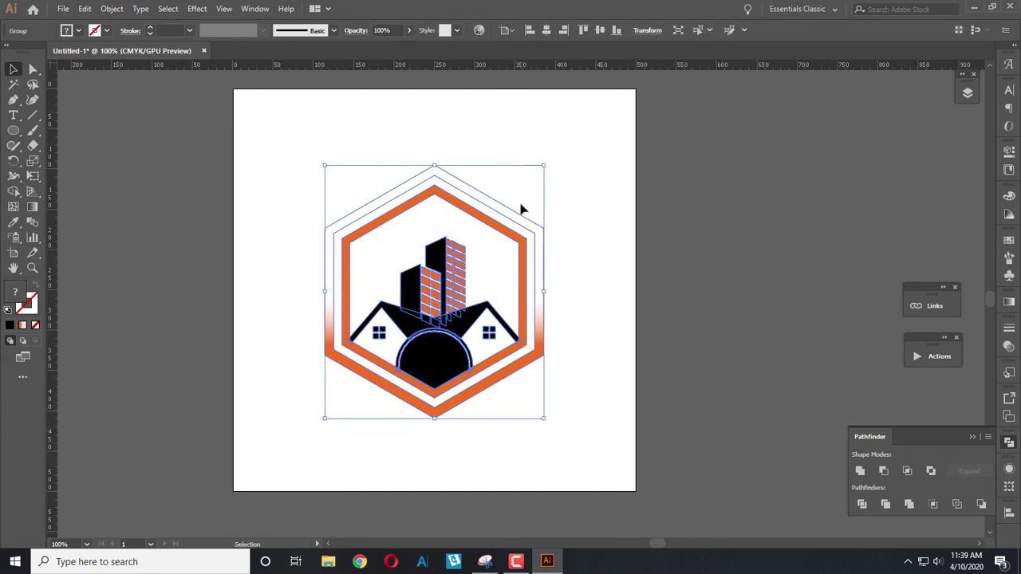
Step: Move the logo up and add an enlarged ROSEN HOMES title below it
{"action": "left_click_drag", "start_coordinate": [520, 265], "coordinate": [519, 255]}
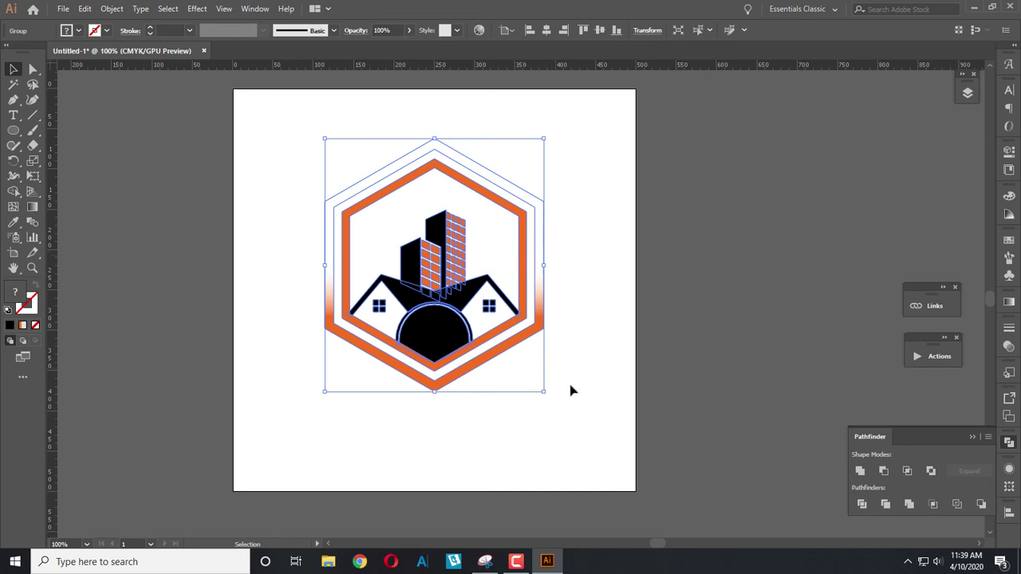
{"action": "left_click", "coordinate": [594, 405]}
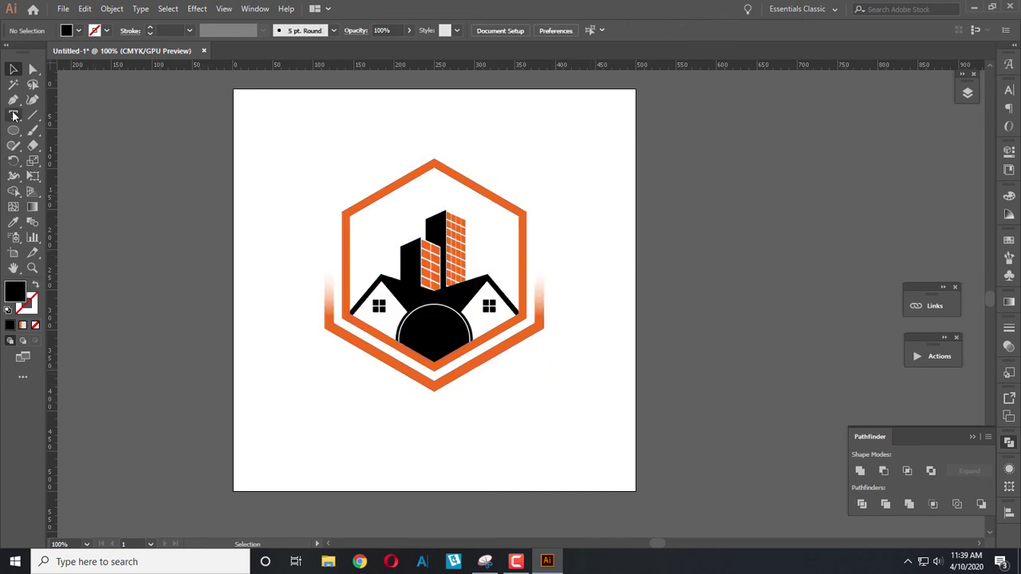
{"action": "scroll", "coordinate": [414, 444], "scroll_direction": "up", "scroll_amount": 1}
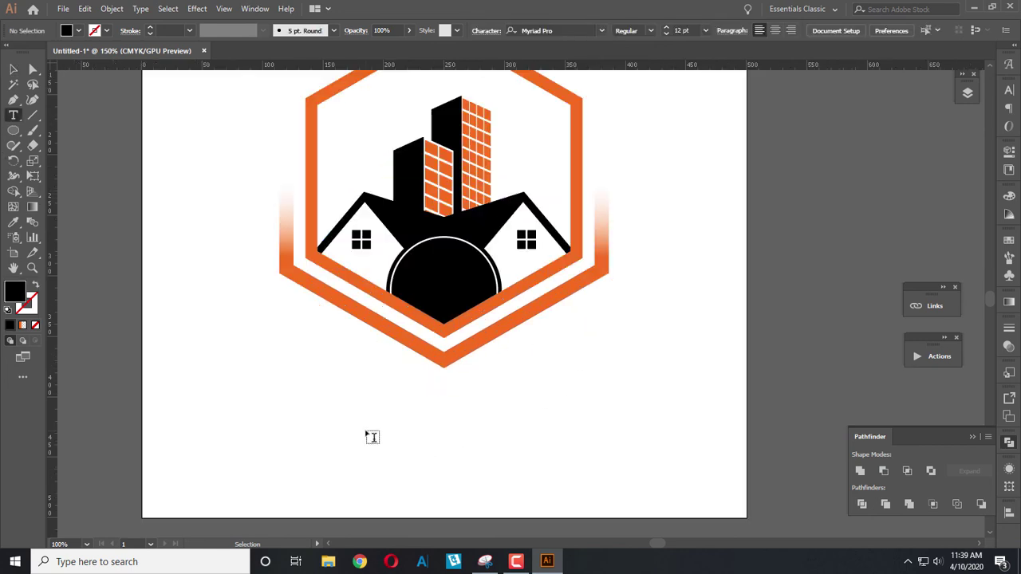
{"action": "left_click", "coordinate": [294, 416]}
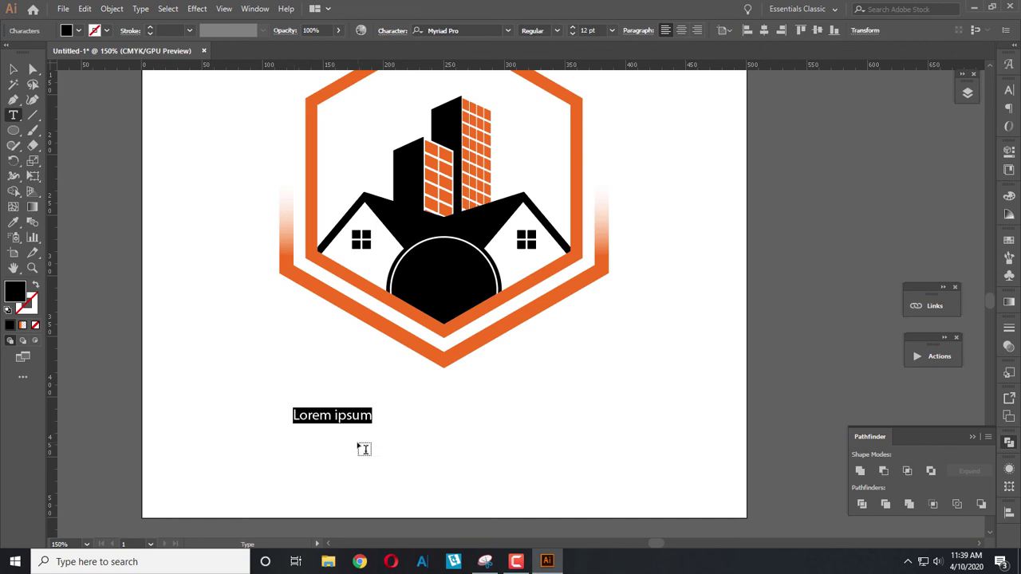
{"action": "type", "text": "ROSEN HOME"}
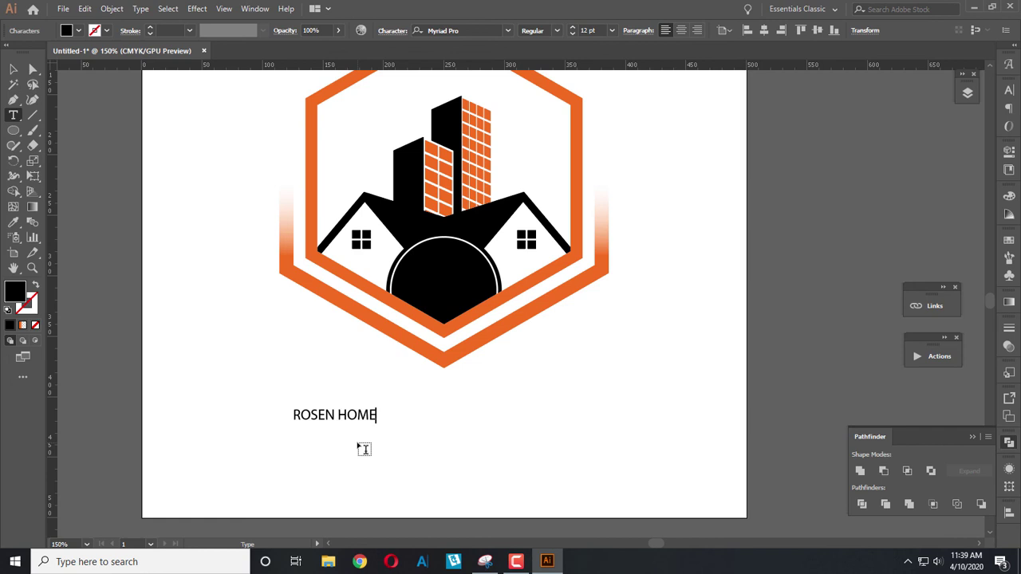
{"action": "type", "text": "S"}
{"action": "left_click", "coordinate": [12, 67]}
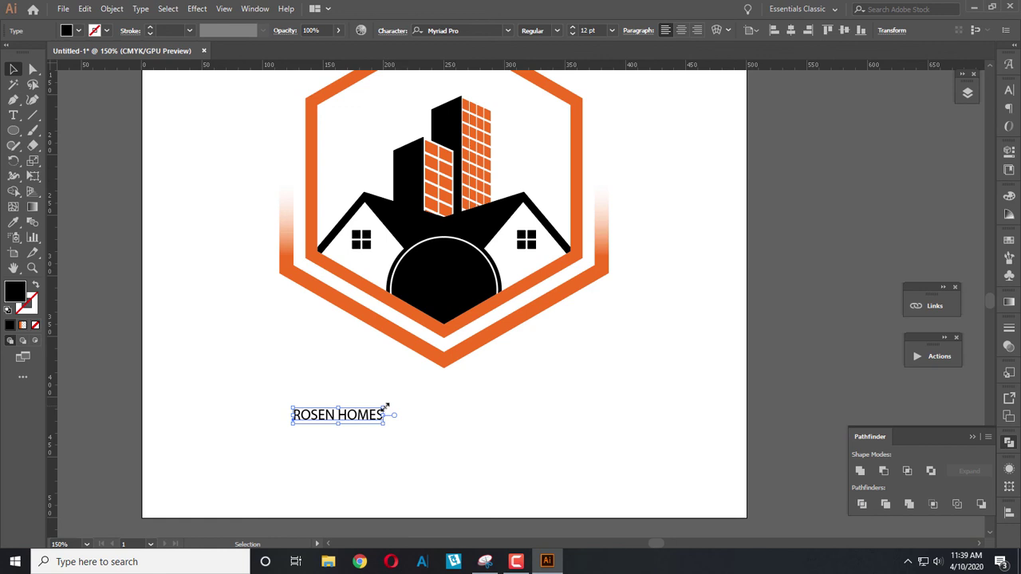
{"action": "left_click_drag", "start_coordinate": [386, 408], "coordinate": [600, 370]}
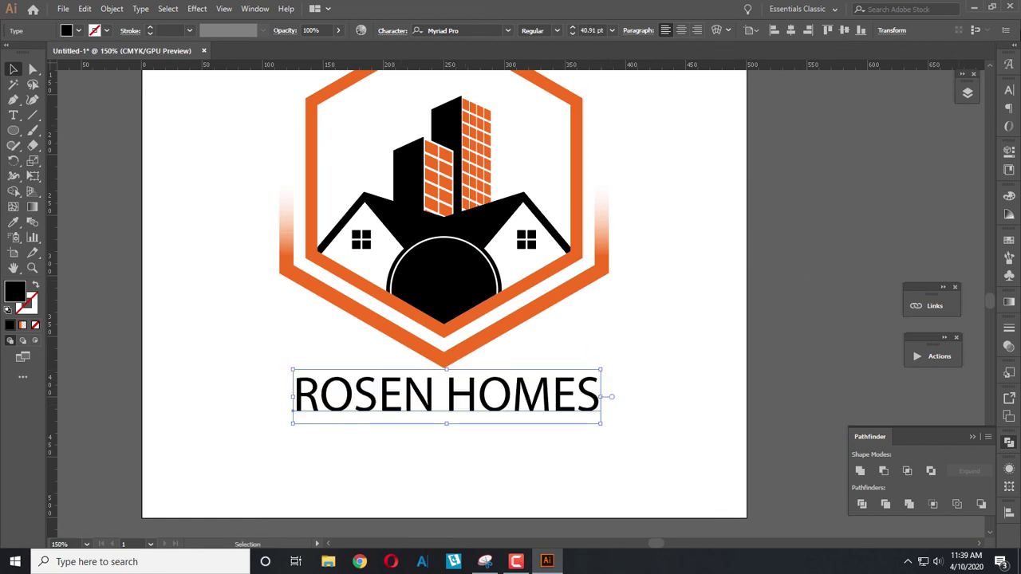
Step: Set the title to Century Gothic Bold and centre it horizontally on the artboard
{"action": "left_click", "coordinate": [1008, 90]}
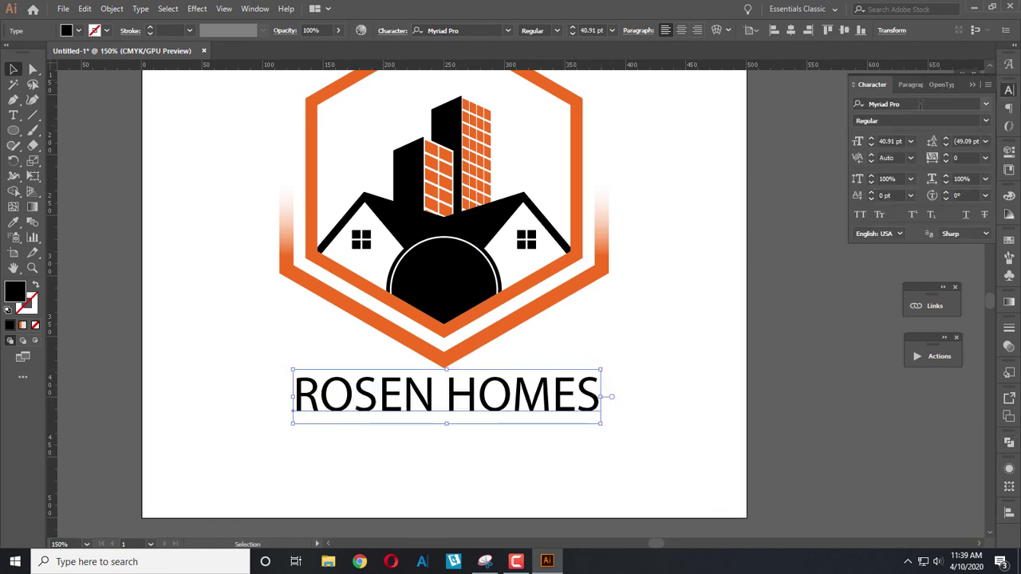
{"action": "left_click", "coordinate": [986, 106]}
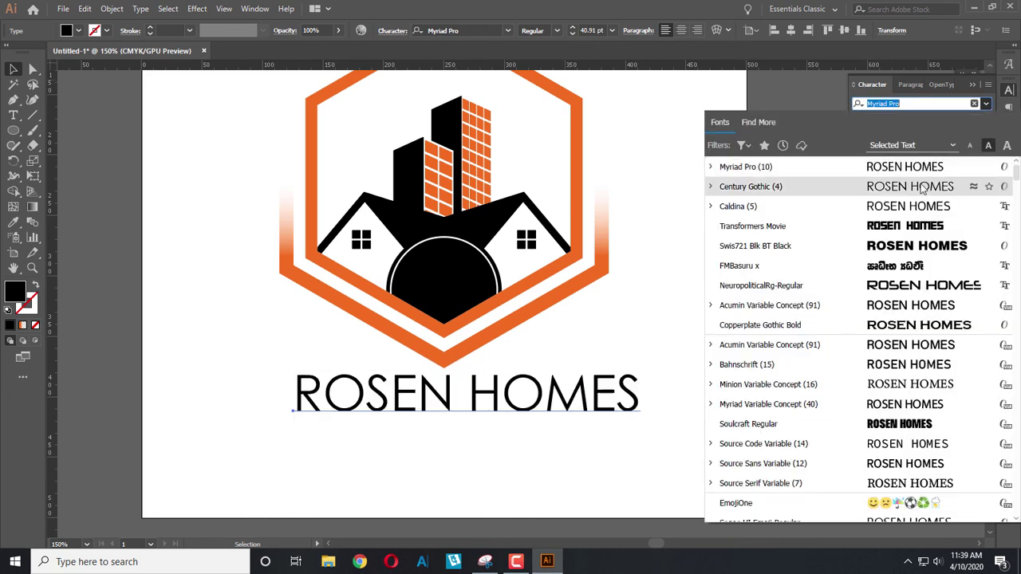
{"action": "left_click", "coordinate": [711, 187]}
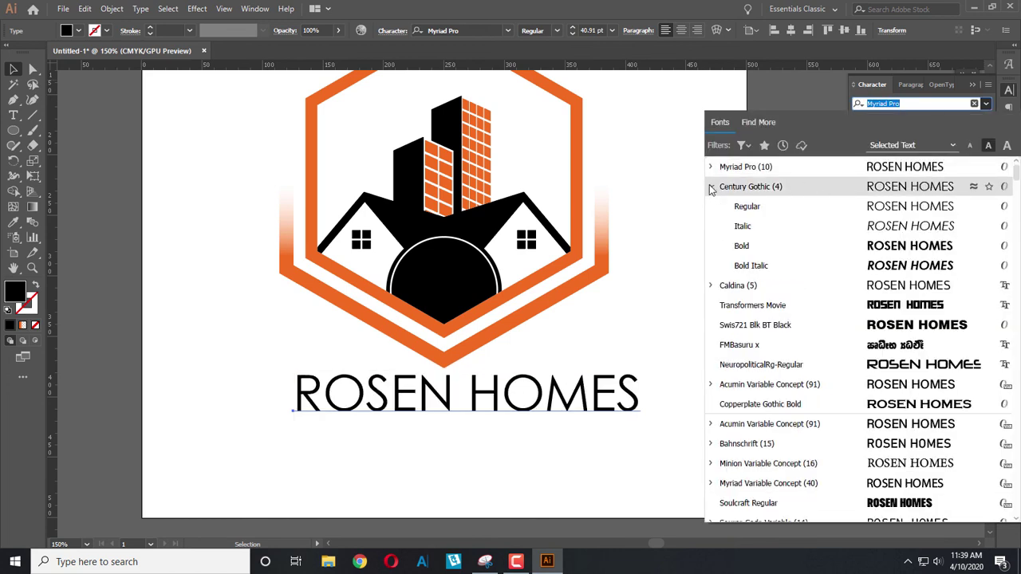
{"action": "left_click", "coordinate": [759, 250]}
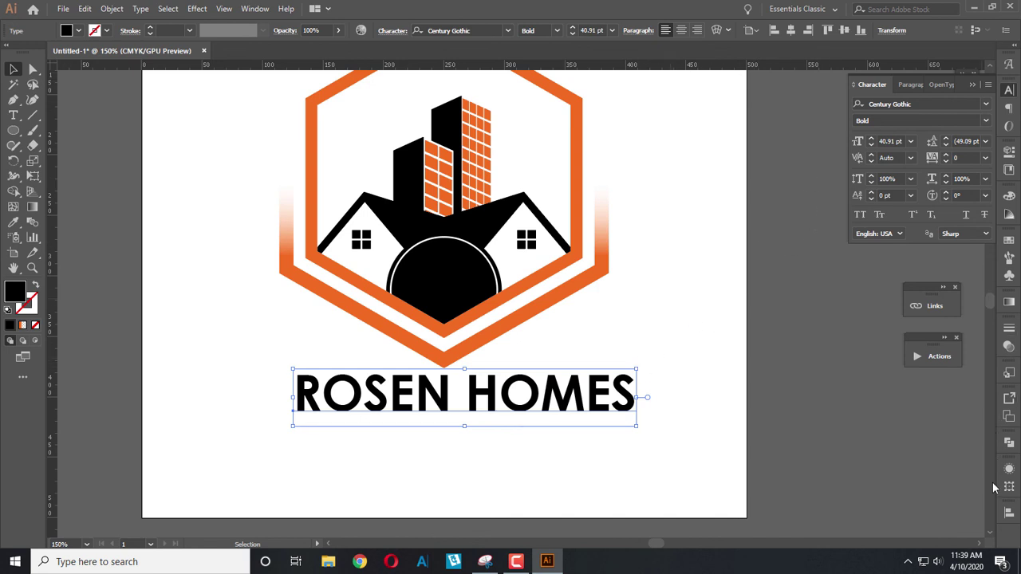
{"action": "left_click", "coordinate": [1007, 515]}
{"action": "left_click", "coordinate": [882, 455]}
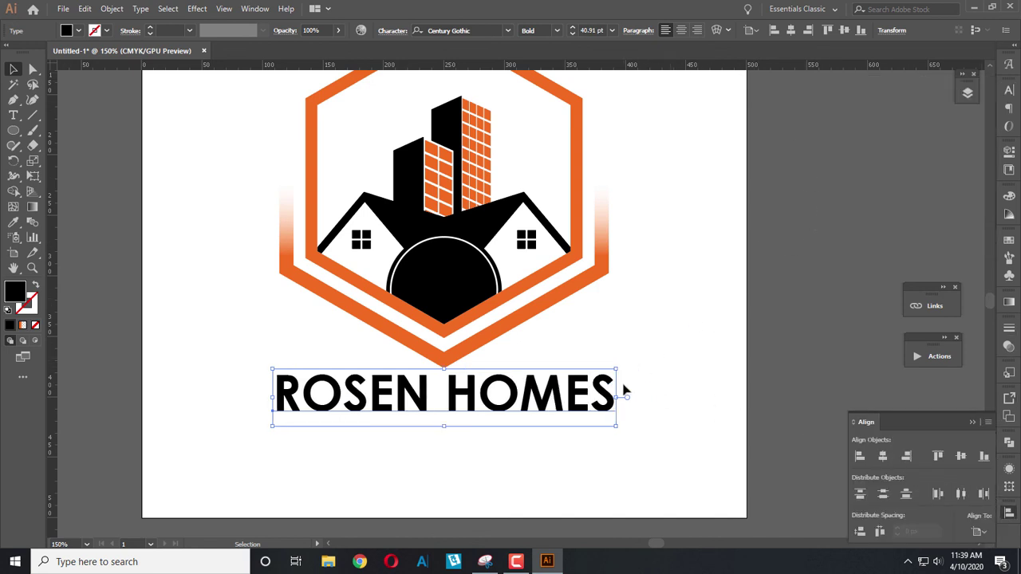
{"action": "scroll", "coordinate": [623, 384], "scroll_direction": "down", "scroll_amount": 2}
Step: Duplicate the title below itself and retype the copy as 'we make your dream bild'
{"action": "left_click_drag", "start_coordinate": [534, 352], "coordinate": [532, 425]}
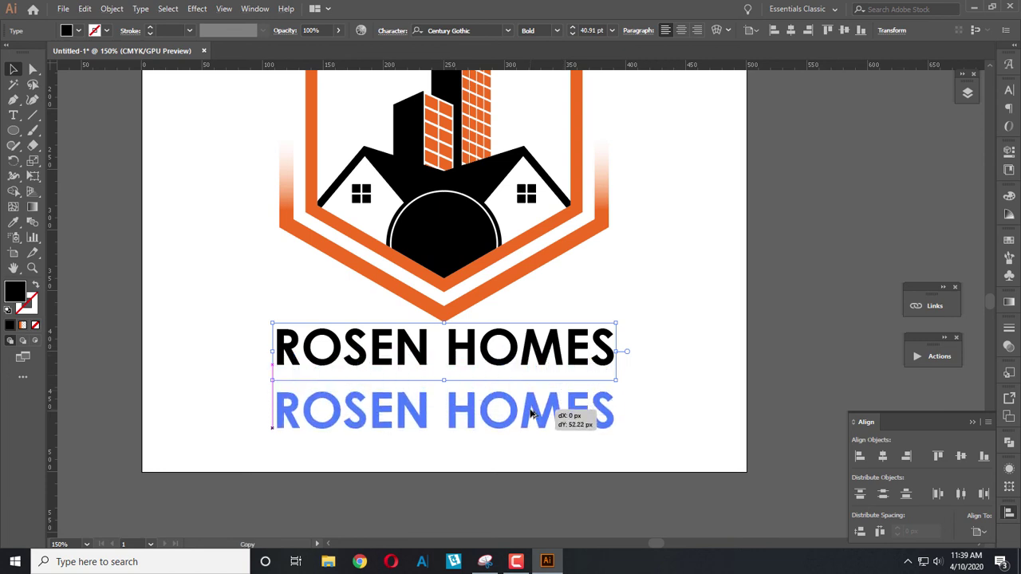
{"action": "double_click", "coordinate": [532, 425]}
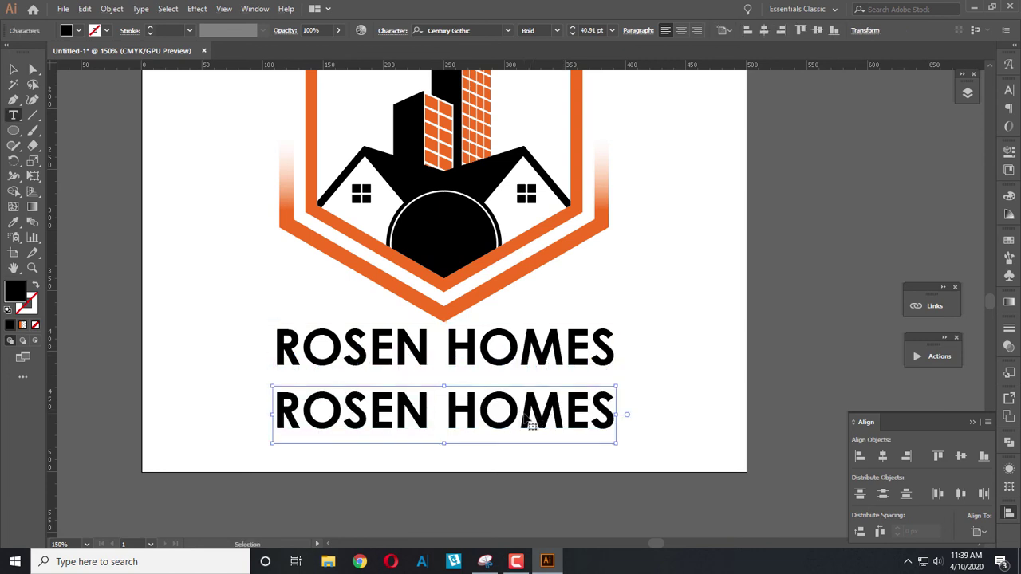
{"action": "key", "text": "ctrl+a"}
{"action": "type", "text": "we "}
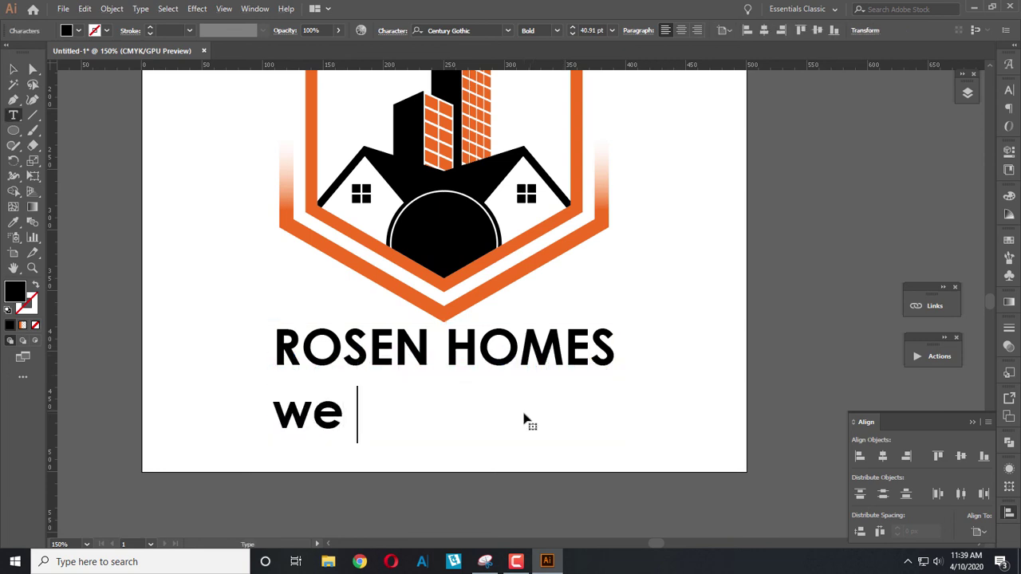
{"action": "type", "text": "make "}
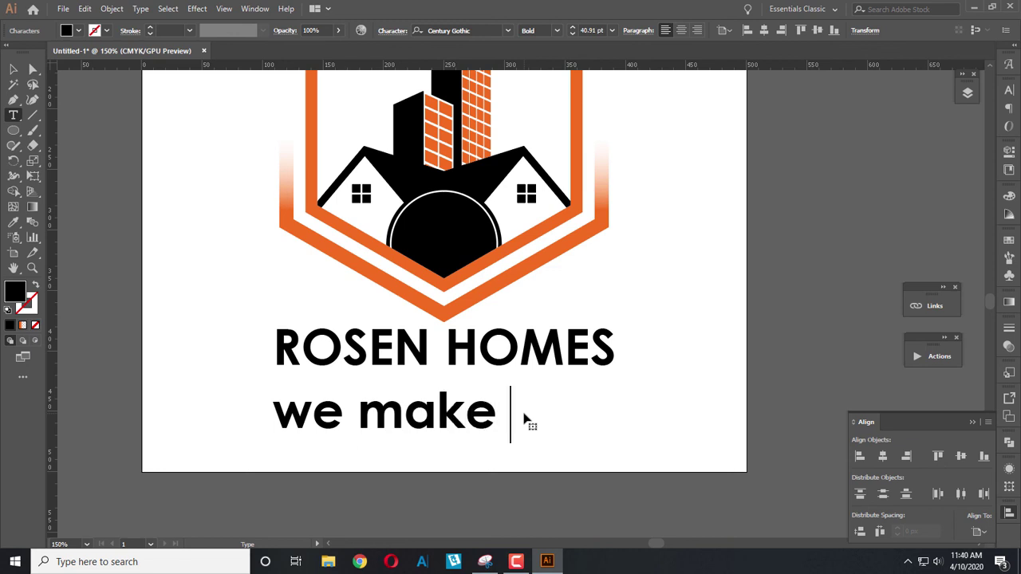
{"action": "type", "text": "your "}
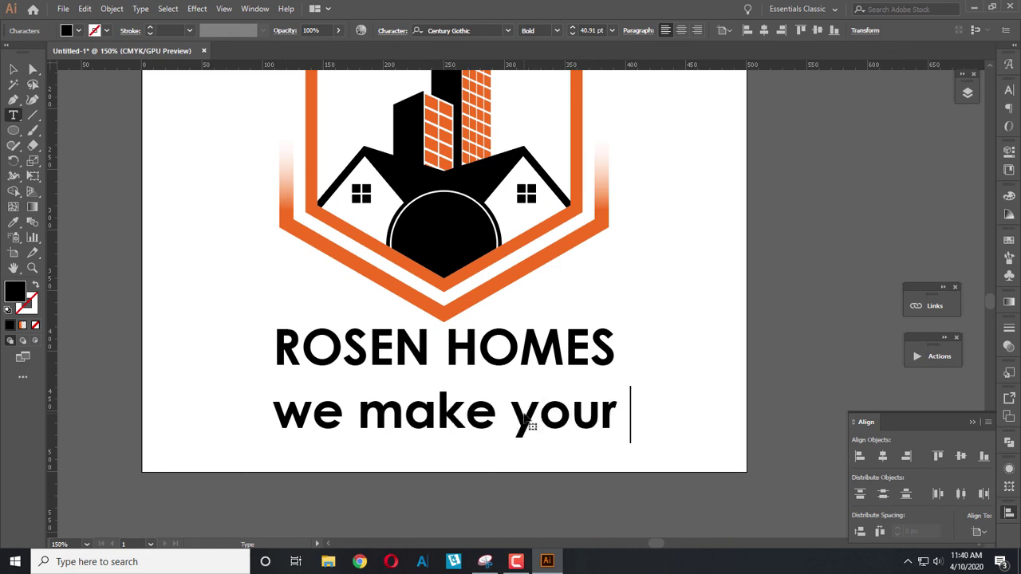
{"action": "type", "text": "dream "}
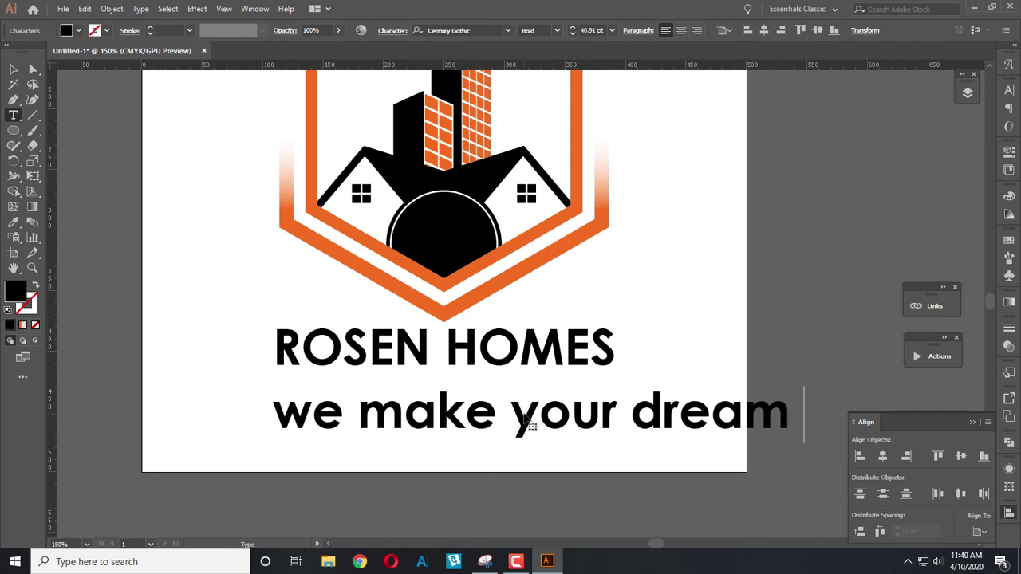
{"action": "type", "text": "bil"}
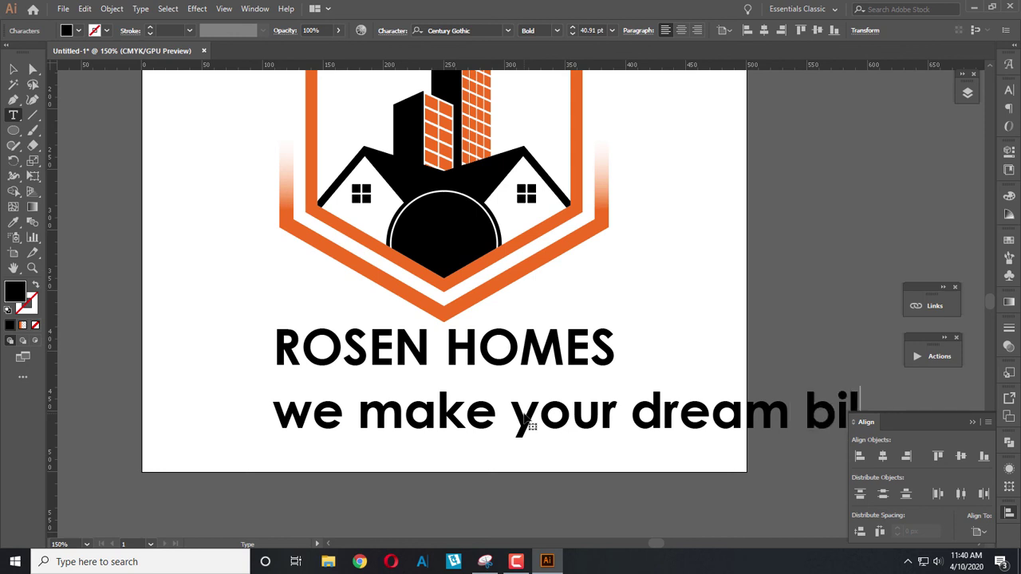
{"action": "type", "text": "d"}
{"action": "left_click", "coordinate": [13, 70]}
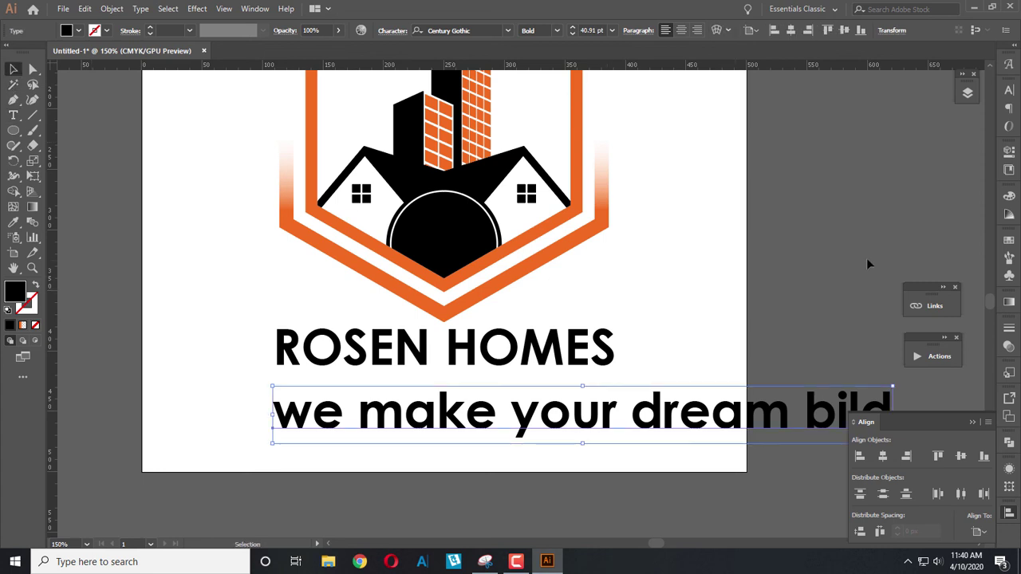
Step: Make the tagline All Caps at 17 pt with tracking 117
{"action": "left_click", "coordinate": [1009, 91]}
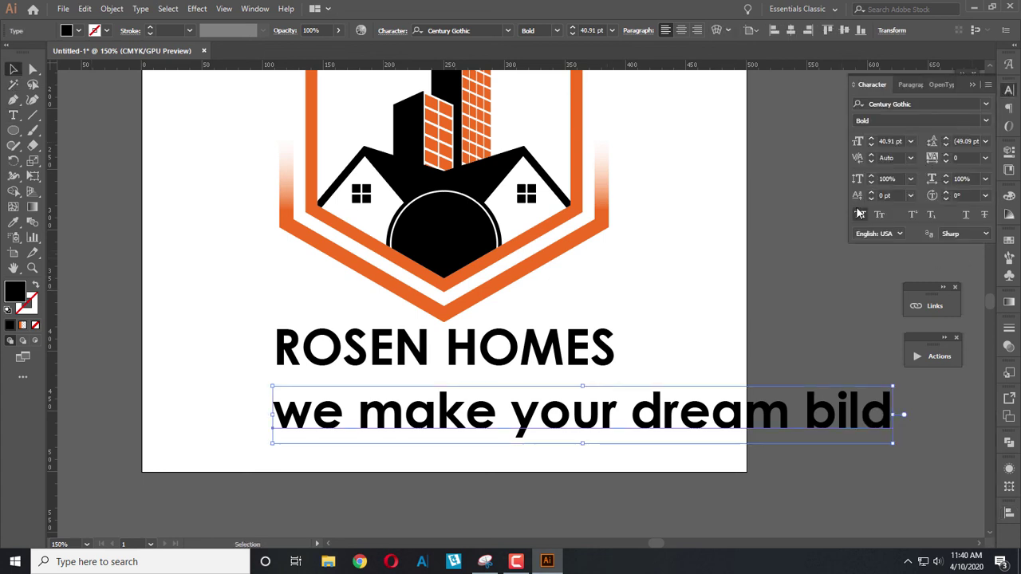
{"action": "left_click", "coordinate": [859, 214]}
{"action": "left_click", "coordinate": [871, 145]}
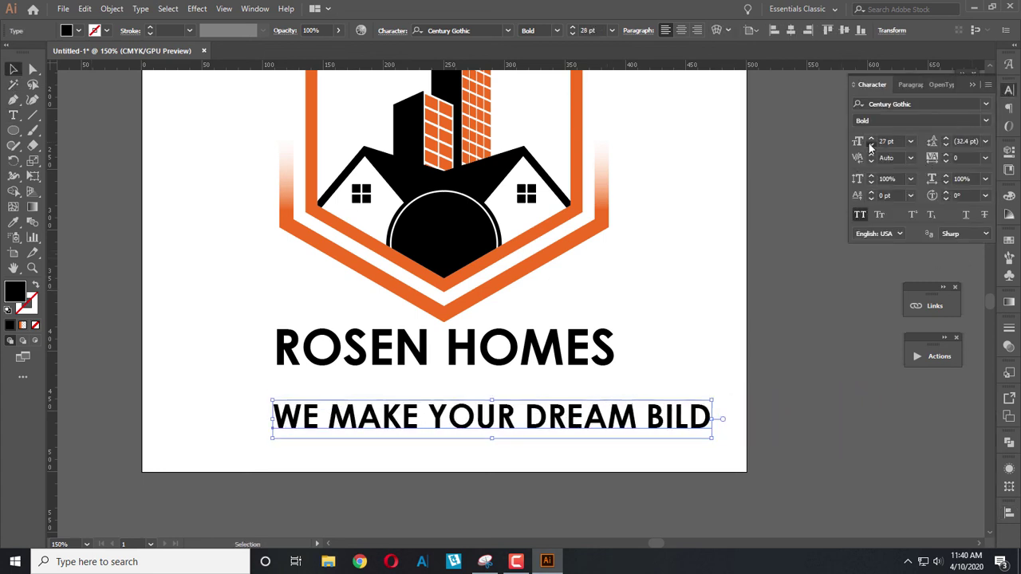
{"action": "left_click", "coordinate": [872, 145]}
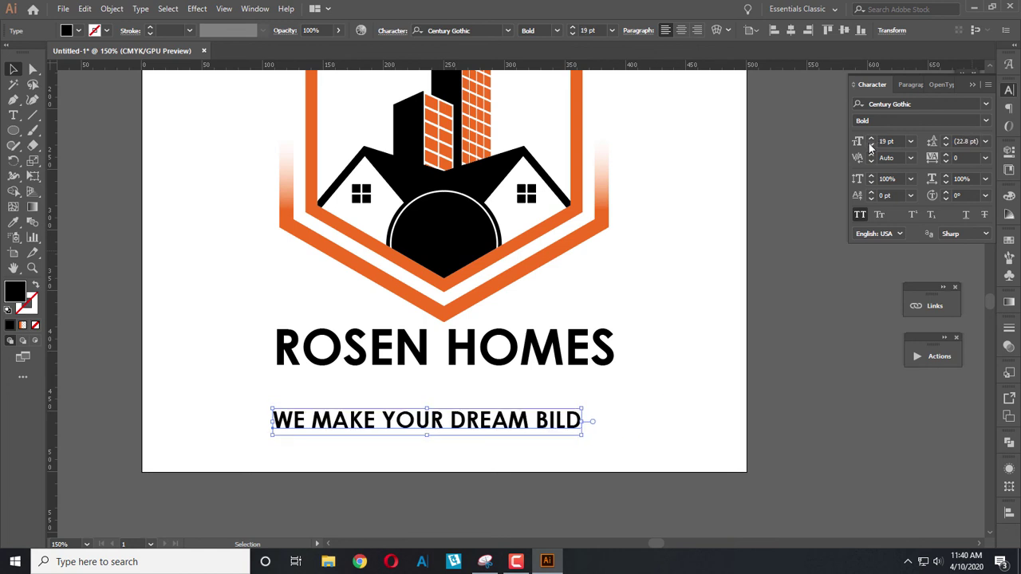
{"action": "left_click", "coordinate": [871, 146]}
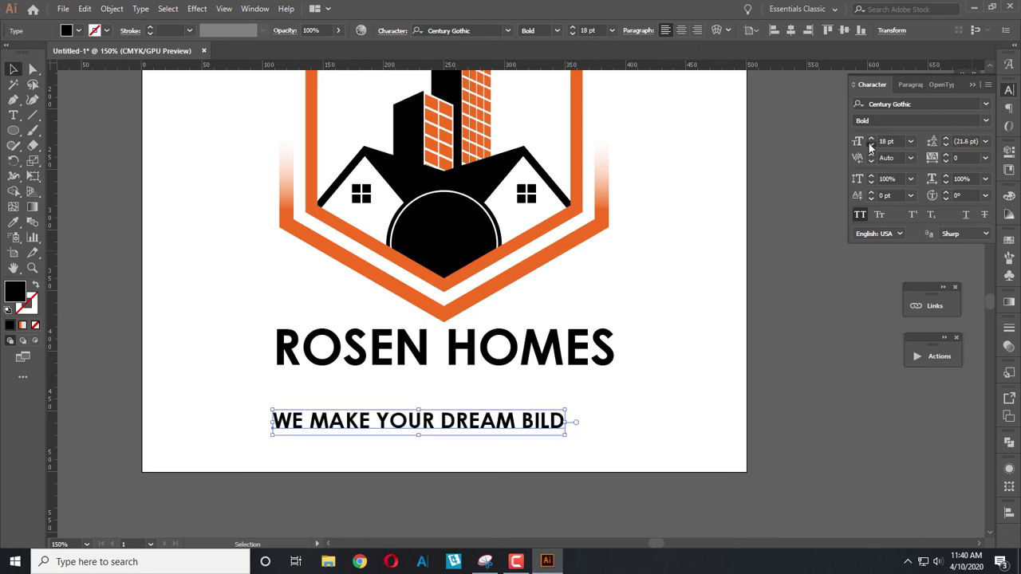
{"action": "left_click", "coordinate": [947, 154]}
{"action": "left_click", "coordinate": [947, 154]}
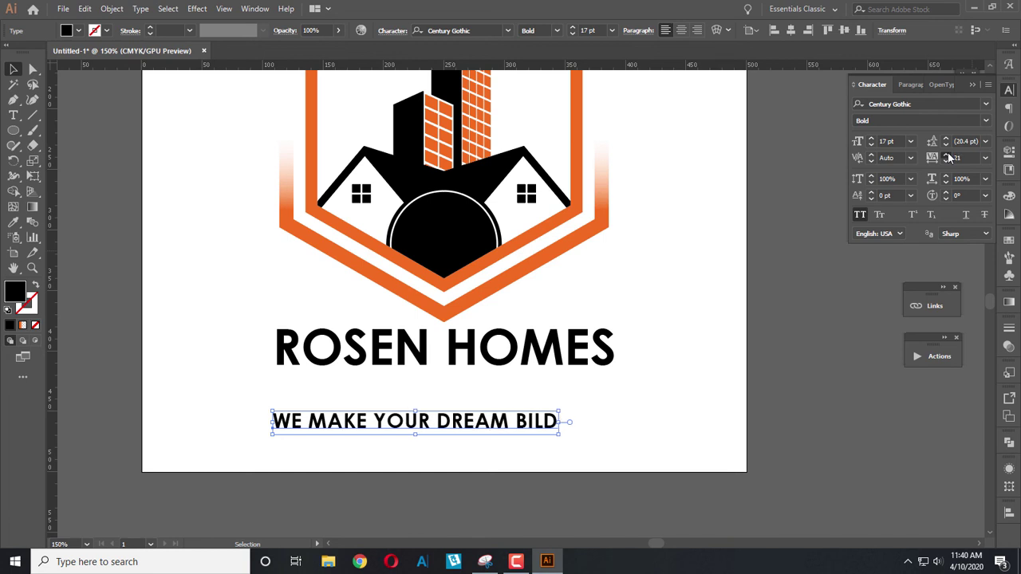
{"action": "left_click", "coordinate": [947, 155]}
{"action": "left_click", "coordinate": [947, 155]}
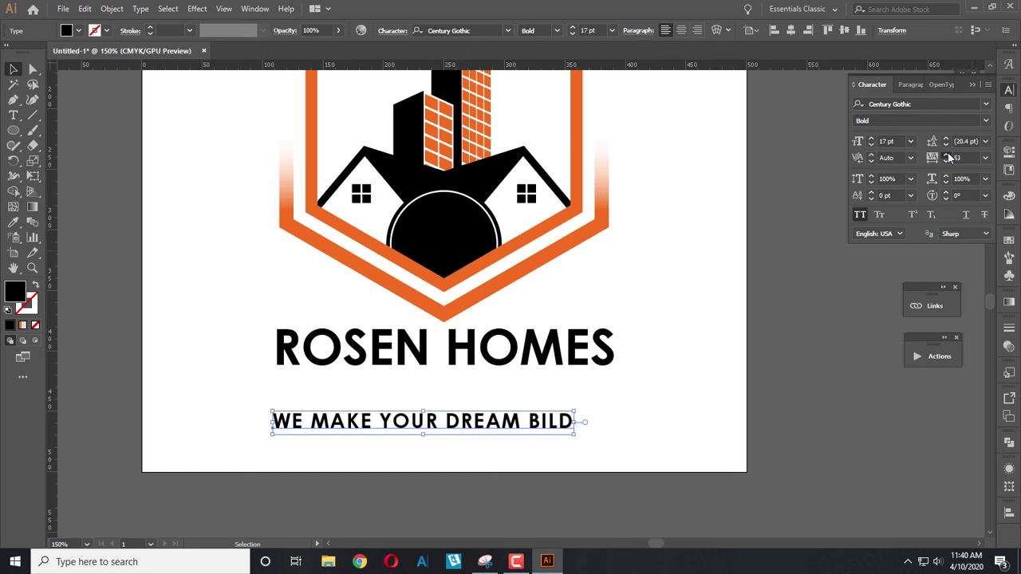
{"action": "left_click", "coordinate": [947, 156]}
{"action": "left_click", "coordinate": [947, 156]}
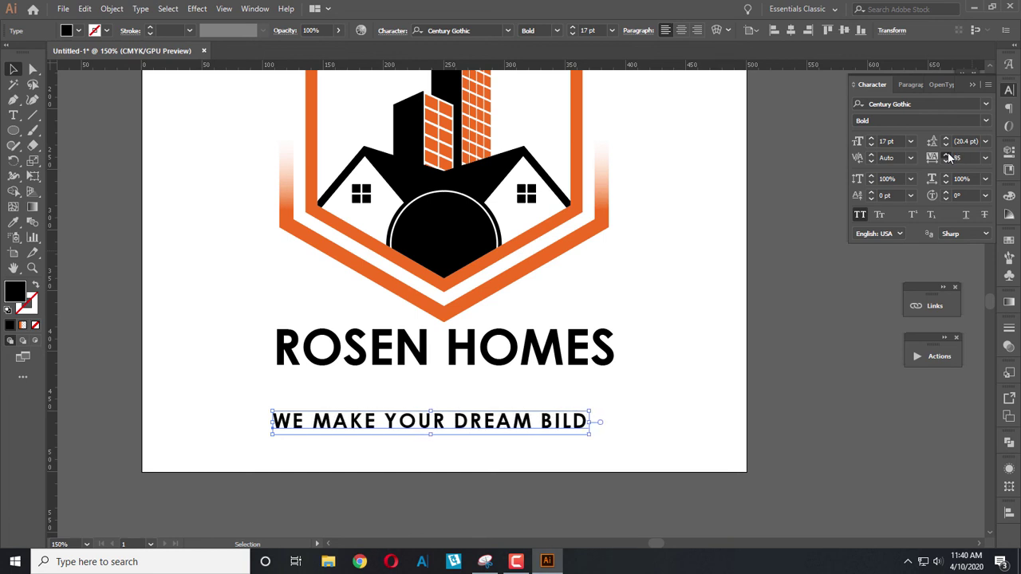
{"action": "left_click", "coordinate": [947, 156]}
{"action": "left_click", "coordinate": [947, 156]}
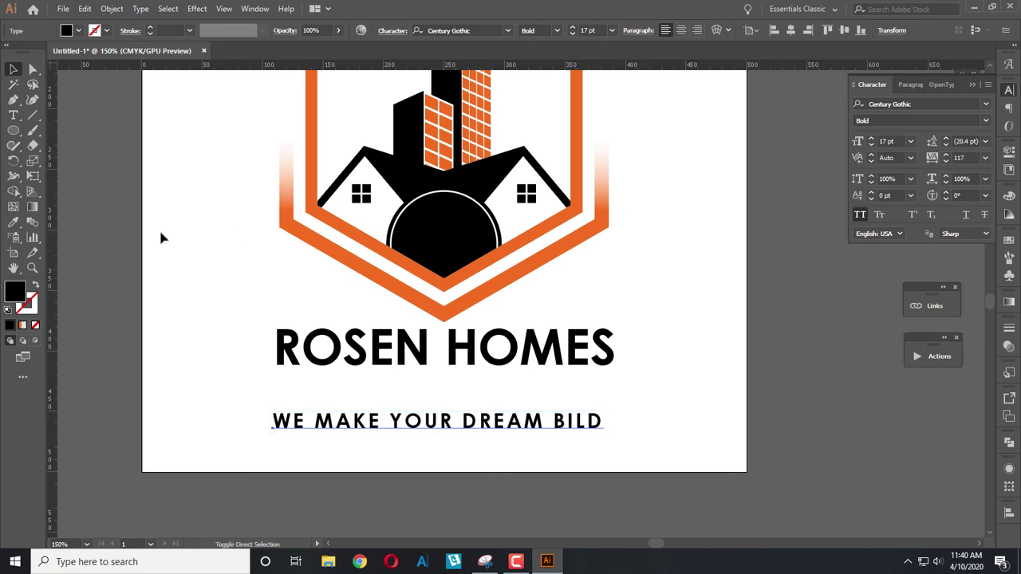
Step: Outline the tagline, colour it the hexagon's orange, and centre it under the title
{"action": "key", "text": "ctrl+shift+o"}
{"action": "left_click", "coordinate": [14, 222]}
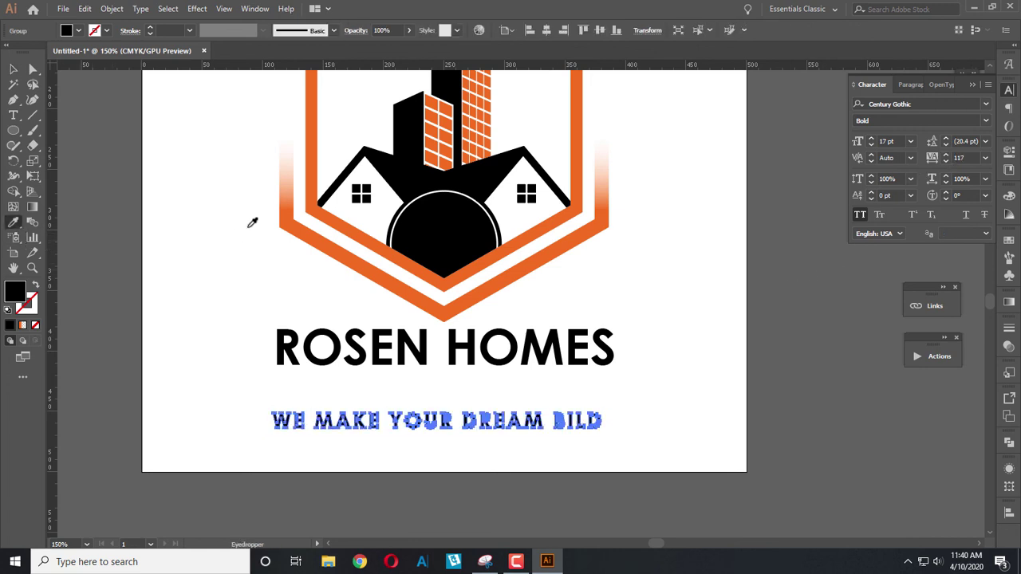
{"action": "left_click", "coordinate": [342, 224]}
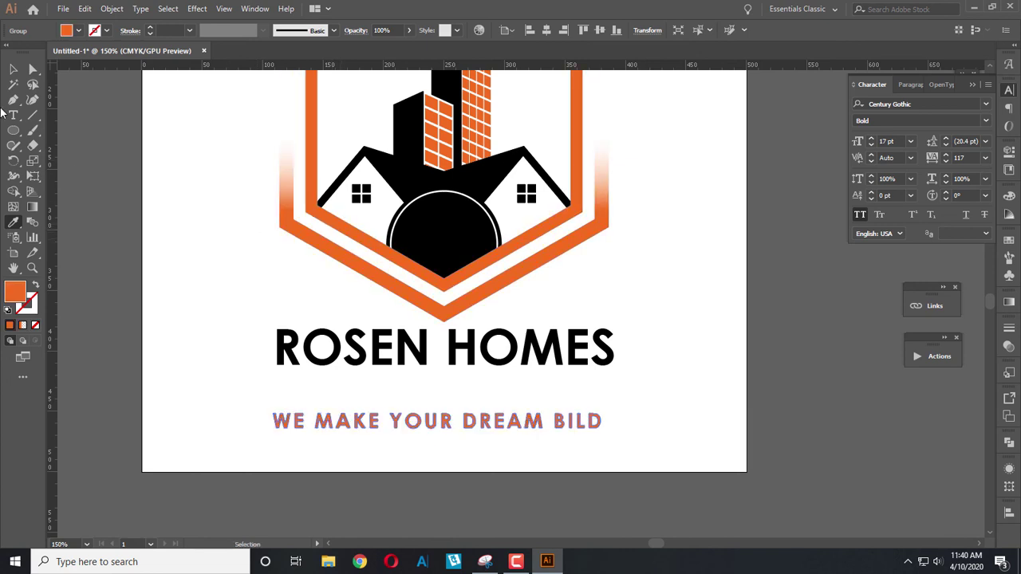
{"action": "key", "text": "v"}
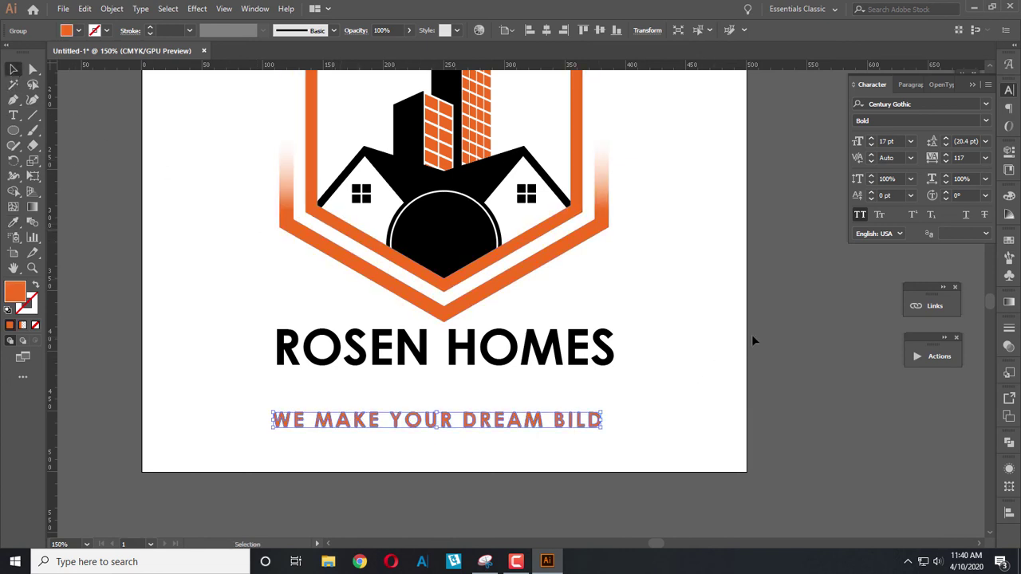
{"action": "key", "text": "Up"}
{"action": "key", "text": "Up"}
{"action": "key", "text": "Up"}
{"action": "key", "text": "Up"}
{"action": "key", "text": "Up"}
{"action": "key", "text": "Up"}
{"action": "key", "text": "Up"}
{"action": "key", "text": "Up"}
{"action": "key", "text": "Up"}
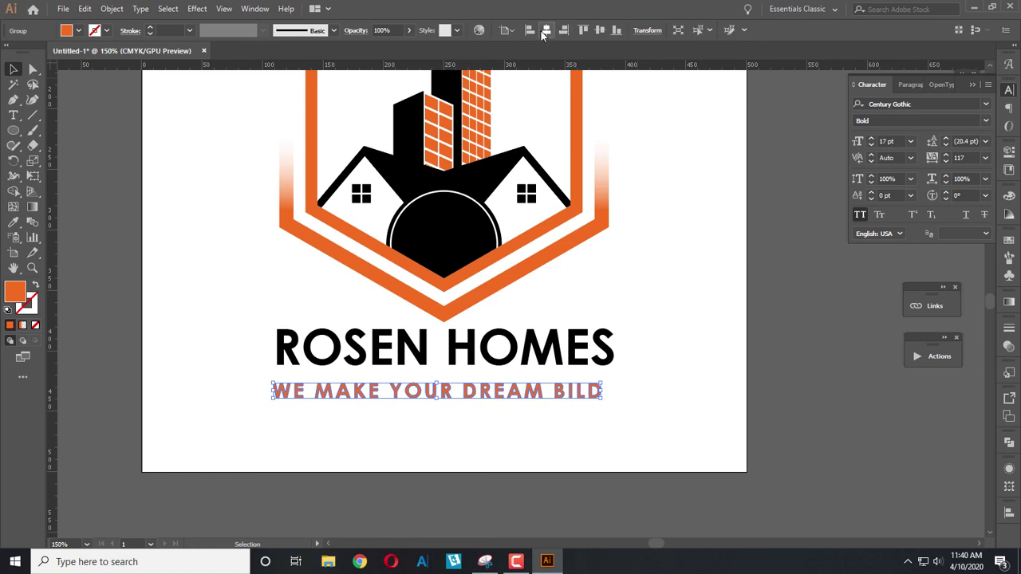
{"action": "left_click", "coordinate": [546, 29]}
Step: Convert the ROSEN HOMES title and the tagline to outlines
{"action": "left_click", "coordinate": [605, 348]}
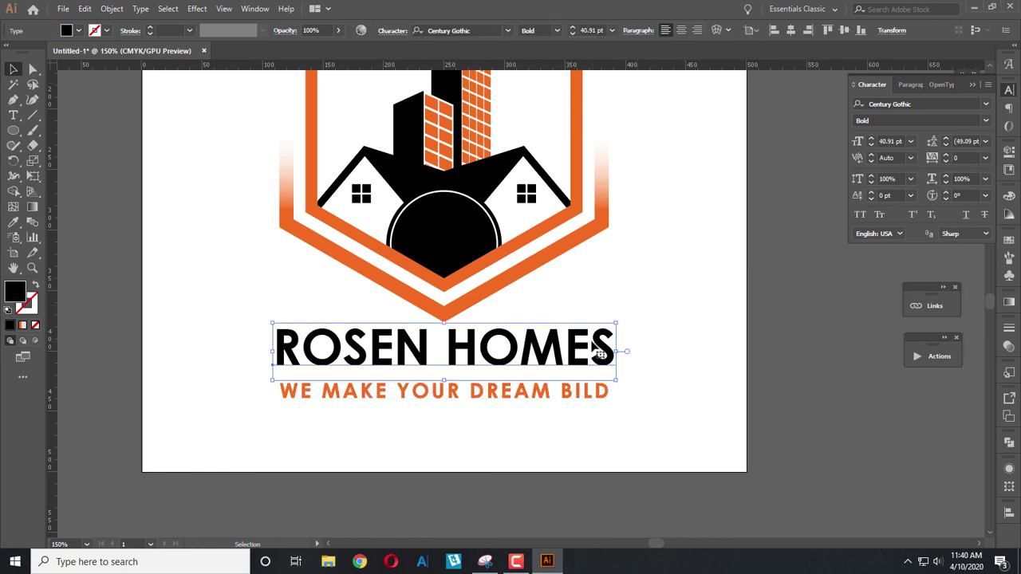
{"action": "key", "text": "ctrl+shift+o"}
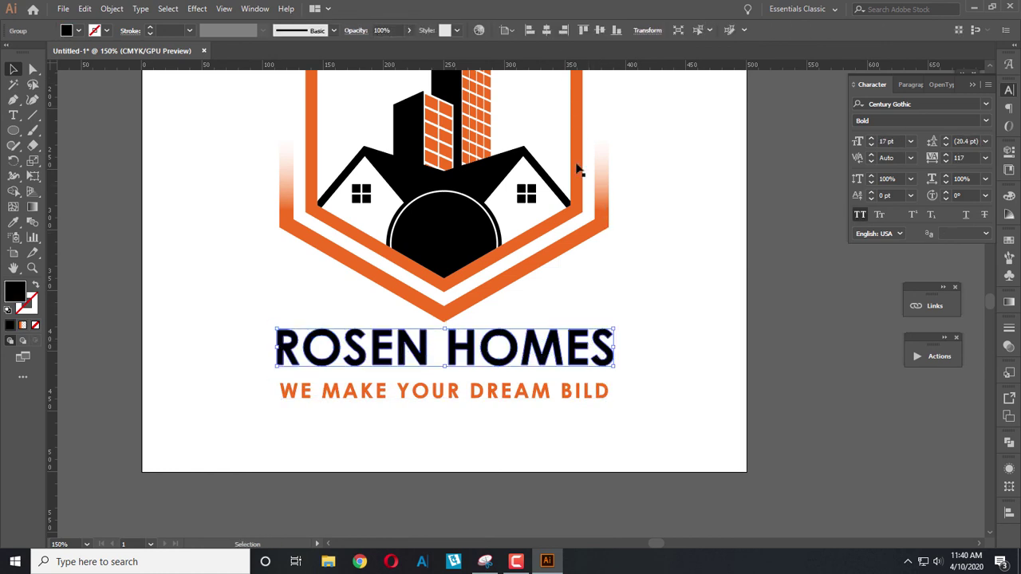
{"action": "left_click", "coordinate": [546, 30]}
{"action": "left_click", "coordinate": [657, 310]}
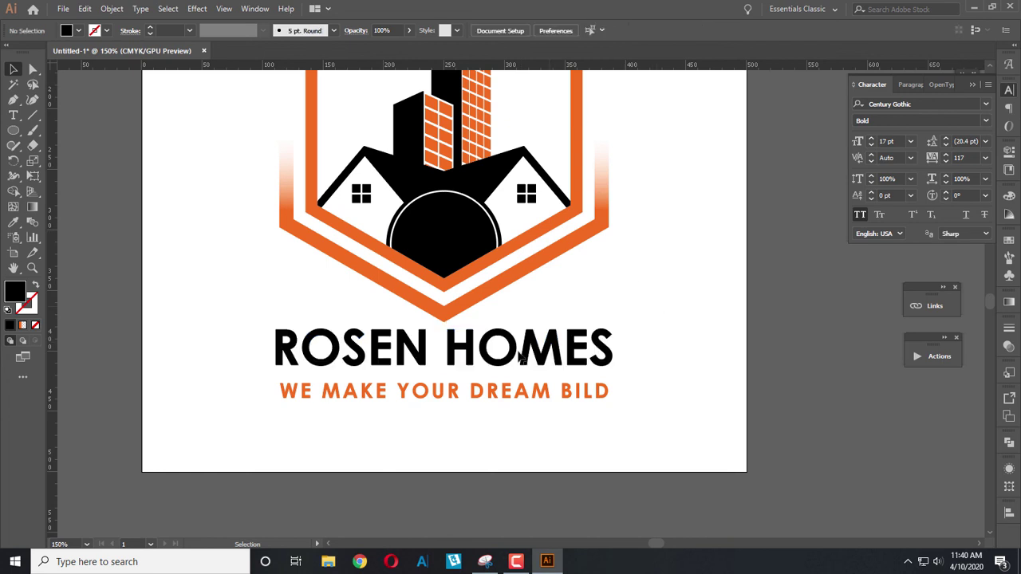
{"action": "left_click", "coordinate": [490, 390]}
{"action": "key", "text": "ctrl+shift+o"}
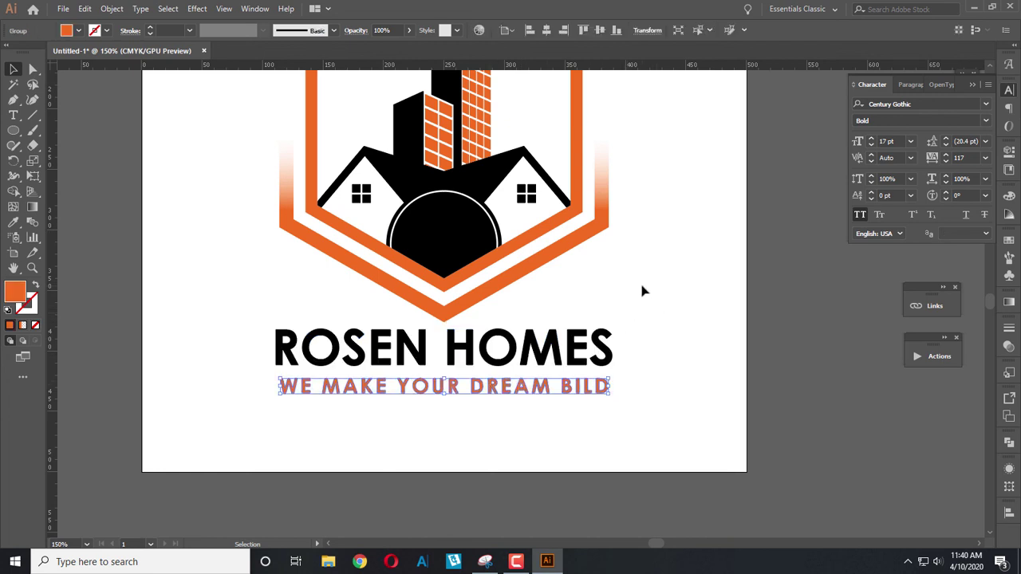
{"action": "left_click", "coordinate": [648, 308]}
Step: Select the whole logo and ungroup it
{"action": "key", "text": "ctrl+minus"}
{"action": "key", "text": "ctrl+minus"}
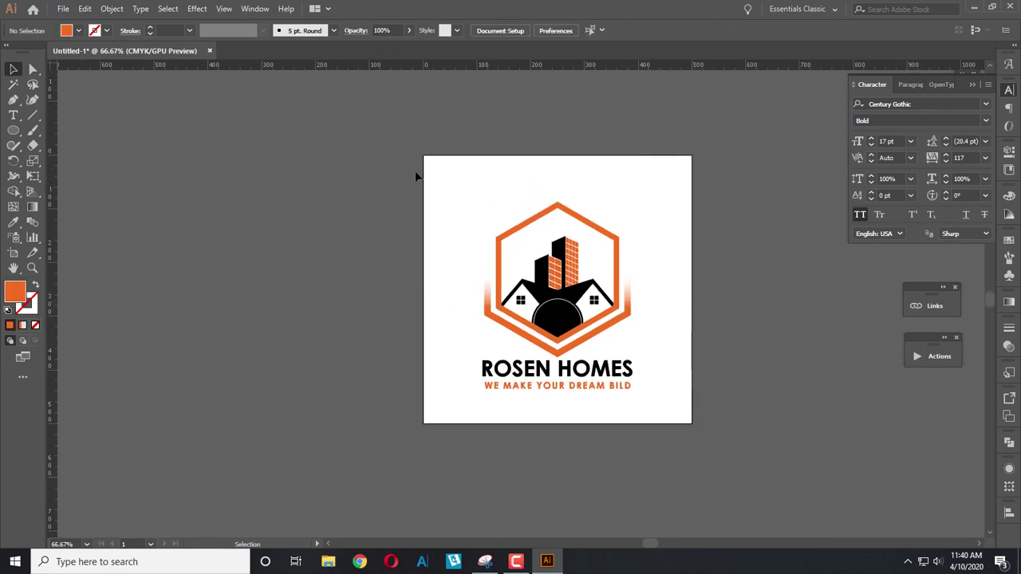
{"action": "left_click_drag", "start_coordinate": [415, 171], "coordinate": [694, 472]}
{"action": "key", "text": "a"}
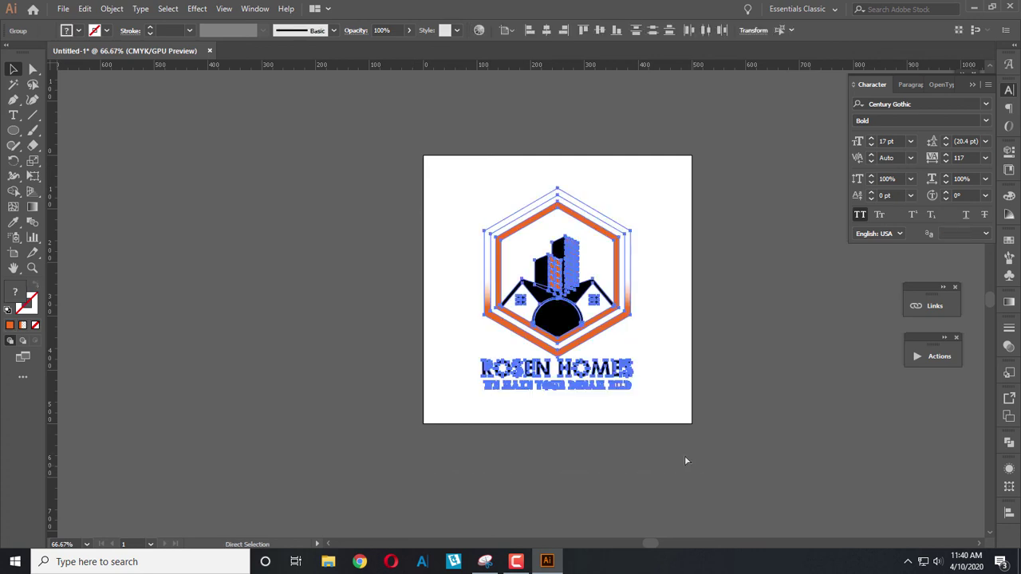
{"action": "key", "text": "v"}
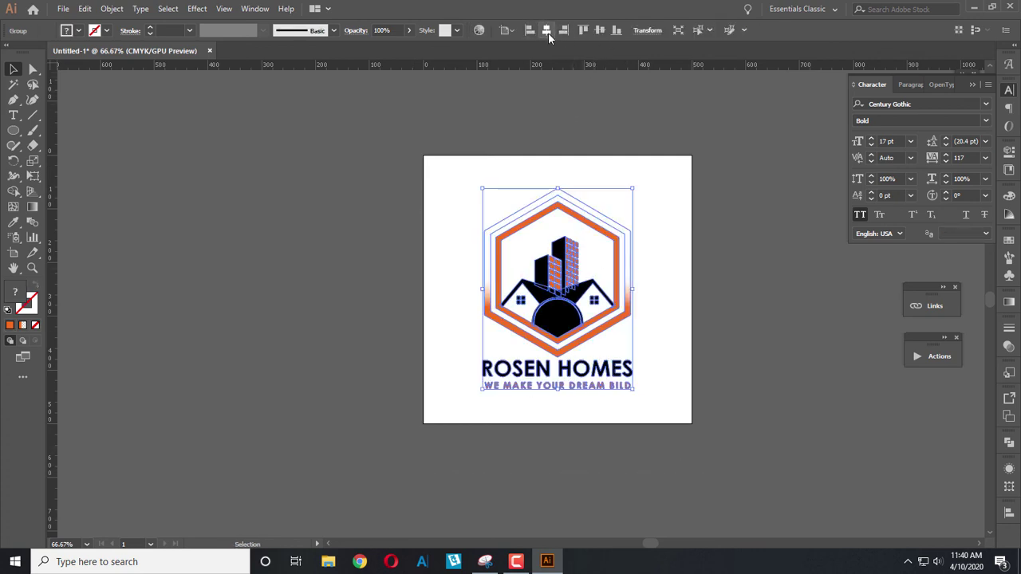
{"action": "left_click", "coordinate": [718, 295]}
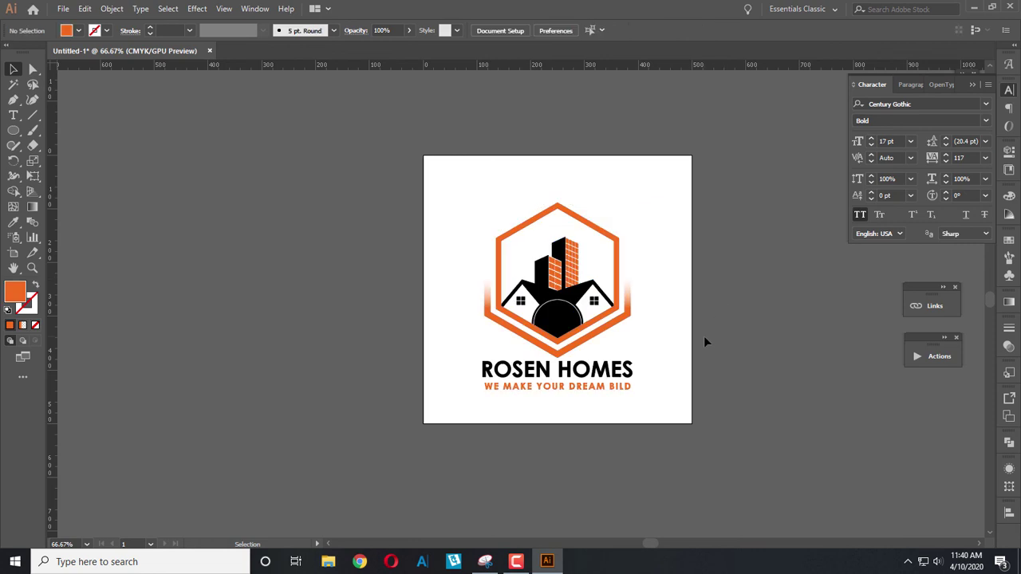
{"action": "scroll", "coordinate": [645, 303], "scroll_direction": "up", "scroll_amount": 2}
{"action": "right_click", "coordinate": [447, 347]}
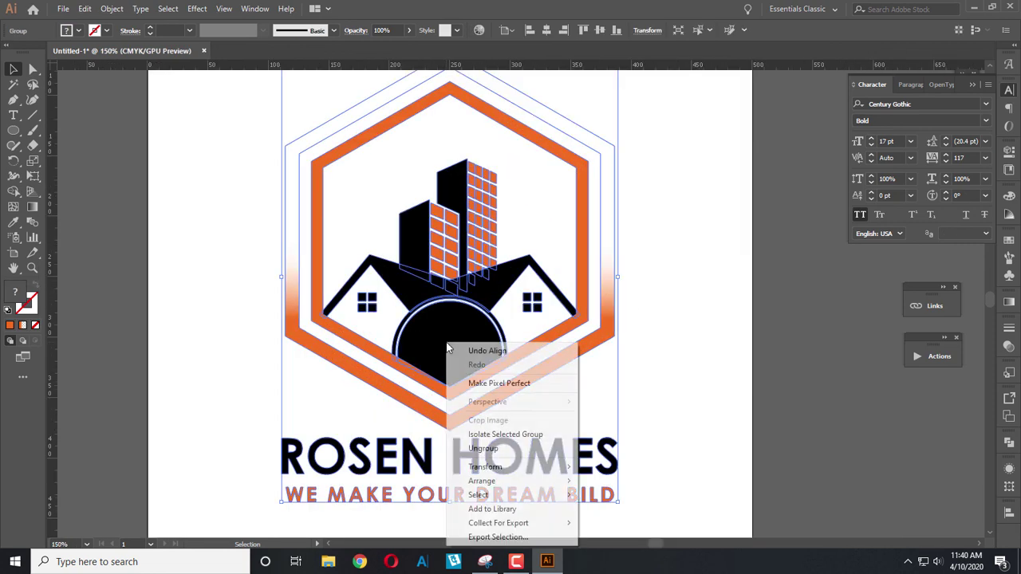
{"action": "left_click", "coordinate": [504, 449]}
Step: Ungroup the hexagon and building graphic, then check the black semicircle is separate
{"action": "left_click", "coordinate": [627, 371]}
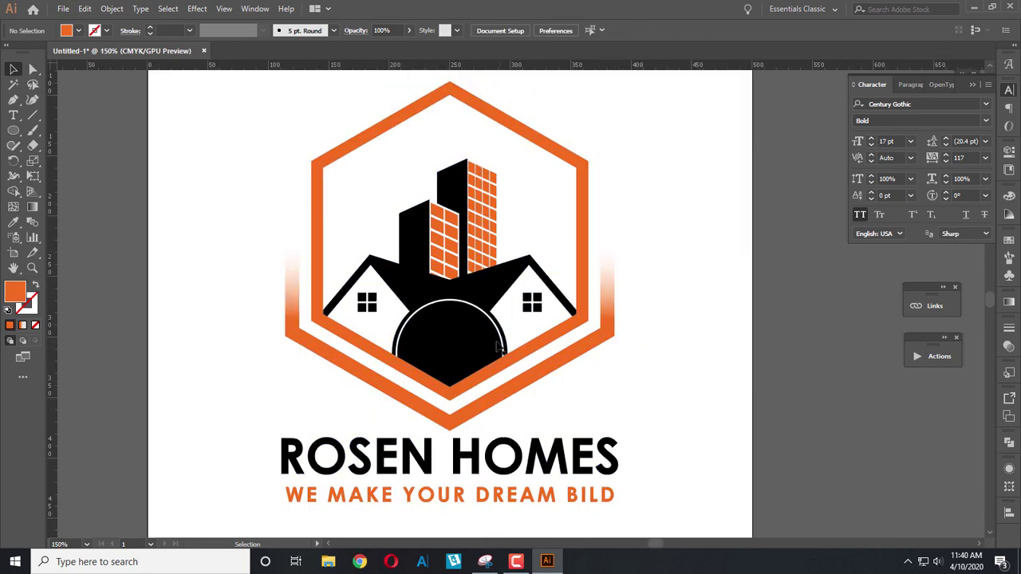
{"action": "left_click", "coordinate": [451, 331]}
{"action": "right_click", "coordinate": [518, 343]}
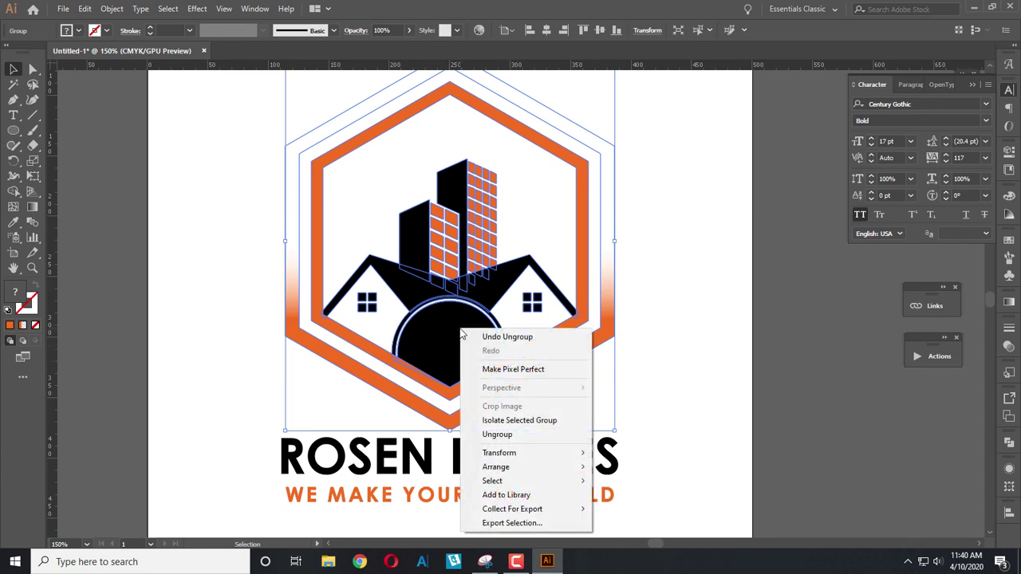
{"action": "left_click", "coordinate": [511, 435]}
{"action": "left_click", "coordinate": [588, 354]}
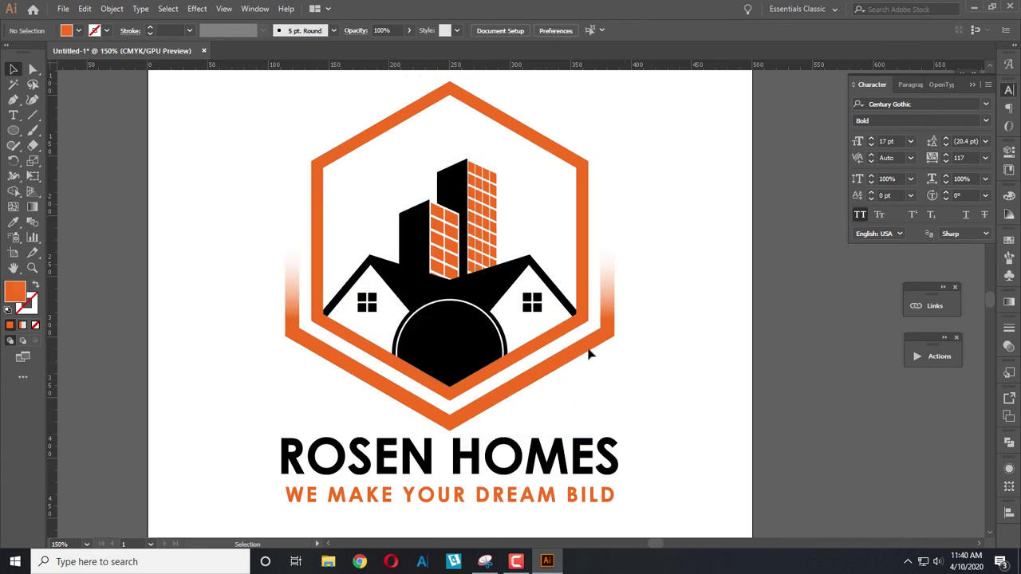
{"action": "left_click", "coordinate": [474, 349]}
{"action": "left_click", "coordinate": [615, 408]}
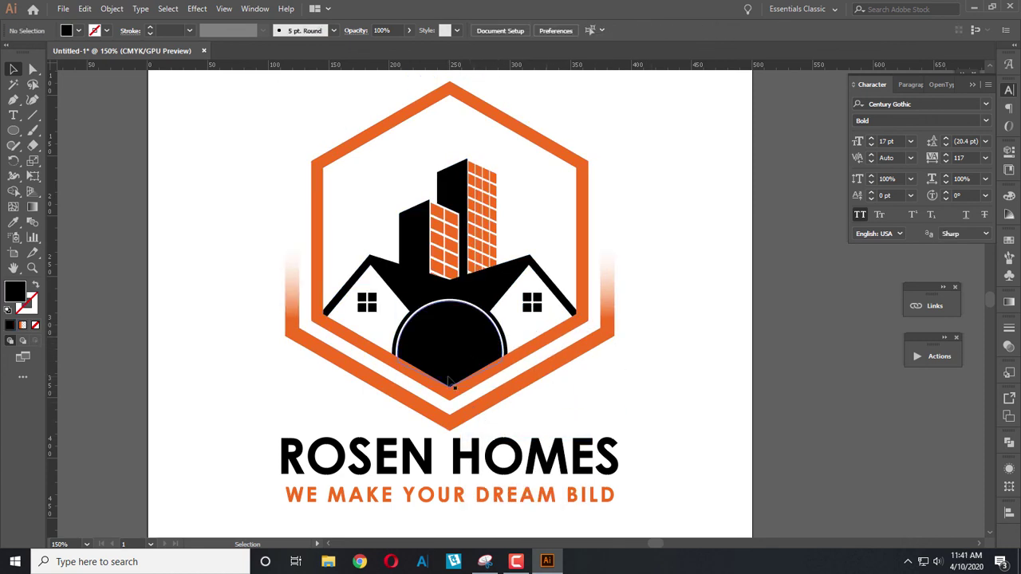
Step: Add a '2020 EST.' text line to the left of the logo
{"action": "left_click", "coordinate": [13, 115]}
{"action": "left_click", "coordinate": [204, 388]}
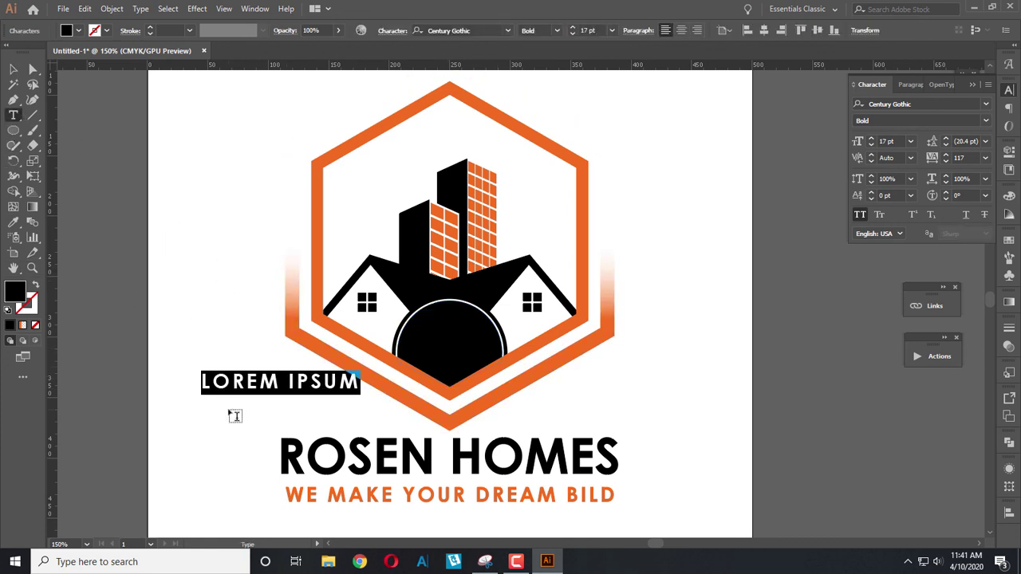
{"action": "type", "text": "2020 "}
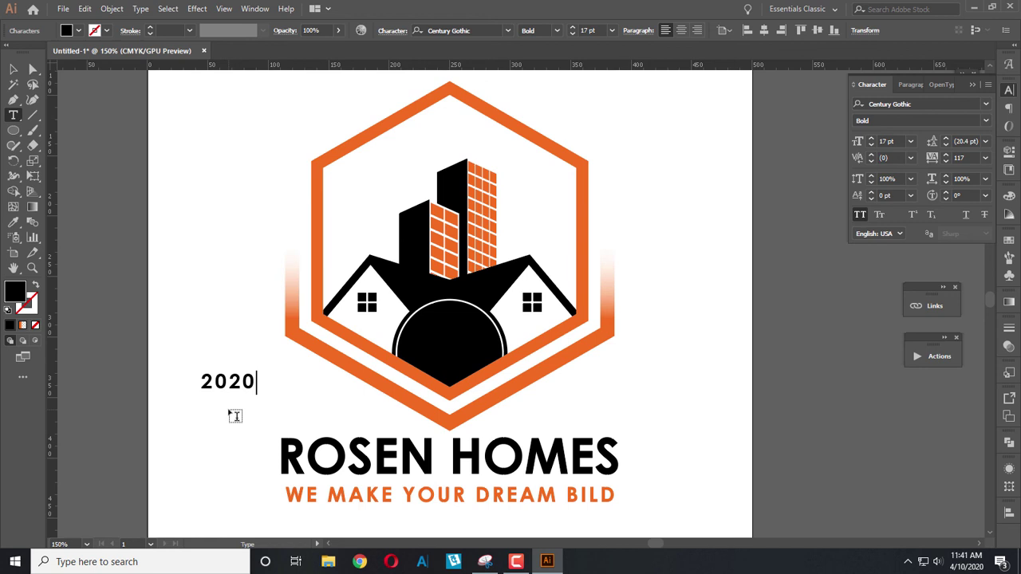
{"action": "type", "text": "EST."}
{"action": "key", "text": "ctrl+a"}
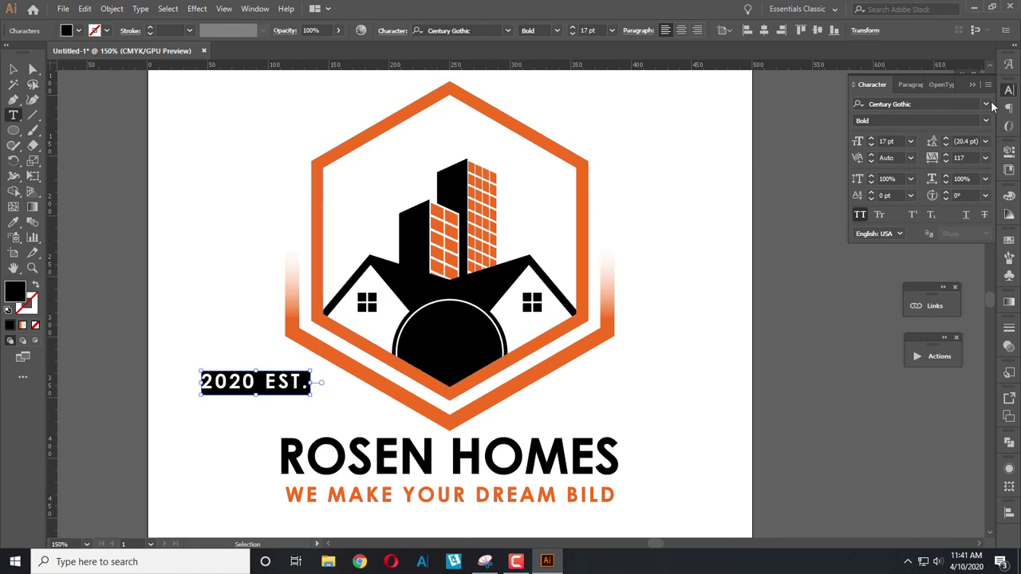
Step: Set the 2020 EST. text's tracking to 0 and its fill to white
{"action": "left_click", "coordinate": [987, 105]}
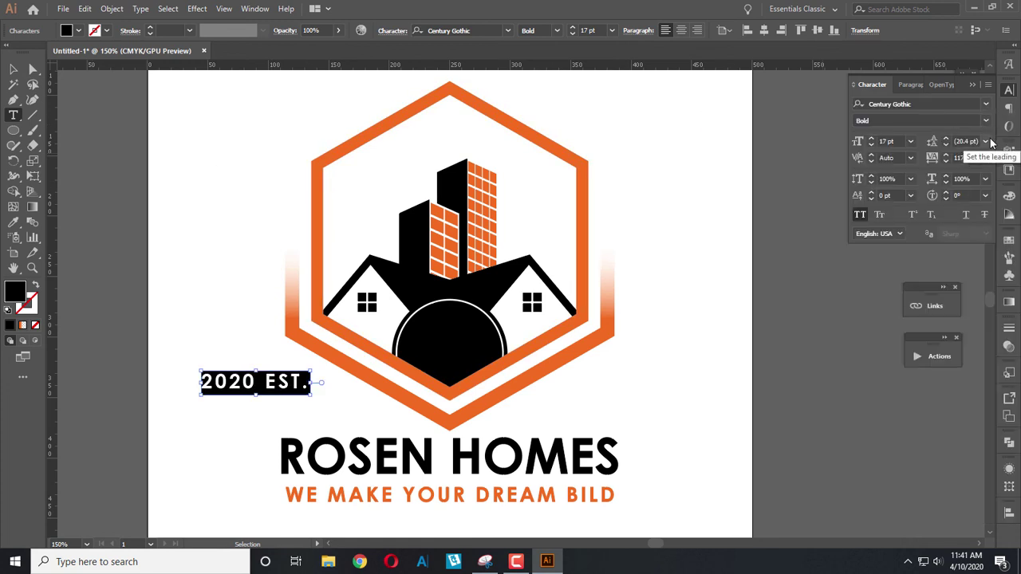
{"action": "left_click", "coordinate": [986, 158]}
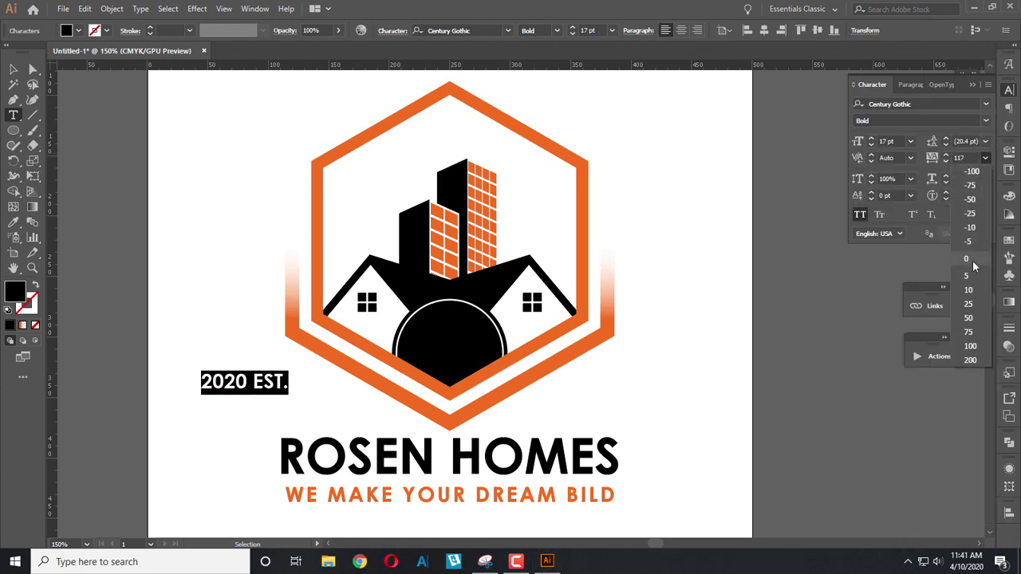
{"action": "left_click", "coordinate": [969, 259]}
{"action": "left_click", "coordinate": [13, 69]}
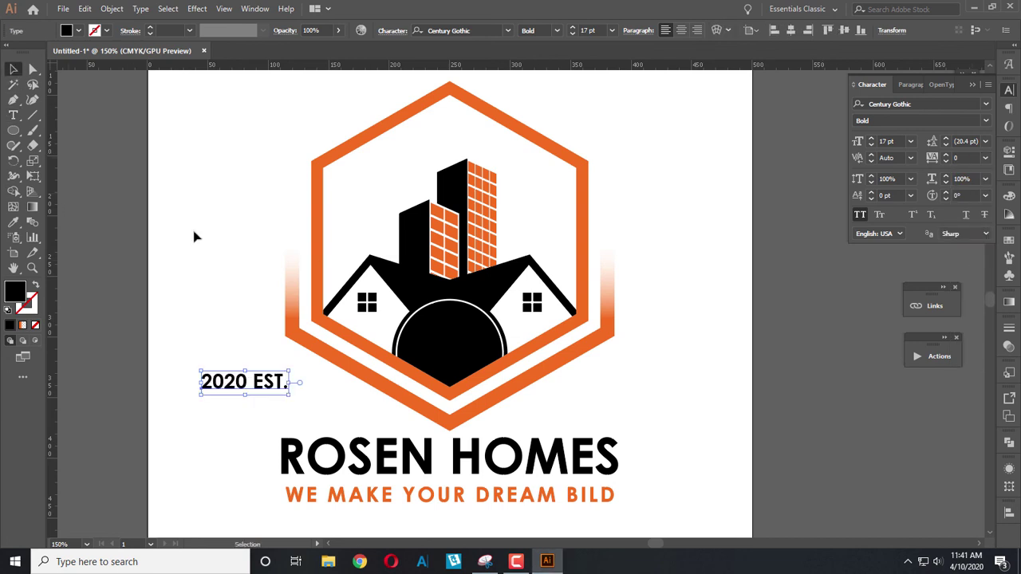
{"action": "left_click", "coordinate": [13, 222]}
{"action": "left_click", "coordinate": [172, 255]}
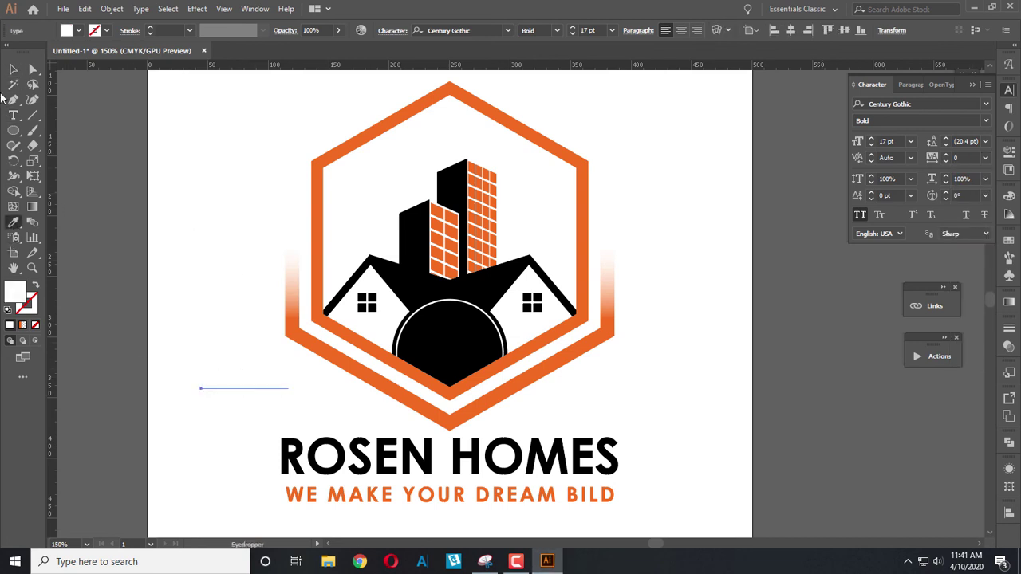
{"action": "left_click", "coordinate": [13, 69]}
Step: Move the white 2020 EST. into the black circle, resize it, keep it Bold, and centre it
{"action": "left_click_drag", "start_coordinate": [255, 392], "coordinate": [458, 350]}
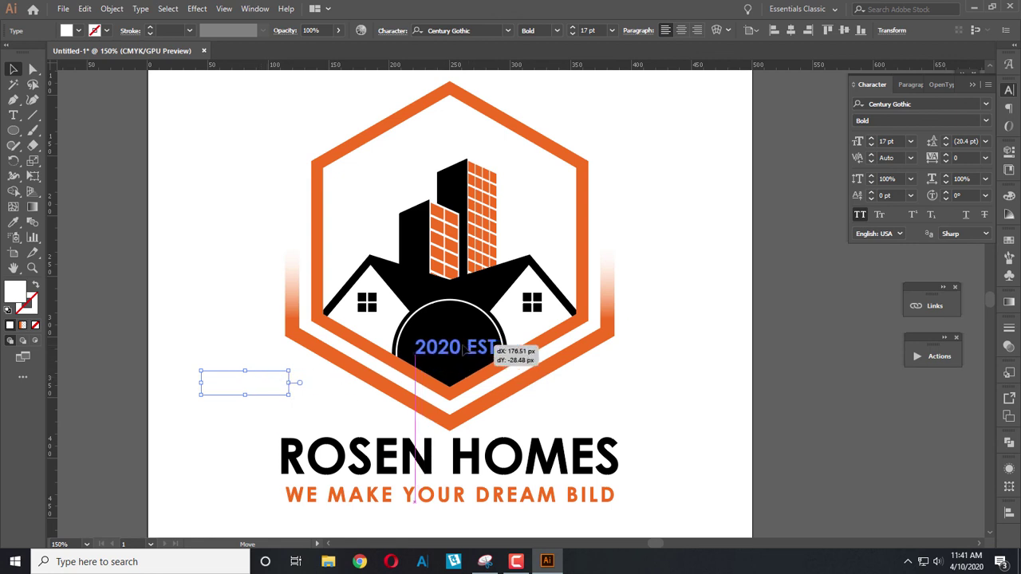
{"action": "scroll", "coordinate": [463, 360], "scroll_direction": "up", "scroll_amount": 2}
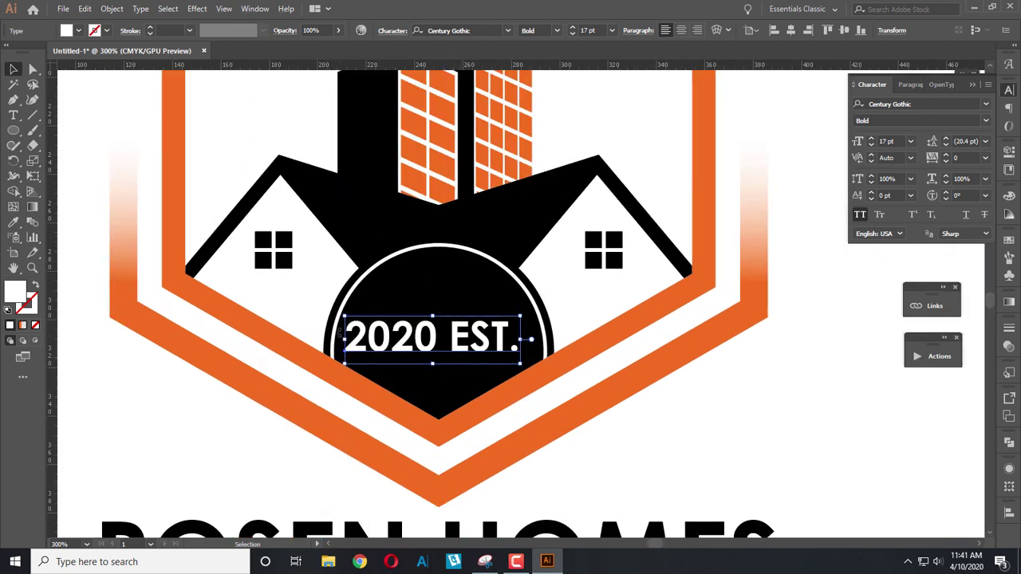
{"action": "left_click_drag", "start_coordinate": [348, 318], "coordinate": [363, 321]}
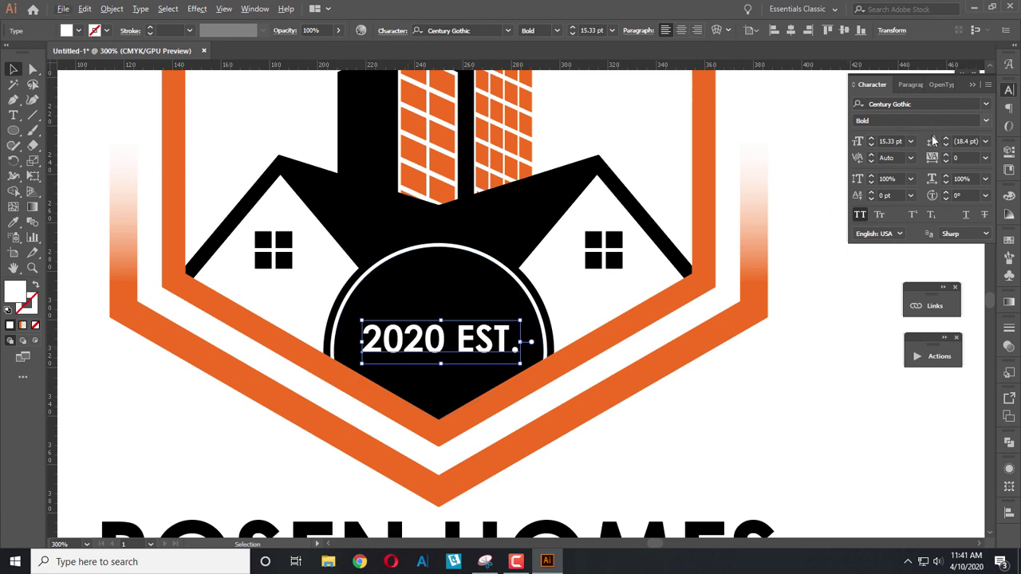
{"action": "left_click", "coordinate": [987, 121]}
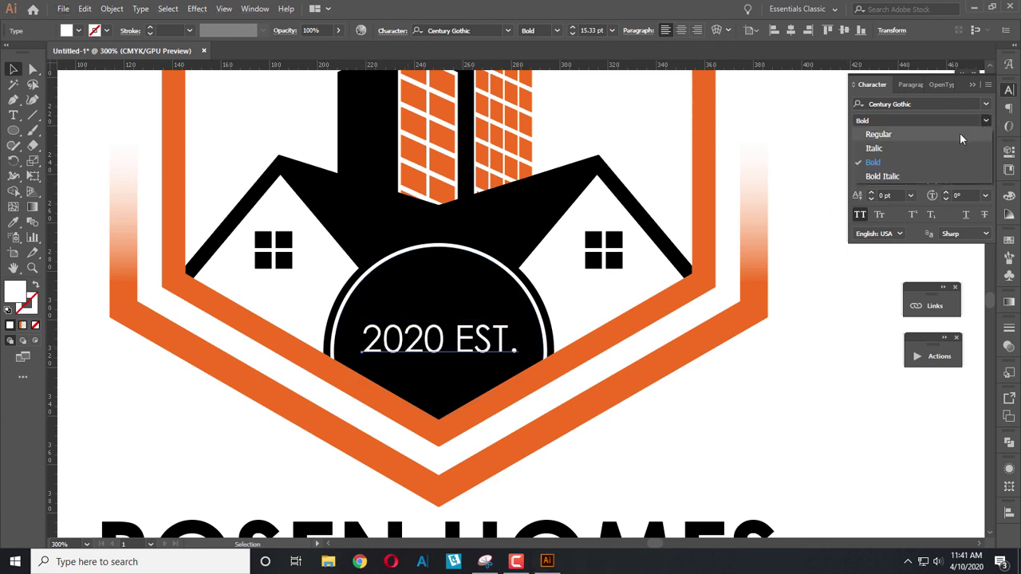
{"action": "left_click", "coordinate": [964, 160]}
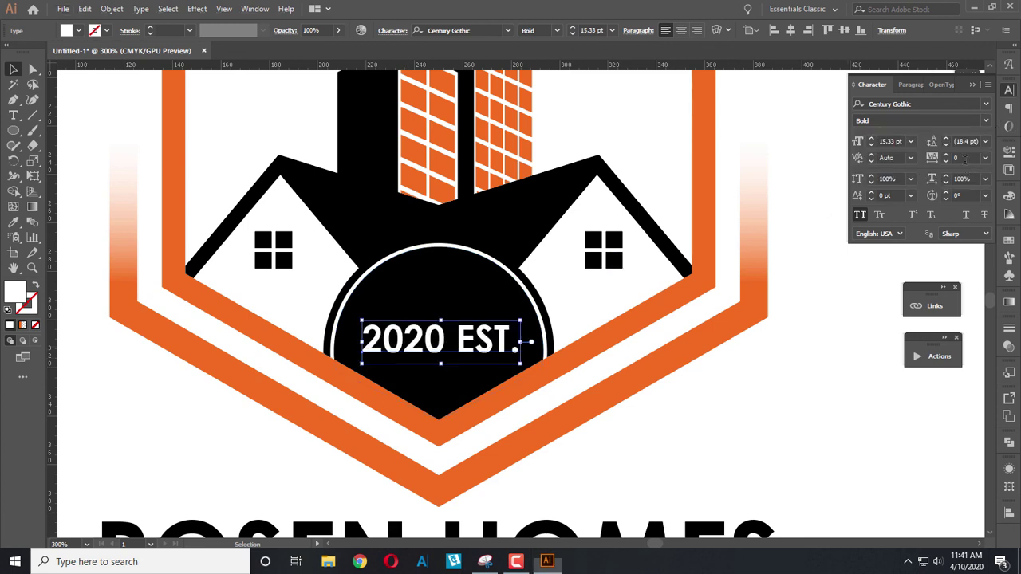
{"action": "left_click", "coordinate": [463, 278], "text": "shift"}
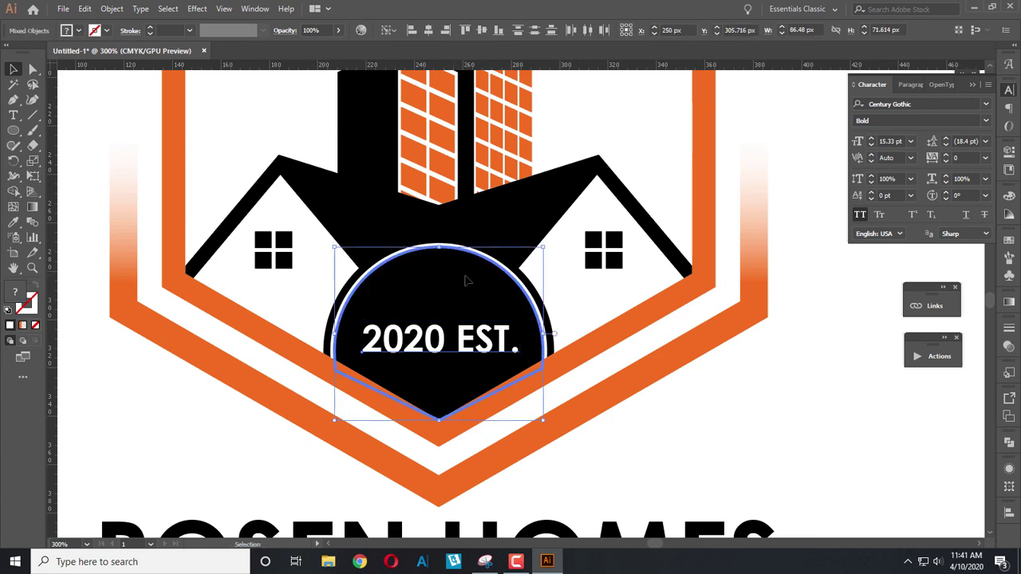
{"action": "left_click", "coordinate": [429, 31]}
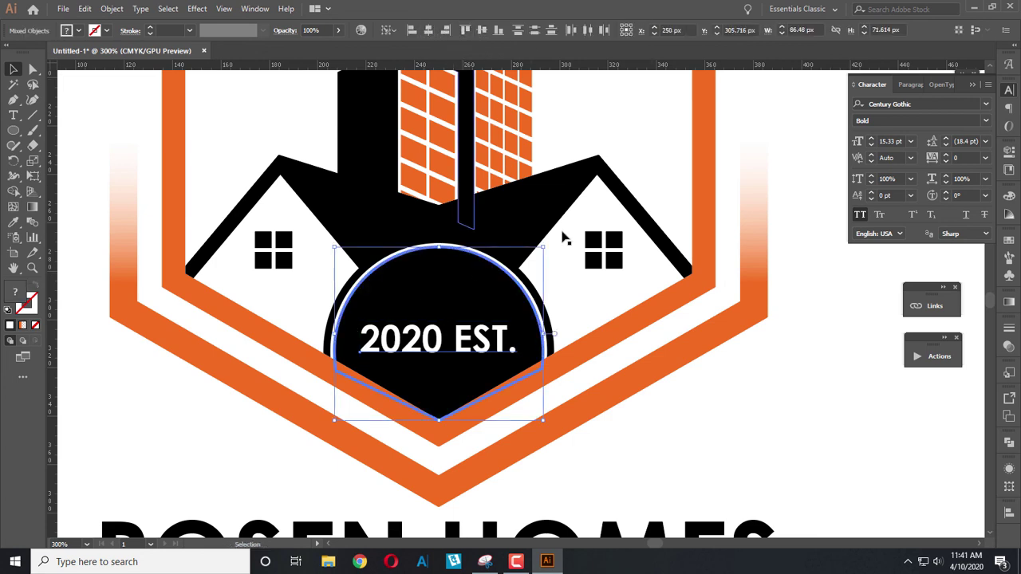
Step: Nudge the text up and combine it with the black circle using Pathfinder
{"action": "left_click", "coordinate": [732, 412]}
{"action": "left_click", "coordinate": [454, 339]}
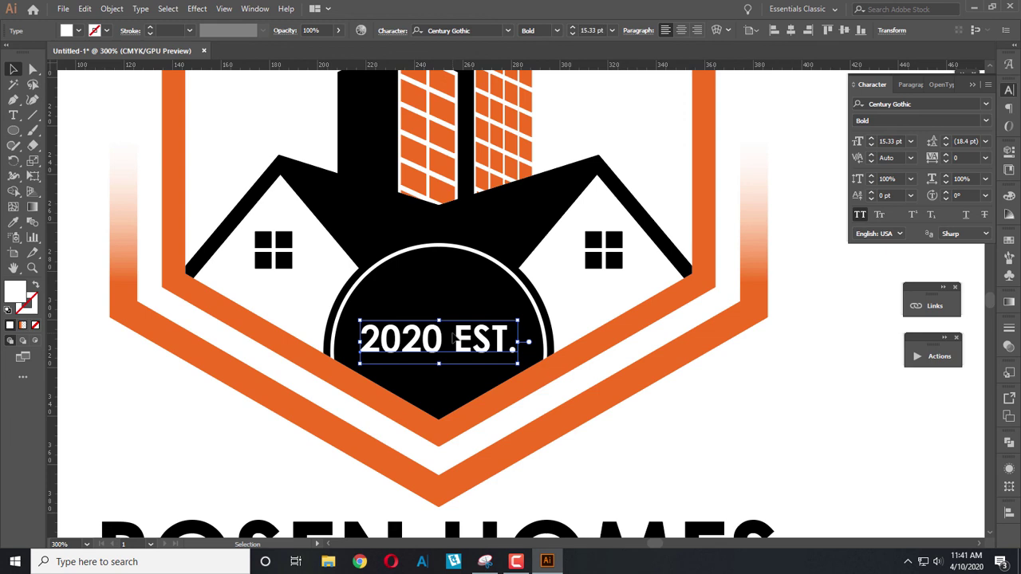
{"action": "key", "text": "Up"}
{"action": "left_click", "coordinate": [482, 283], "text": "shift"}
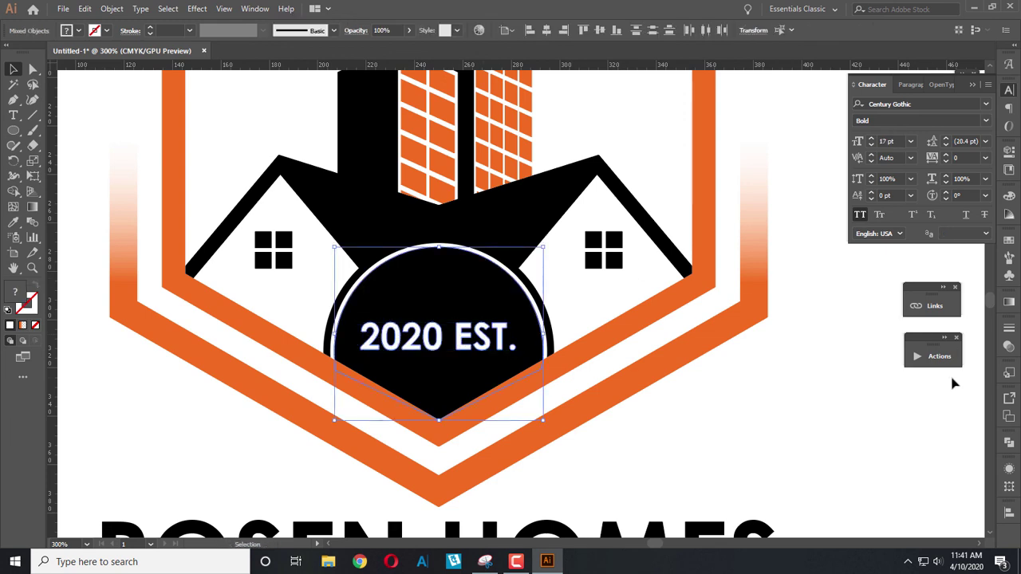
{"action": "left_click", "coordinate": [1009, 443]}
{"action": "left_click", "coordinate": [884, 471]}
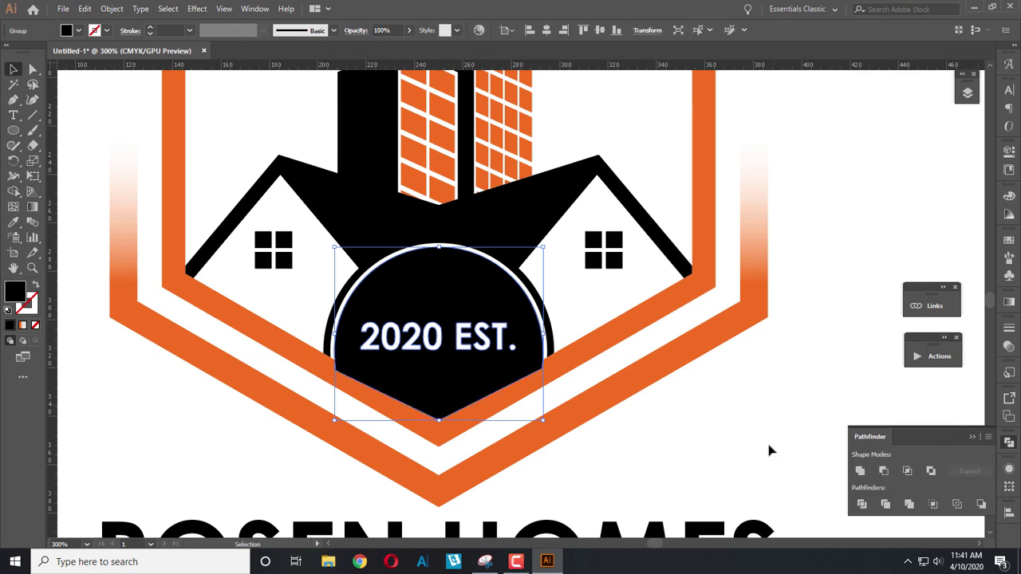
{"action": "left_click", "coordinate": [679, 413]}
{"action": "left_click", "coordinate": [511, 385]}
Step: Select all the window panes on both the right and left houses
{"action": "left_click", "coordinate": [718, 455]}
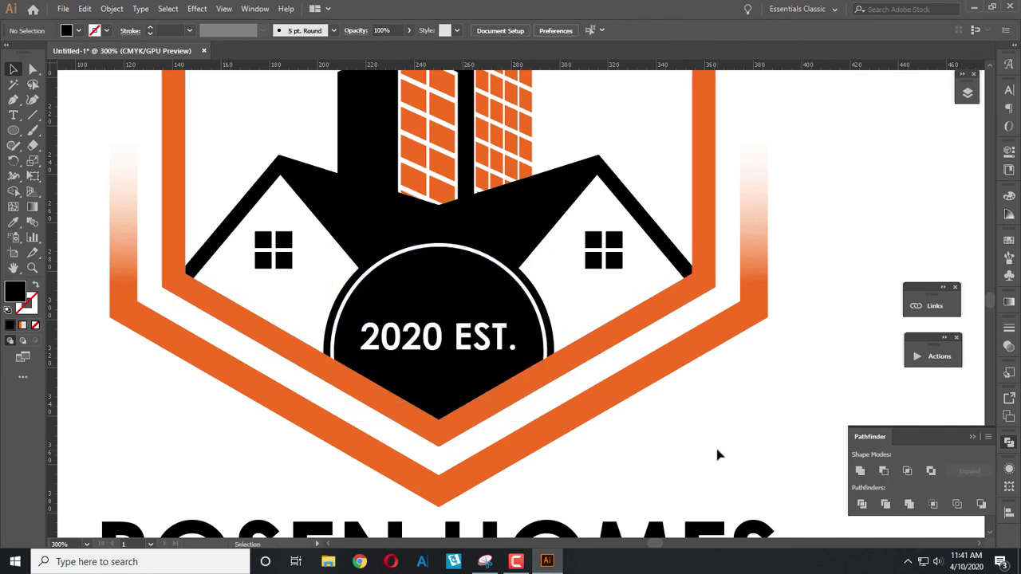
{"action": "left_click", "coordinate": [594, 261]}
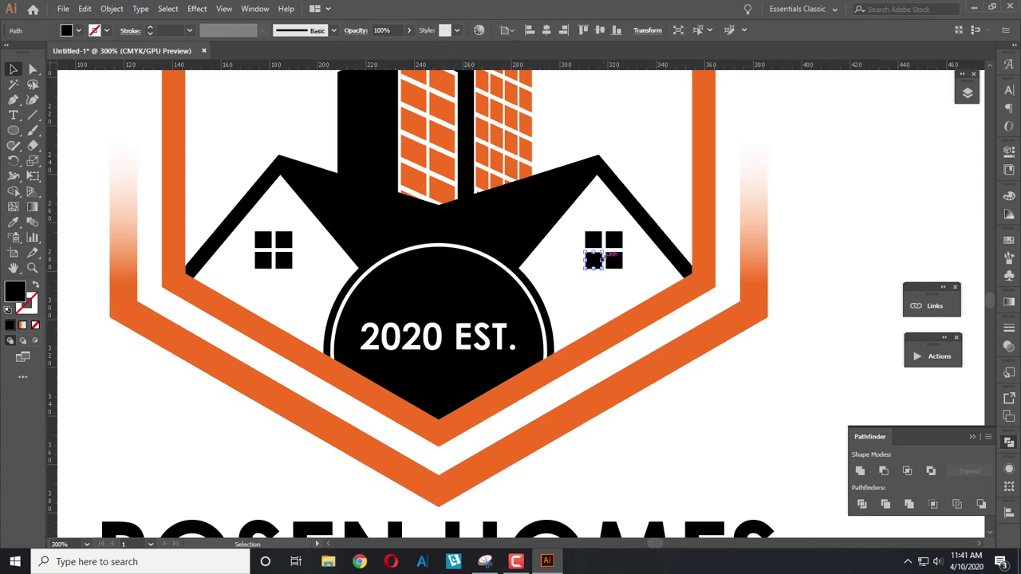
{"action": "scroll", "coordinate": [592, 263], "scroll_direction": "up", "scroll_amount": 1}
{"action": "scroll", "coordinate": [592, 263], "scroll_direction": "up", "scroll_amount": 1}
{"action": "left_click", "coordinate": [643, 249], "text": "shift"}
{"action": "left_click", "coordinate": [643, 214], "text": "shift"}
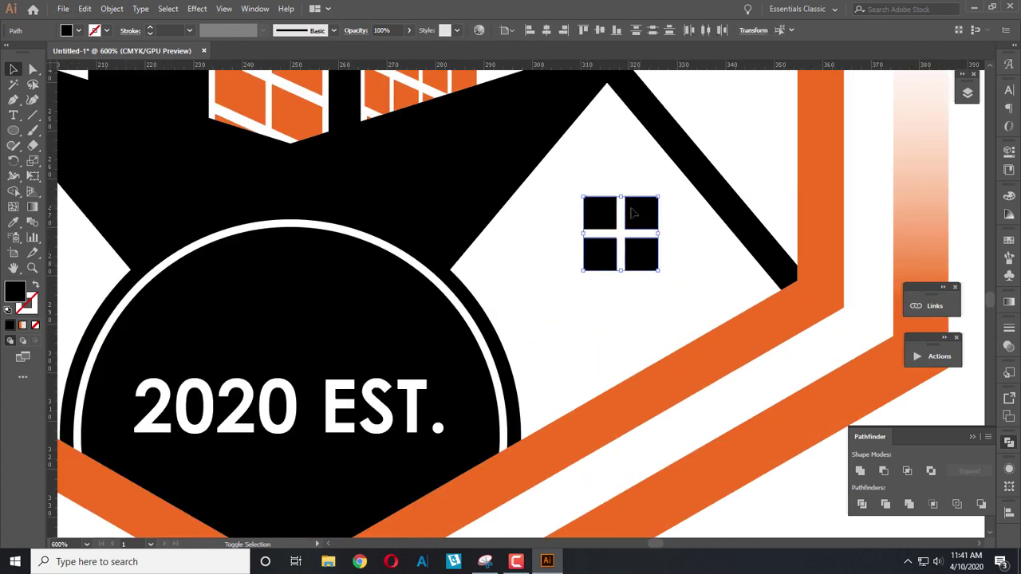
{"action": "scroll", "coordinate": [615, 228], "scroll_direction": "down", "scroll_amount": 2}
{"action": "scroll", "coordinate": [281, 259], "scroll_direction": "up", "scroll_amount": 3}
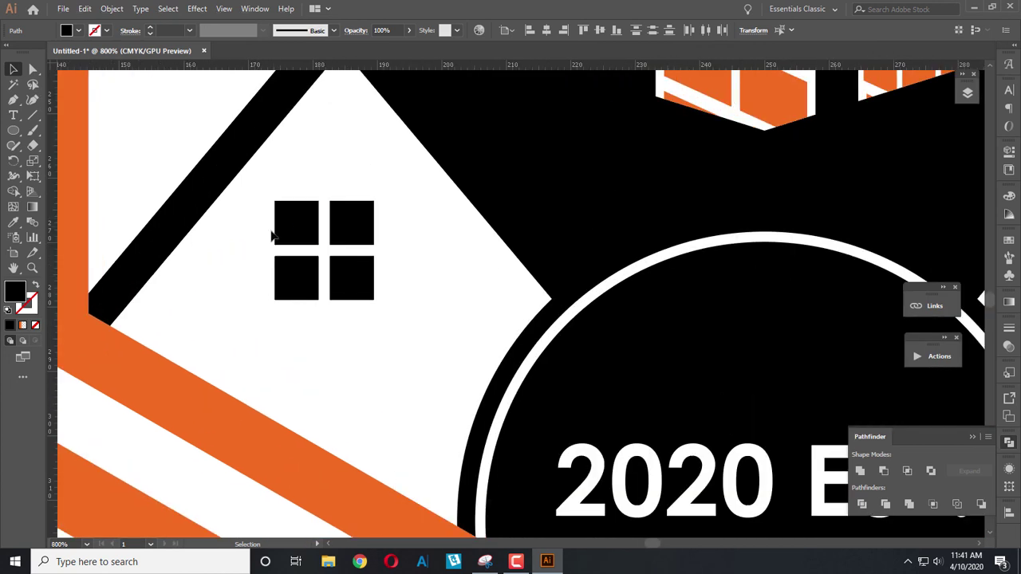
{"action": "left_click", "coordinate": [280, 223], "text": "shift"}
{"action": "left_click", "coordinate": [355, 272], "text": "shift"}
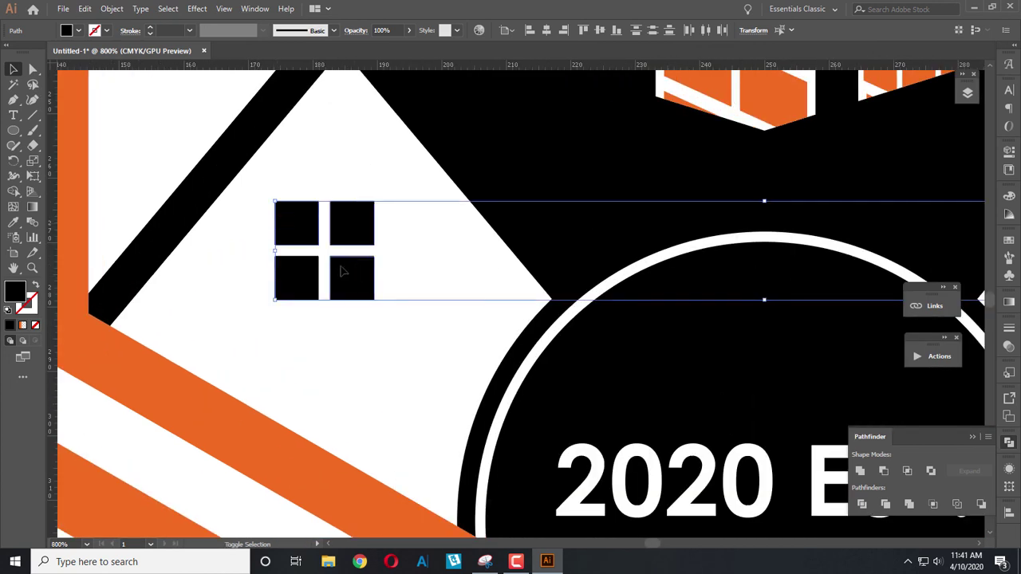
{"action": "left_click", "coordinate": [309, 277], "text": "shift"}
Step: Eyedrop the hexagon's orange onto the window panes, then deselect and zoom out
{"action": "left_click", "coordinate": [14, 224]}
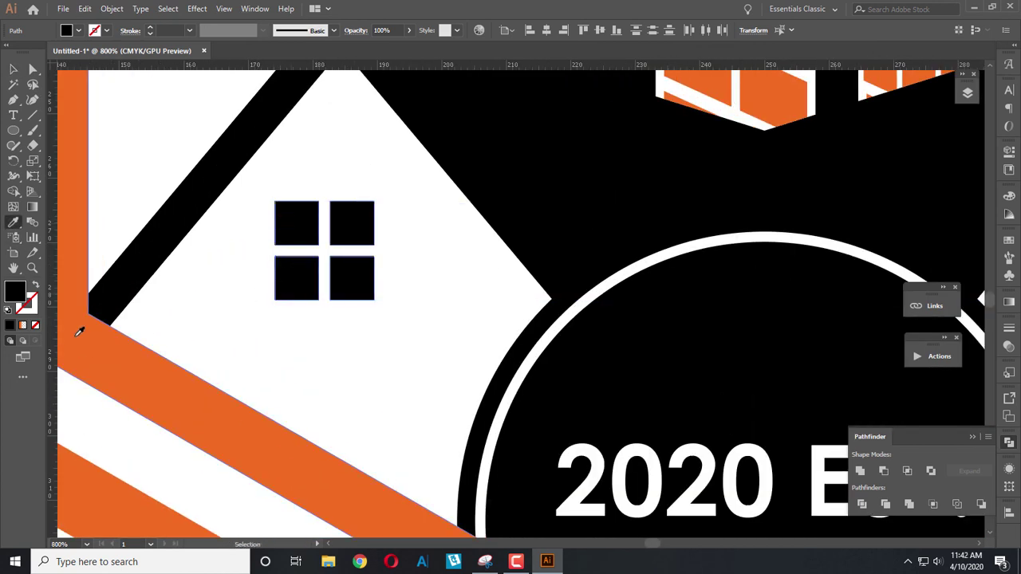
{"action": "left_click", "coordinate": [97, 351]}
{"action": "left_click", "coordinate": [13, 69]}
{"action": "scroll", "coordinate": [281, 229], "scroll_direction": "down", "scroll_amount": 2, "text": "alt"}
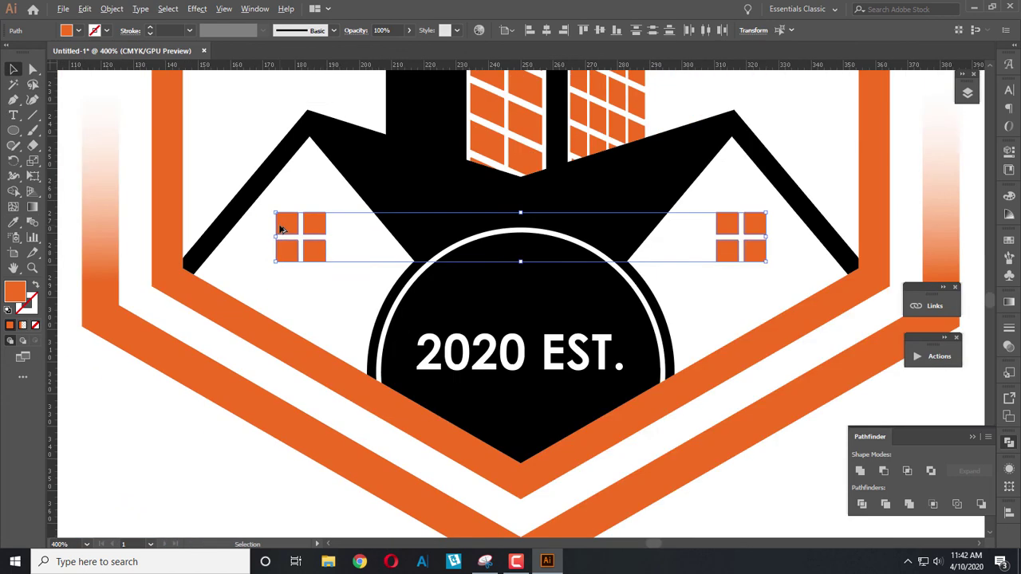
{"action": "scroll", "coordinate": [281, 229], "scroll_direction": "down", "scroll_amount": 2, "text": "alt"}
{"action": "scroll", "coordinate": [281, 229], "scroll_direction": "down", "scroll_amount": 1, "text": "alt"}
{"action": "left_click", "coordinate": [544, 311]}
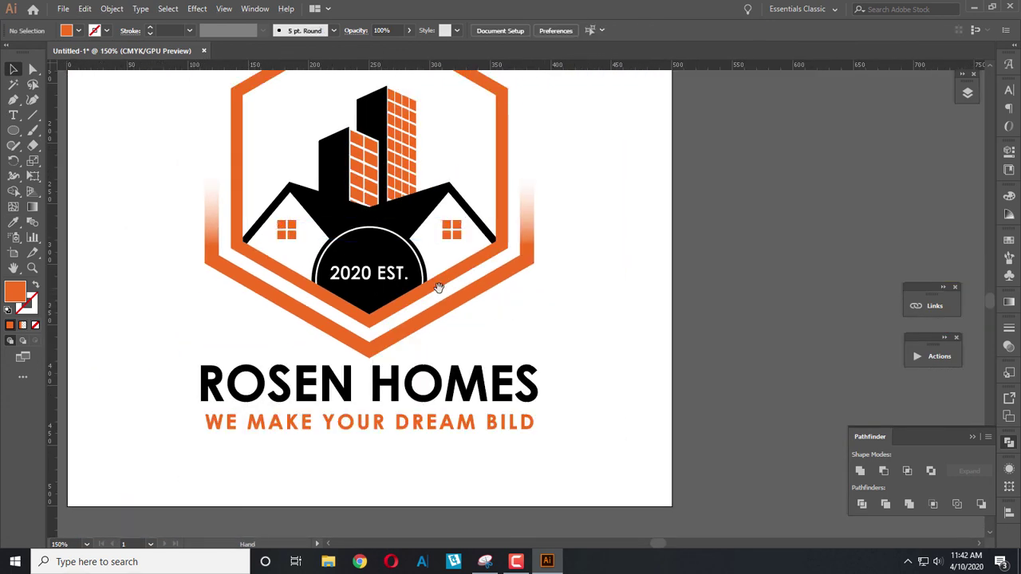
{"action": "scroll", "coordinate": [515, 390], "scroll_direction": "down", "scroll_amount": 3}
{"action": "scroll", "coordinate": [513, 401], "scroll_direction": "down", "scroll_amount": 1}
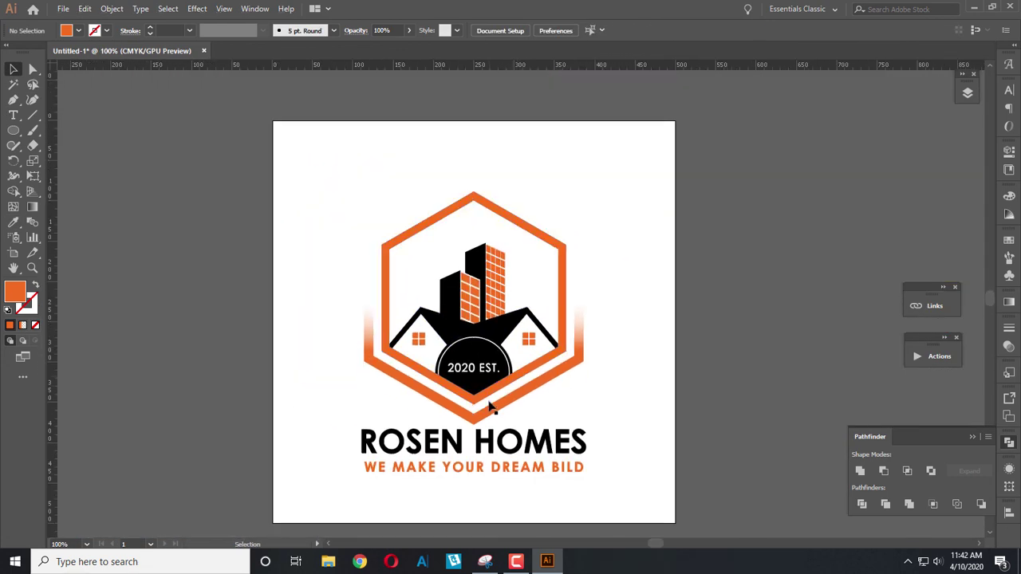
{"action": "scroll", "coordinate": [691, 407], "scroll_direction": "down", "scroll_amount": 1}
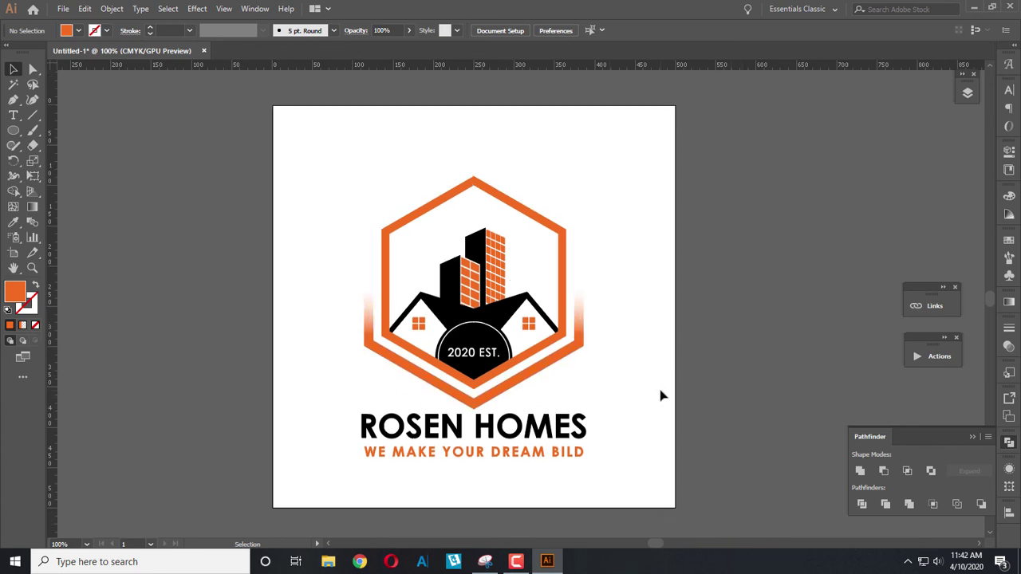
{"action": "scroll", "coordinate": [661, 395], "scroll_direction": "up", "scroll_amount": 1}
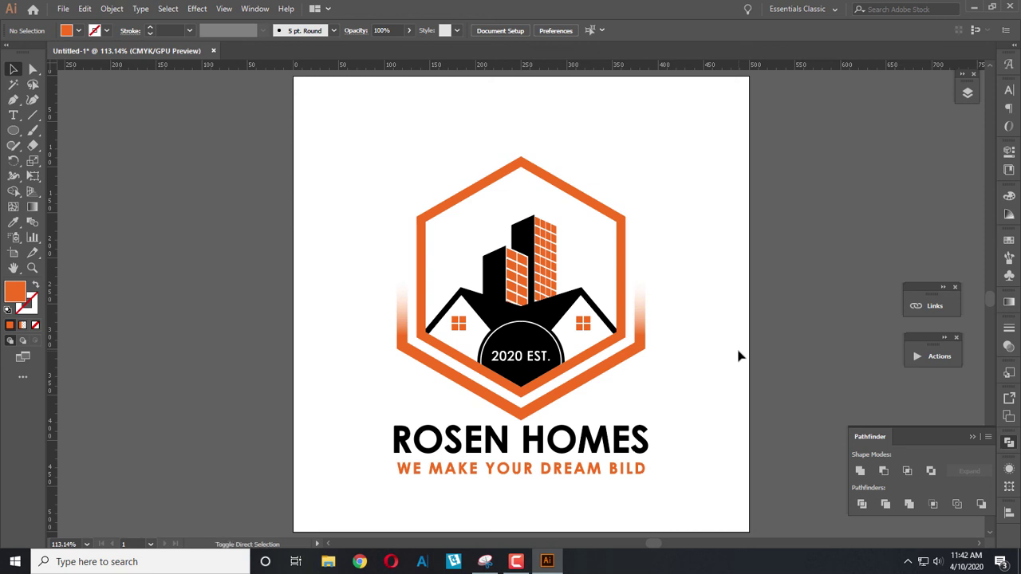
Step: Start Save As and navigate to the Rosen folder in G:\A
{"action": "key", "text": "ctrl+s"}
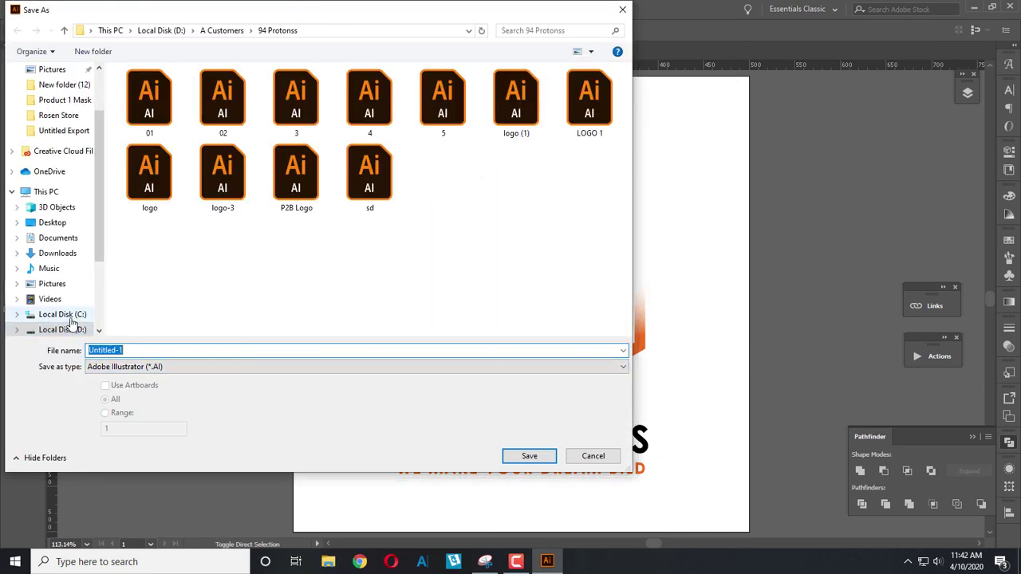
{"action": "scroll", "coordinate": [70, 331], "scroll_direction": "down", "scroll_amount": 2}
{"action": "left_click", "coordinate": [62, 315]}
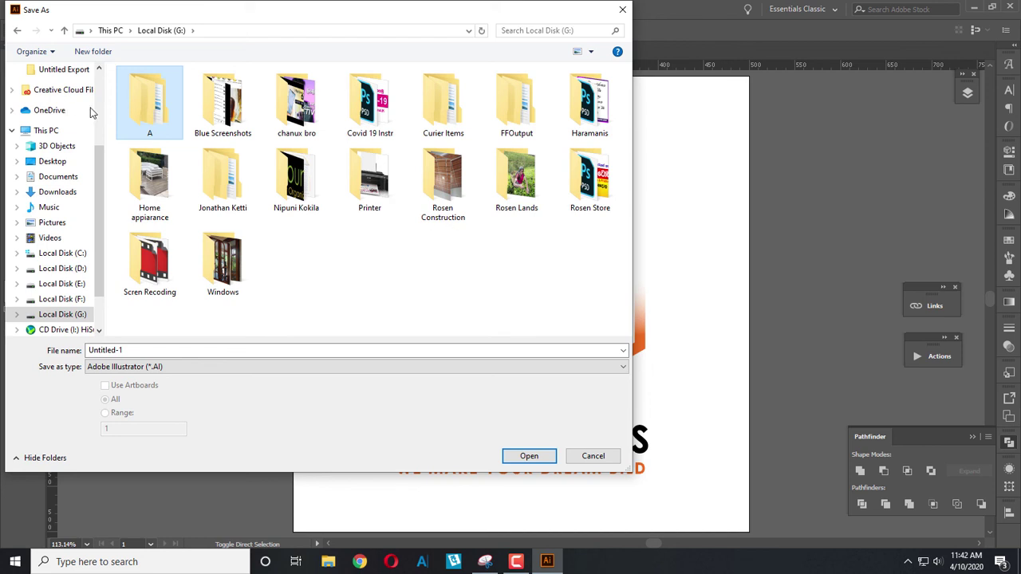
{"action": "key", "text": "Return"}
{"action": "key", "text": "Return"}
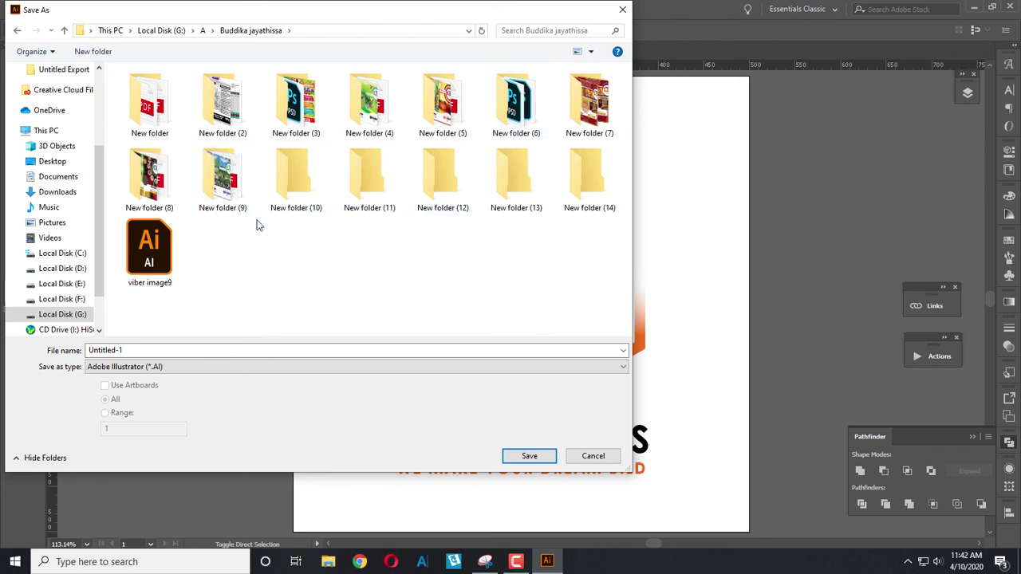
{"action": "key", "text": "BackSpace"}
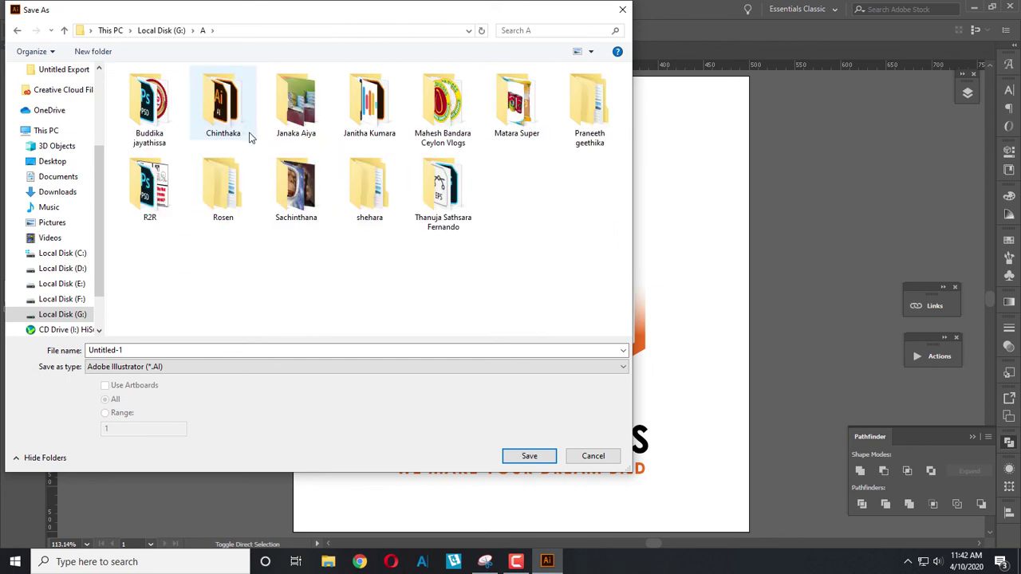
{"action": "left_click", "coordinate": [517, 104]}
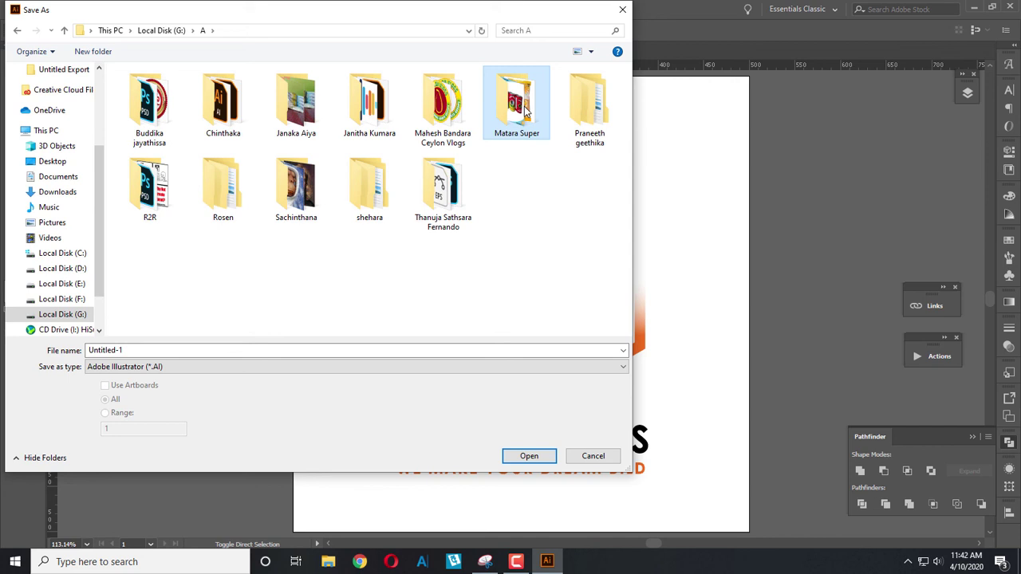
{"action": "double_click", "coordinate": [225, 182]}
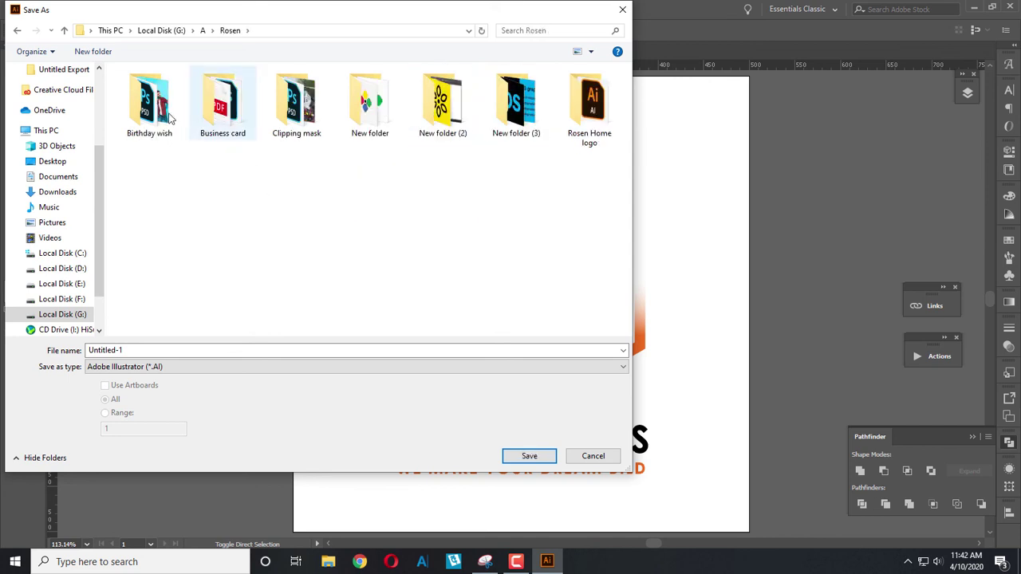
Step: Create New folder (4) inside Rosen and save the logo there as 01.ai
{"action": "left_click", "coordinate": [94, 52]}
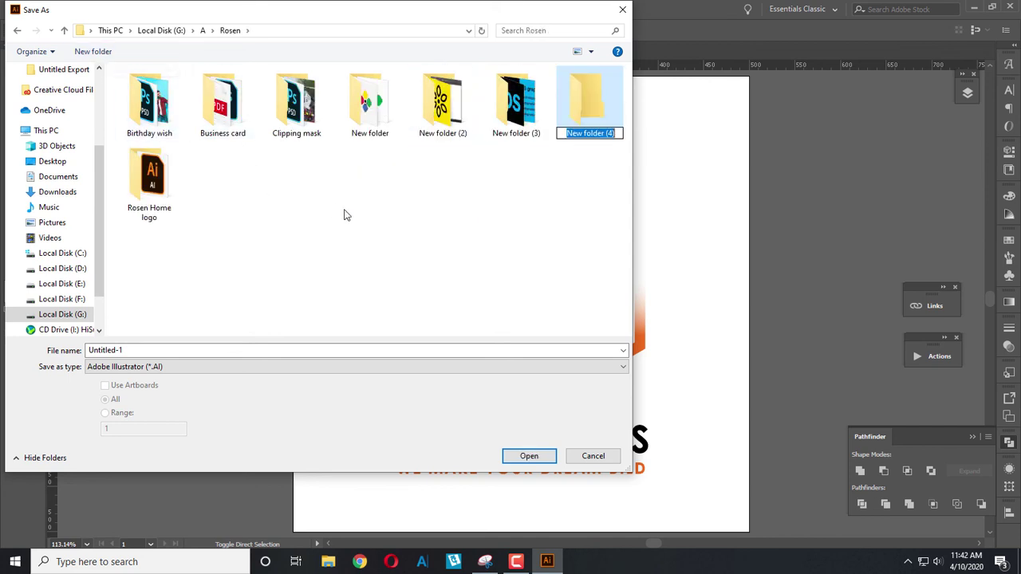
{"action": "key", "text": "Return"}
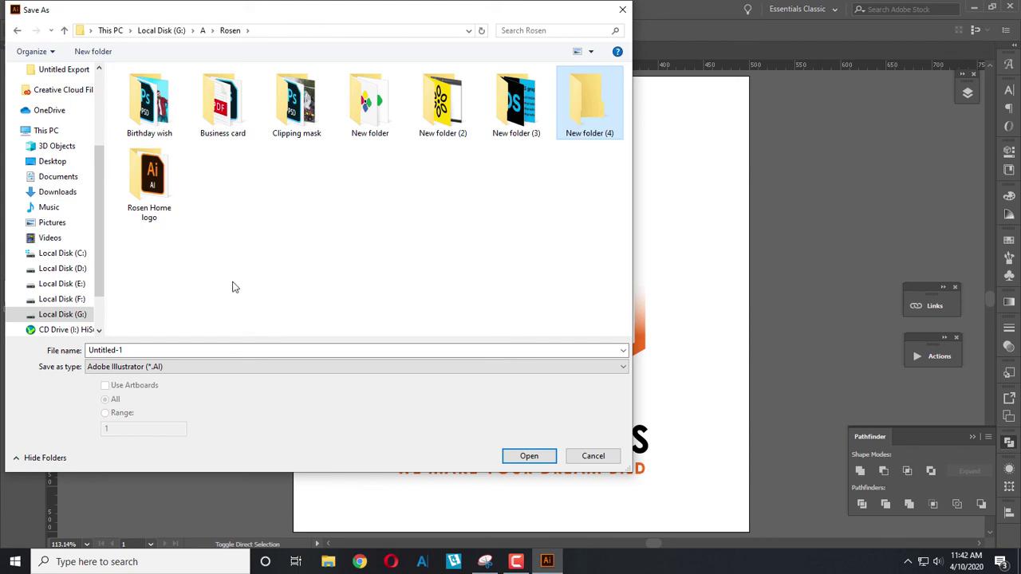
{"action": "key", "text": "Return"}
{"action": "left_click", "coordinate": [142, 350]}
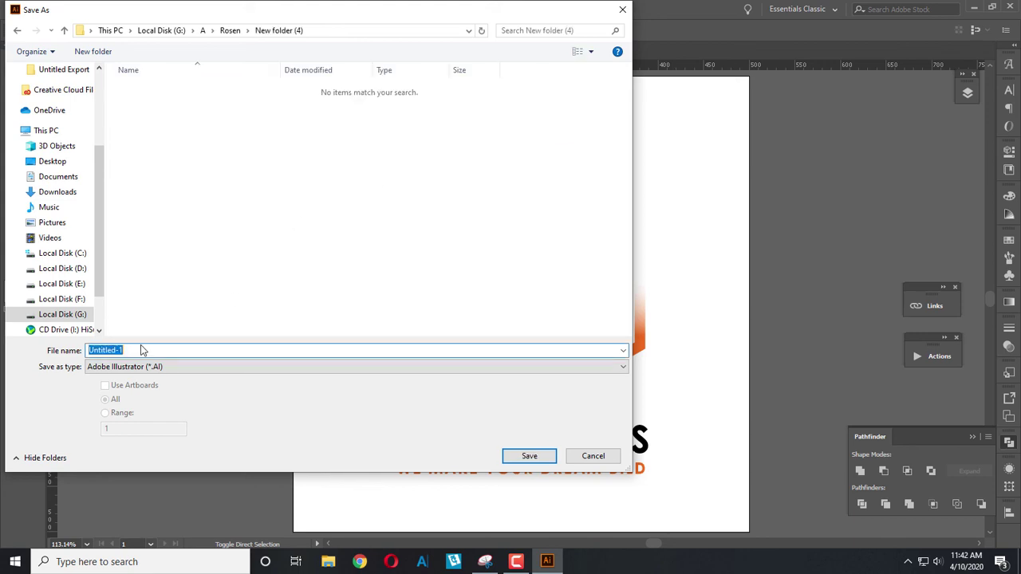
{"action": "type", "text": "01"}
{"action": "key", "text": "Return"}
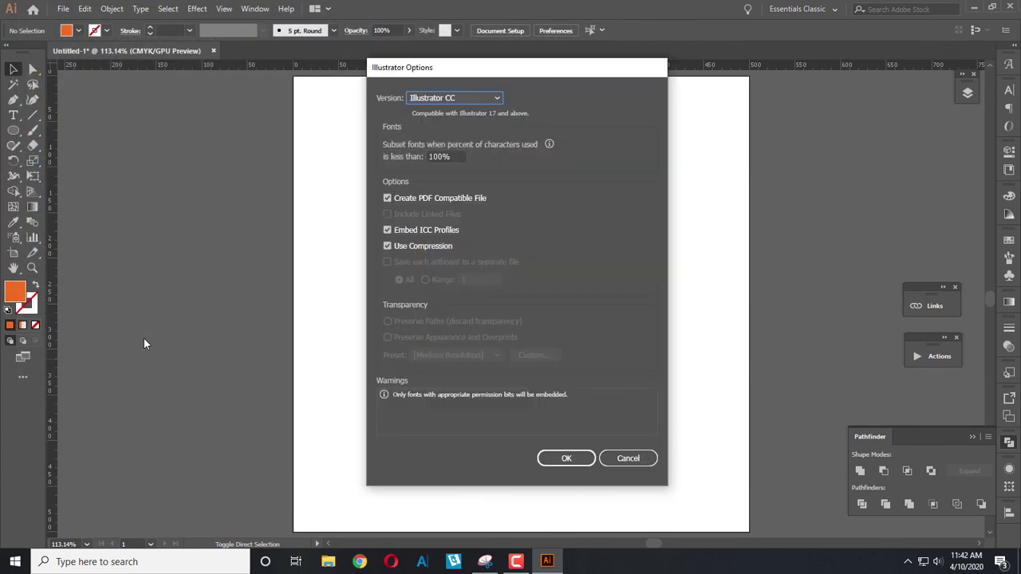
{"action": "key", "text": "Return"}
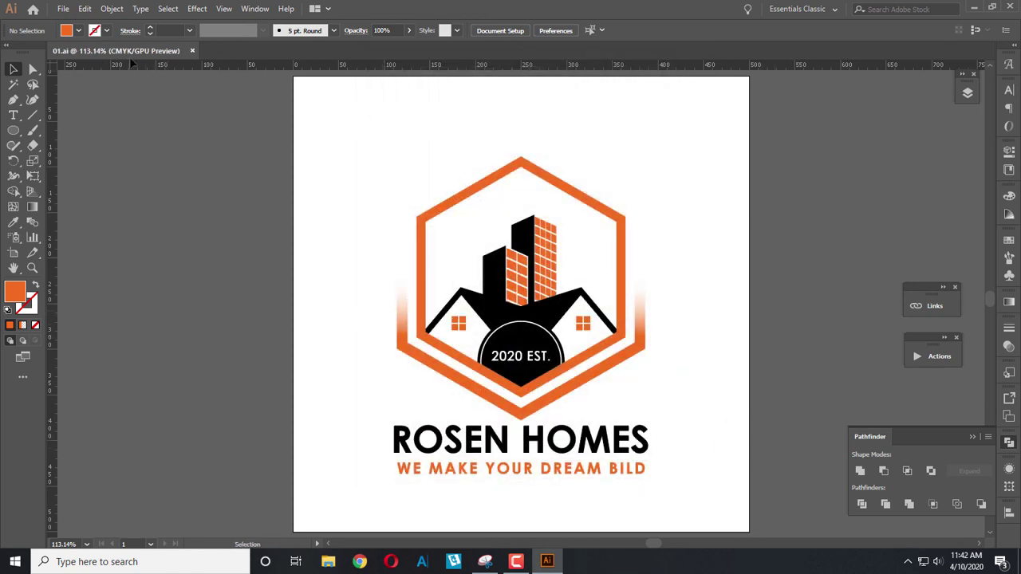
Step: Export the logo as a JPEG with default options
{"action": "left_click", "coordinate": [63, 9]}
{"action": "mouse_move", "coordinate": [120, 233]}
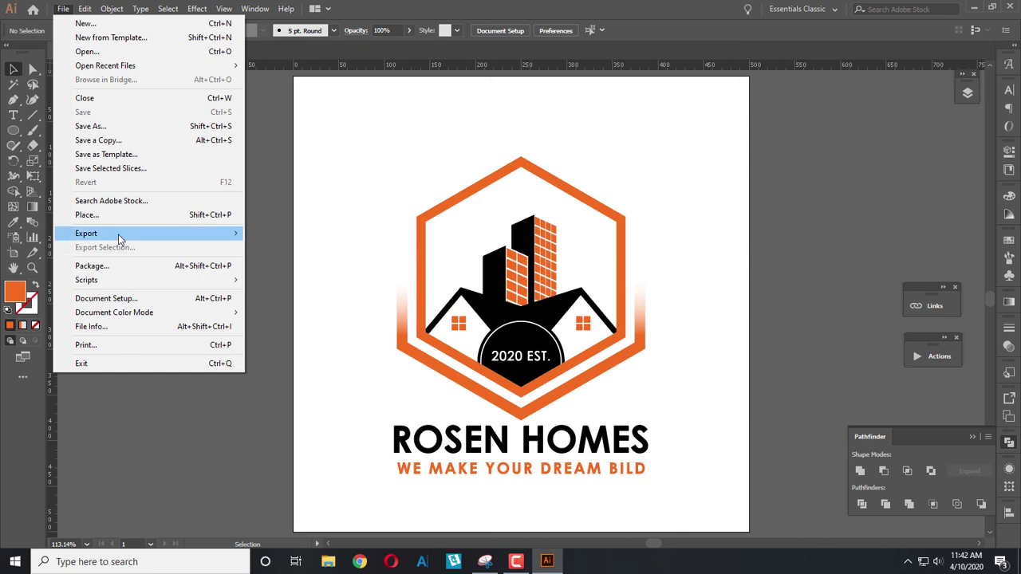
{"action": "left_click", "coordinate": [283, 248]}
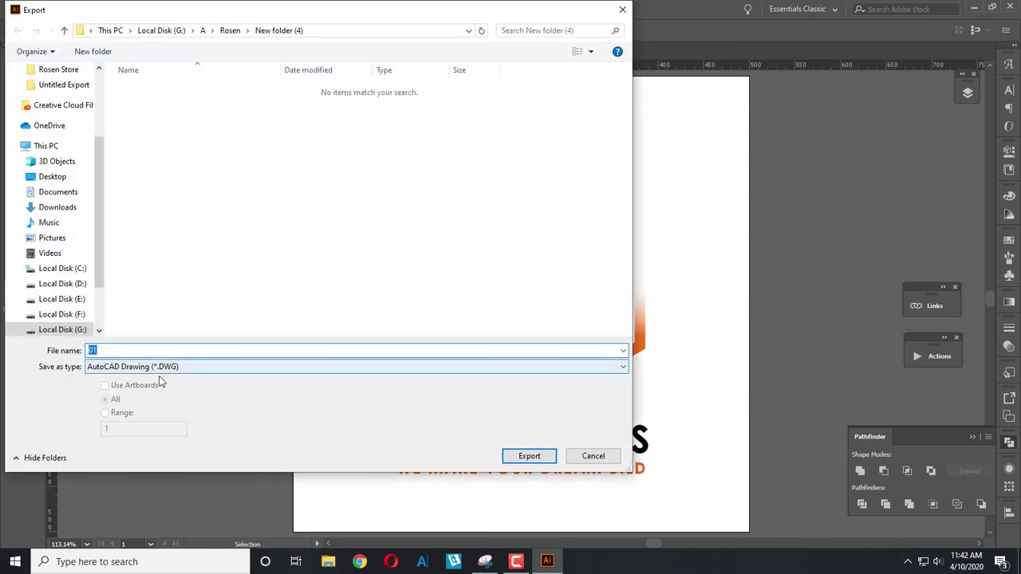
{"action": "left_click", "coordinate": [137, 367]}
{"action": "left_click", "coordinate": [149, 434]}
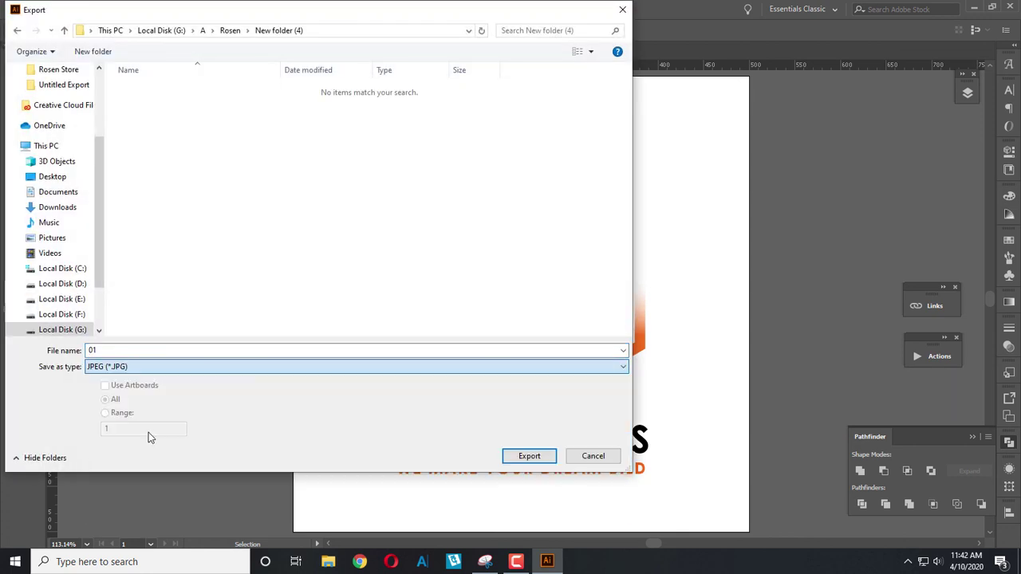
{"action": "left_click", "coordinate": [529, 455]}
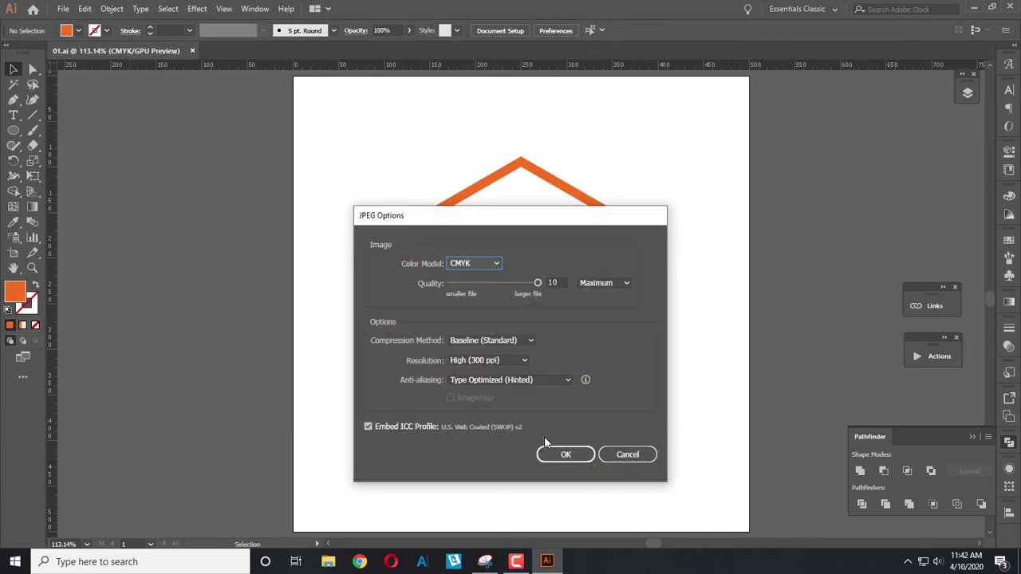
{"action": "key", "text": "Return"}
Step: Export the logo as a PNG with default options
{"action": "left_click", "coordinate": [63, 9]}
{"action": "mouse_move", "coordinate": [87, 233]}
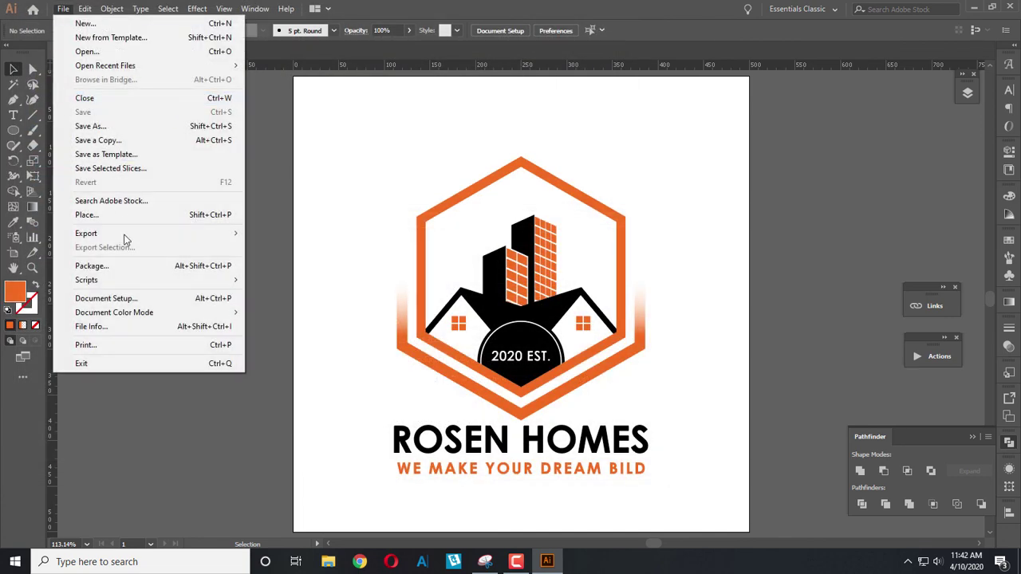
{"action": "left_click", "coordinate": [281, 248]}
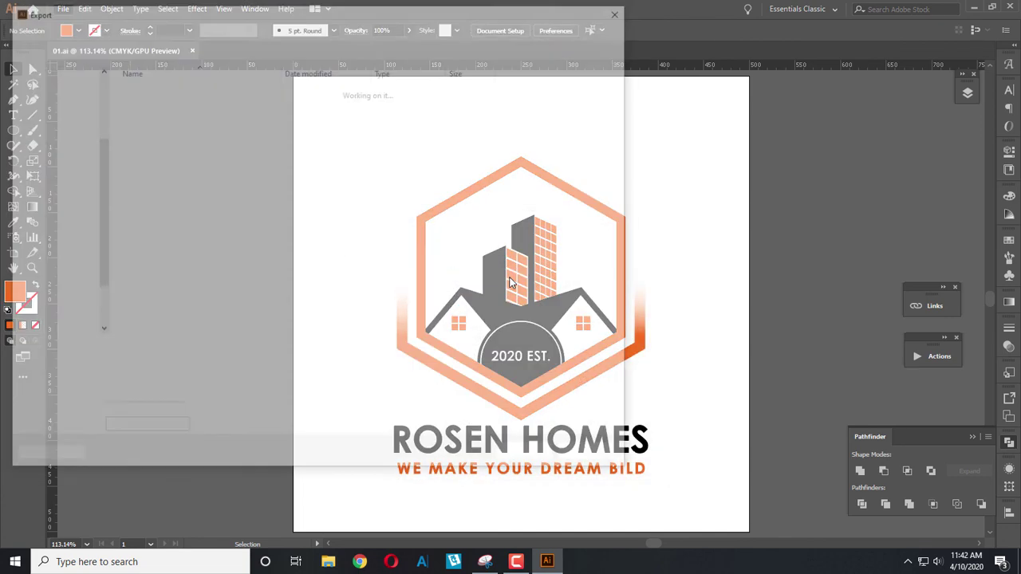
{"action": "left_click", "coordinate": [297, 369]}
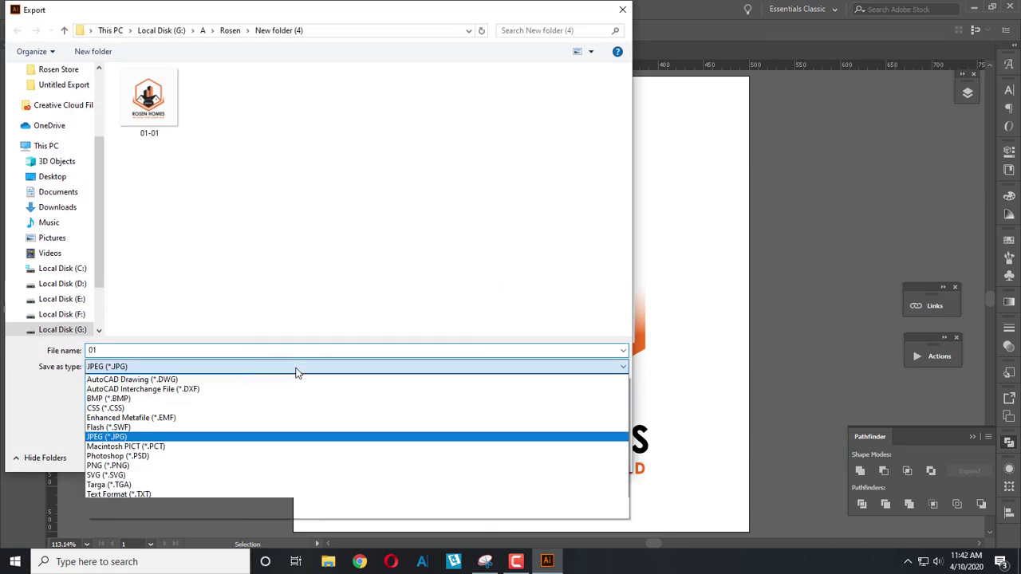
{"action": "left_click", "coordinate": [240, 463]}
{"action": "left_click", "coordinate": [529, 458]}
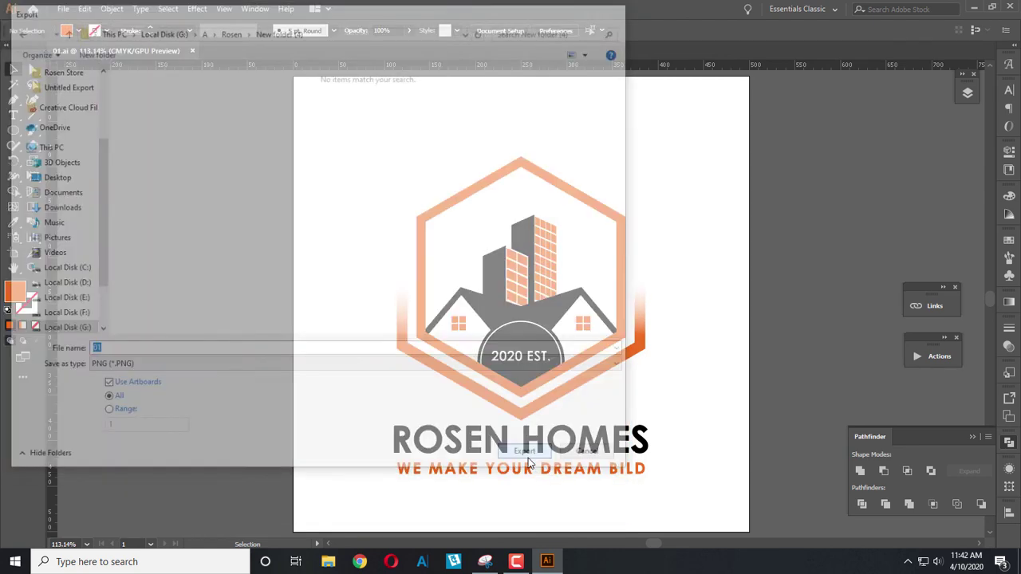
{"action": "left_click", "coordinate": [528, 471]}
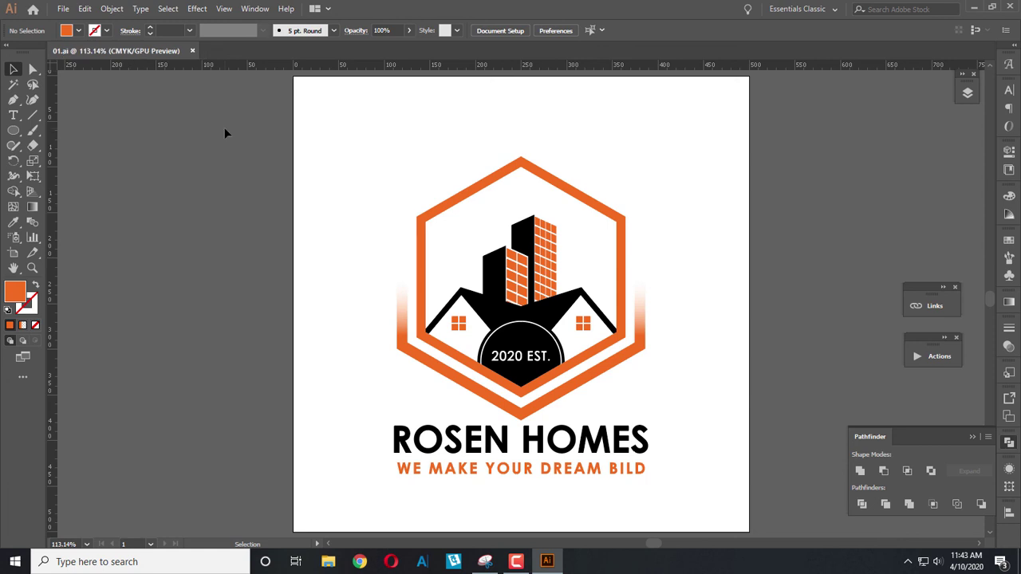